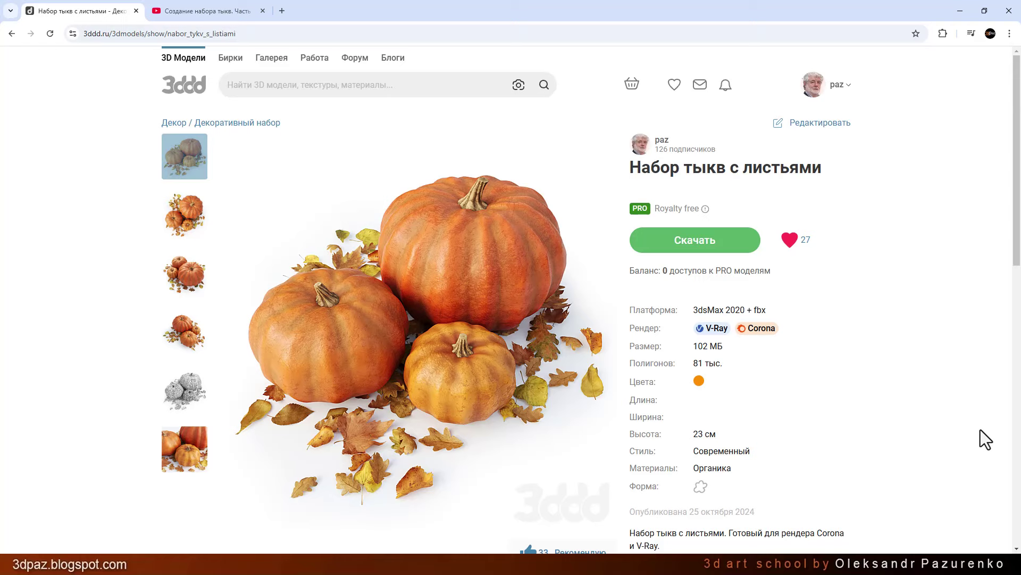
Browse the pumpkin preview renders, including the wireframe view, then return to the orange render.
click(199, 220)
click(190, 288)
click(191, 327)
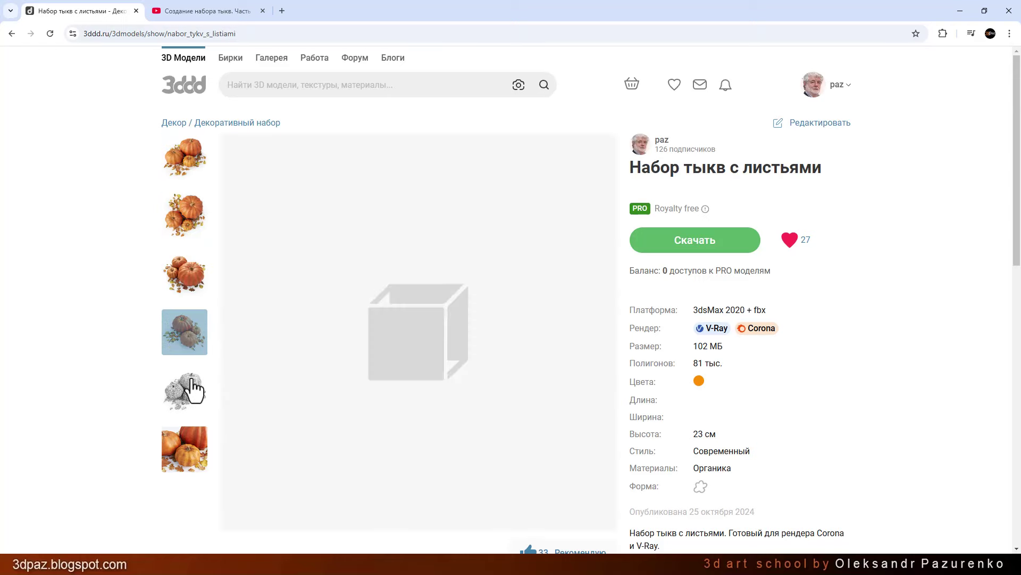
click(195, 388)
click(203, 464)
click(196, 410)
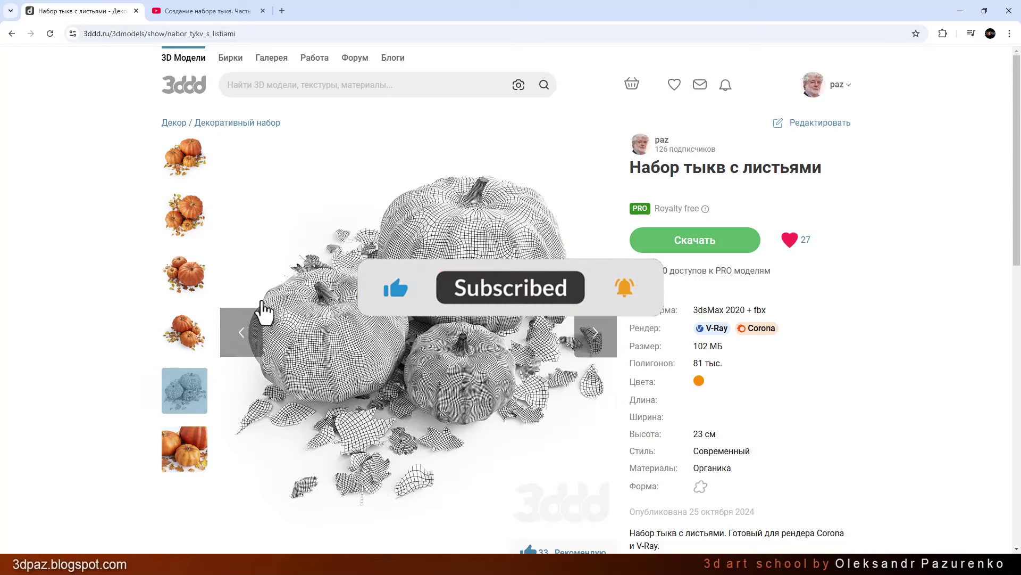
click(184, 156)
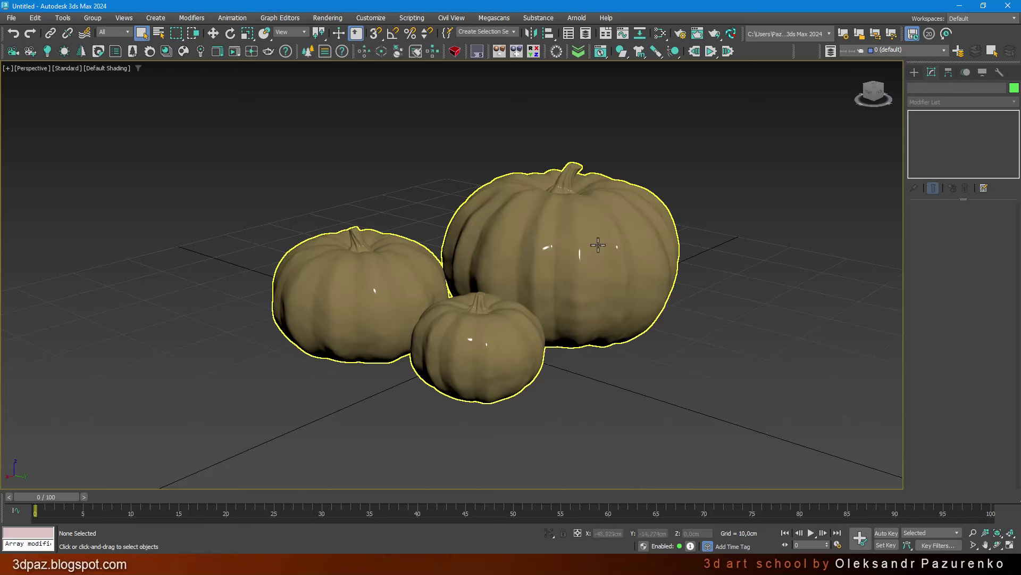
Select the pumpkin mesh, undo an accidental move, and review the scene object list.
click(597, 242)
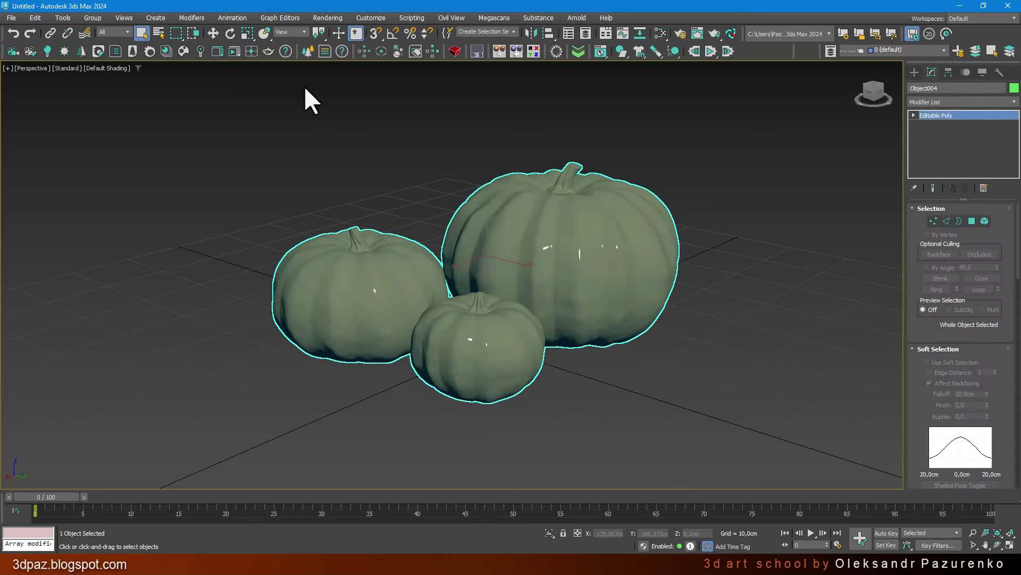
click(213, 33)
mouse_move(497, 242)
mouse_down()
mouse_move(424, 217)
mouse_move(469, 198)
mouse_up()
key(ctrl+z)
click(13, 33)
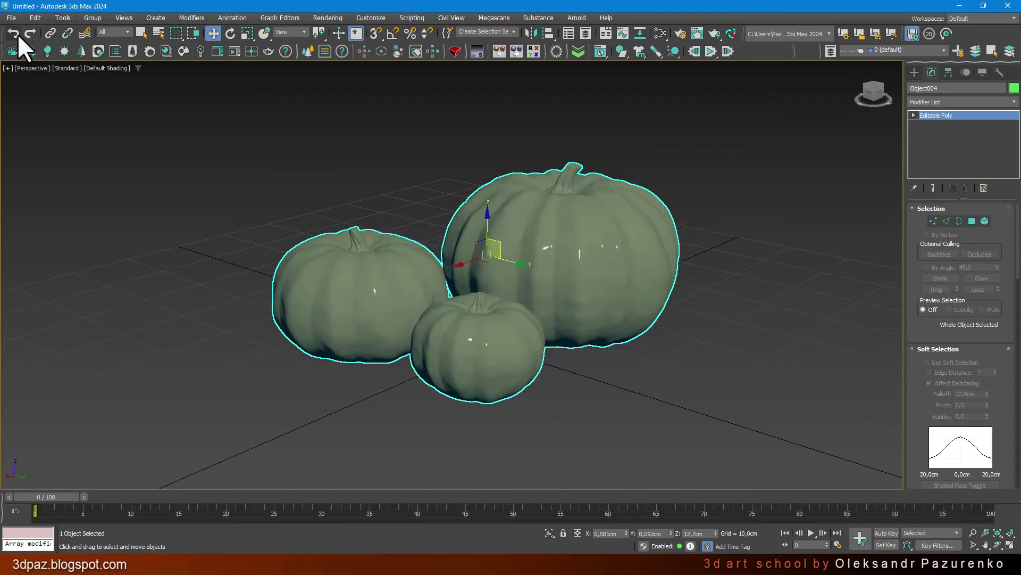
click(156, 32)
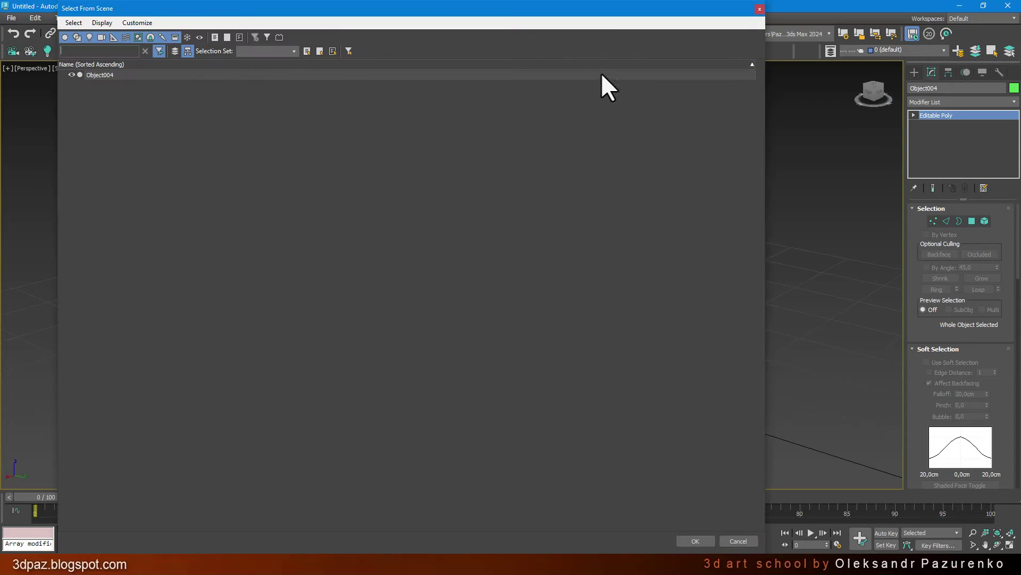
click(760, 8)
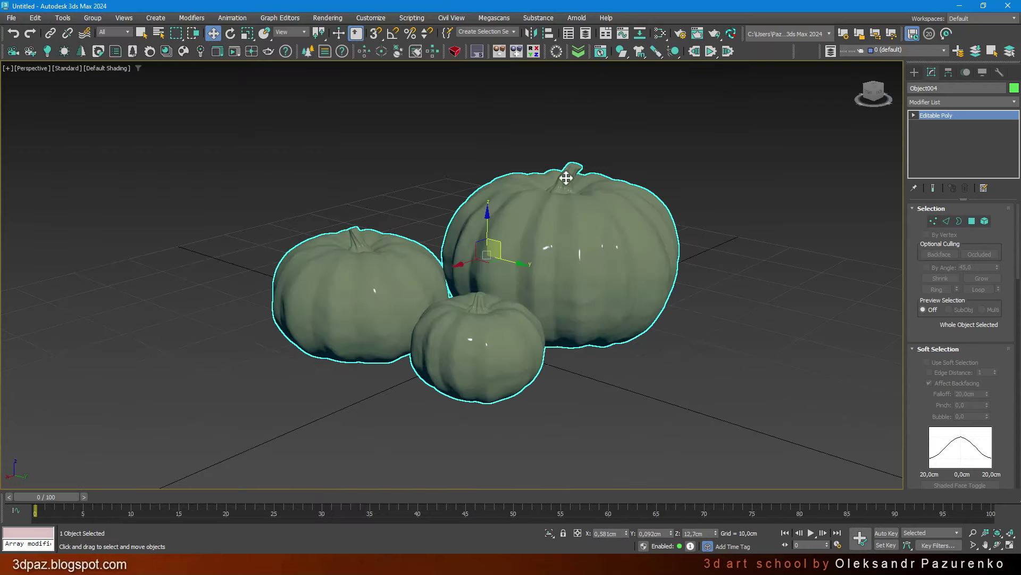
Assign Material #1 to the pumpkin mesh from the Slate Material Editor, then deselect.
click(659, 33)
drag(420, 227, 441, 192)
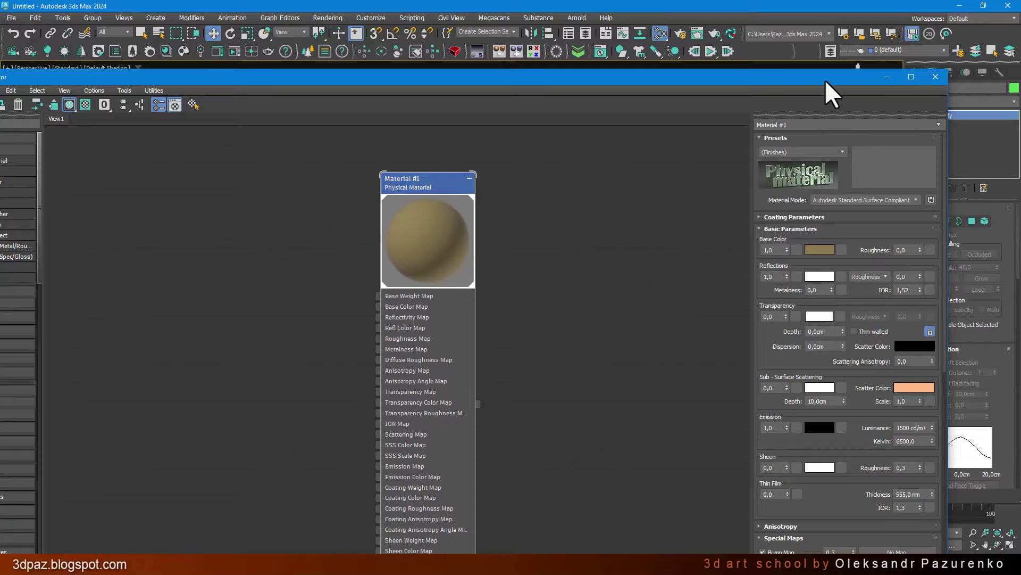
drag(825, 80, 499, 51)
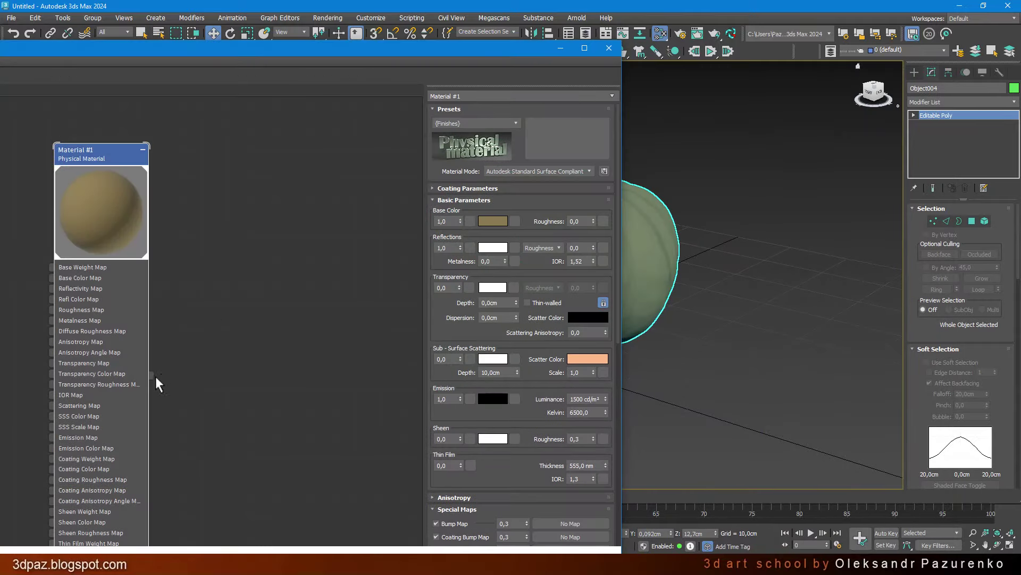
drag(151, 375, 645, 270)
click(609, 47)
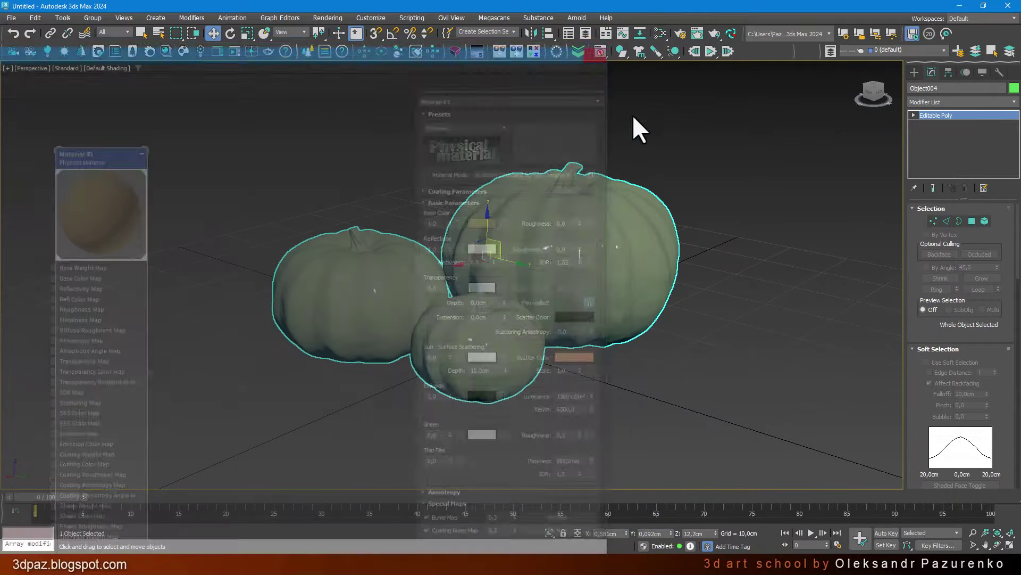
click(766, 226)
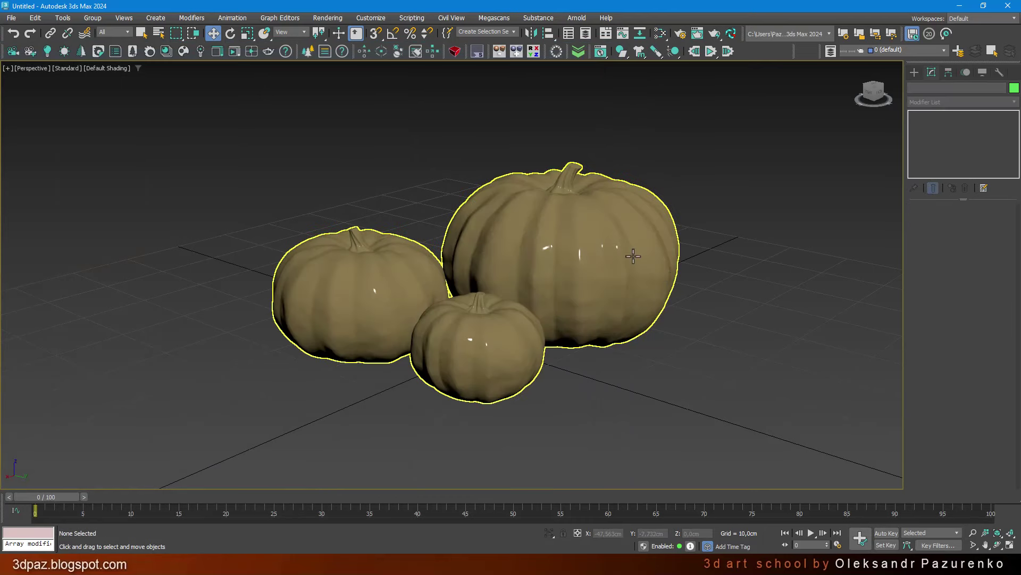
In Element mode, select the stems of all three pumpkins.
click(660, 276)
click(985, 220)
alt+click(565, 178)
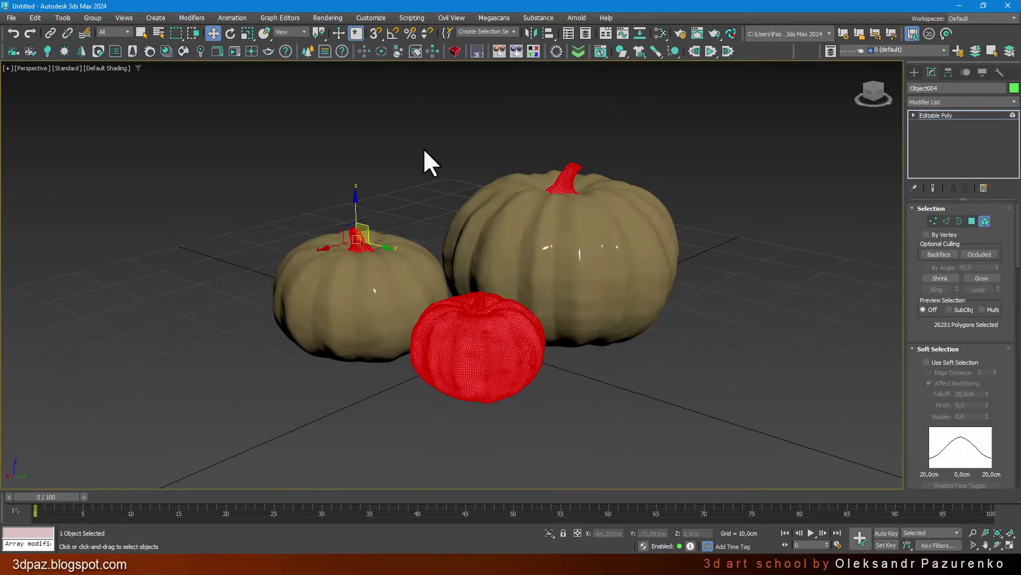
alt+click(479, 346)
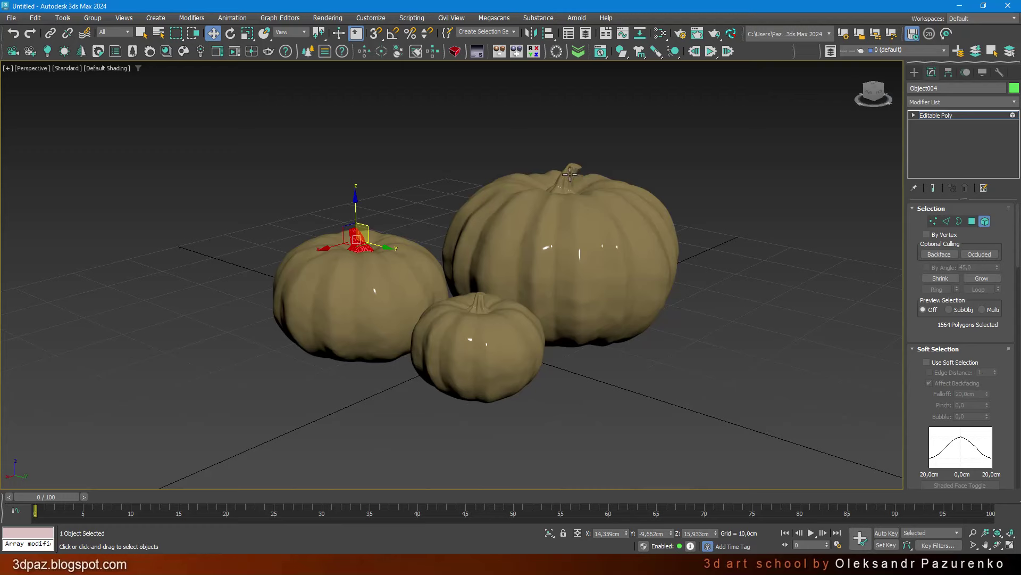
ctrl+click(570, 172)
ctrl+click(480, 303)
mouse_move(643, 356)
alt+middle_down()
mouse_move(625, 245)
mouse_move(581, 253)
alt+middle_up()
ctrl+click(598, 265)
ctrl+click(358, 271)
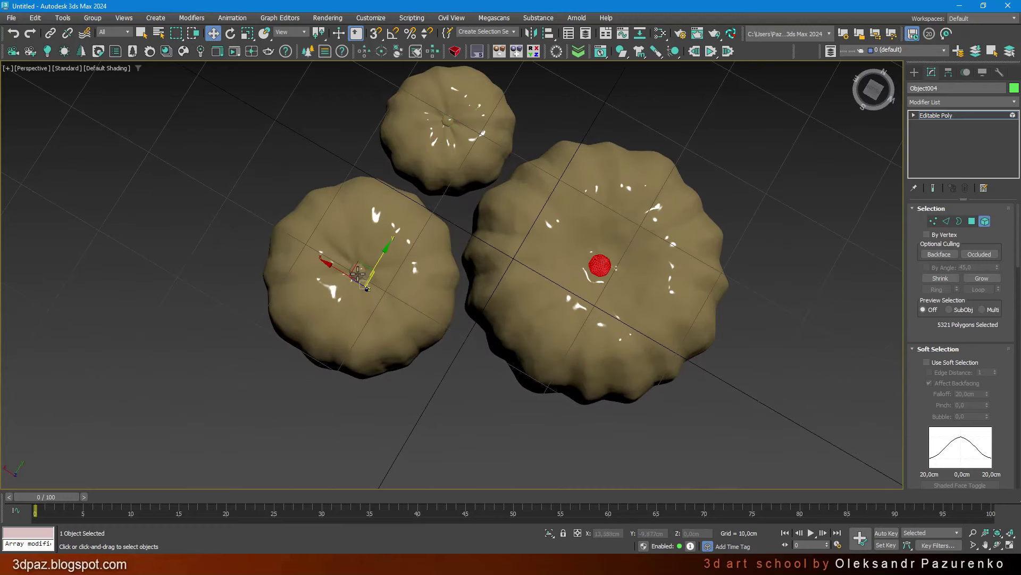
click(141, 33)
ctrl+click(361, 270)
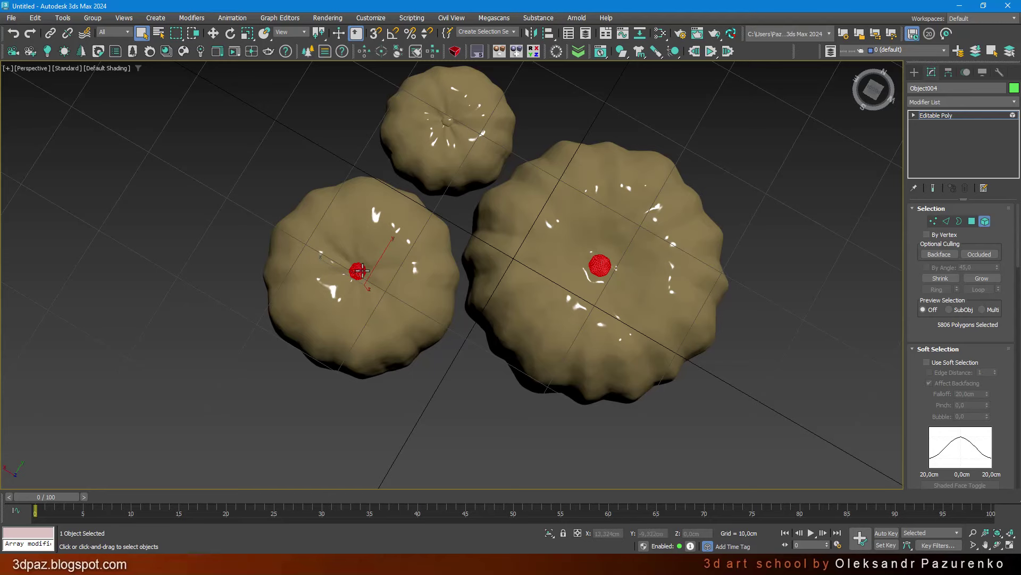
mouse_move(572, 158)
alt+middle_down()
mouse_move(558, 279)
mouse_move(558, 171)
mouse_move(542, 201)
alt+middle_up()
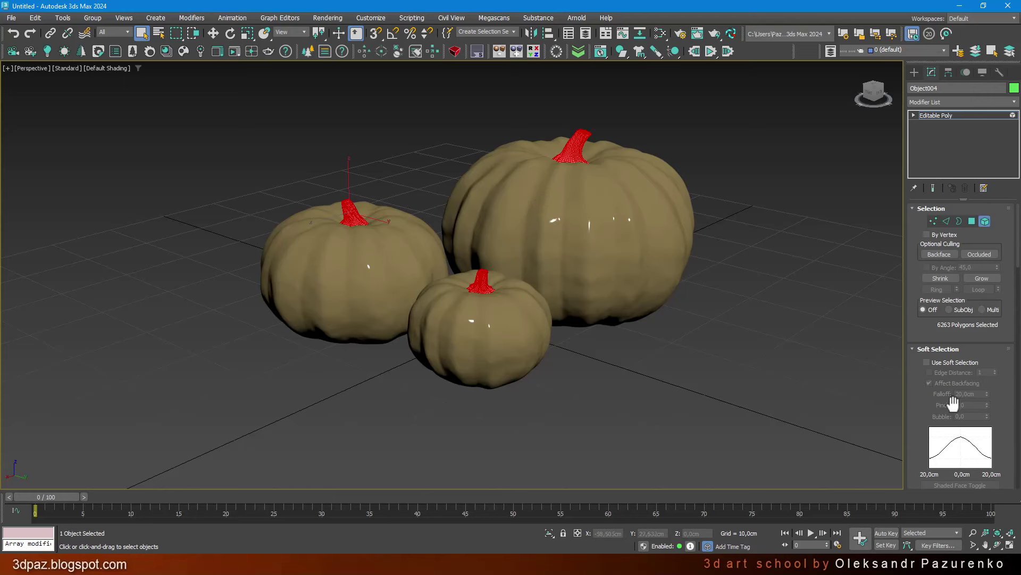
Detach the selected stems into a new object named Object005.
drag(932, 414, 931, 253)
scroll(958, 319, down, 3)
scroll(985, 358, down, 2)
scroll(992, 369, down, 2)
click(990, 415)
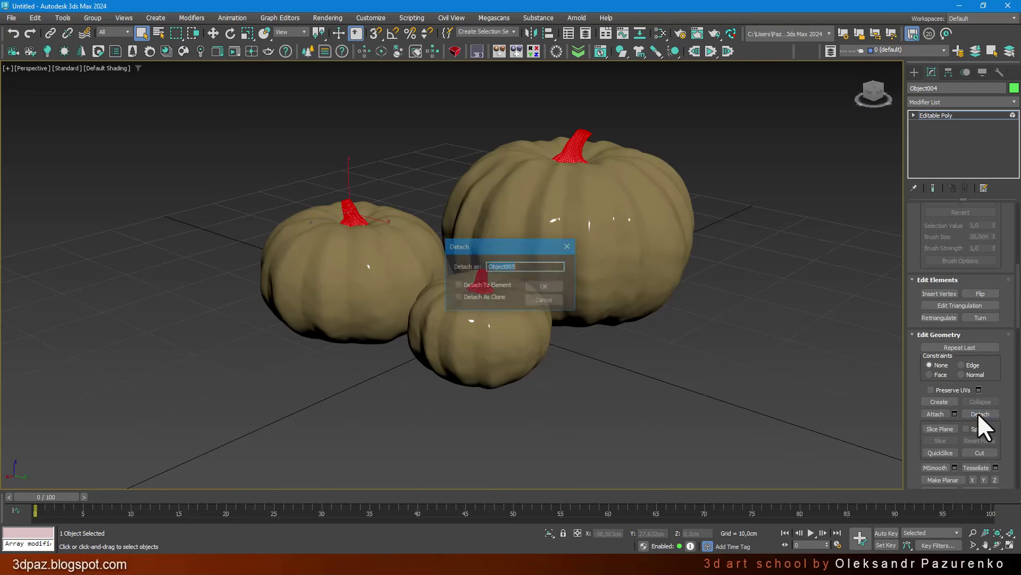
click(516, 267)
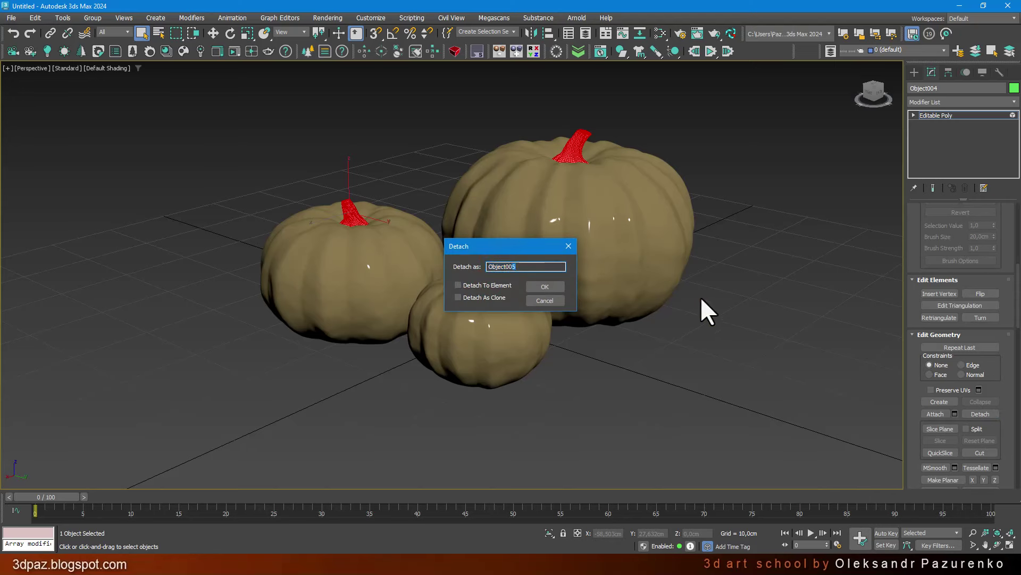
click(554, 283)
drag(1017, 336, 1017, 213)
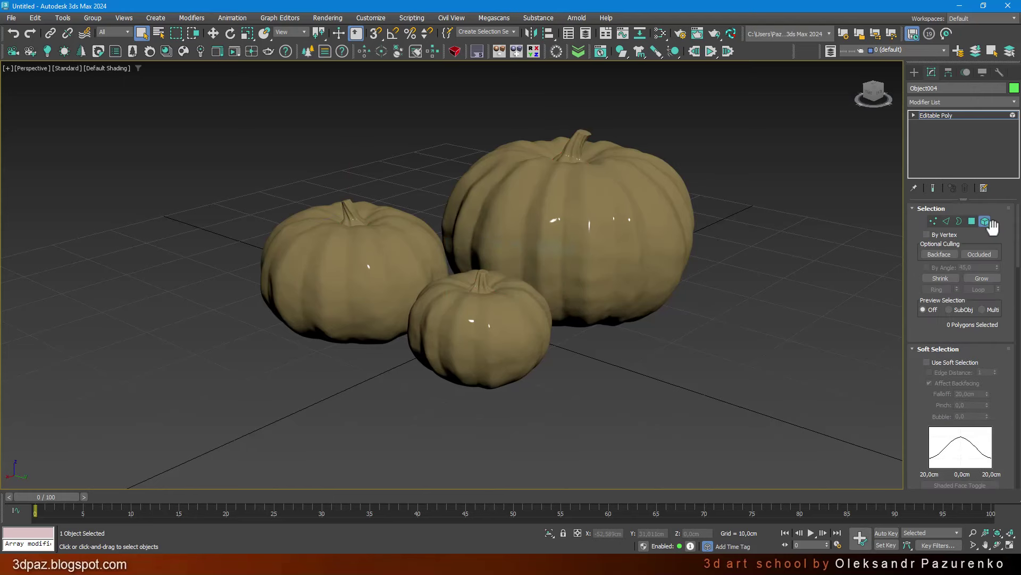
click(992, 223)
Detach the two back pumpkin bodies from the mesh into a separate object.
click(855, 235)
click(592, 232)
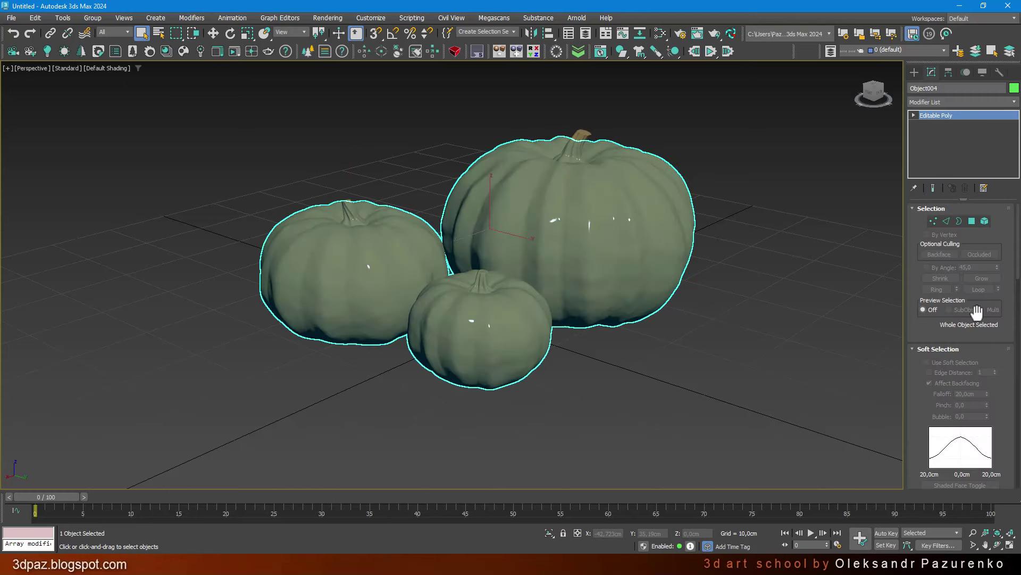
click(985, 221)
click(403, 249)
ctrl+click(557, 207)
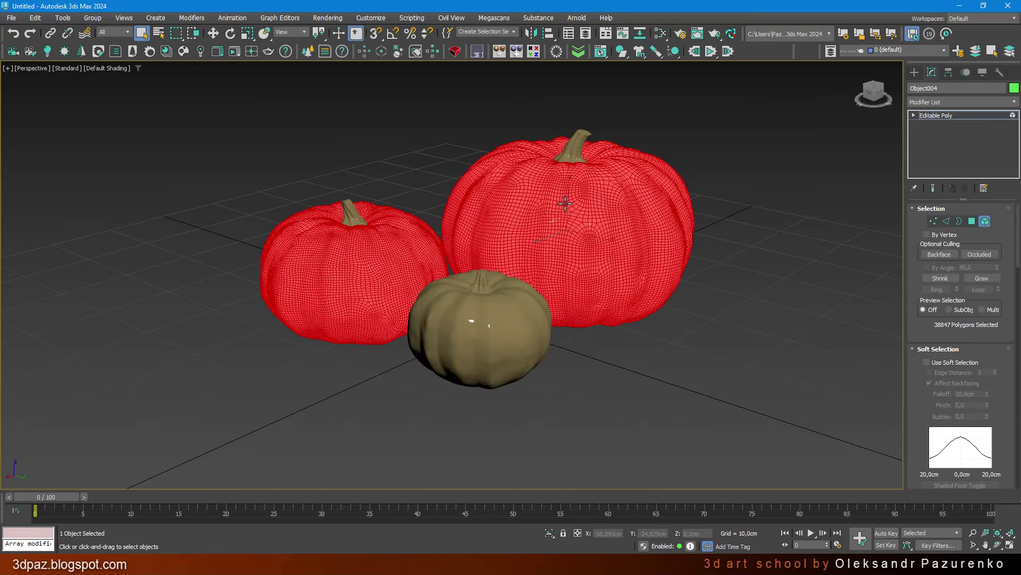
scroll(941, 388, down, 3)
scroll(943, 383, down, 3)
scroll(957, 399, down, 2)
scroll(958, 365, down, 2)
click(984, 424)
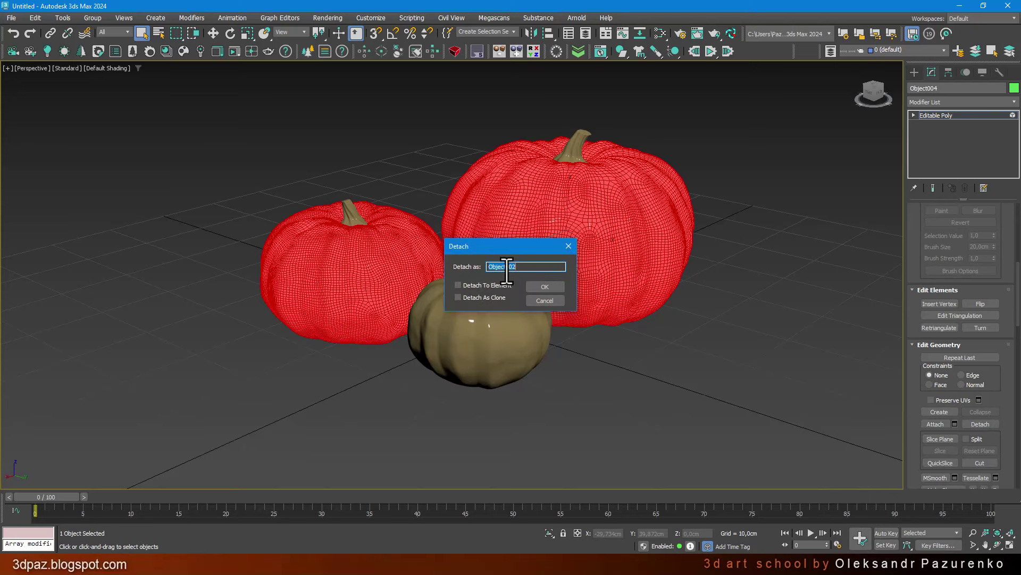
click(544, 285)
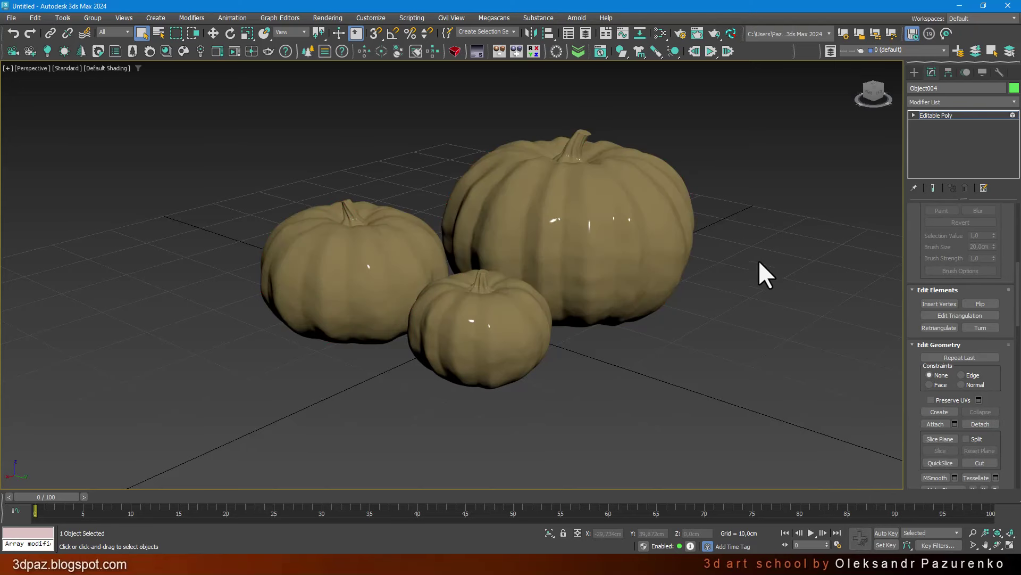
scroll(1007, 226, up, 5)
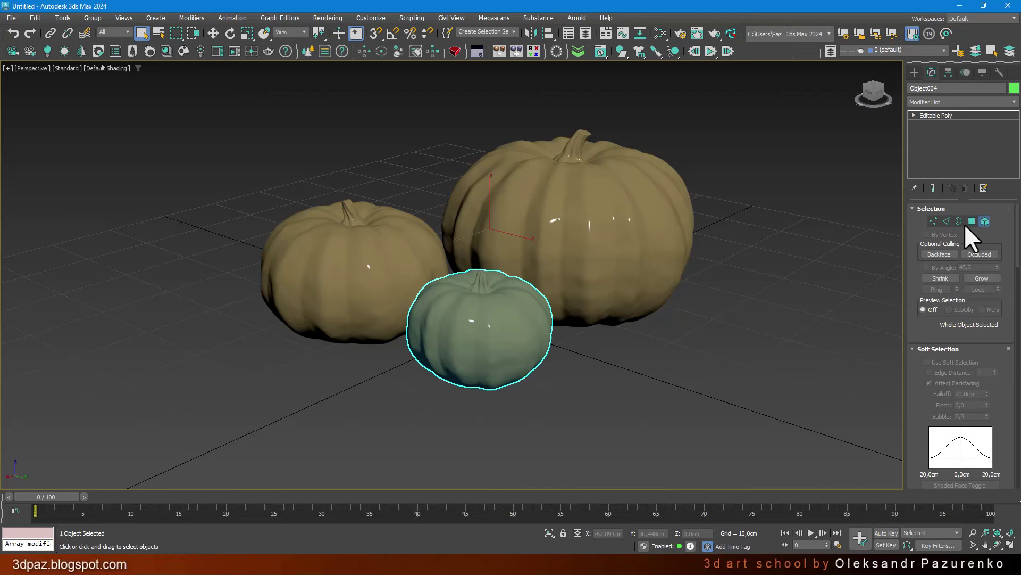
click(985, 221)
Rename the front pumpkin object to Object003.
click(478, 313)
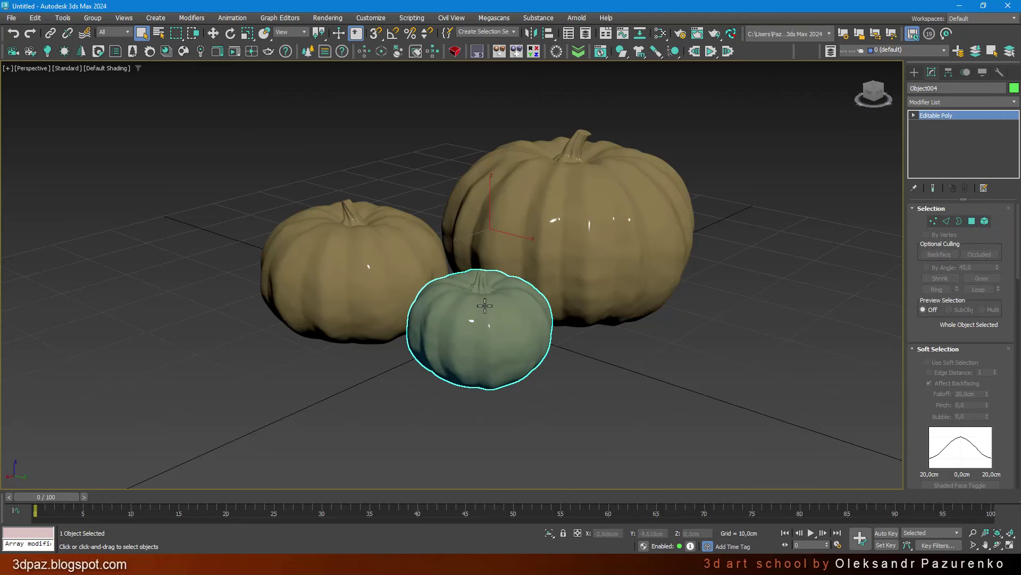
alt+middle_drag(477, 312, 442, 314)
click(213, 33)
drag(456, 200, 474, 88)
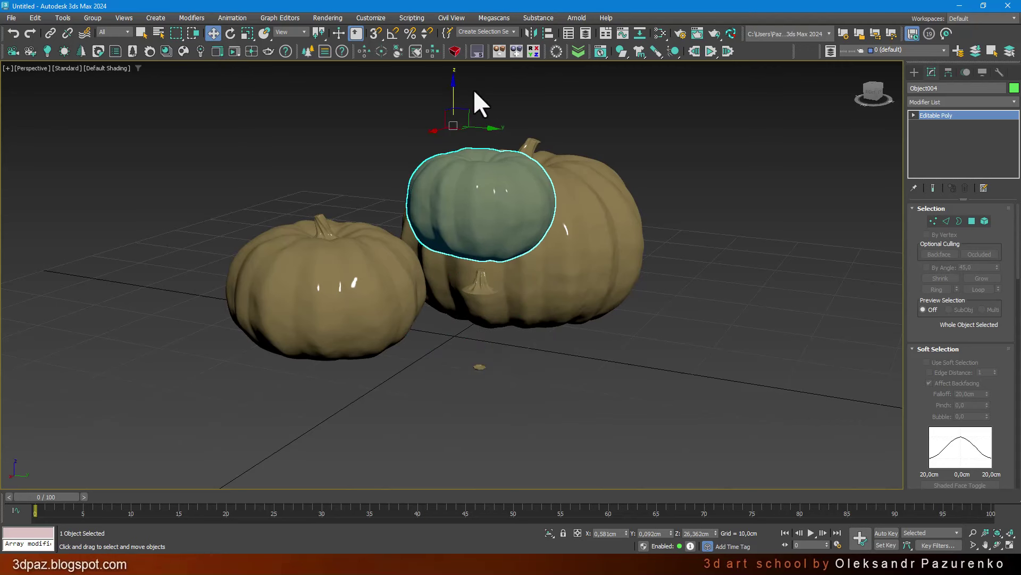
key(ctrl+z)
click(934, 88)
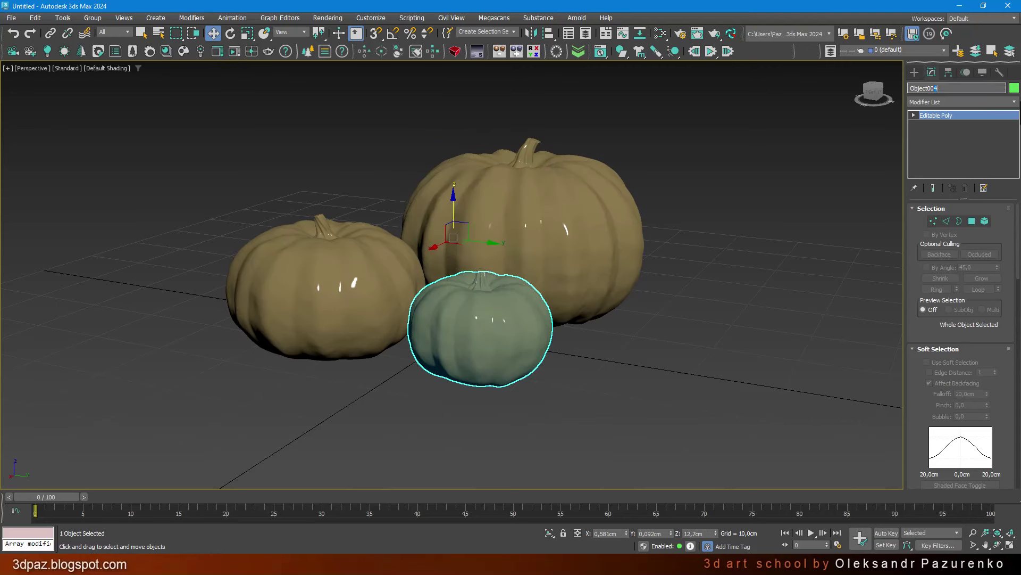
key(BackSpace)
text(3)
Reposition the small front pumpkin so it rests on the ground.
mouse_move(643, 174)
alt+middle_down()
mouse_move(679, 164)
mouse_move(766, 360)
alt+middle_up()
key(ctrl+a)
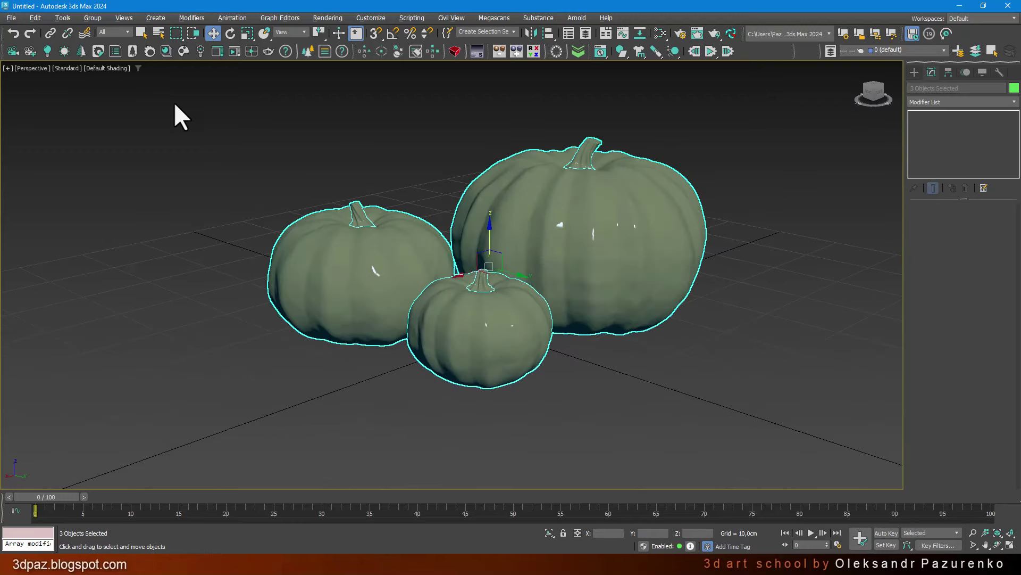
click(771, 219)
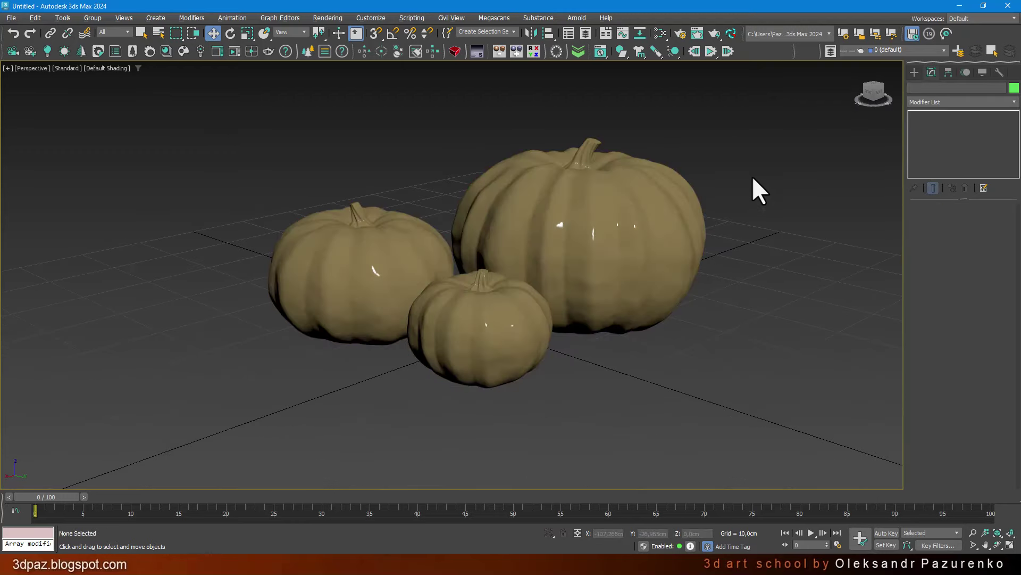
middle_drag(755, 178, 720, 187)
click(644, 220)
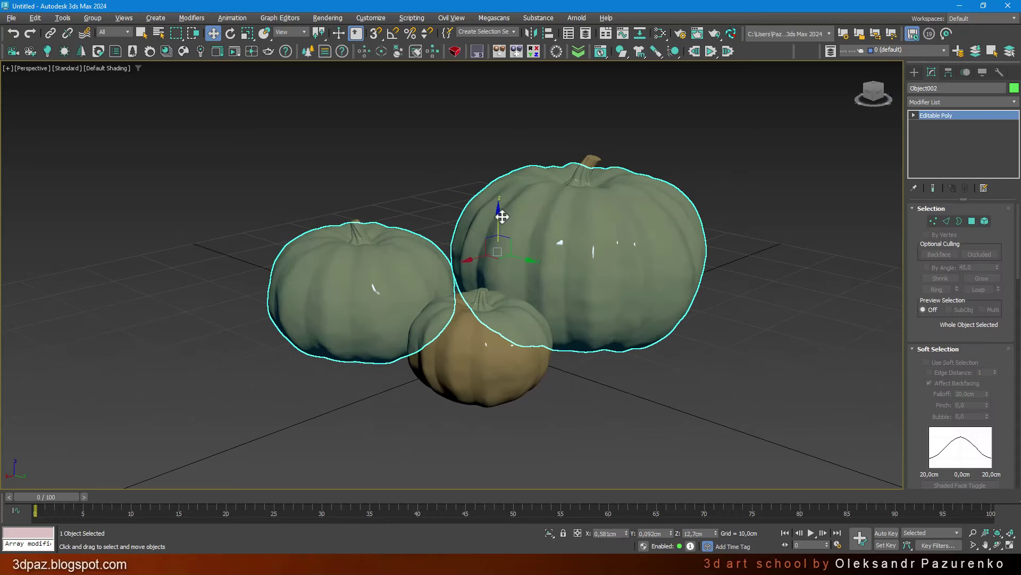
drag(595, 159, 603, 67)
key(ctrl+z)
mouse_move(520, 346)
mouse_down()
mouse_move(533, 204)
mouse_move(533, 369)
mouse_up()
click(768, 155)
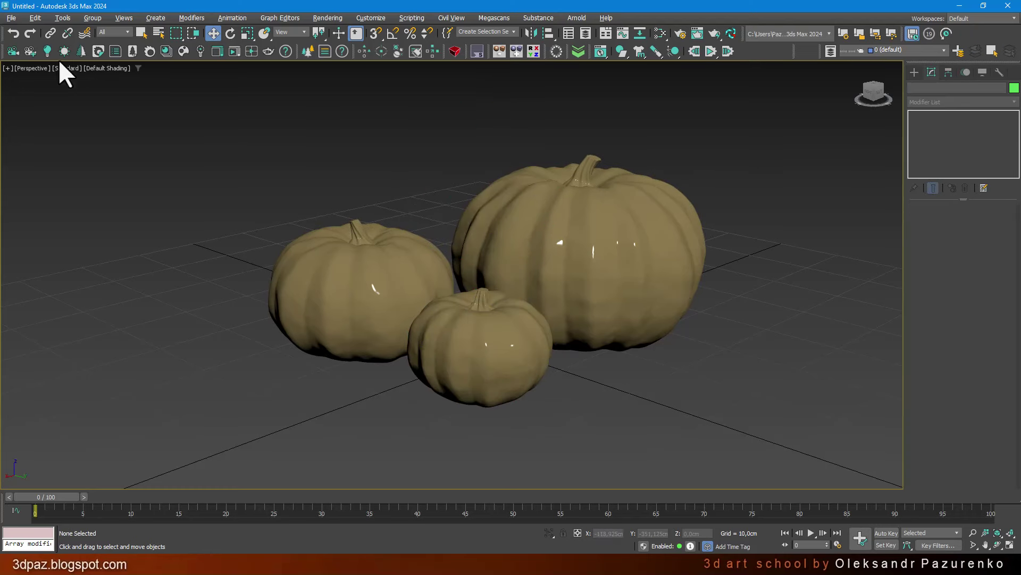
Export the scene as pumpkin_meshUV_FBX_.fbx, overwriting the existing file with default FBX settings.
click(11, 18)
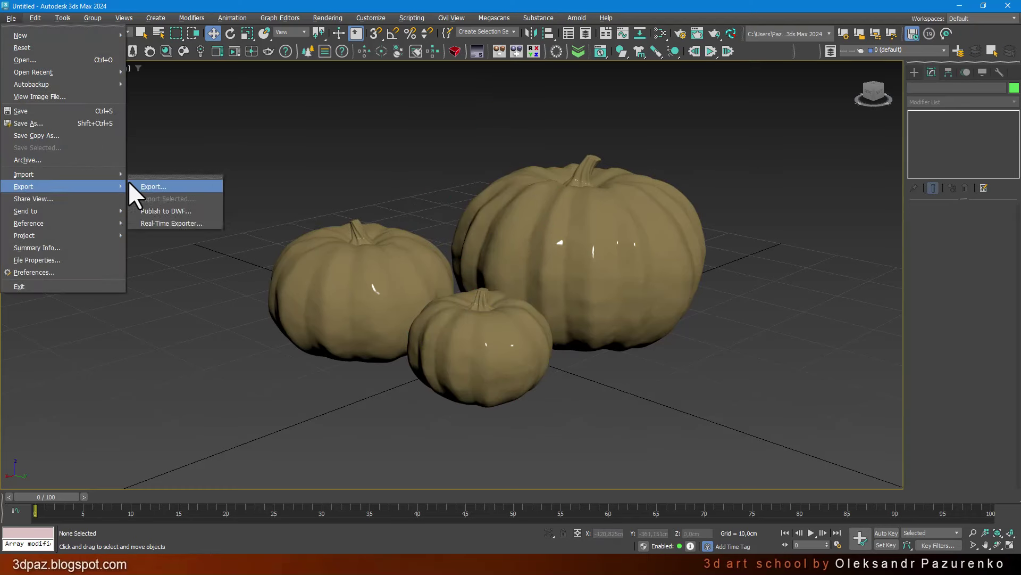
click(155, 185)
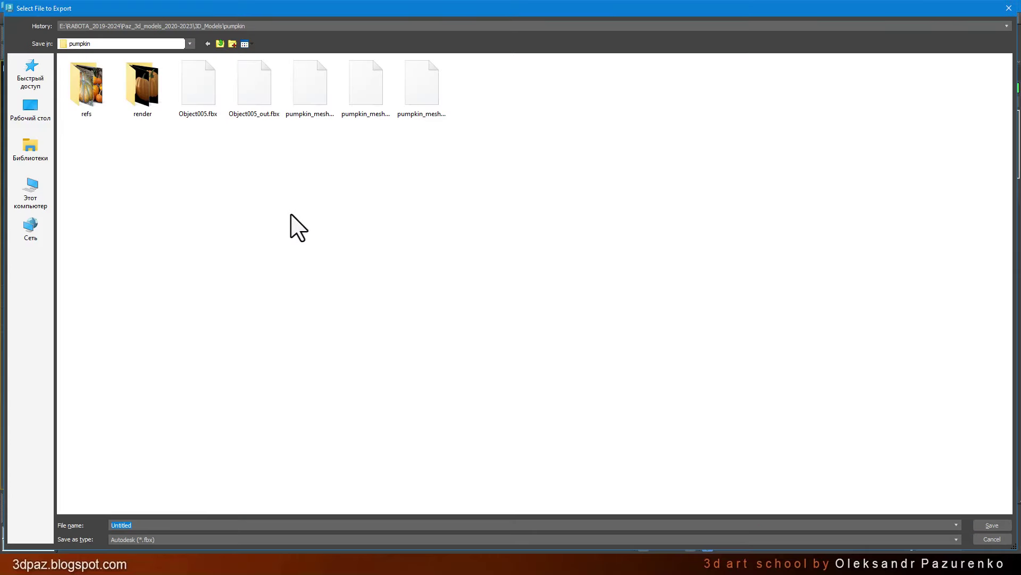
click(433, 94)
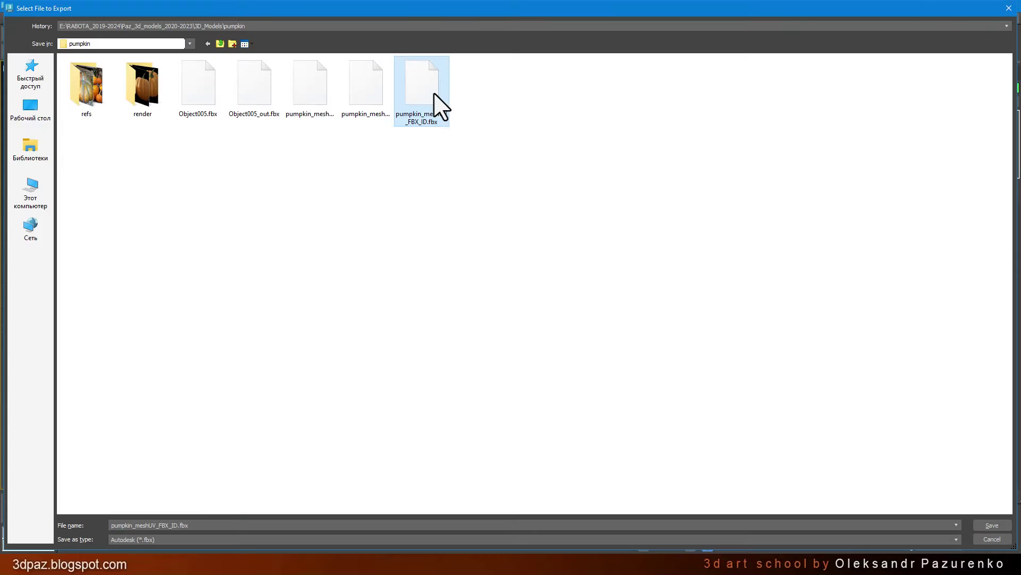
click(373, 95)
click(993, 525)
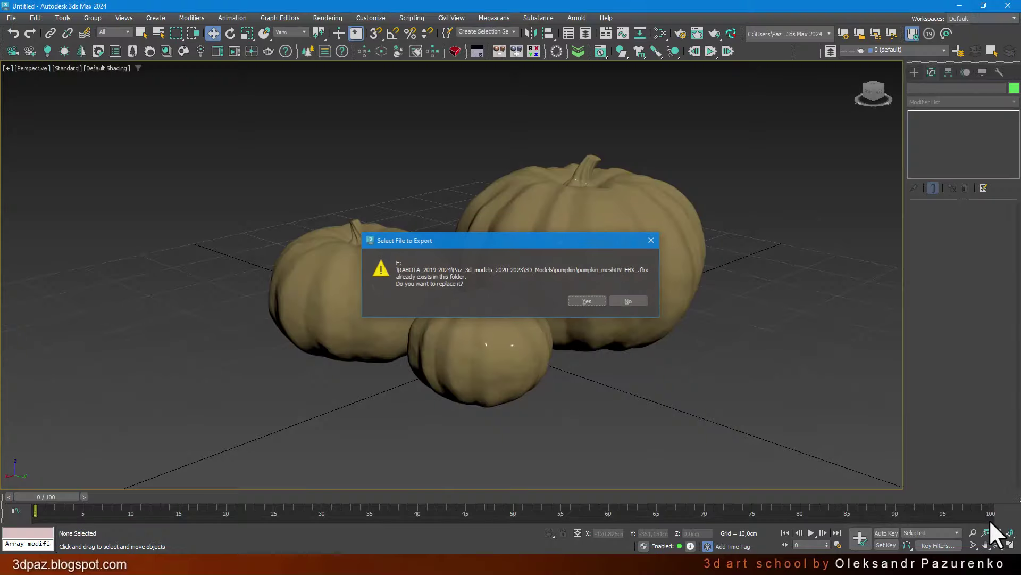
click(586, 300)
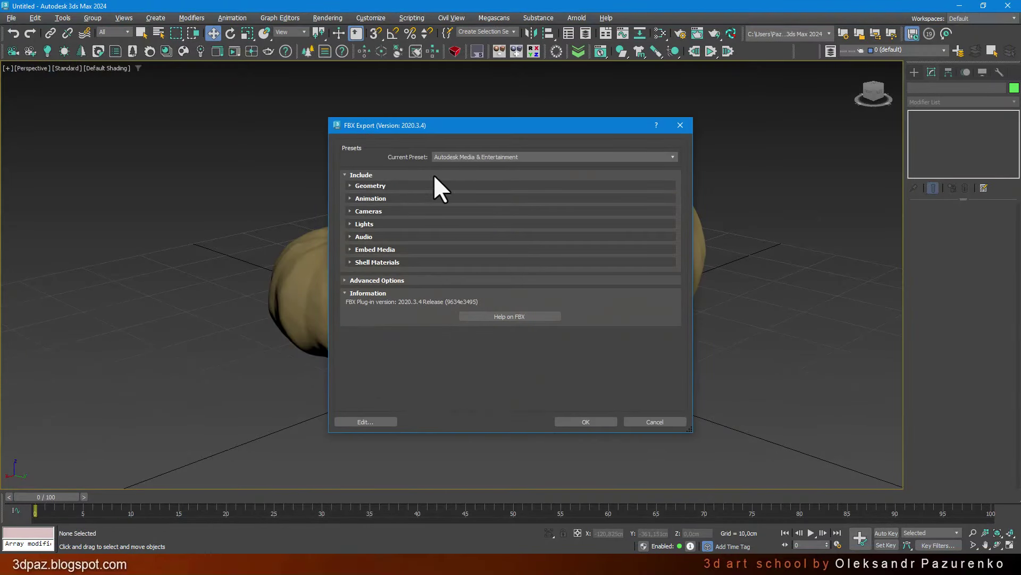
click(594, 421)
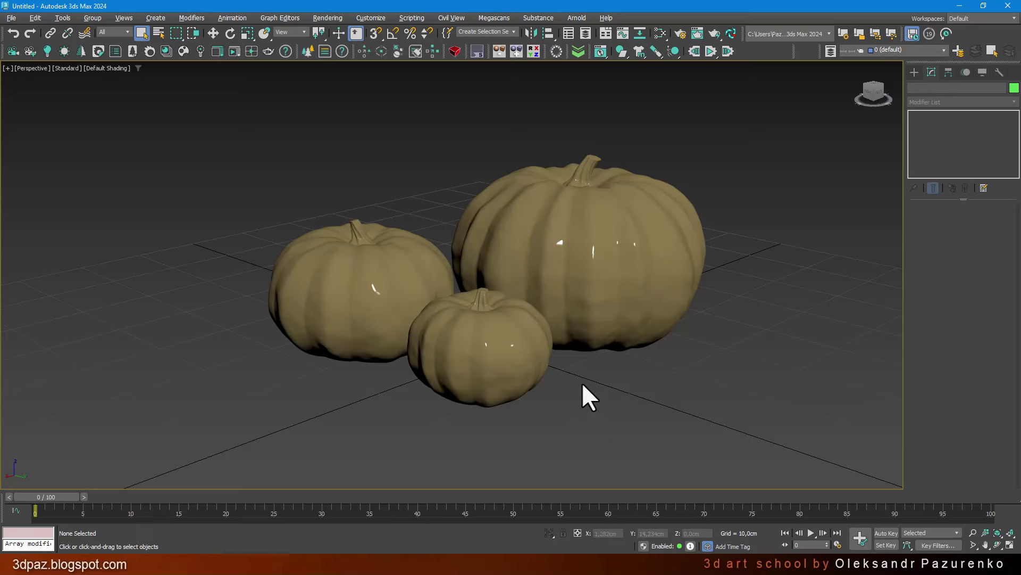
click(10, 566)
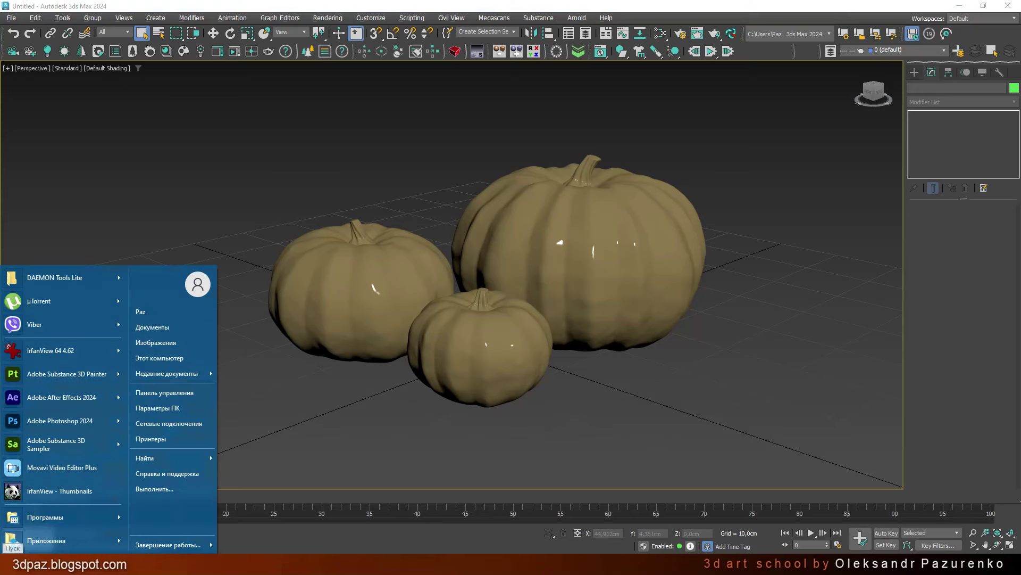
Launch Substance 3D Painter and create a 4096-resolution project from pumpkin_meshUV_FBX_.fbx.
click(91, 375)
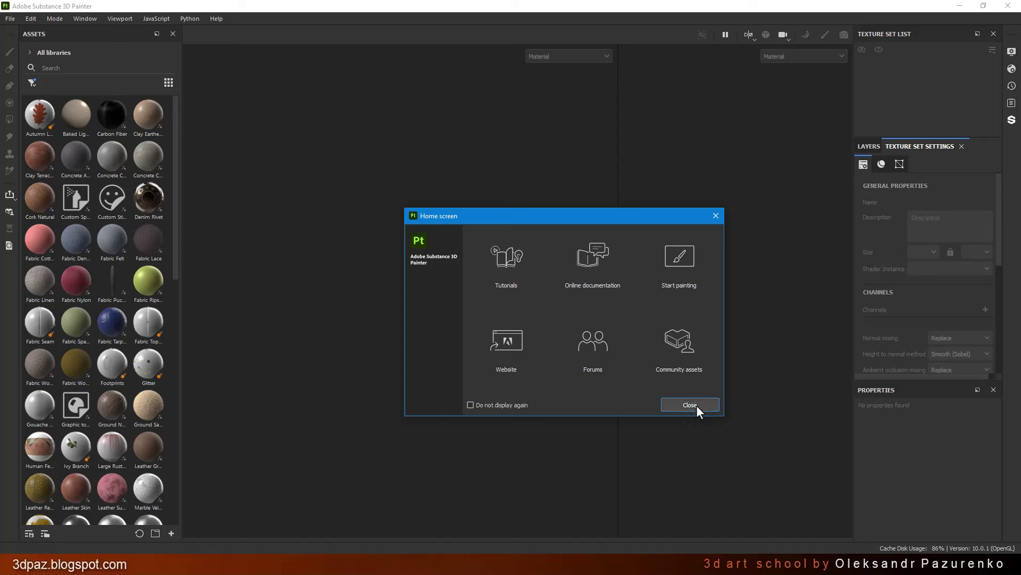
click(691, 405)
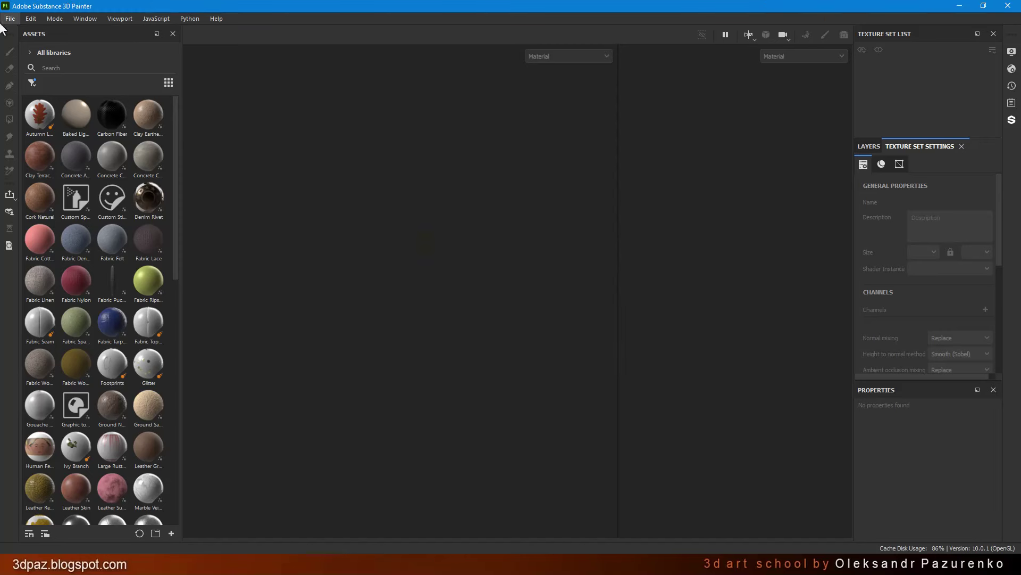
click(10, 19)
click(16, 33)
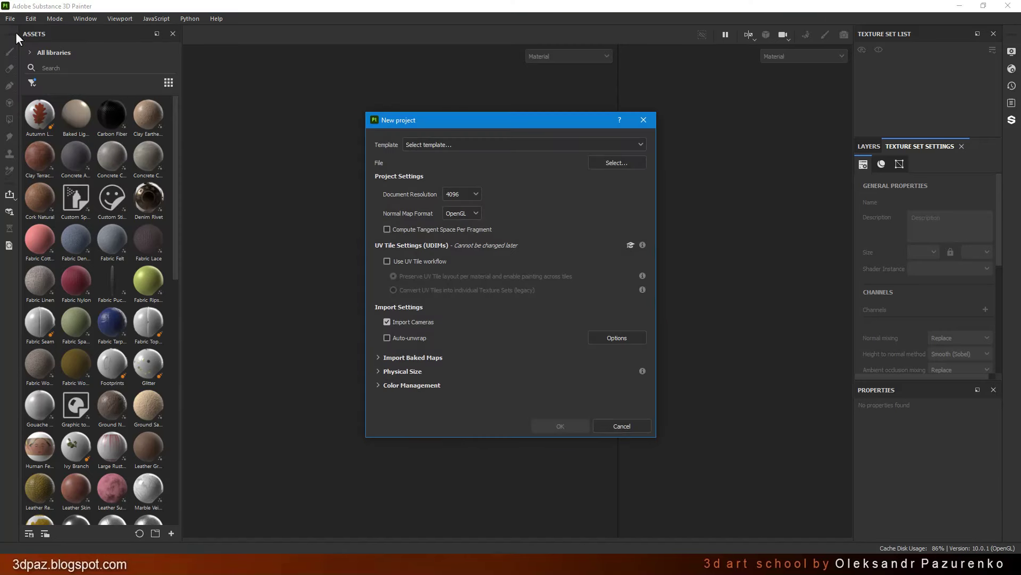
click(477, 194)
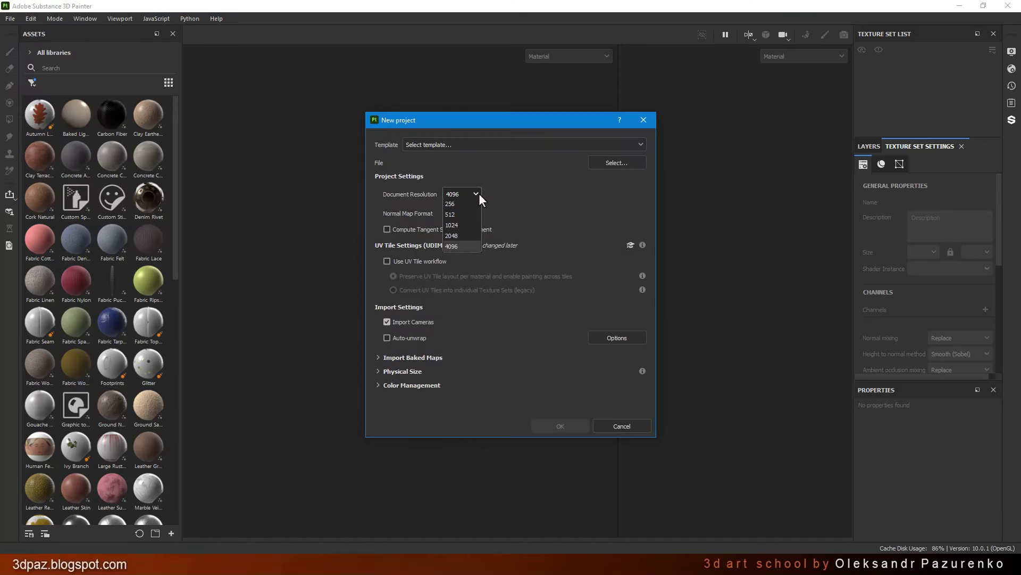
click(463, 262)
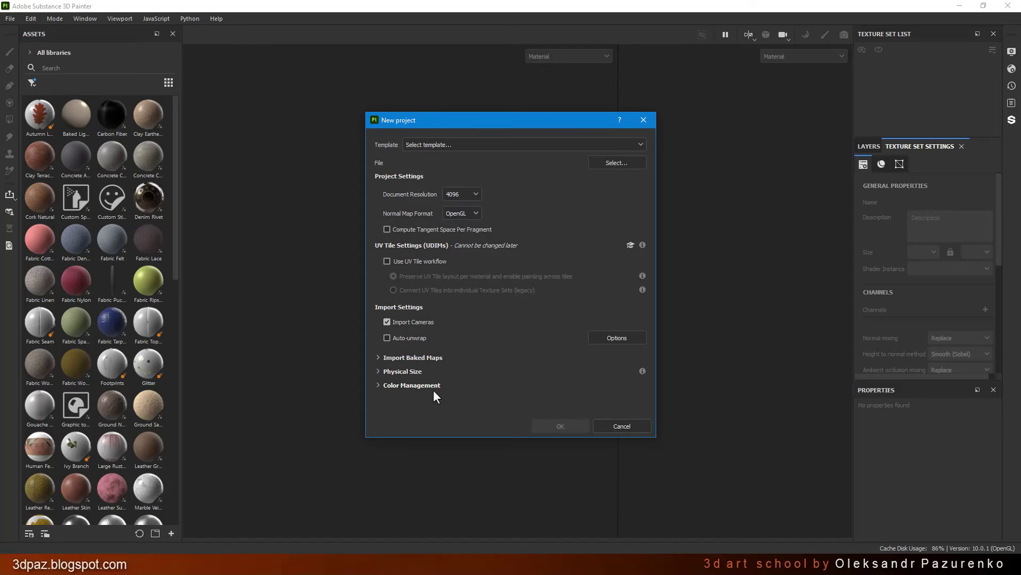
click(611, 167)
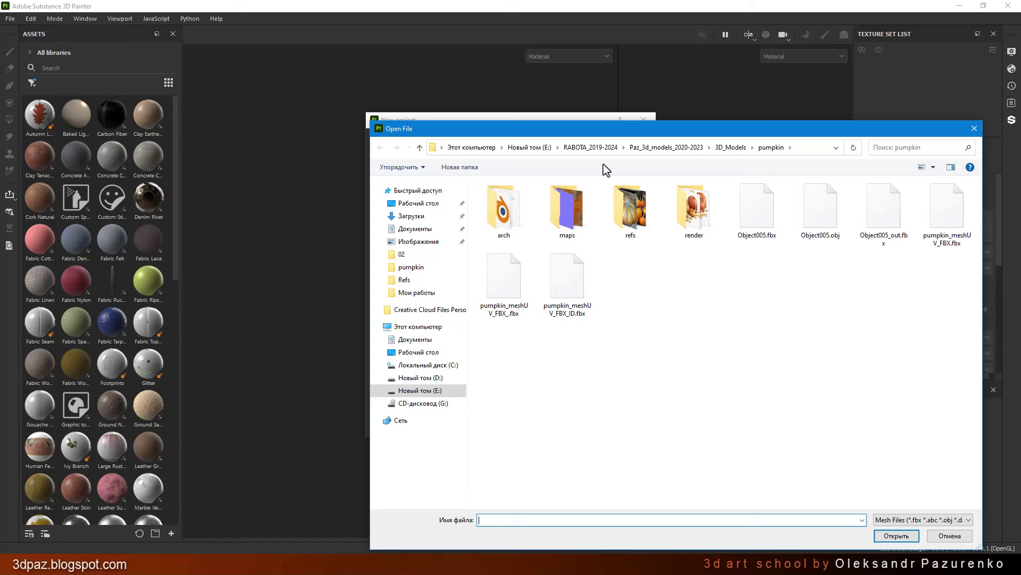
double_click(506, 274)
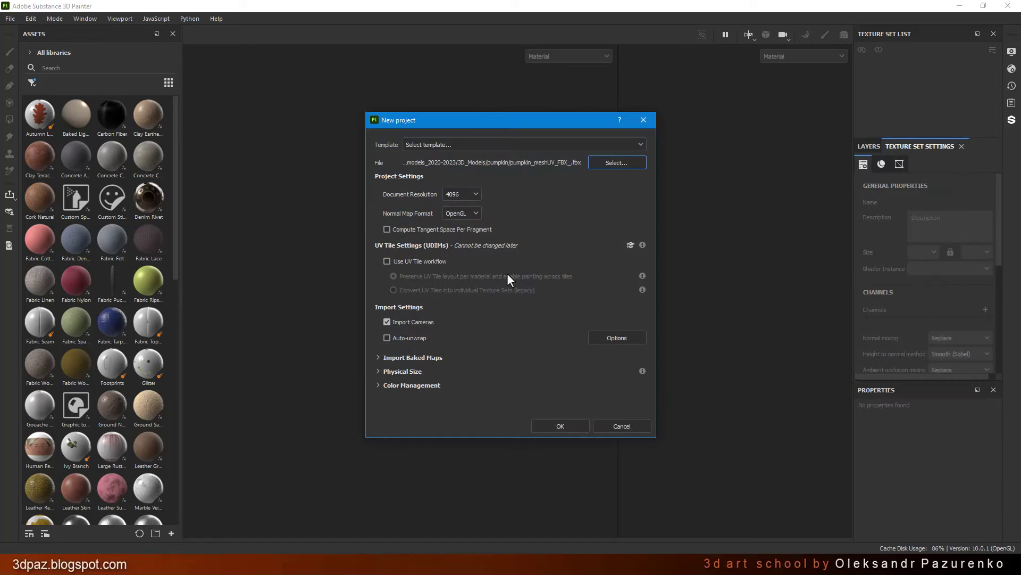
click(566, 424)
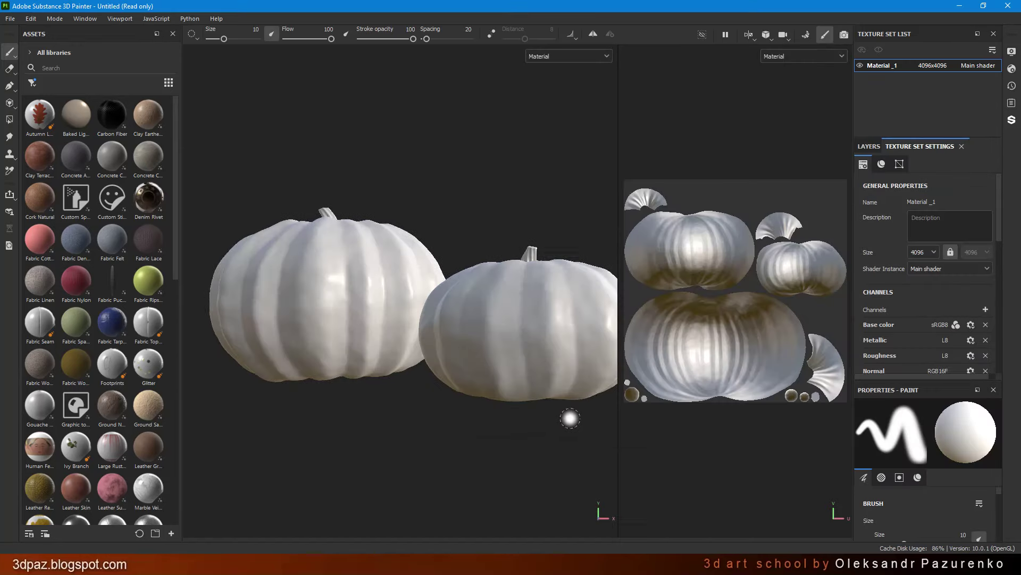
Orbit around the pumpkins, then show the Material_1 texture set's mesh map slots.
mouse_move(502, 187)
alt+mouse_down()
mouse_move(395, 242)
mouse_move(303, 246)
mouse_move(296, 229)
mouse_move(337, 157)
alt+mouse_up()
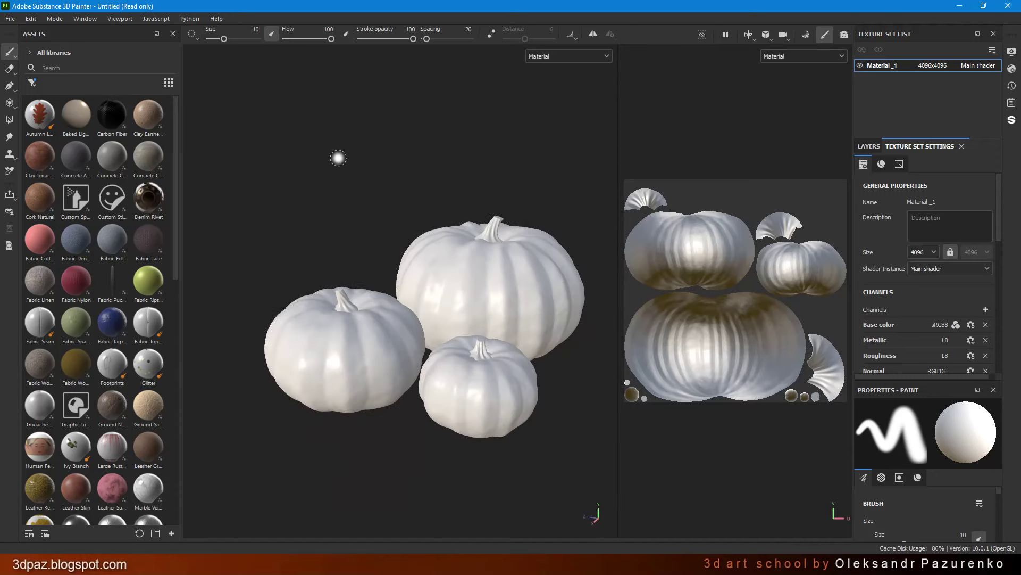
scroll(536, 339, up, 1)
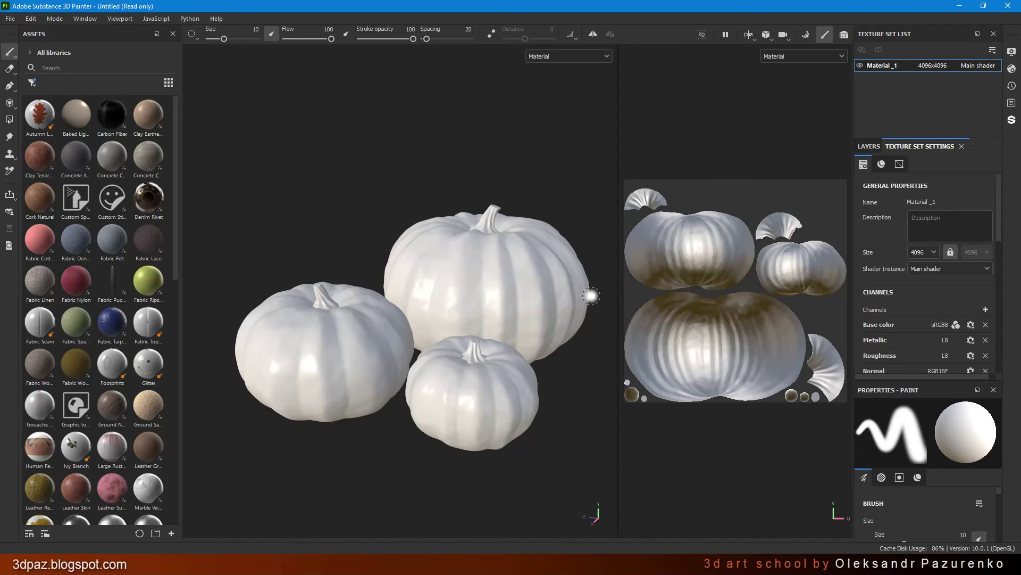
alt+drag(424, 227, 407, 204)
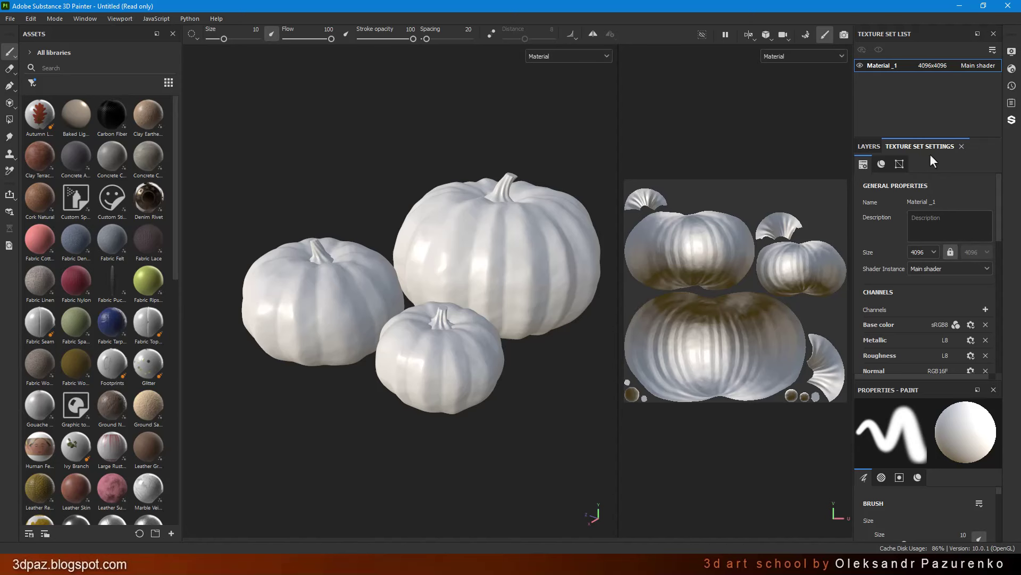
click(902, 165)
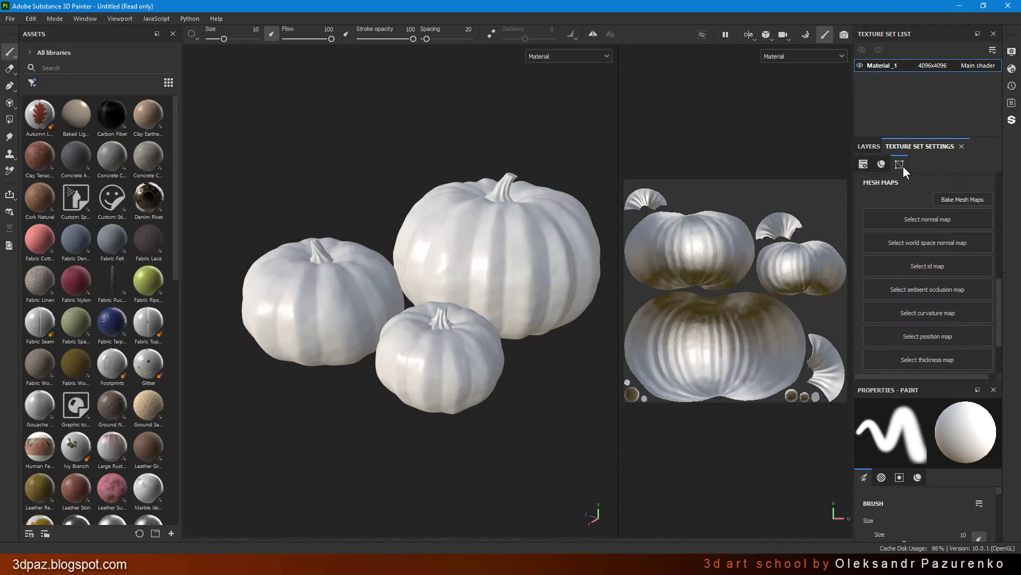
Bake all mesh maps except ID and Thickness, then return to painting mode.
click(963, 198)
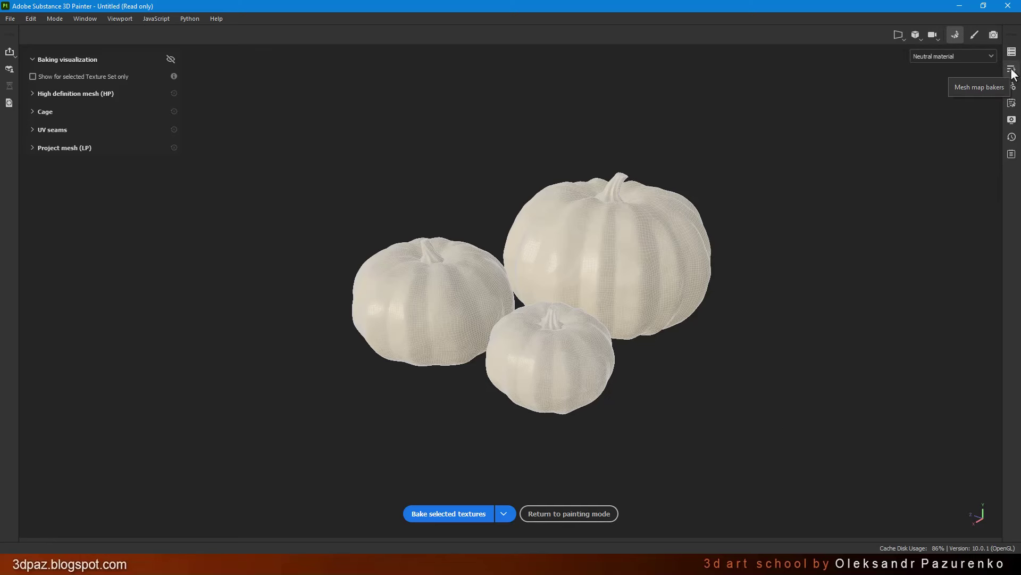
click(1012, 69)
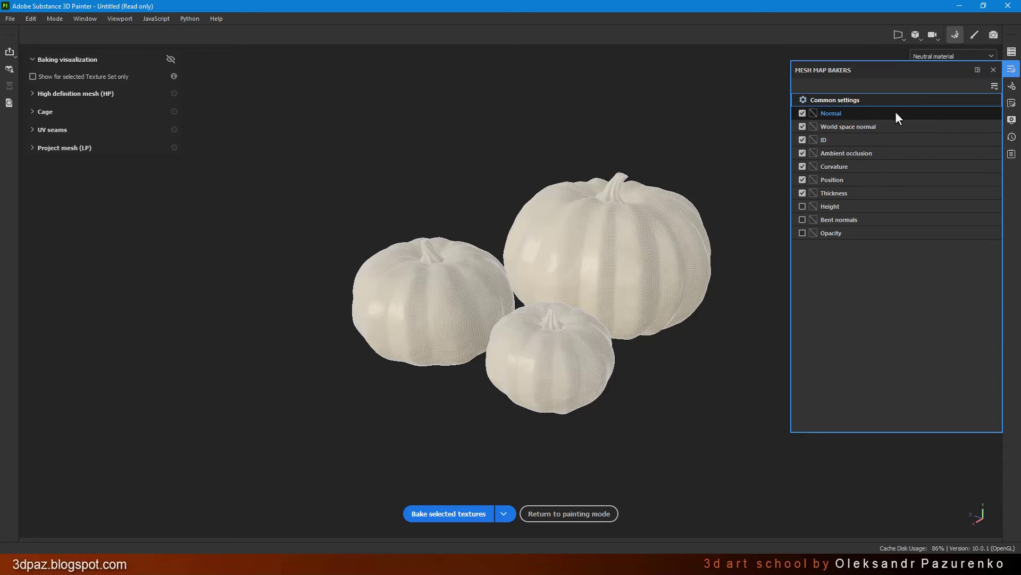
click(802, 140)
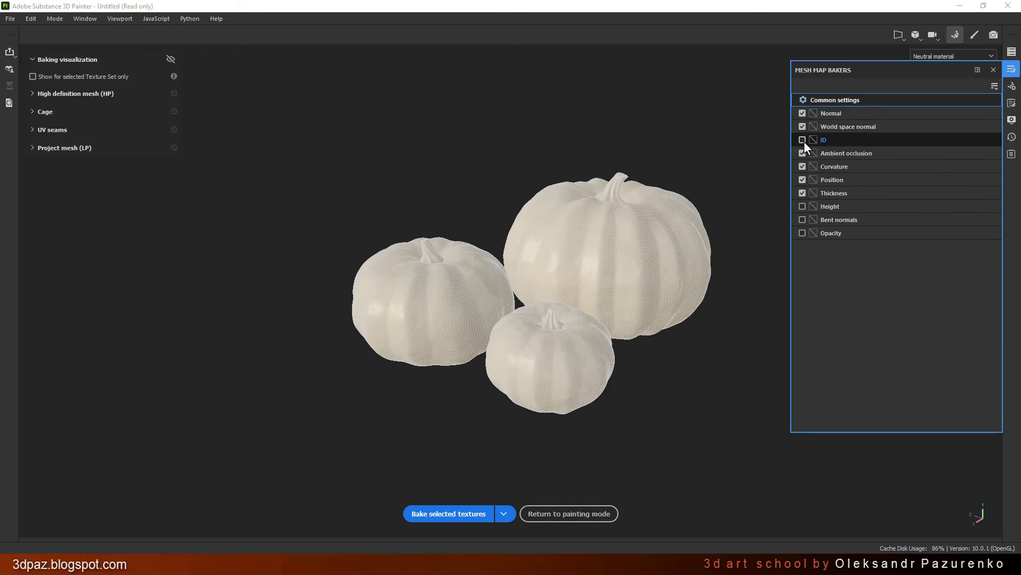
click(803, 192)
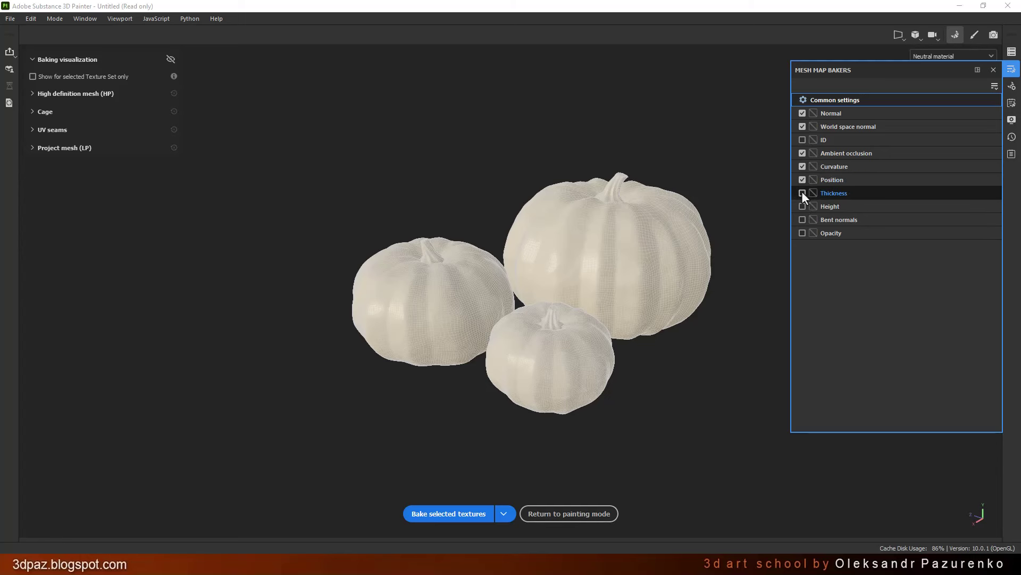
click(822, 298)
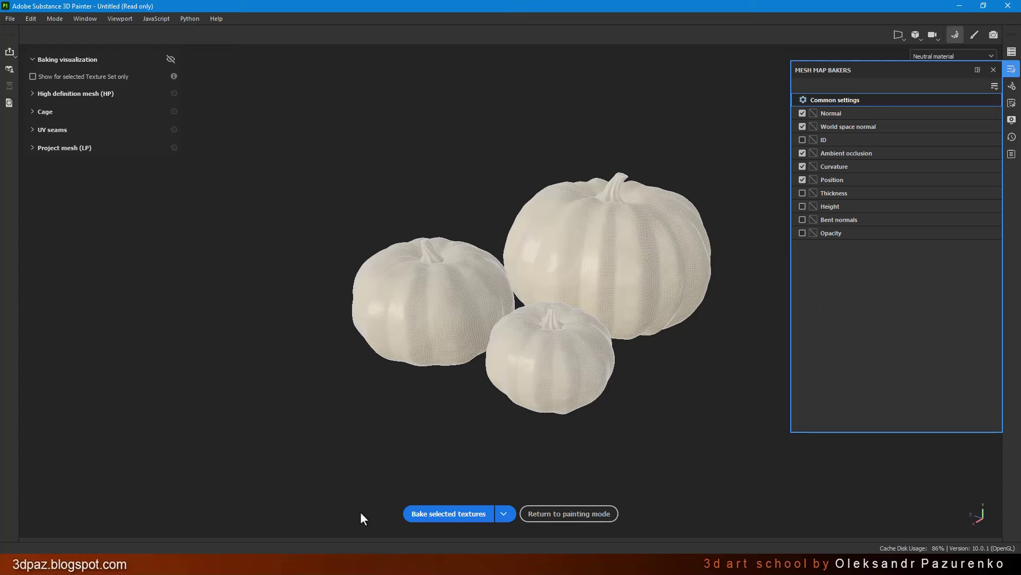
click(438, 516)
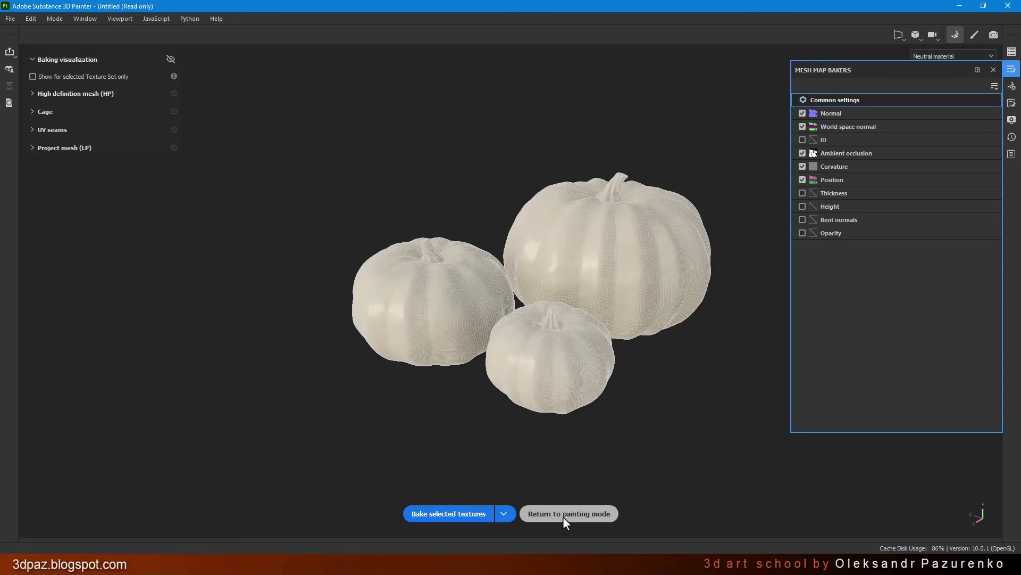
click(566, 516)
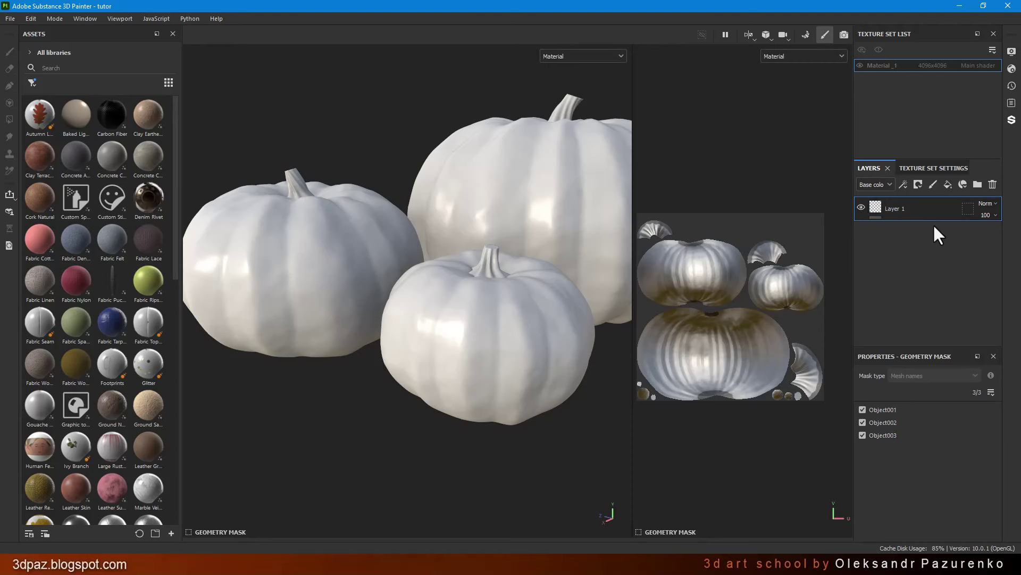
click(949, 182)
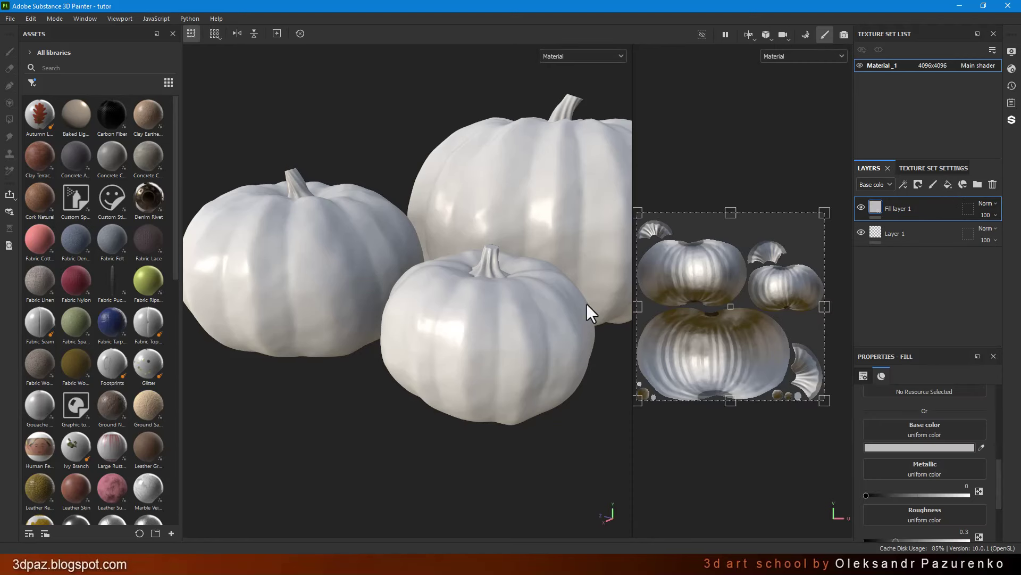
scroll(934, 457, up, 2)
scroll(934, 453, up, 3)
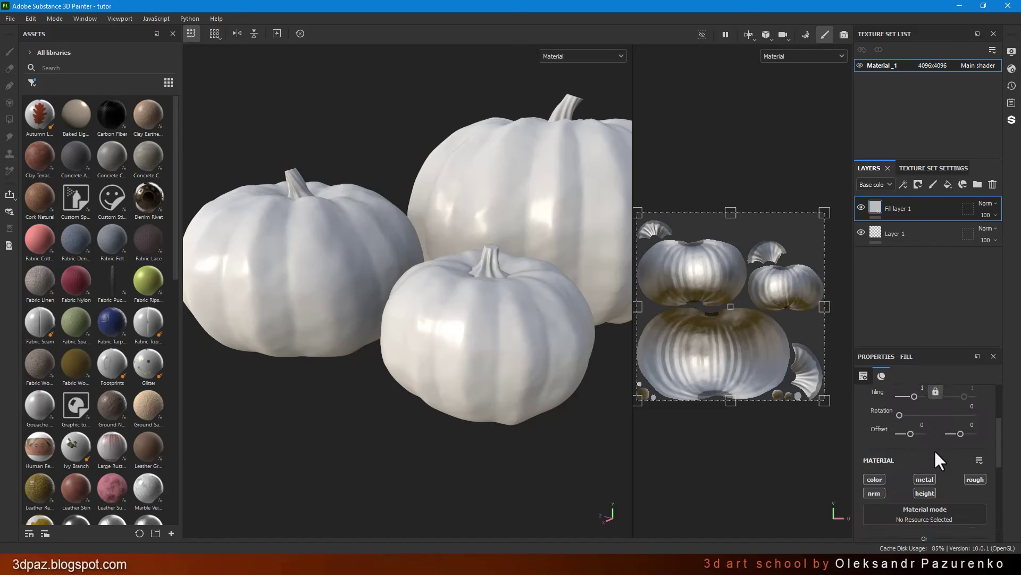
scroll(943, 442, down, 3)
scroll(944, 446, down, 2)
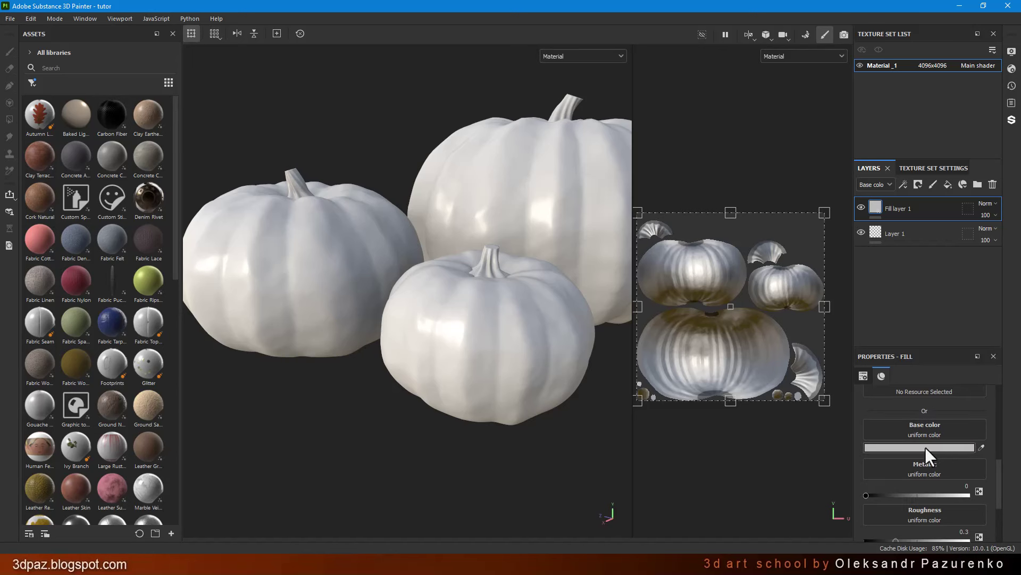
scroll(947, 480, down, 2)
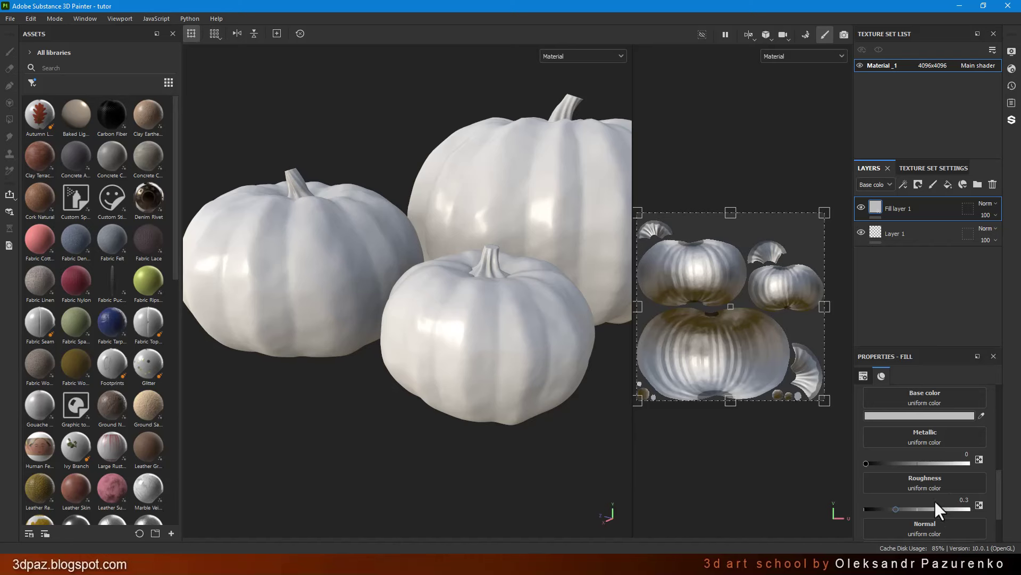
scroll(947, 474, up, 4)
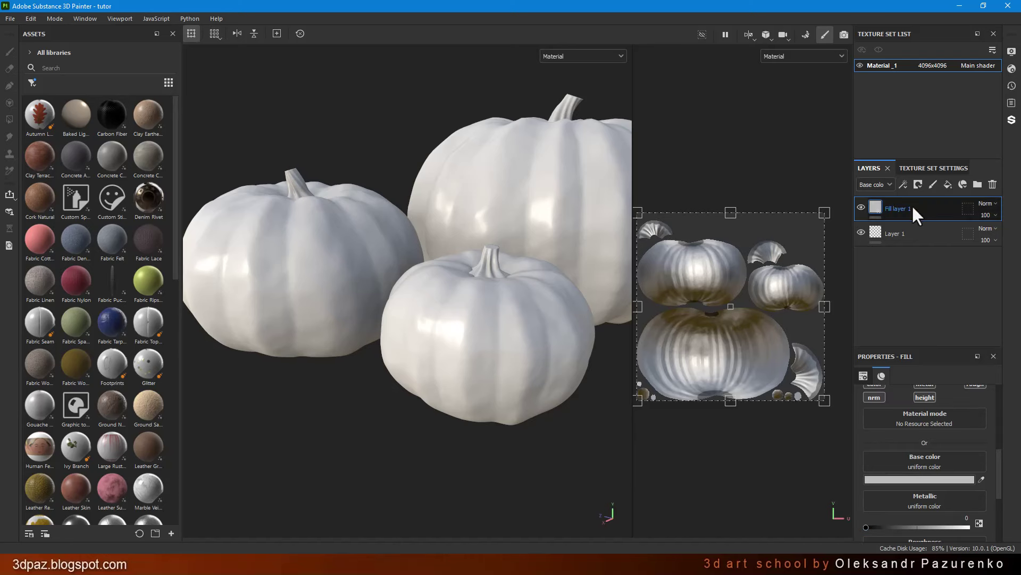
click(969, 207)
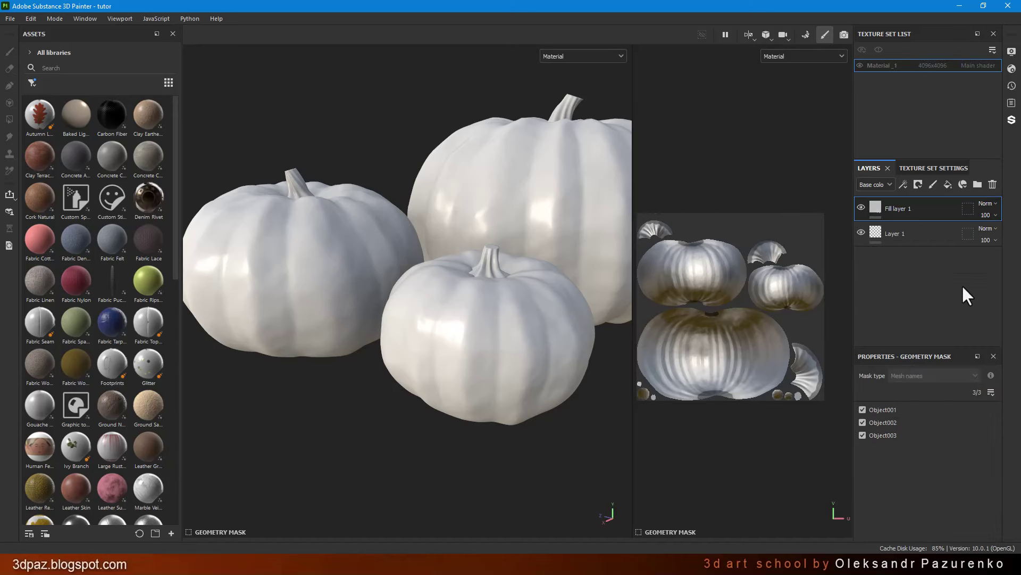
Limit Fill layer 1's geometry mask to Object003 by excluding Object001 and Object002.
click(862, 409)
click(862, 422)
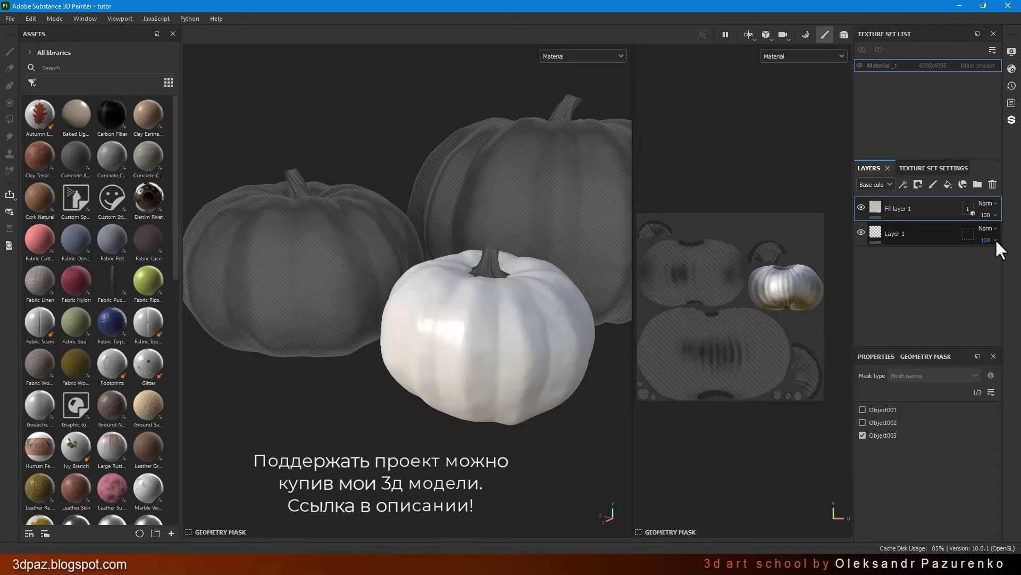
click(876, 211)
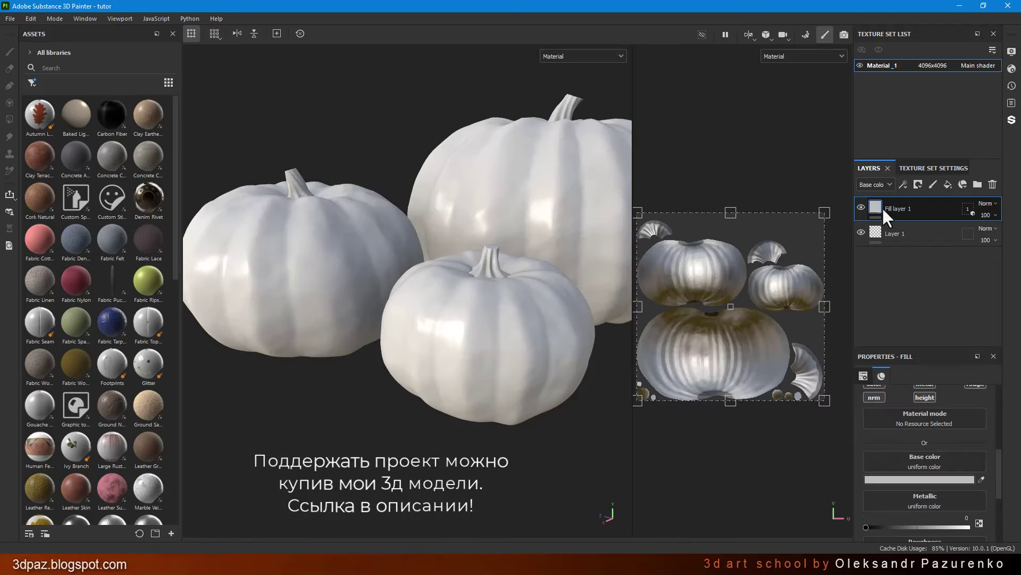
click(918, 477)
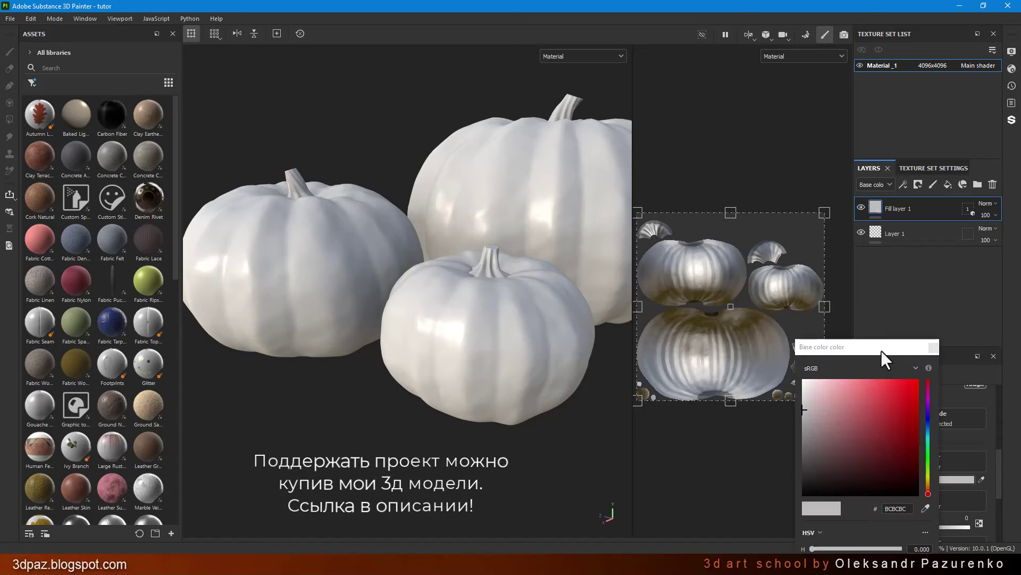
Set the fill layer's base color to orange hex DC801C.
drag(881, 350, 748, 238)
drag(779, 403, 694, 401)
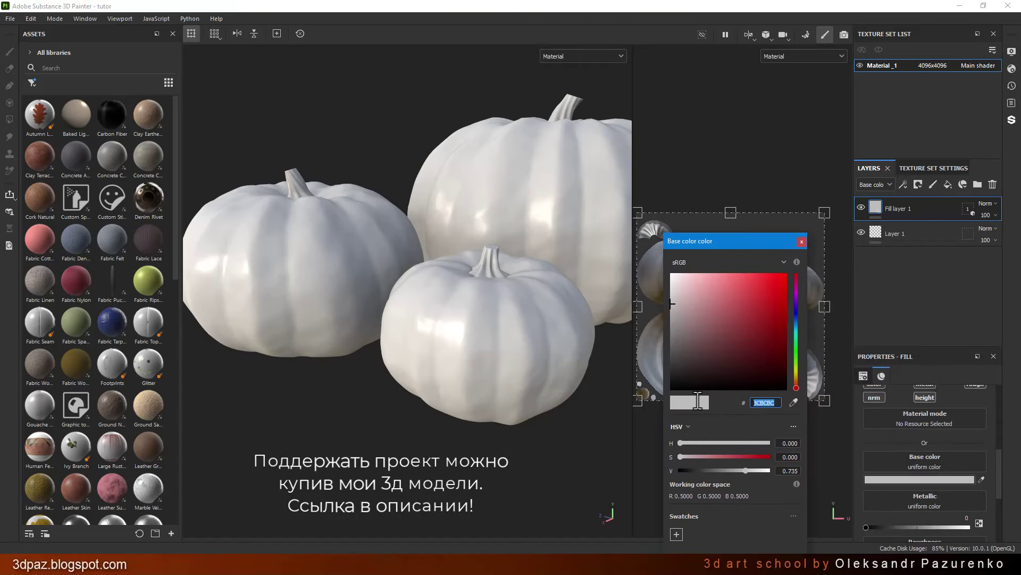
text(DC801C)
key(Return)
click(480, 309)
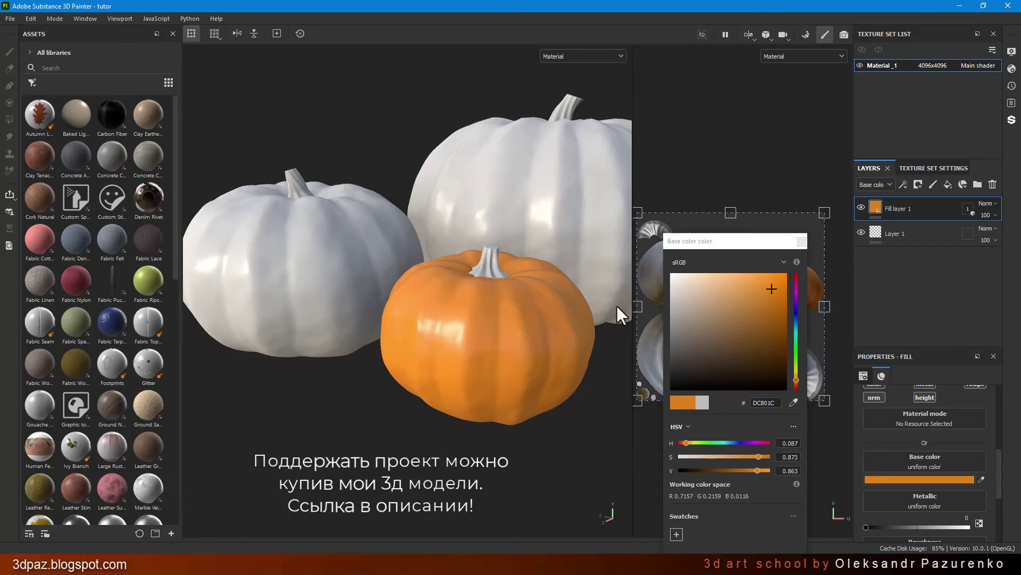
click(803, 241)
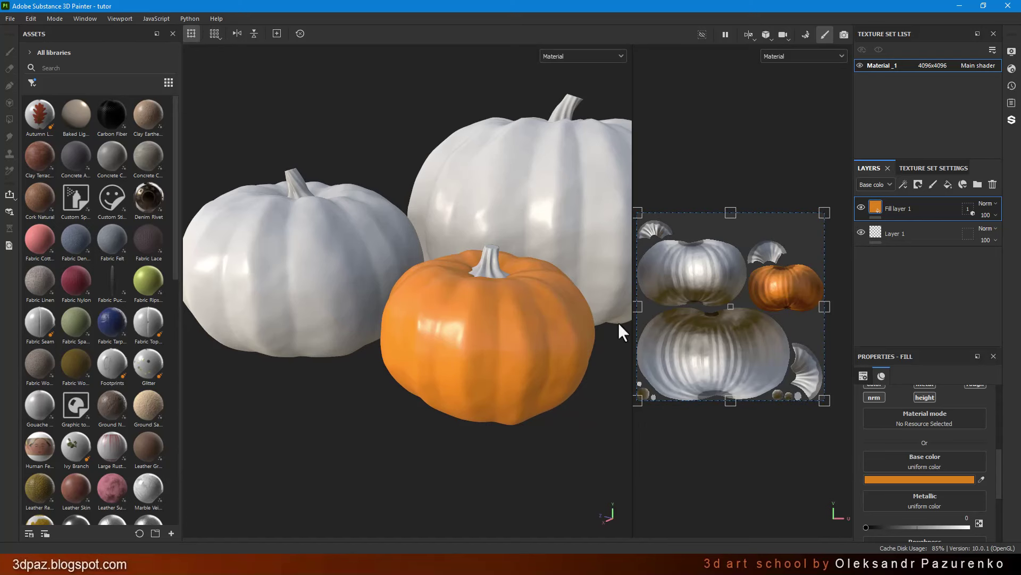
Preview only the Base color channel in the views, then switch back to Material.
scroll(799, 299, up, 2)
scroll(796, 285, up, 3)
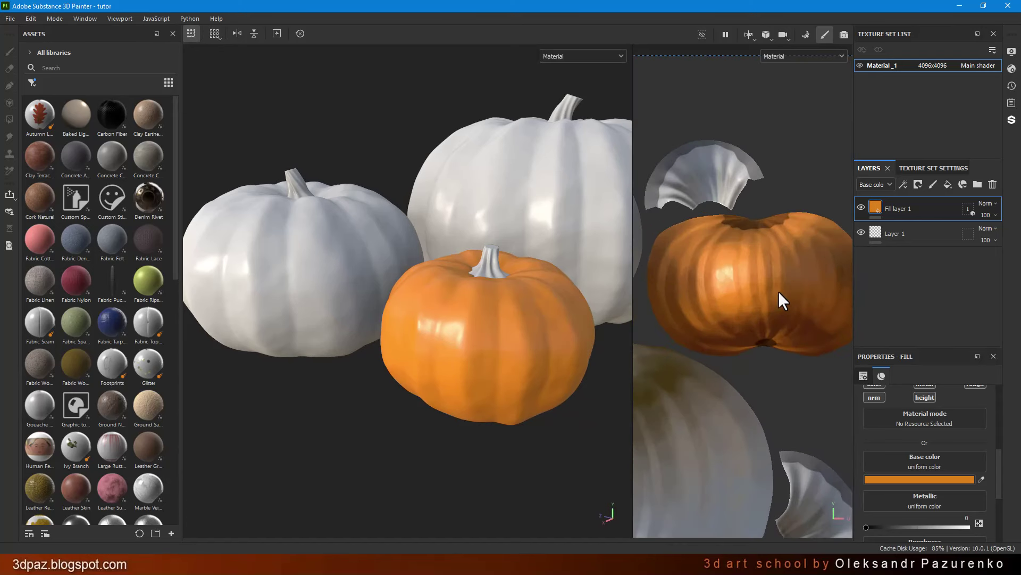
scroll(808, 308, down, 3)
scroll(794, 301, down, 2)
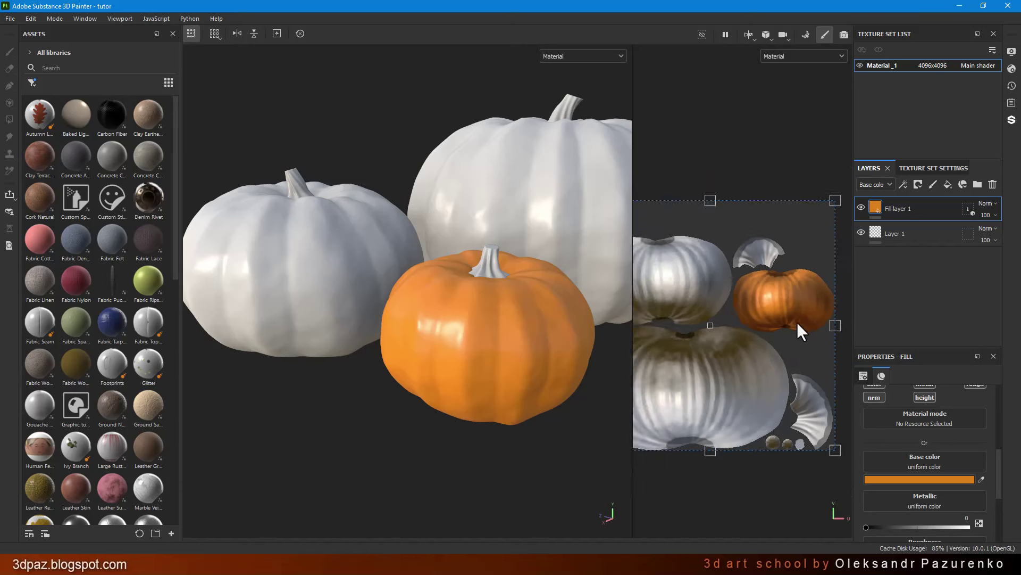
scroll(797, 322, down, 1)
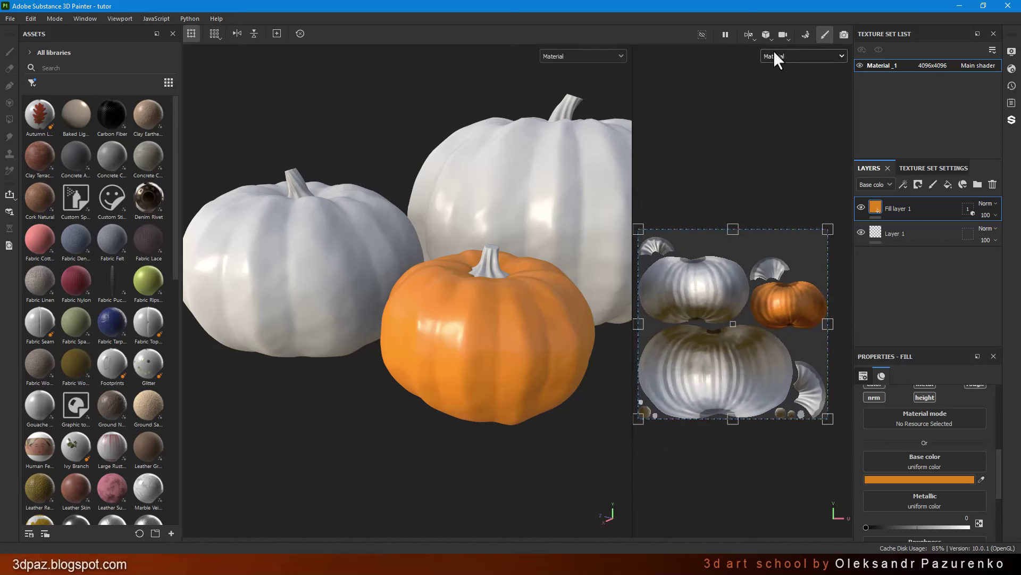
click(841, 55)
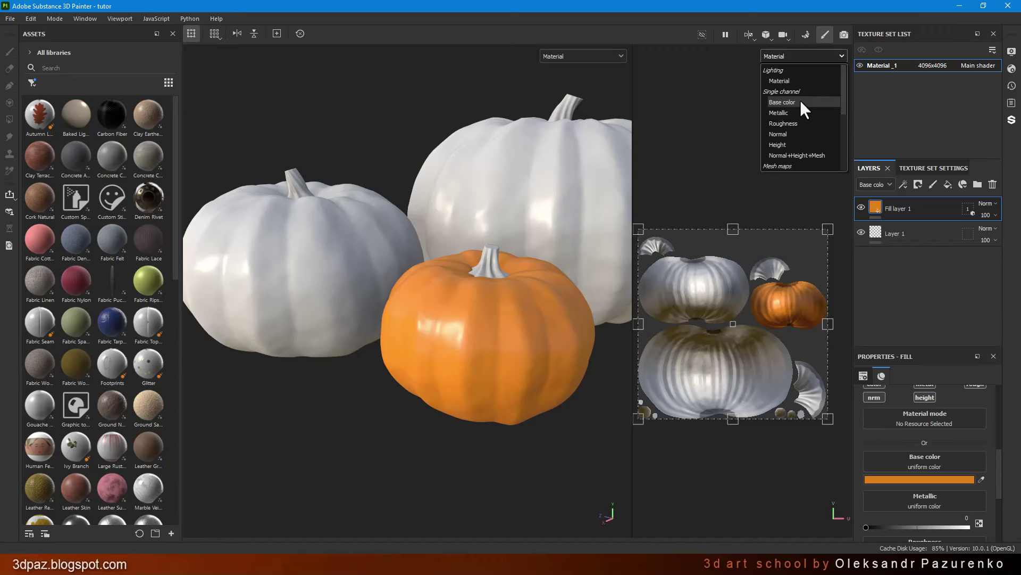
click(800, 101)
click(815, 58)
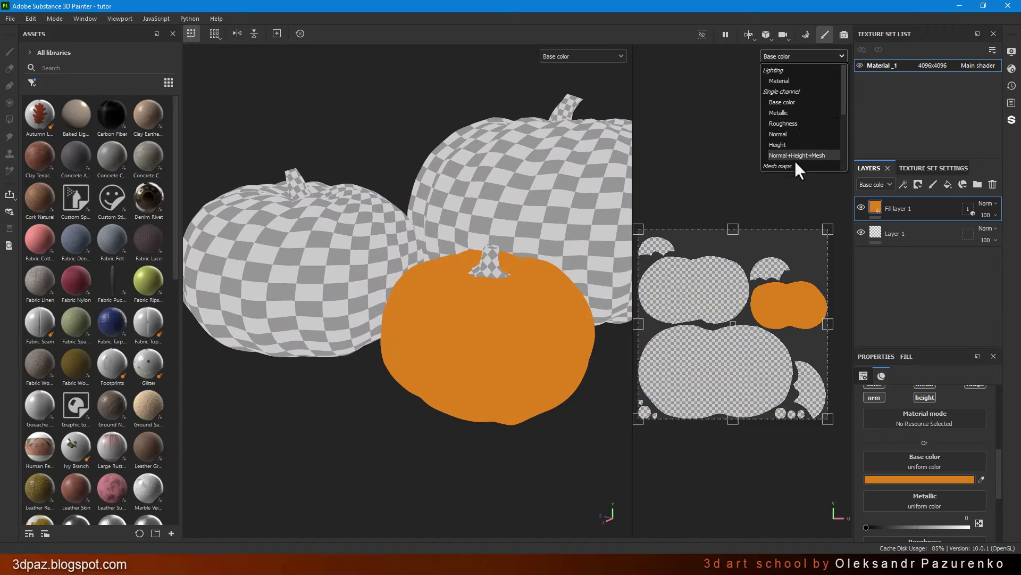
click(800, 80)
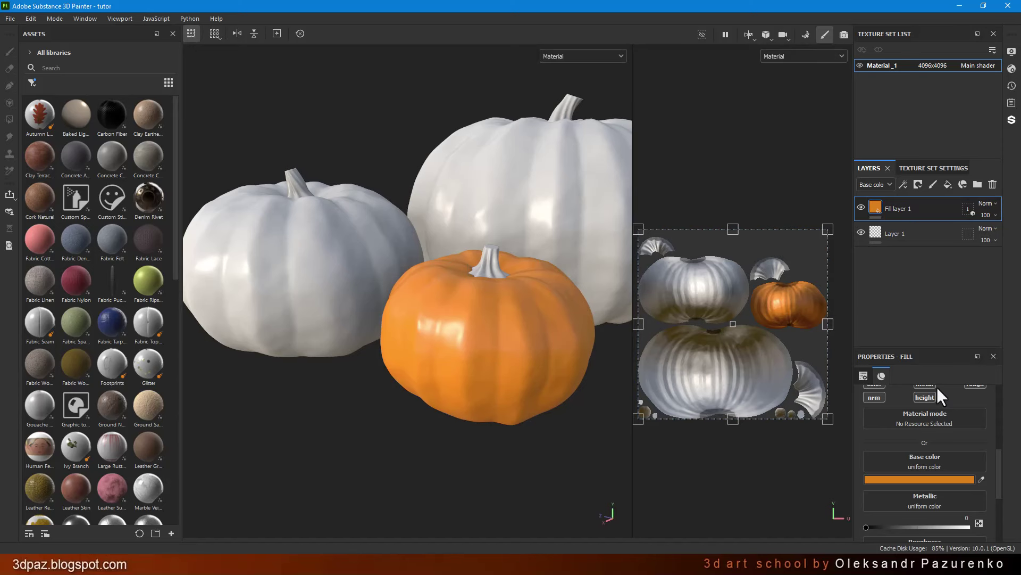
Try a higher roughness on the orange layer, then revert it to 0.3.
scroll(453, 360, up, 3)
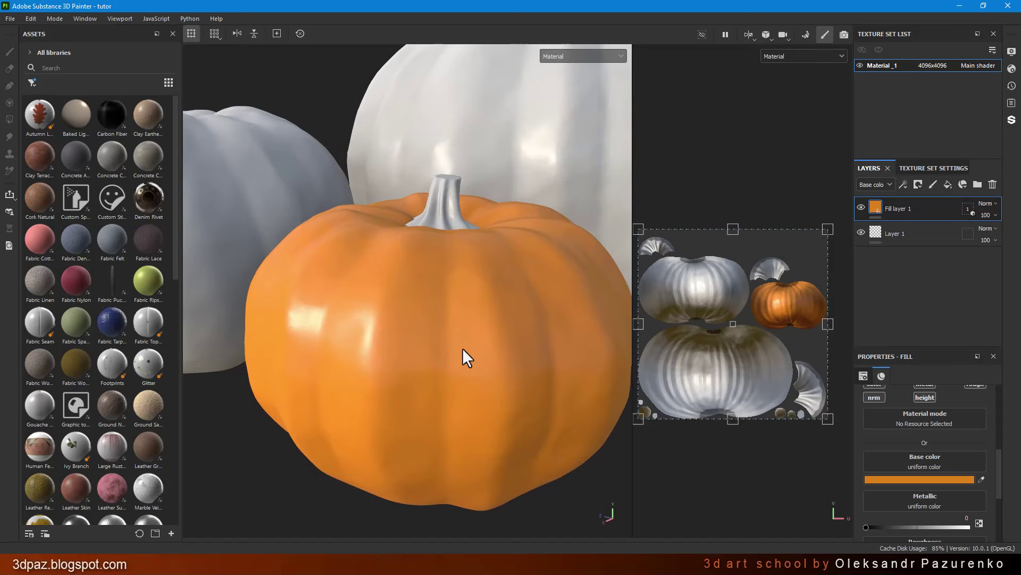
scroll(891, 388, down, 3)
scroll(358, 267, down, 2)
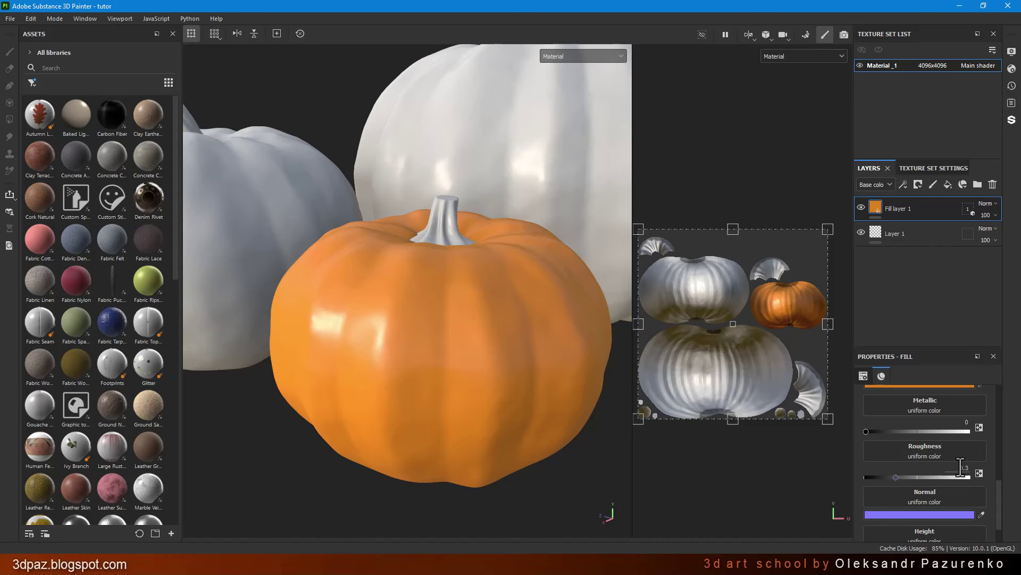
scroll(947, 426, up, 1)
scroll(944, 452, up, 1)
scroll(942, 477, down, 1)
scroll(951, 464, down, 1)
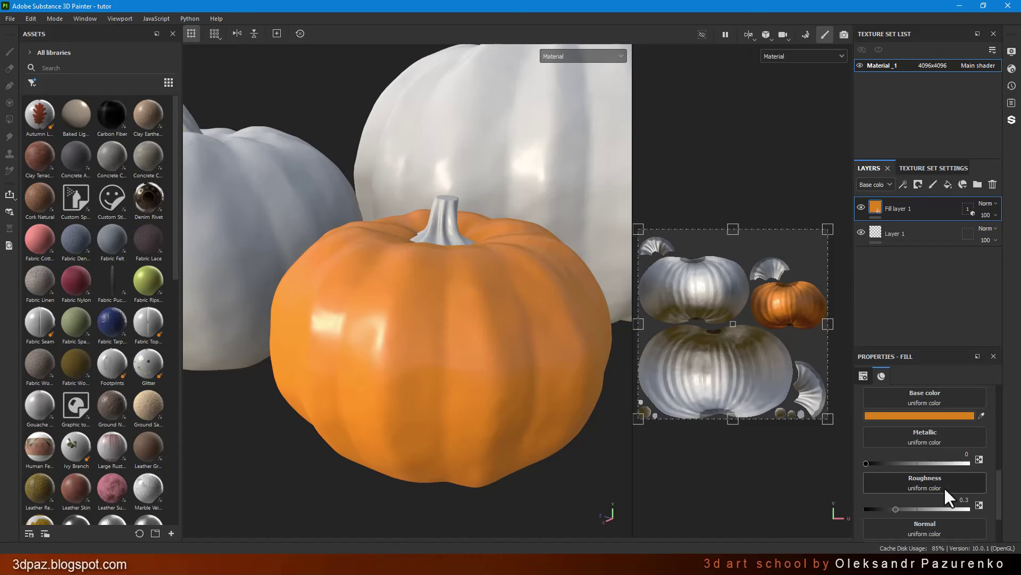
scroll(946, 490, down, 2)
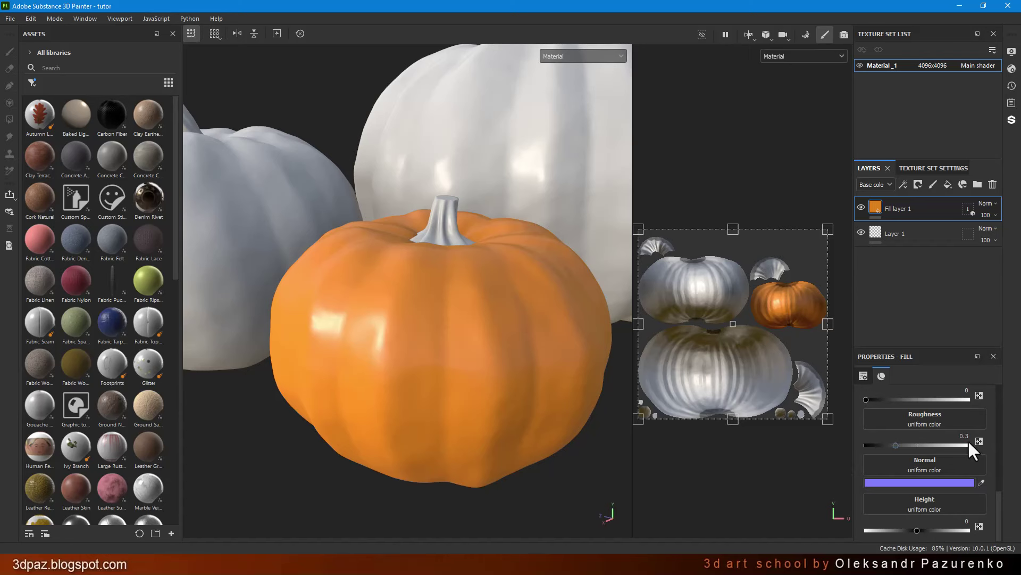
mouse_move(897, 445)
mouse_down()
mouse_move(922, 445)
mouse_move(879, 445)
mouse_up()
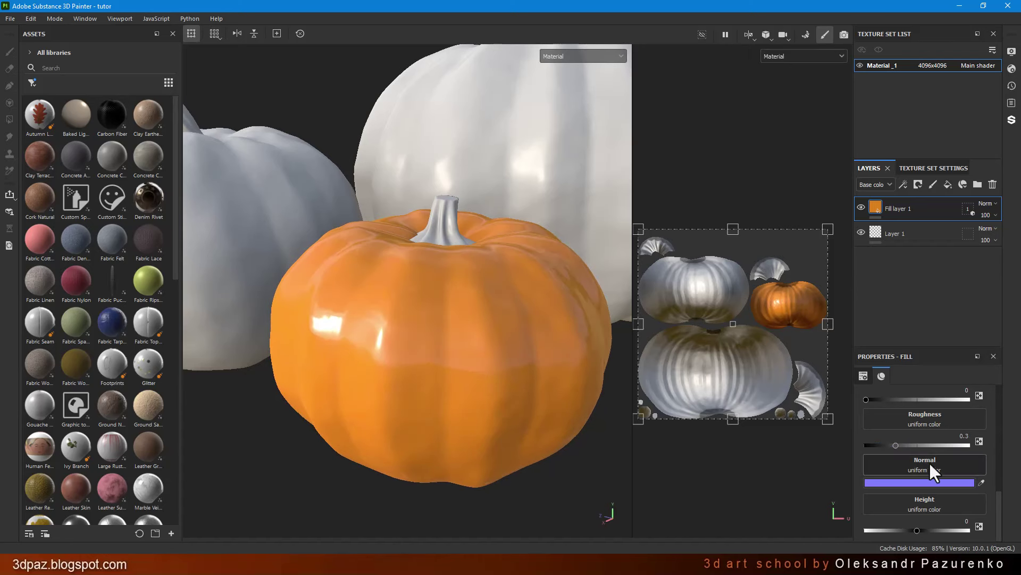
key(ctrl+z)
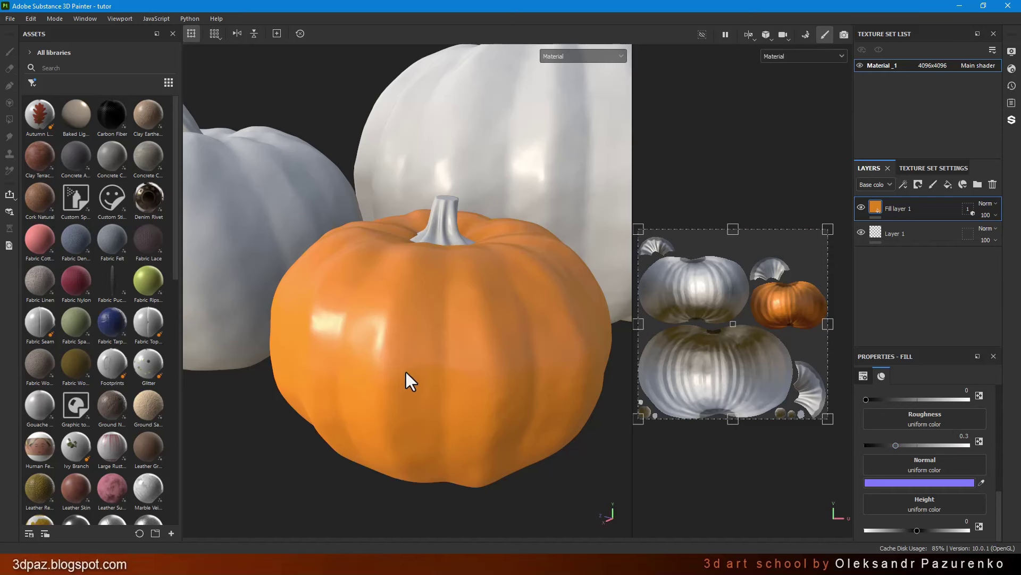
Rename the orange fill layer Base_Color_01 and add a new fill layer above it.
double_click(907, 205)
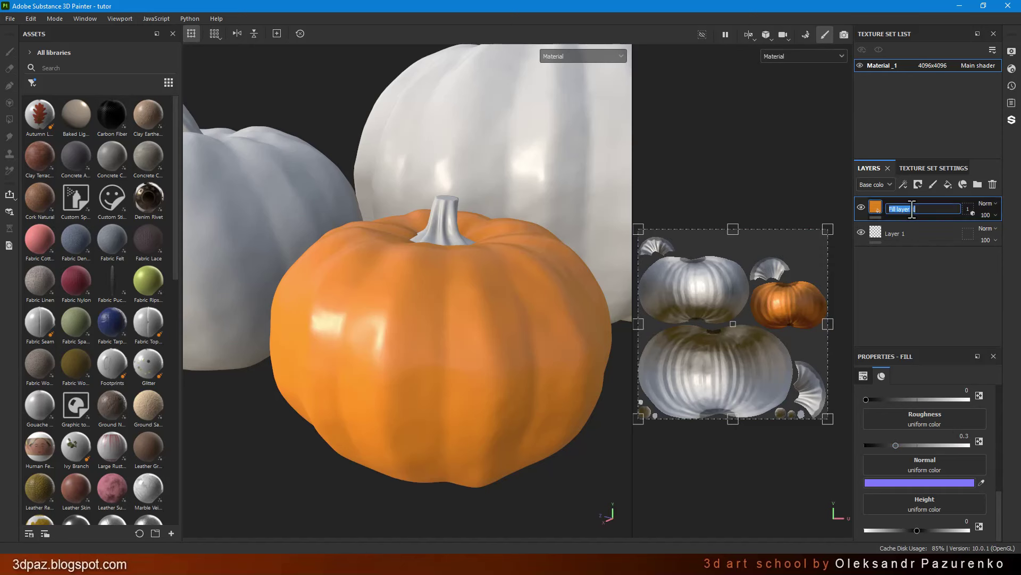
text(Base)
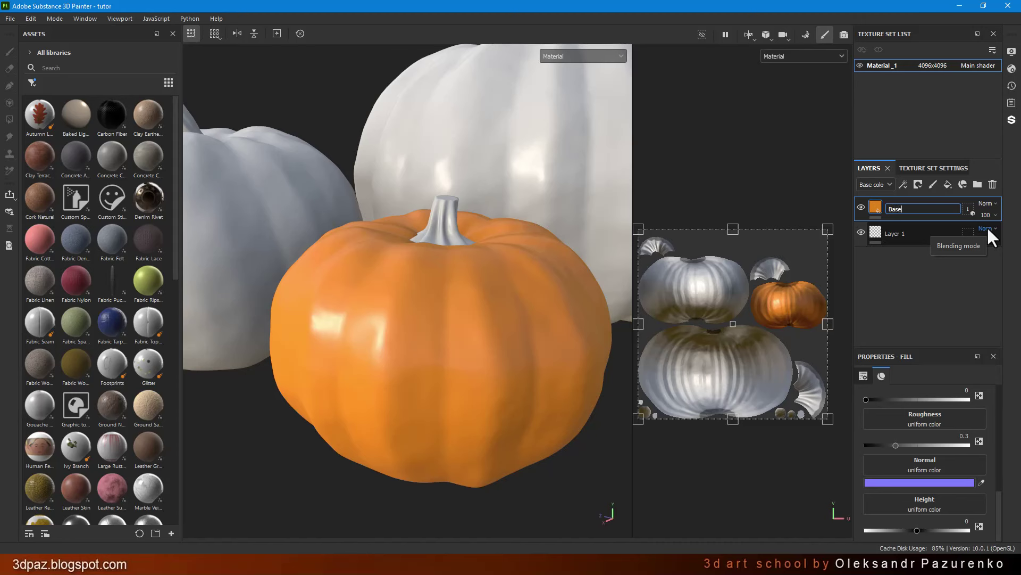
text(_Color)
text(_01)
key(Return)
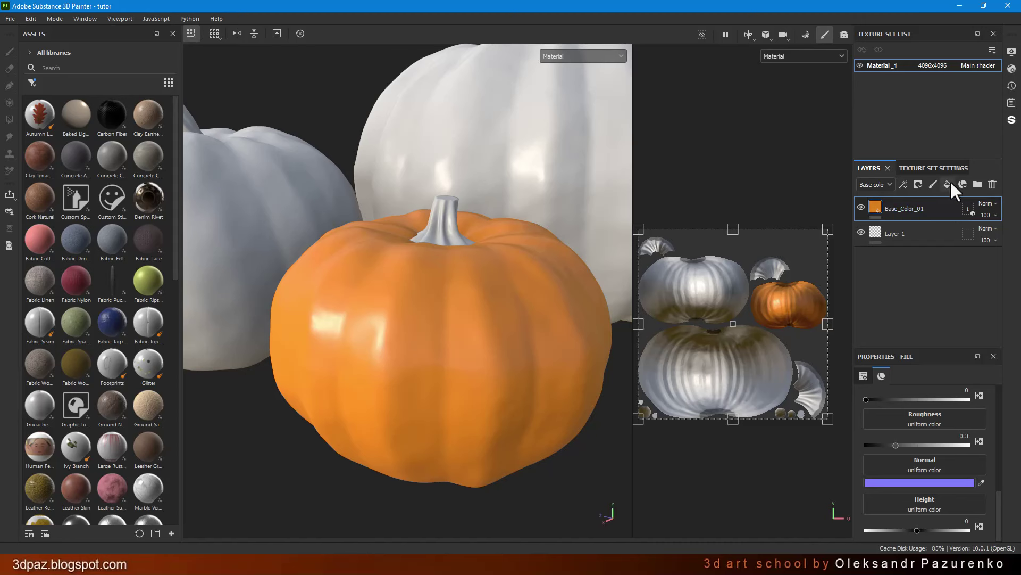
click(948, 184)
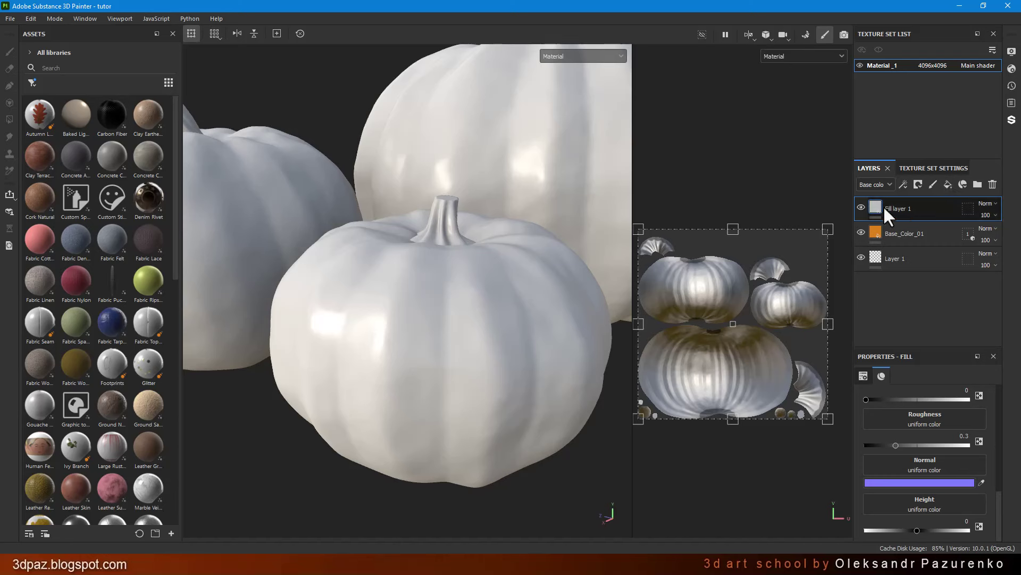
Set the new fill layer's base colour to orange hex 934D16.
scroll(924, 464, up, 3)
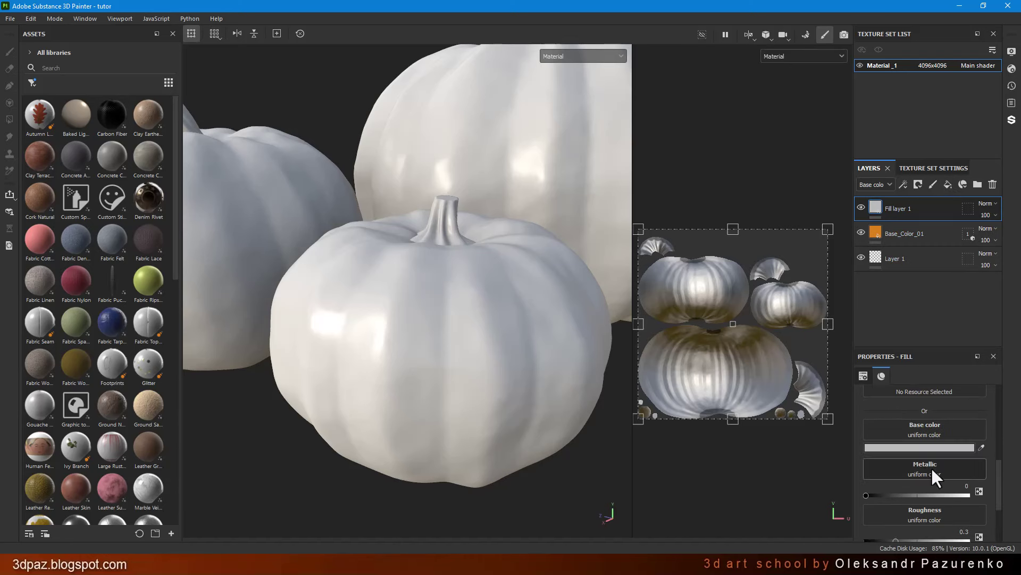
click(935, 446)
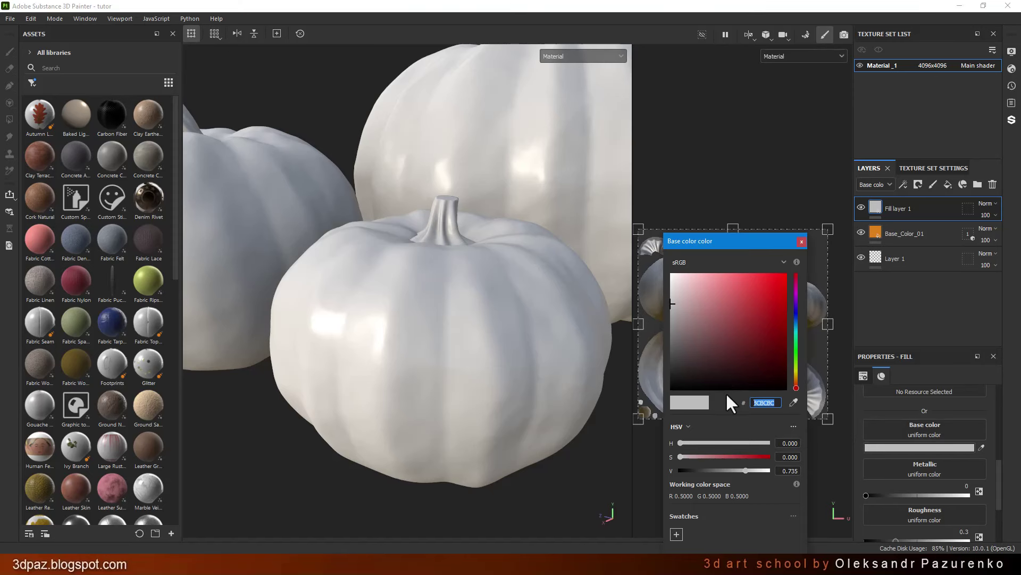
text(934D16)
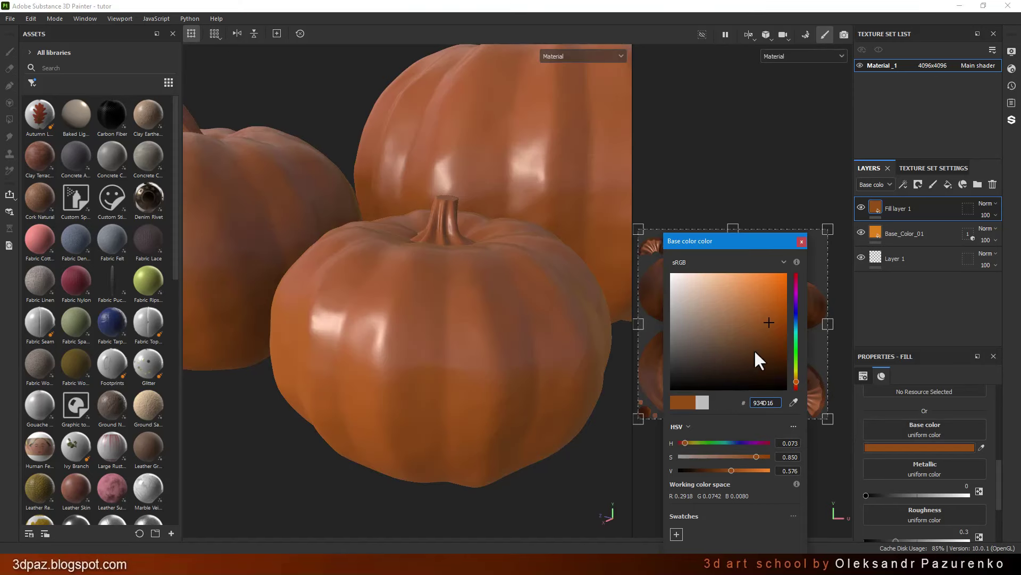
click(609, 336)
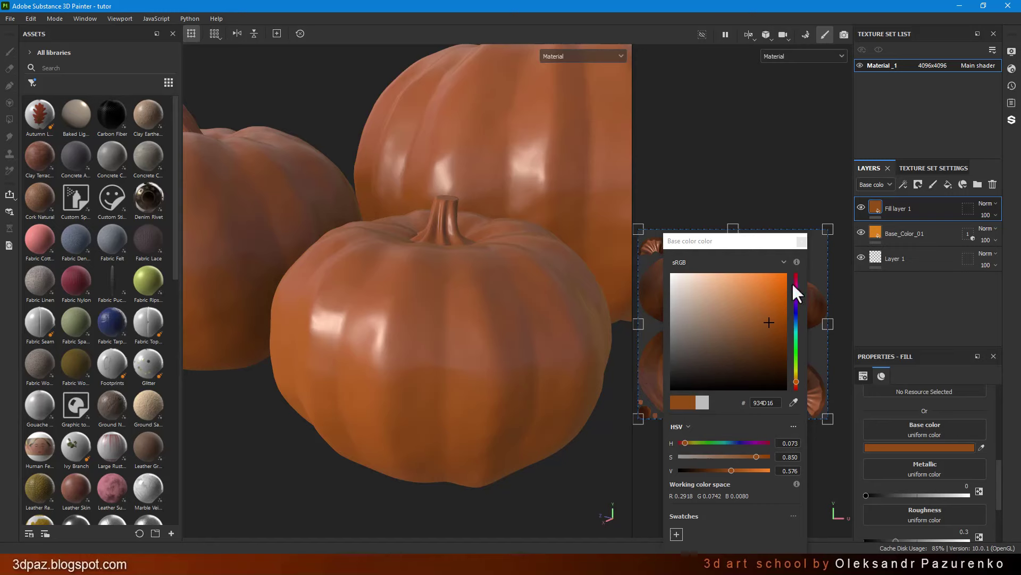
Restrict the fill layer's geometry mask to Object003 by excluding Object001 and Object002.
click(801, 241)
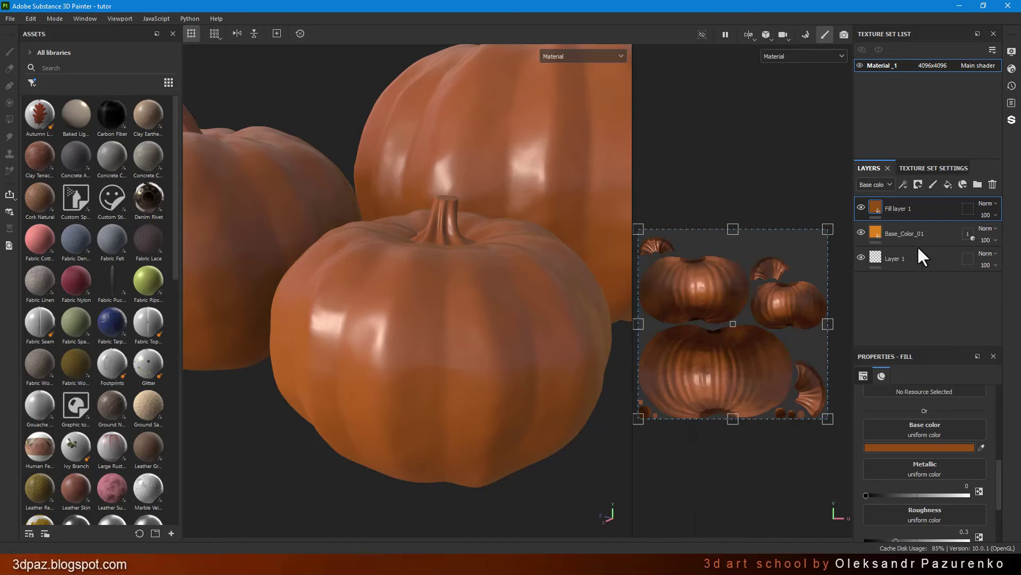
click(969, 208)
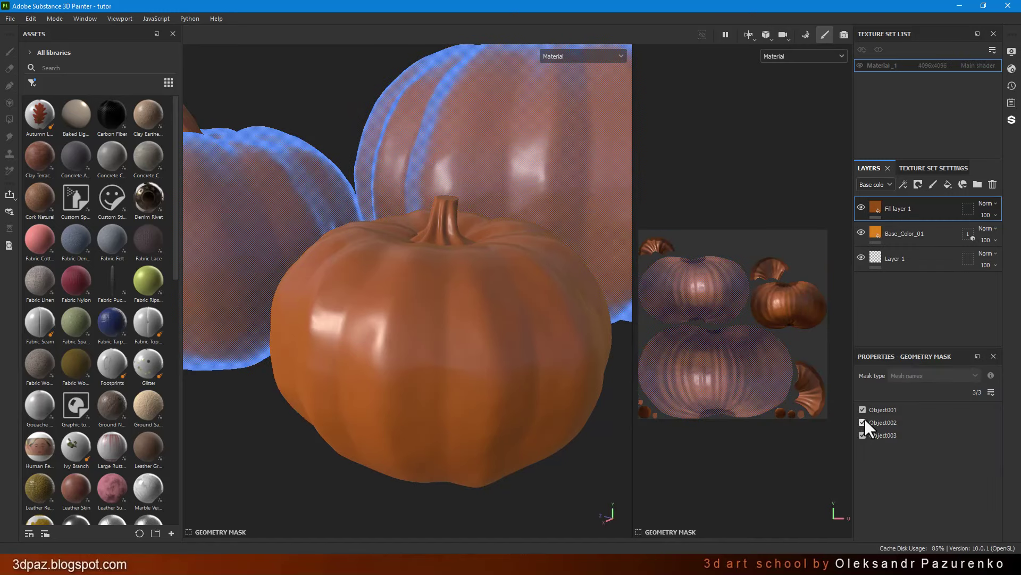
click(862, 422)
click(862, 409)
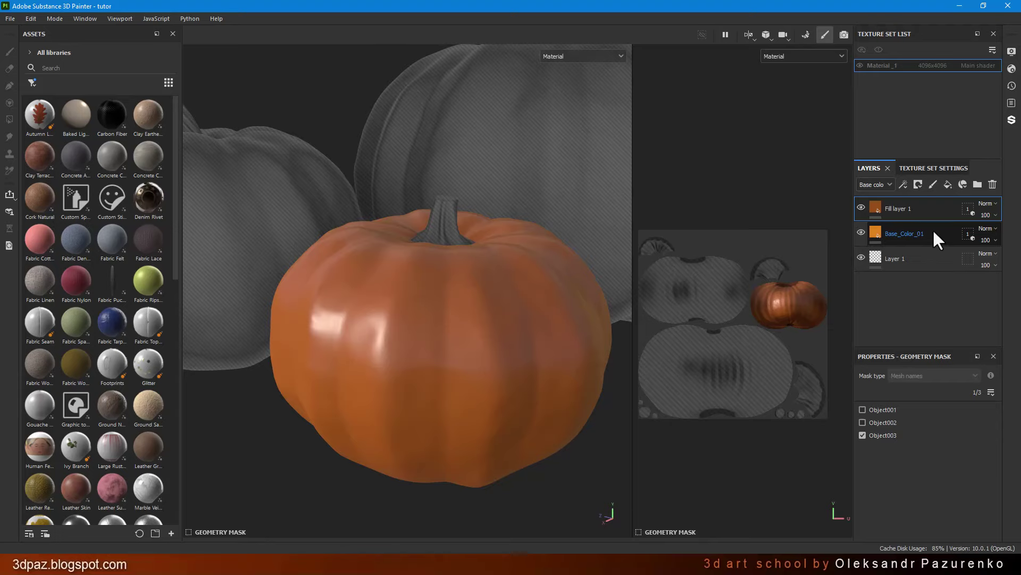
click(921, 207)
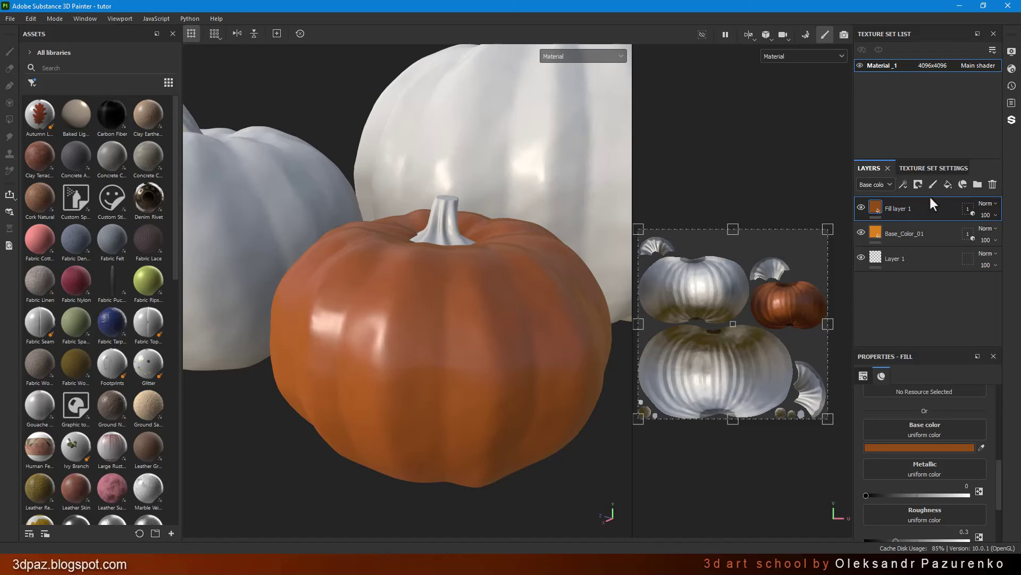
Rename the fill layer to Dirt_Color_01.
double_click(901, 207)
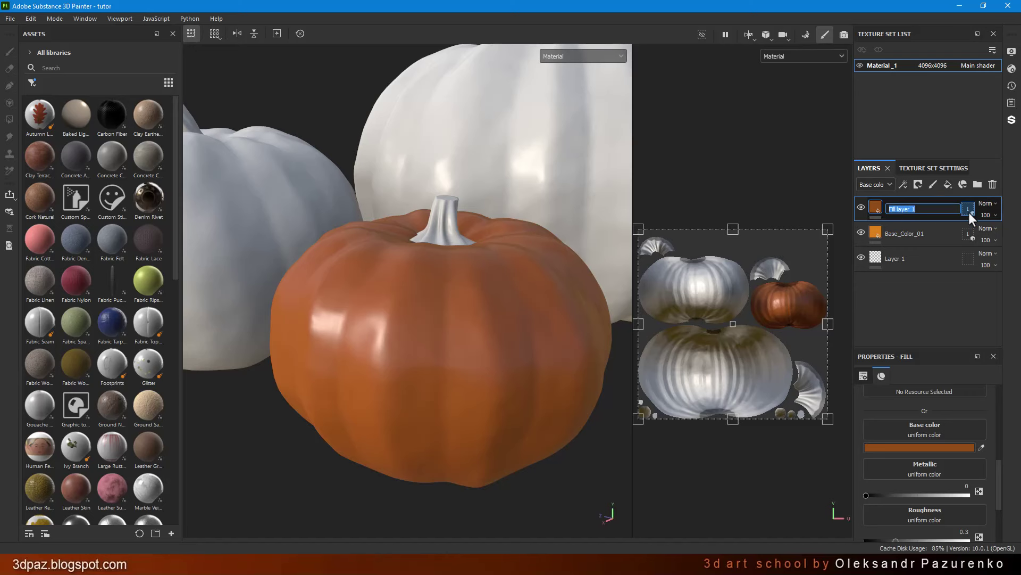
text(D)
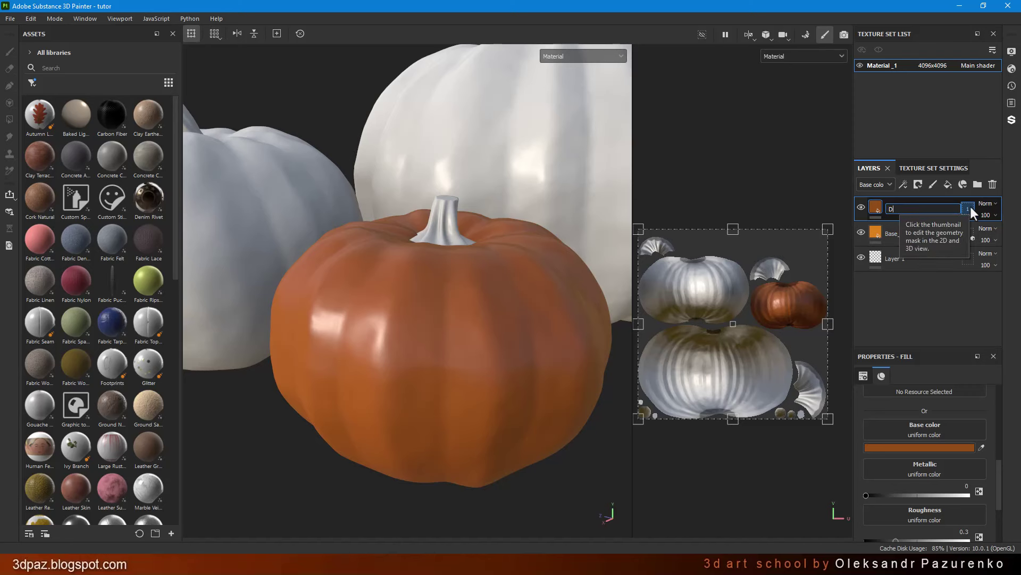
text(irt_Color_01)
key(Return)
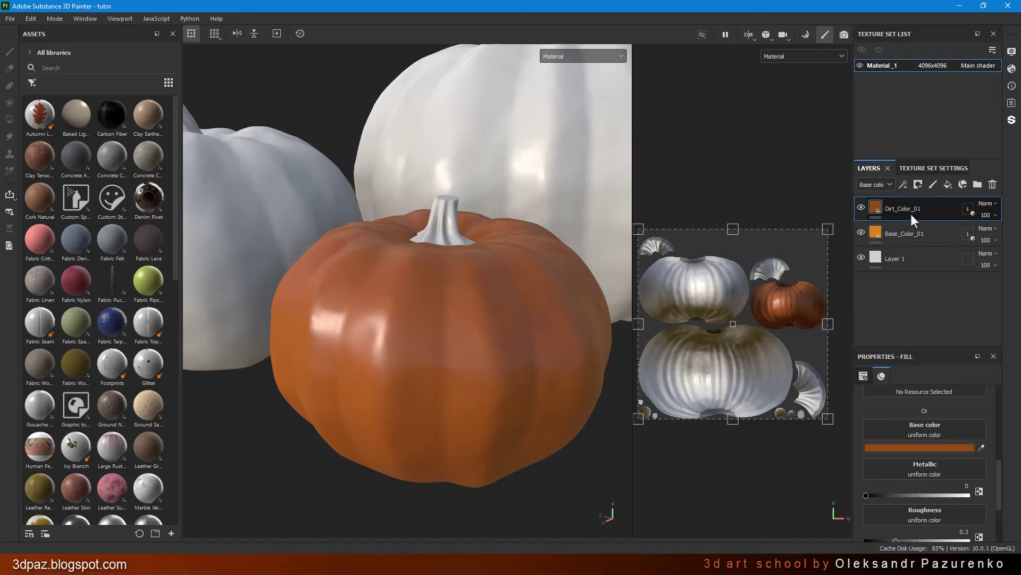
Add a black mask to Dirt_Color_01 with a fill effect inside it.
click(919, 184)
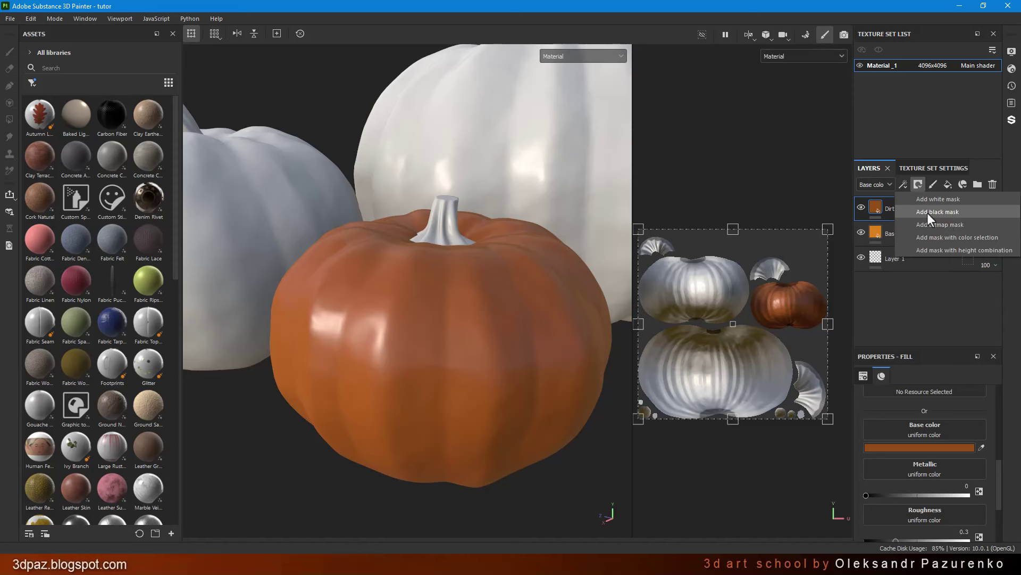
click(959, 211)
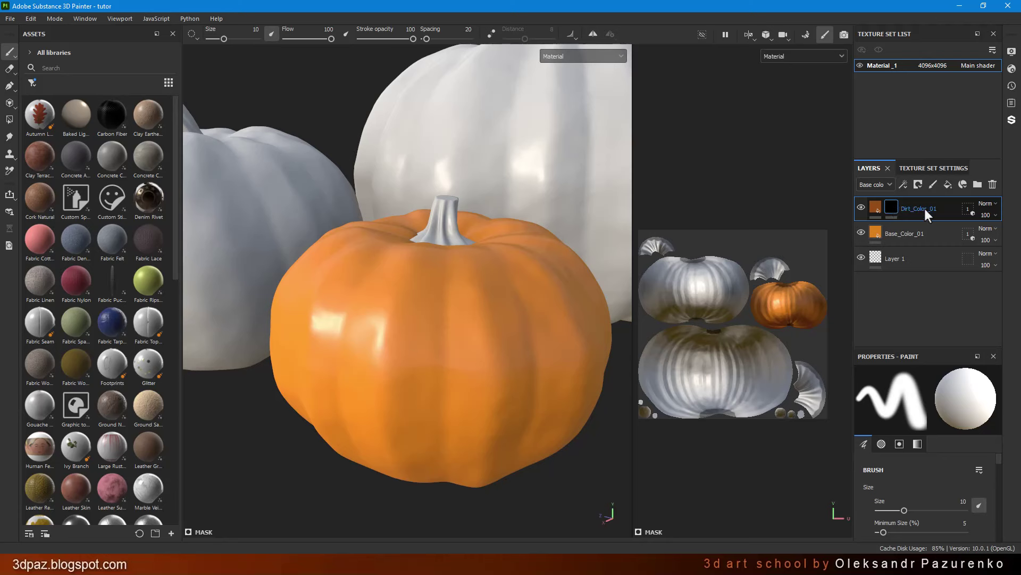
click(903, 185)
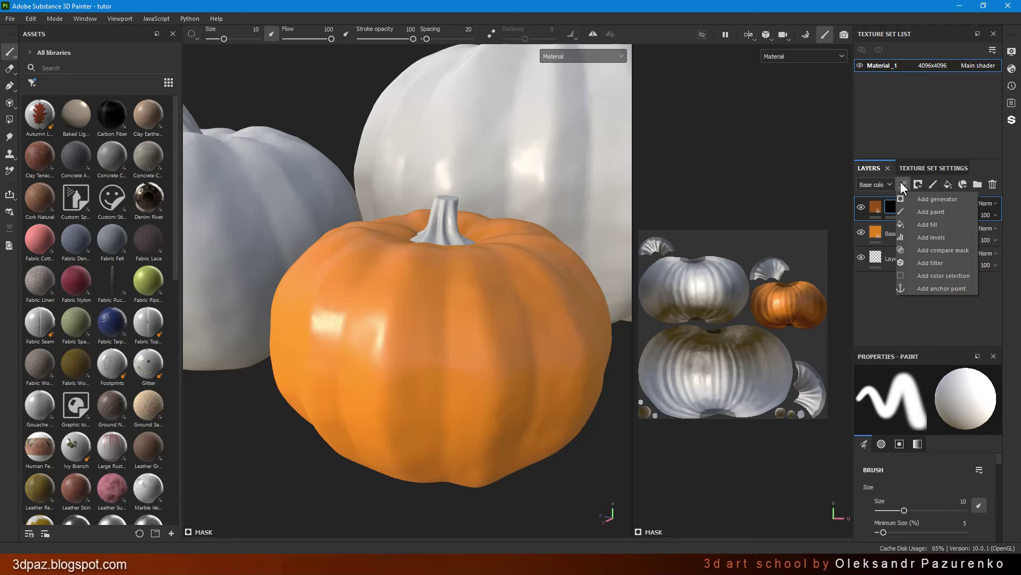
click(932, 226)
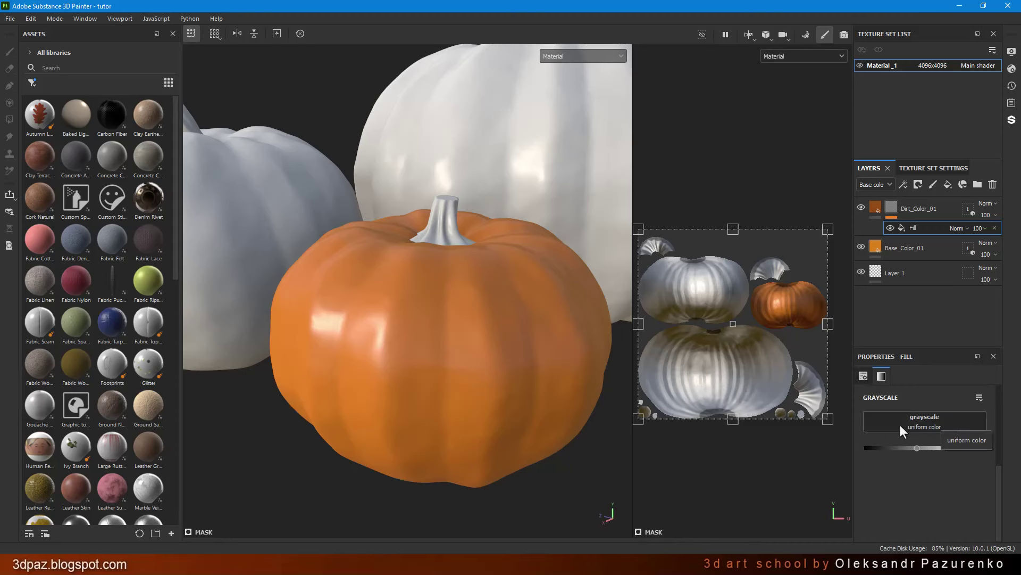
Search resources for 'grunge concrete moss medium' and apply it to the mask fill.
click(925, 424)
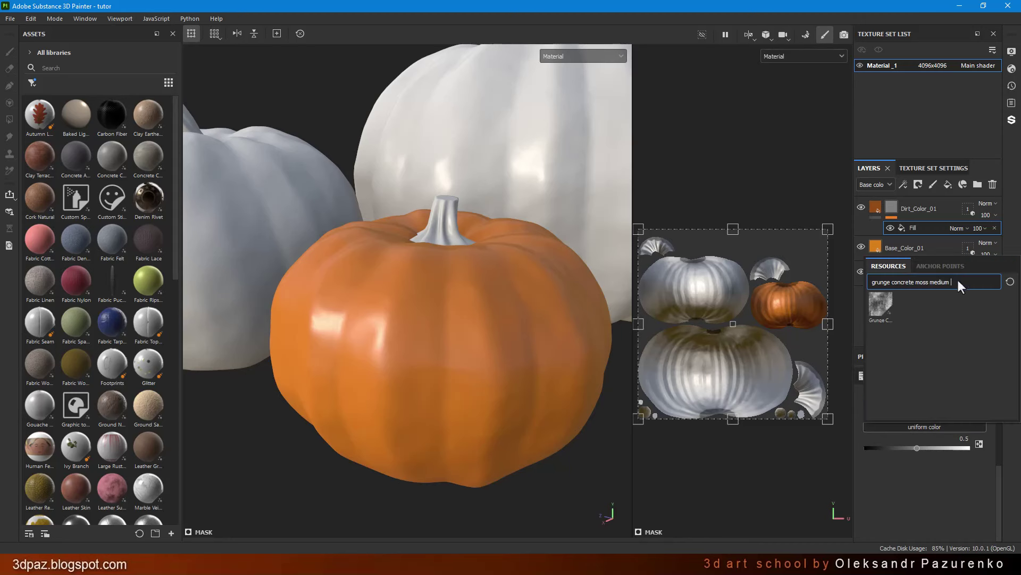
drag(958, 281, 829, 266)
key(BackSpace)
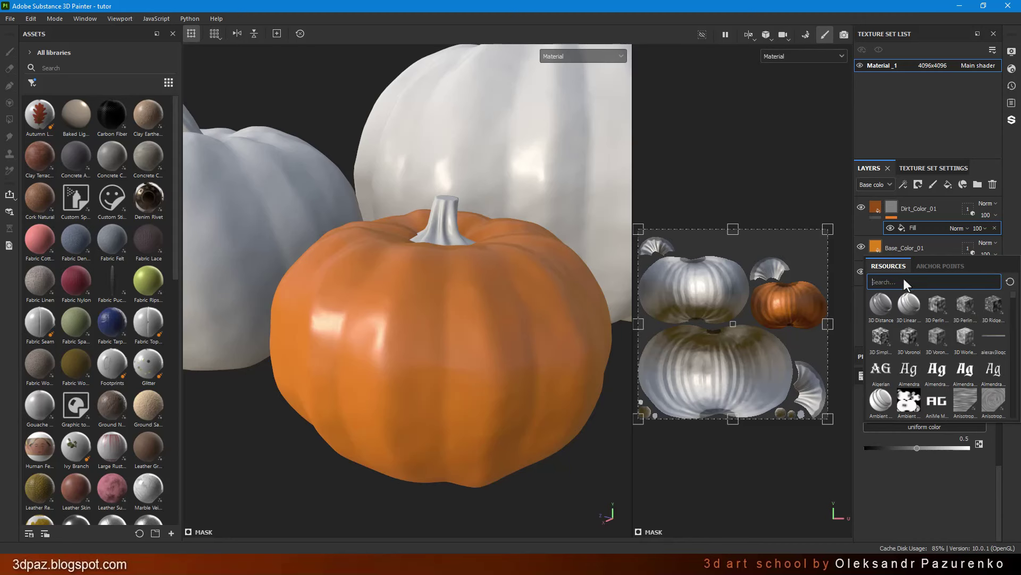
text(grunge concrete moss medium)
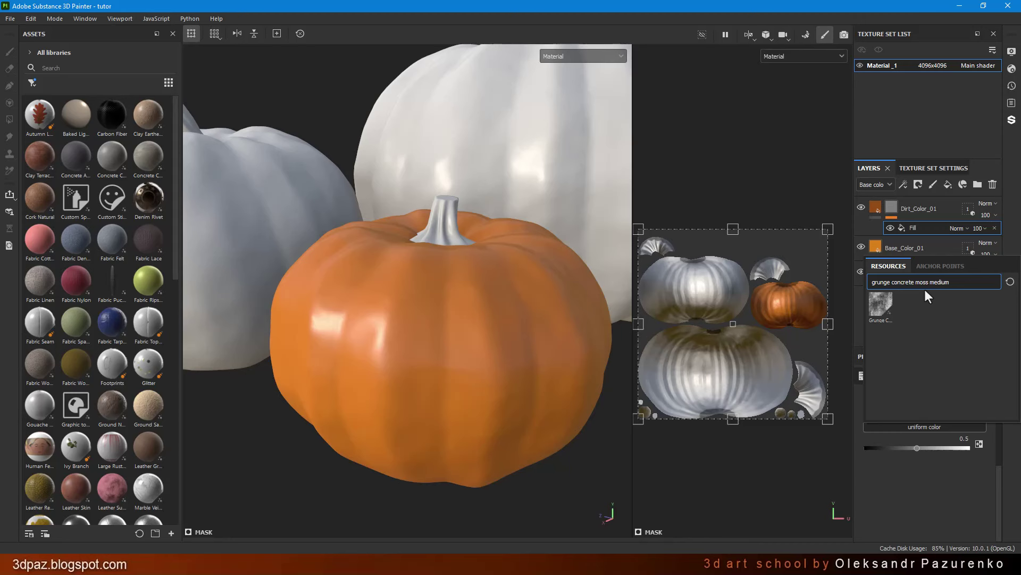
click(882, 307)
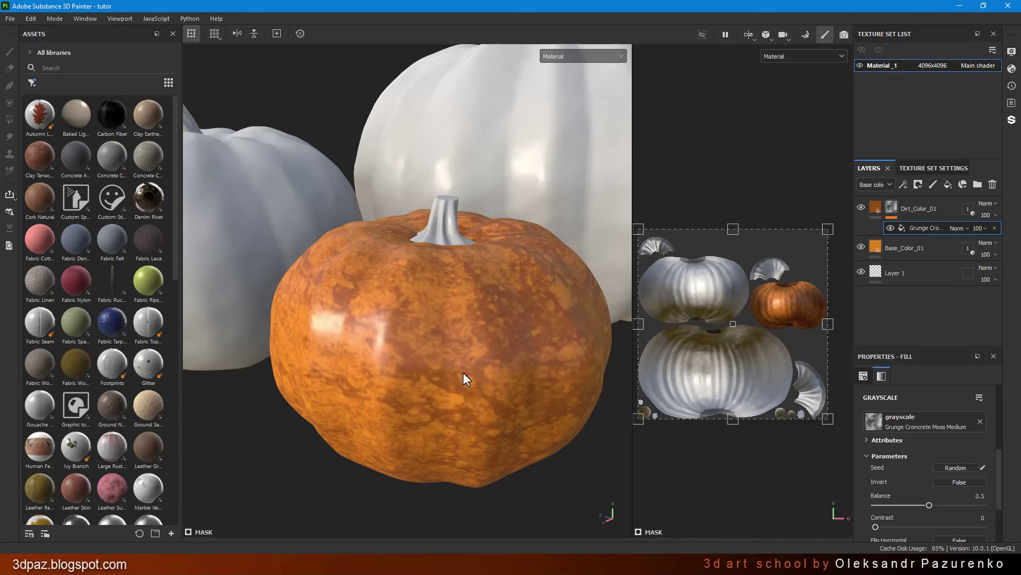
Lower the grunge balance to 0.3 and raise its tiling to 4.
right_click(503, 312)
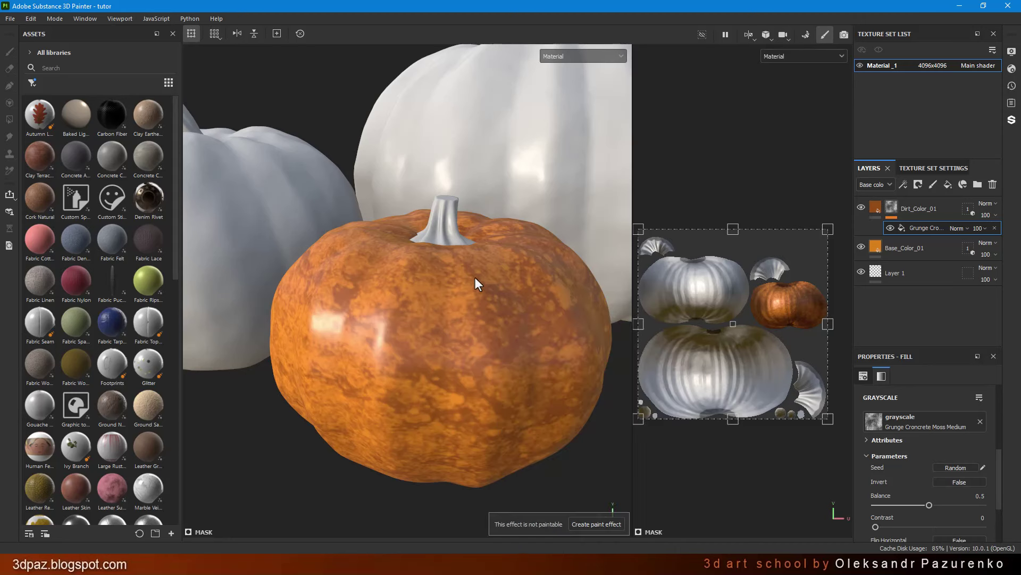
scroll(926, 420, down, 2)
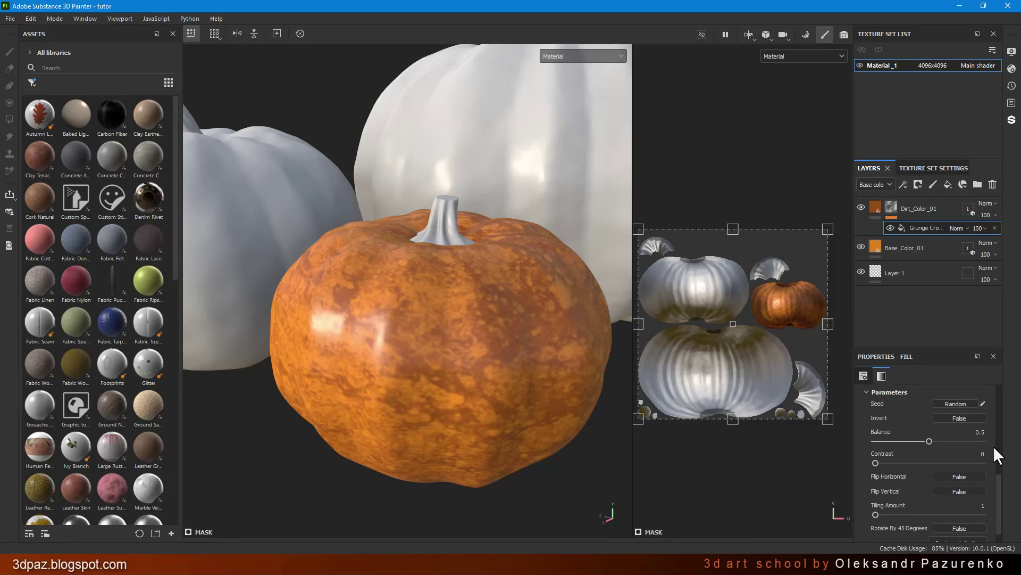
drag(920, 439, 906, 439)
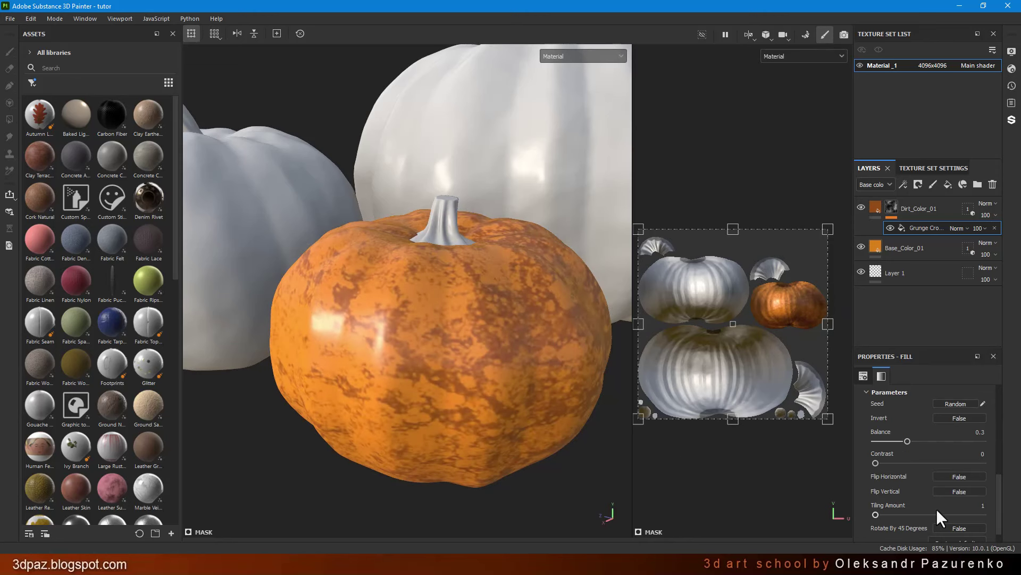
drag(886, 513, 896, 513)
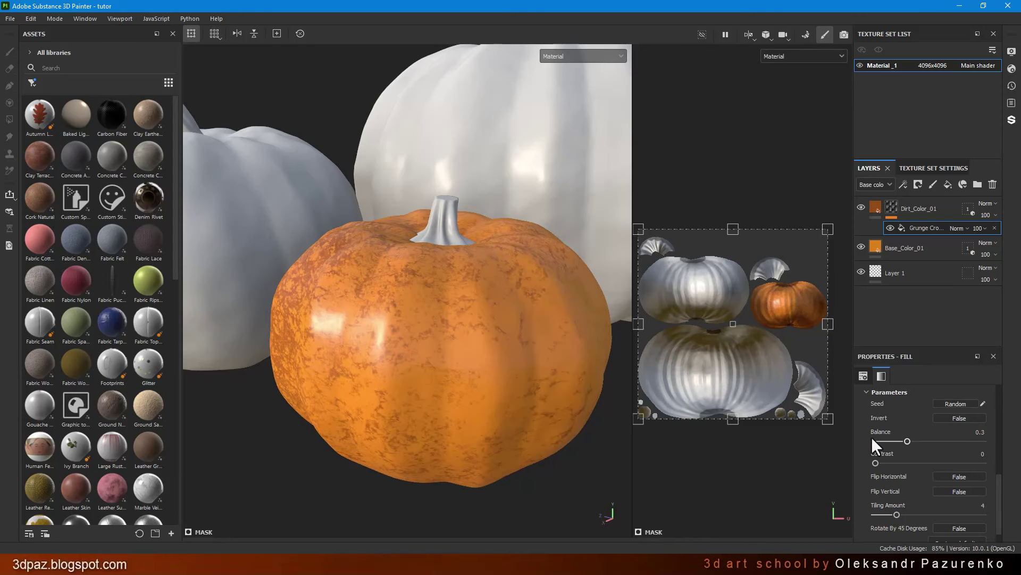
Re-randomize the grunge seed several times, then review the fill's blend mode options.
click(959, 400)
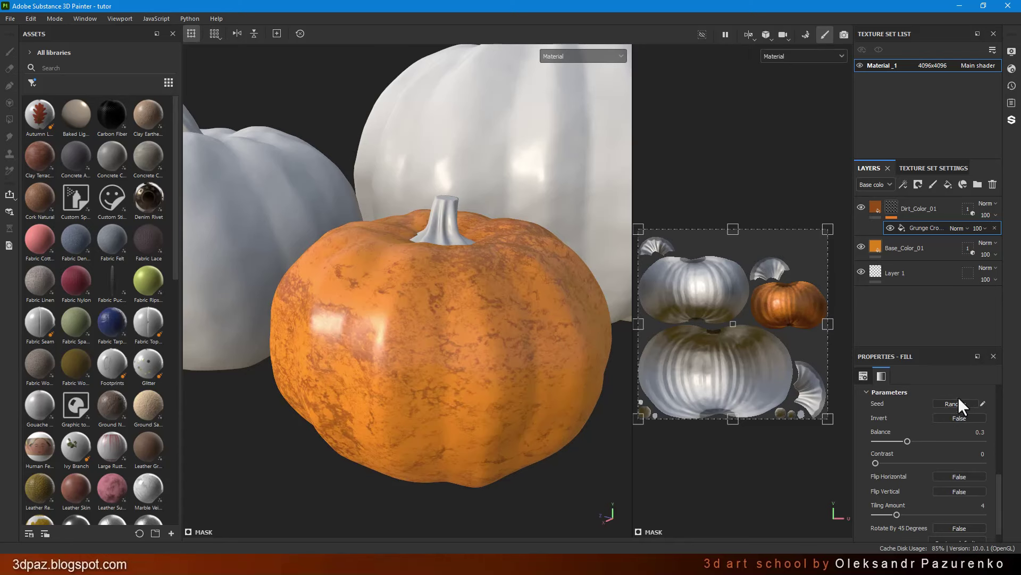
click(958, 400)
click(958, 401)
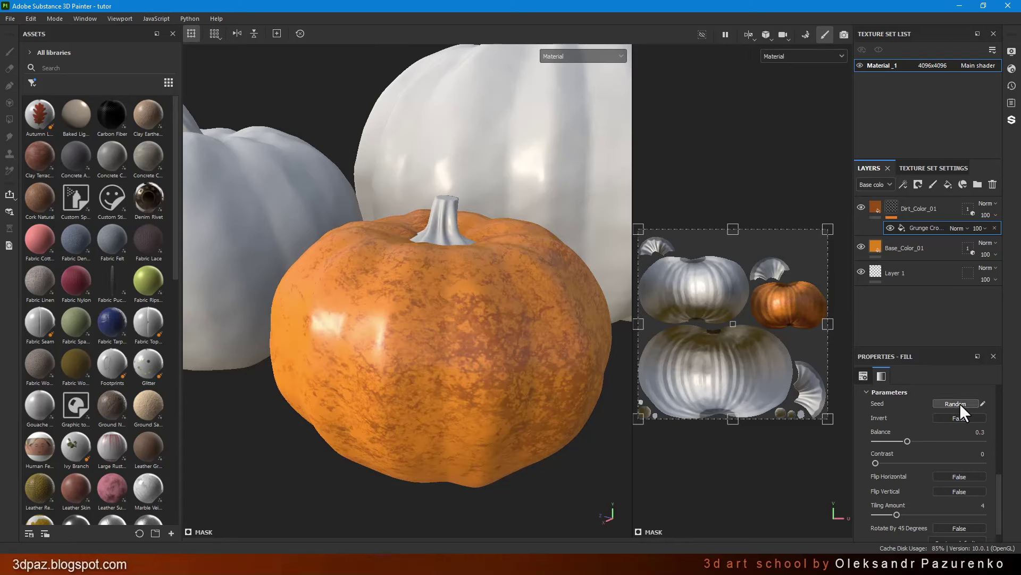
click(960, 403)
click(962, 400)
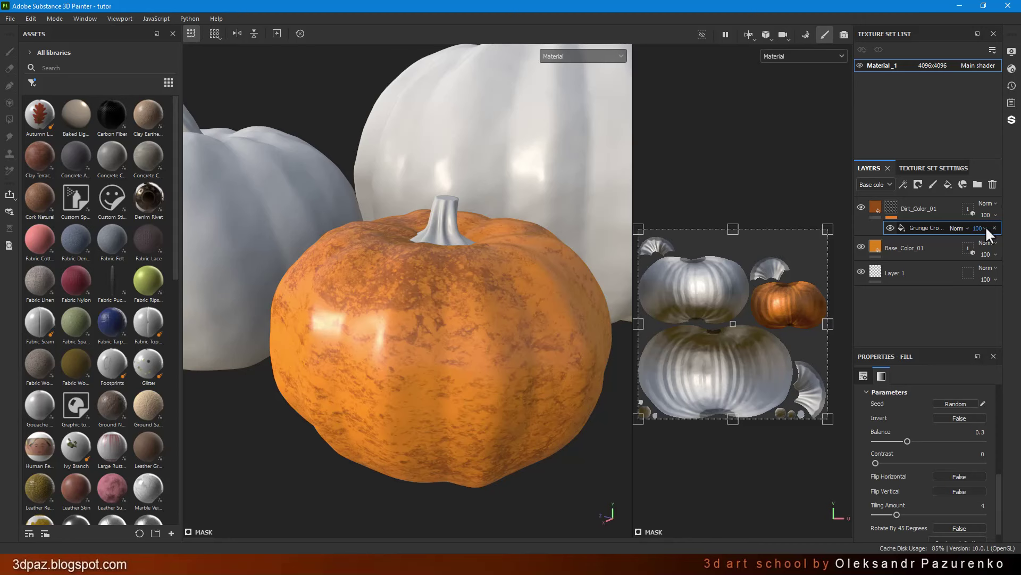
click(963, 228)
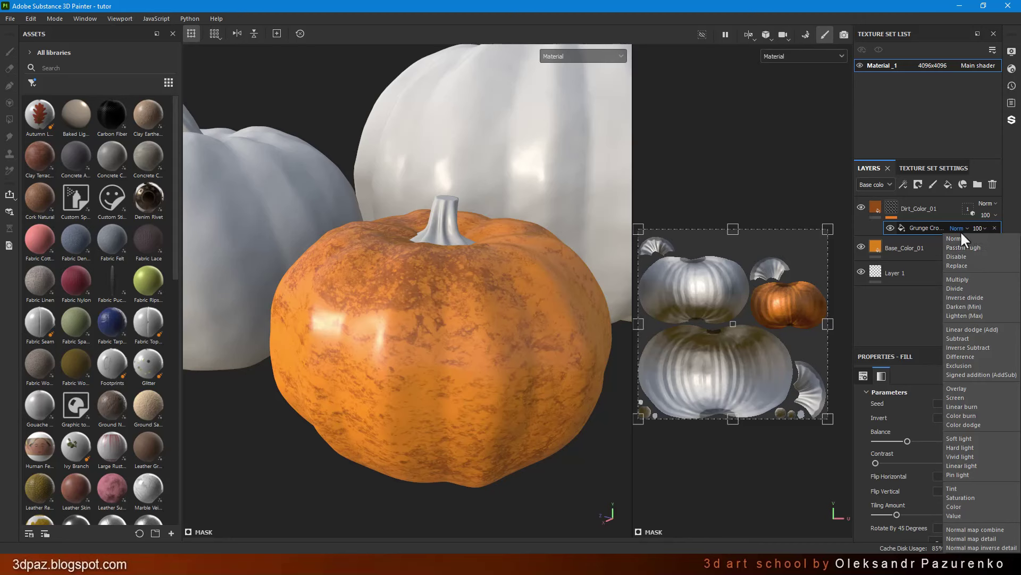
Keep the grunge fill on Normal at 83 opacity, then add a new fill layer on top.
click(991, 224)
click(984, 228)
mouse_move(1016, 246)
mouse_down()
mouse_move(946, 241)
mouse_move(1009, 253)
mouse_up()
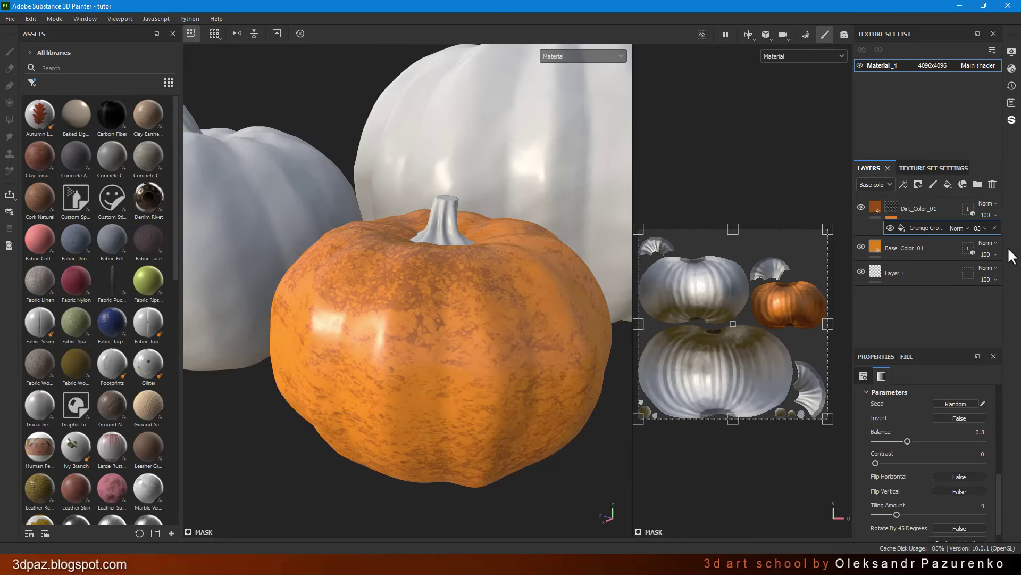
click(948, 203)
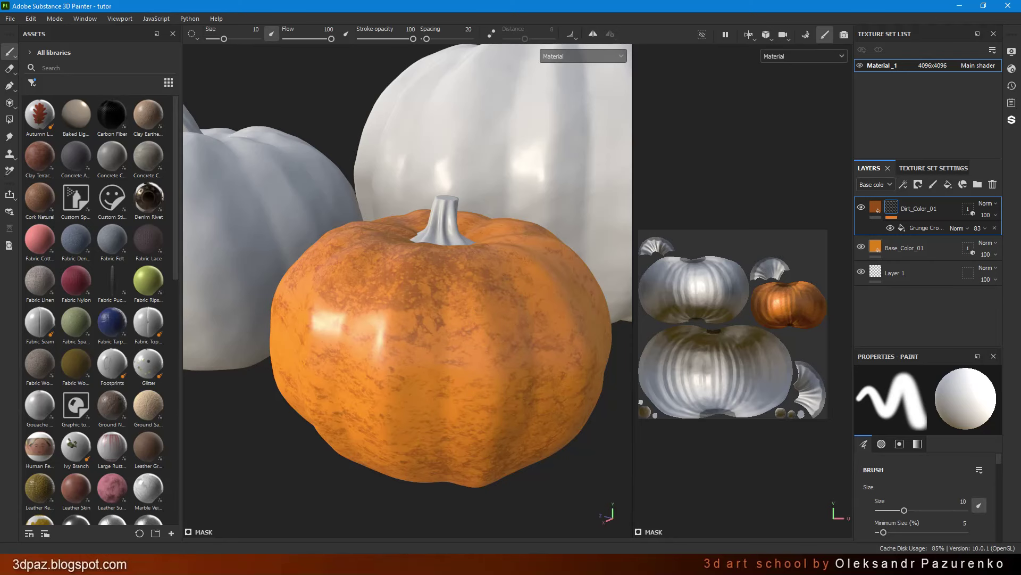
click(948, 186)
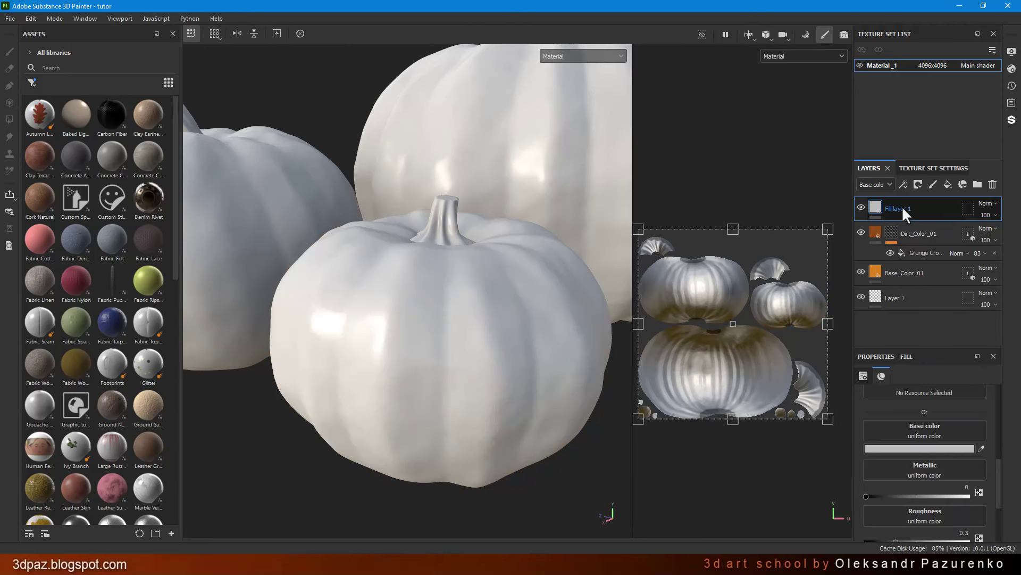
Set the new fill layer's base colour to orange hex CE6D21.
click(918, 448)
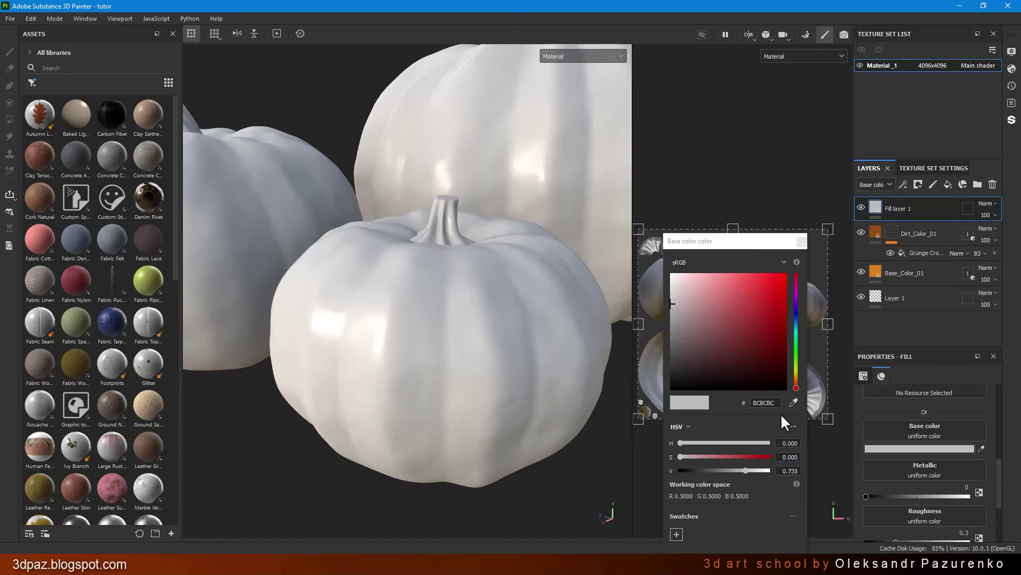
double_click(764, 403)
text(CE6D21)
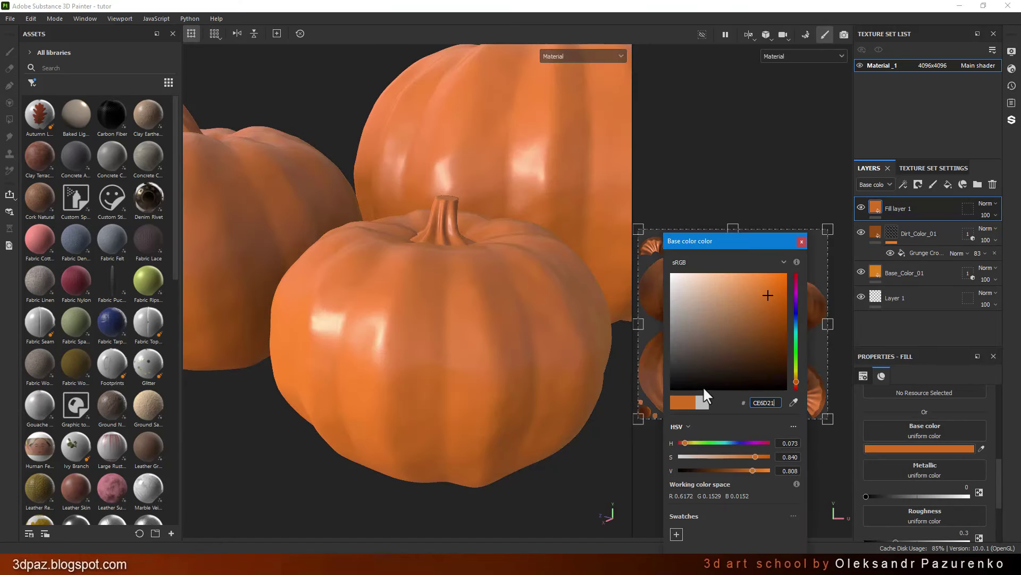
click(794, 233)
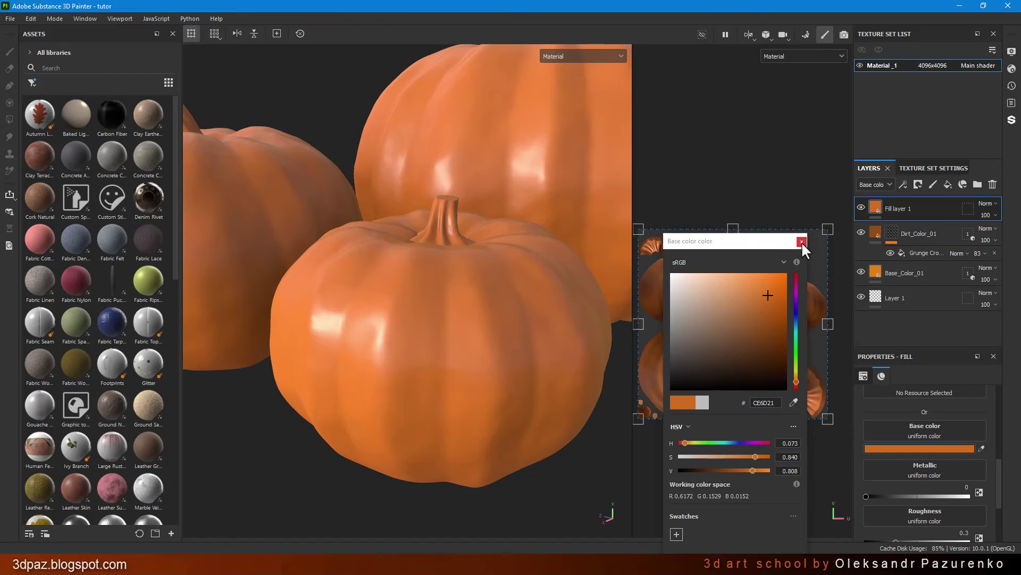
click(802, 241)
Limit the fill layer to Object003 by unchecking Object001 and Object002 in its geometry mask.
click(970, 211)
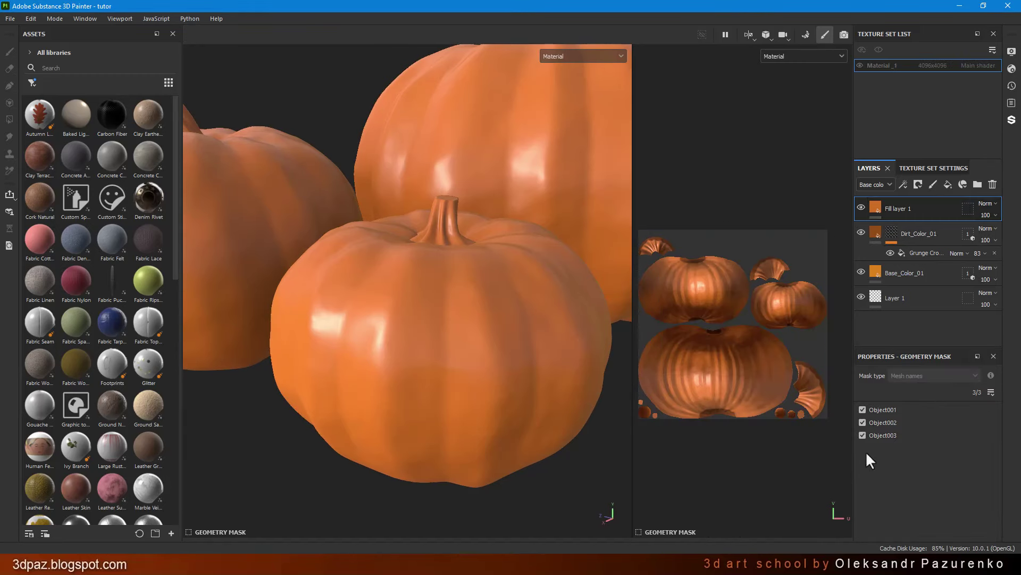
click(862, 421)
click(863, 409)
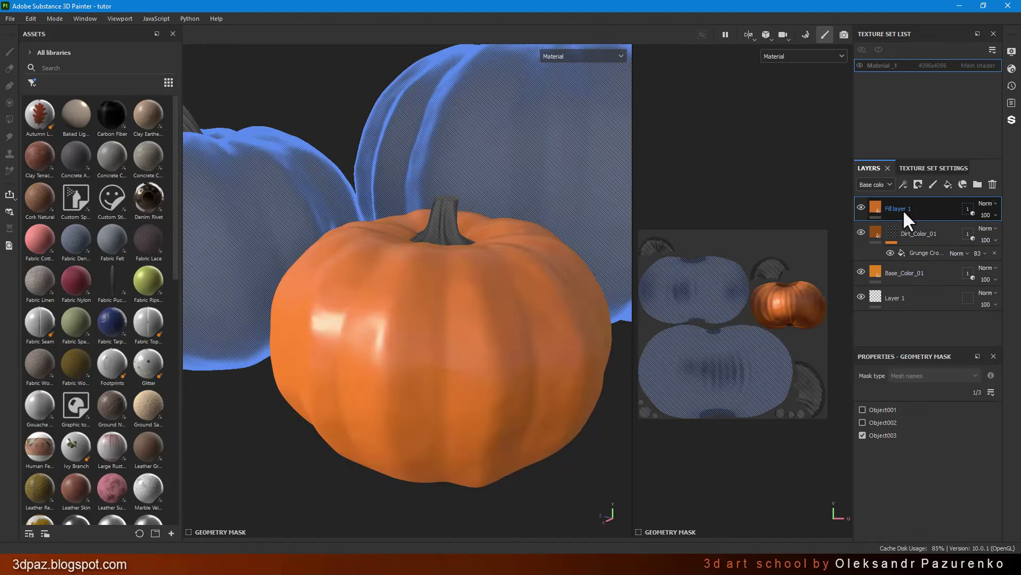
Rename the fill layer to Dirt_Color_02.
double_click(902, 209)
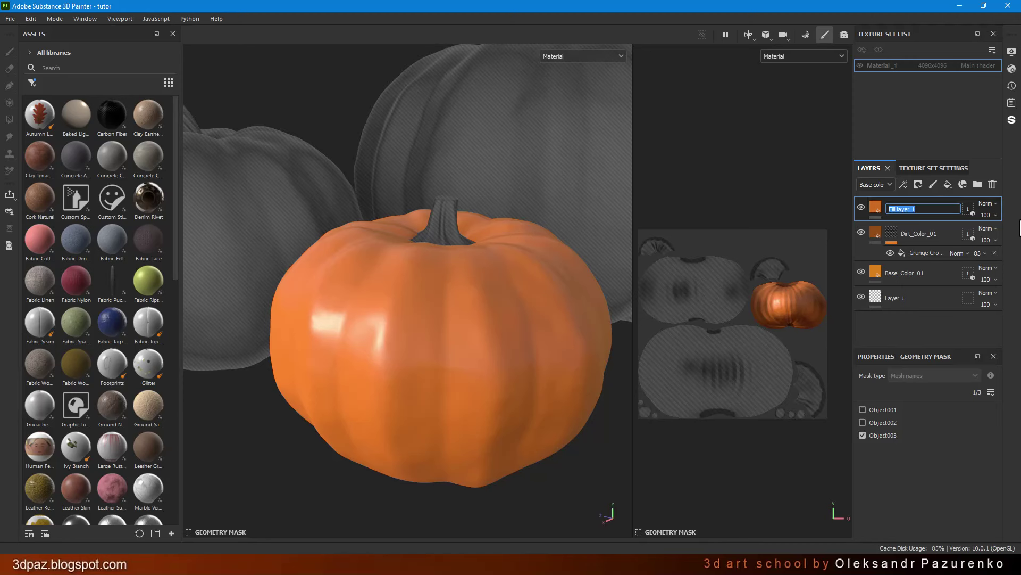
text(Dirt_Color)
text(_02)
key(Return)
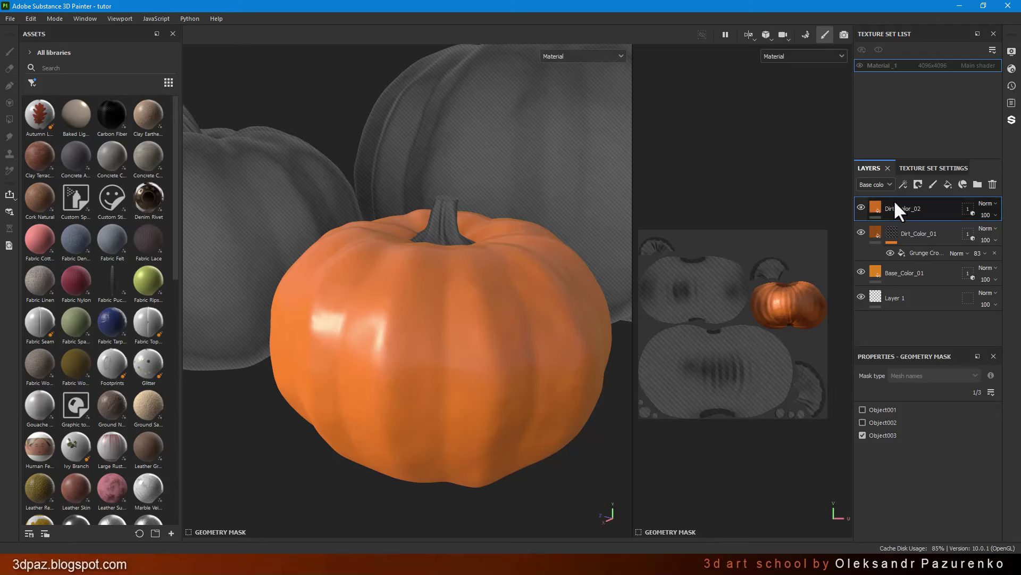
click(918, 184)
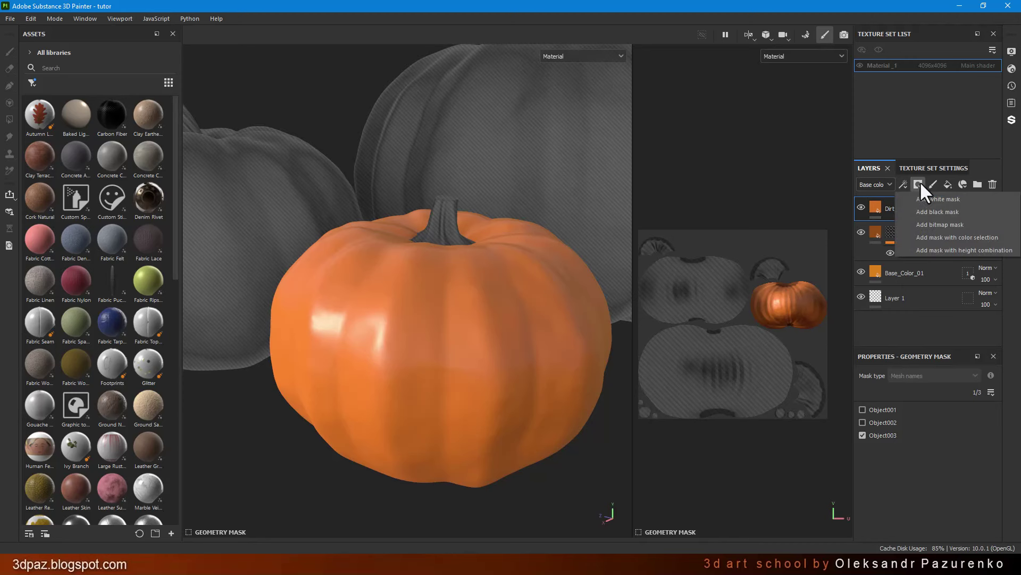
Give Dirt_Color_02 a black mask with a Curvature generator set to Global Invert True.
click(956, 212)
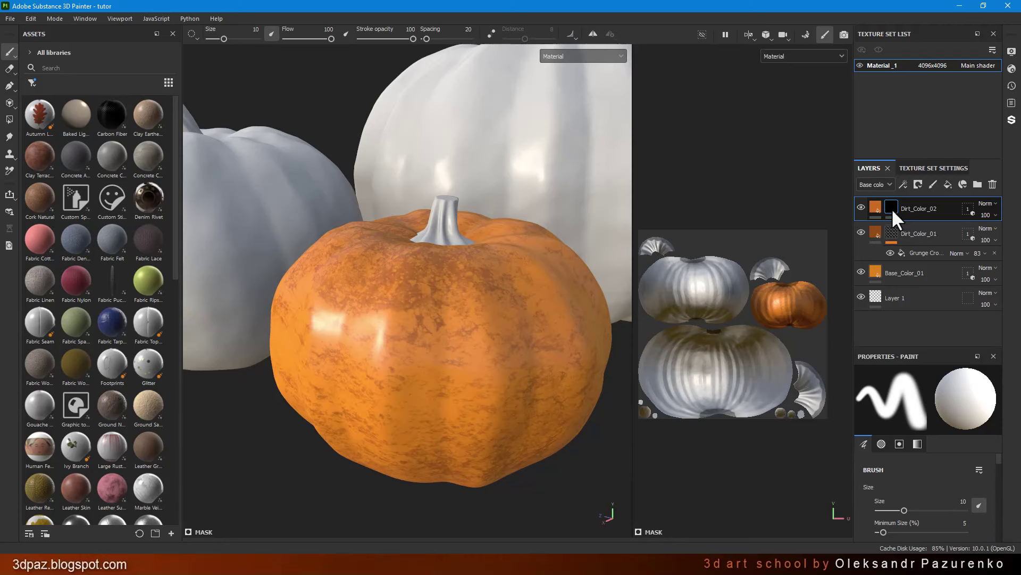
mouse_move(892, 208)
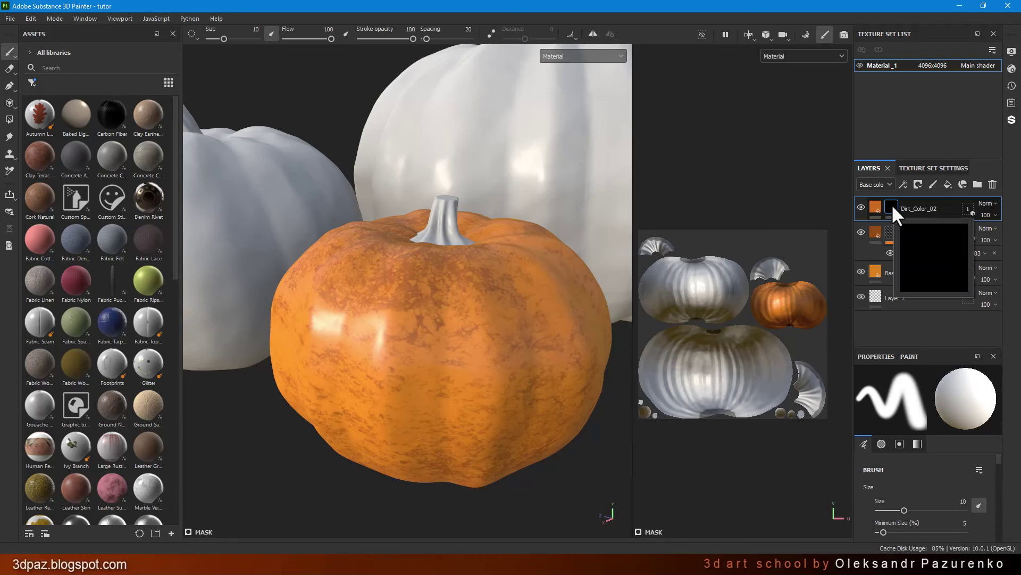
click(904, 185)
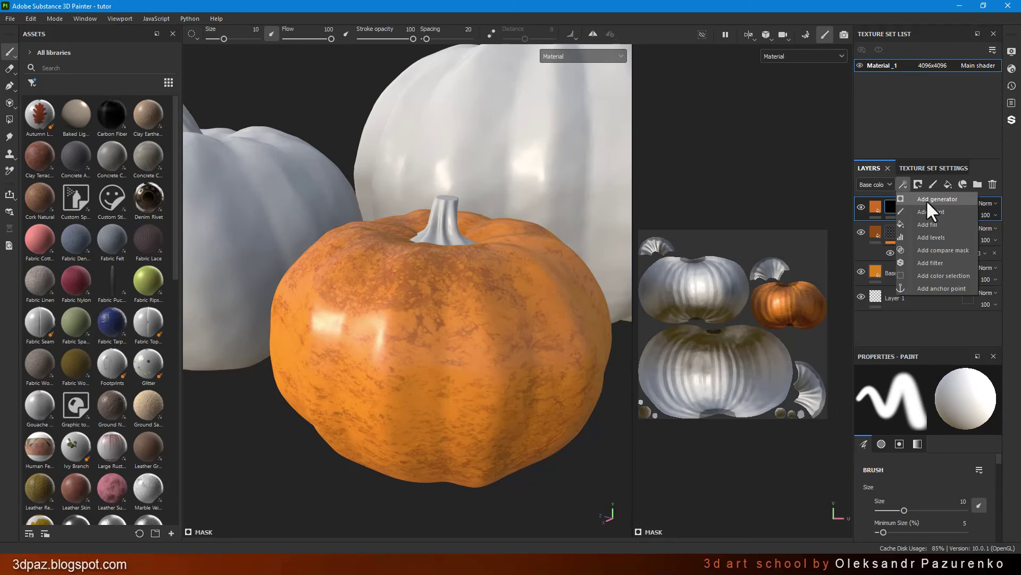
click(950, 199)
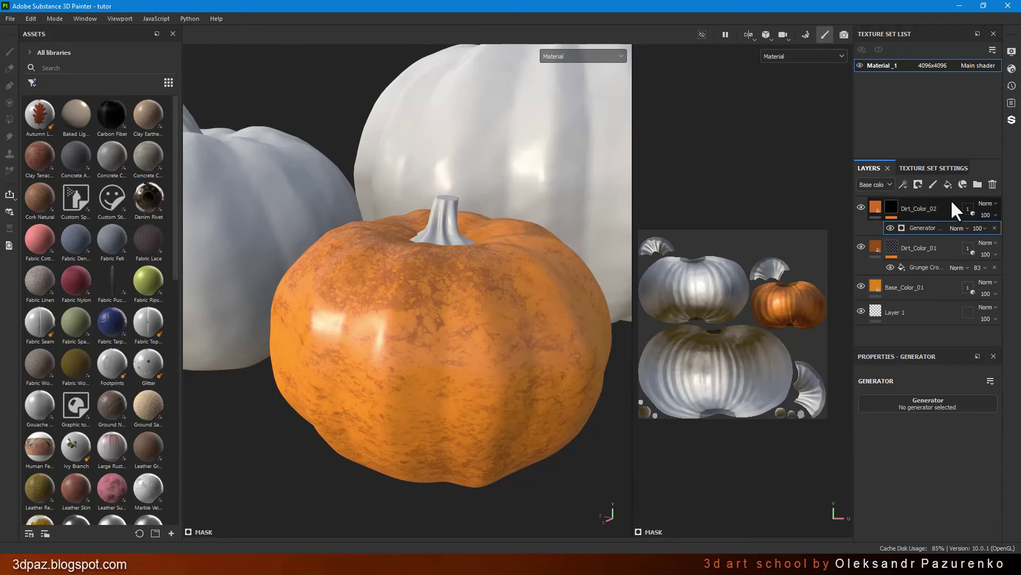
click(940, 410)
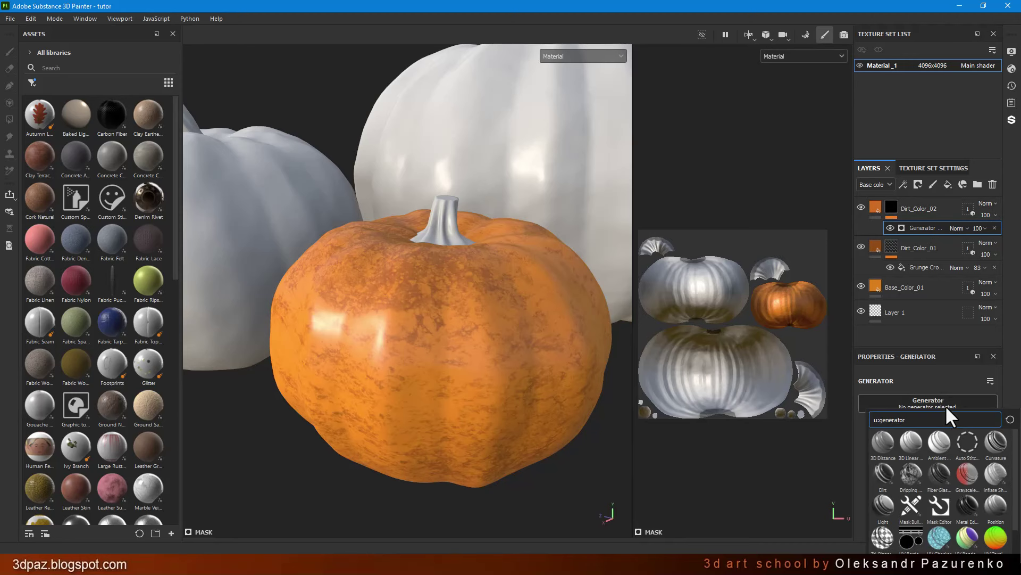
click(996, 443)
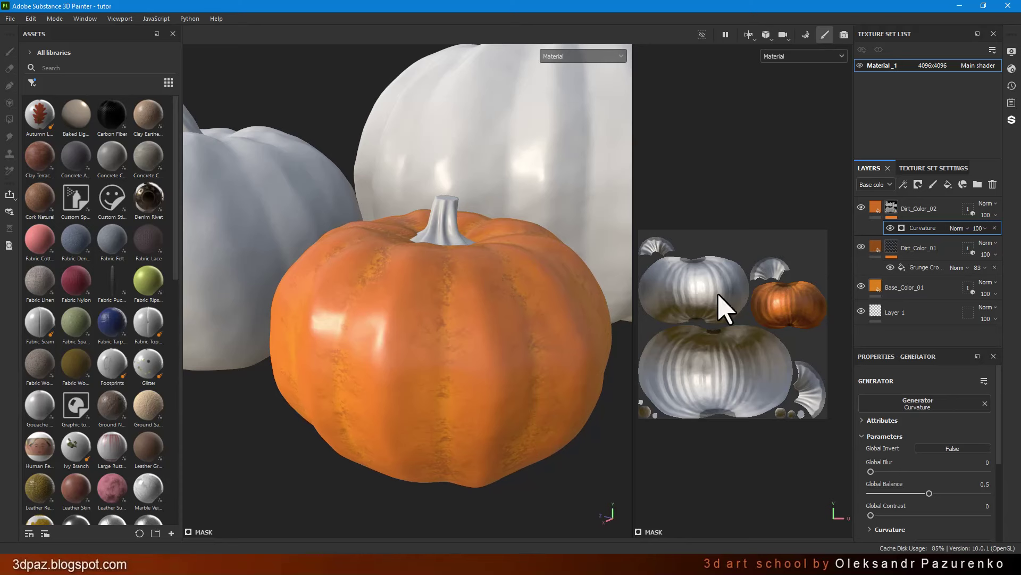
scroll(479, 346, up, 2)
scroll(479, 319, up, 3)
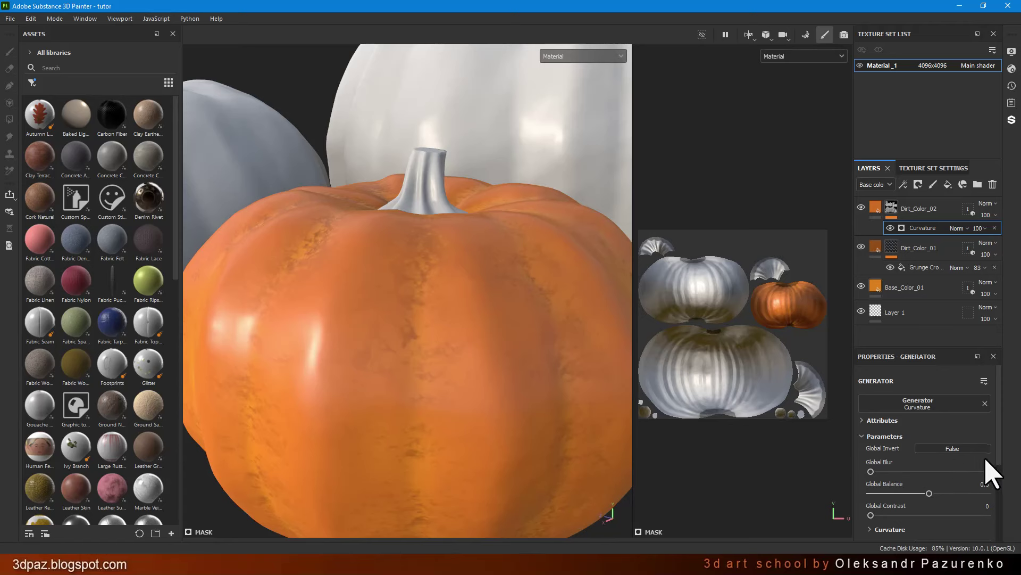
click(954, 448)
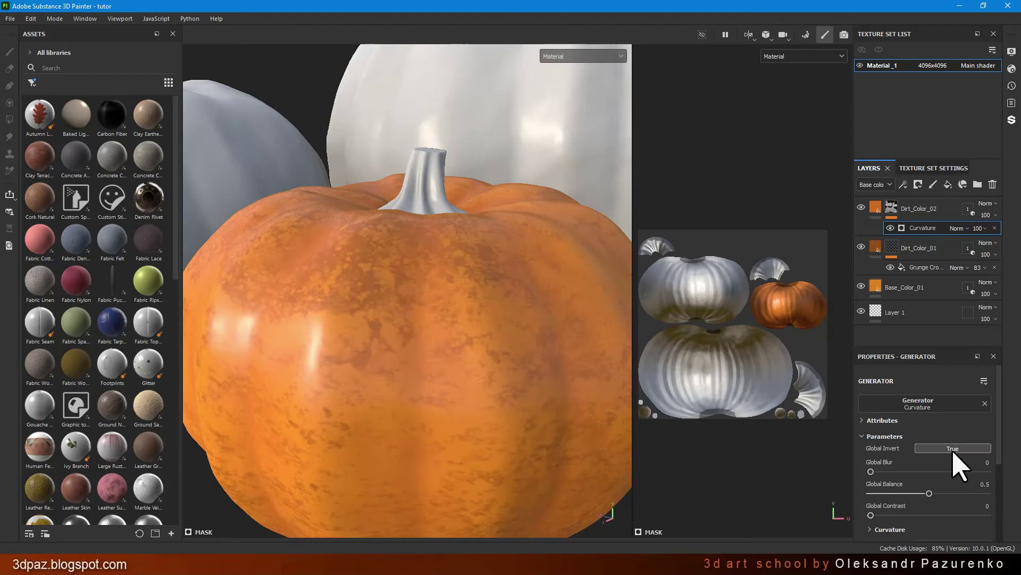
Orbit around the pumpkin stem and toggle Dirt_Color_02's visibility to compare.
scroll(486, 297, down, 3)
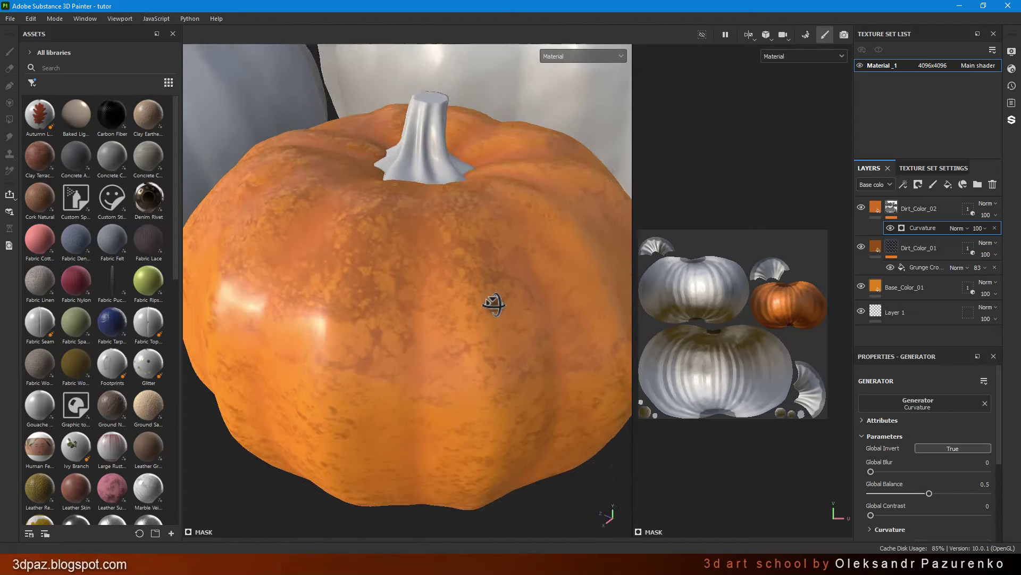
alt+drag(496, 347, 503, 248)
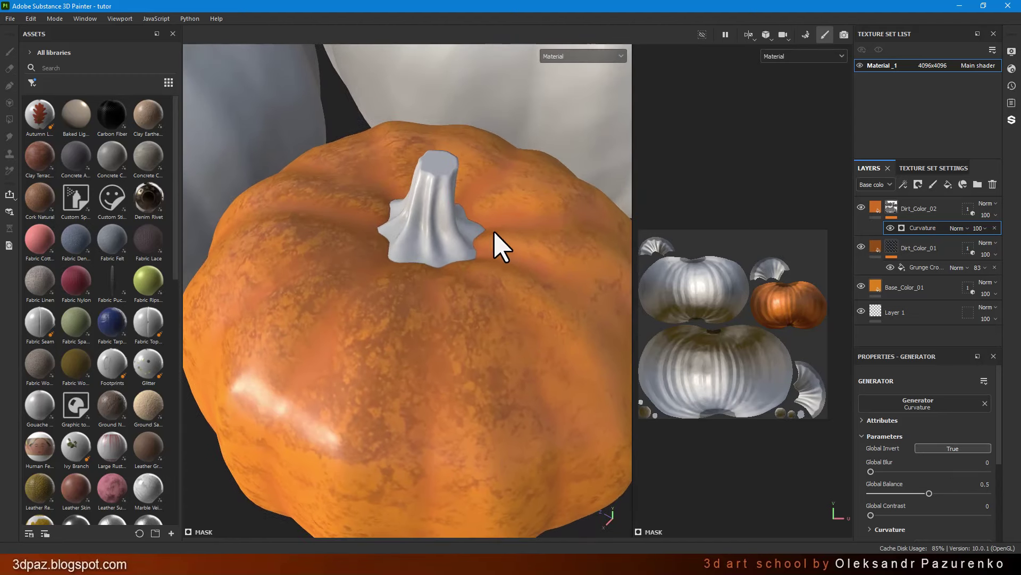
scroll(497, 232, up, 3)
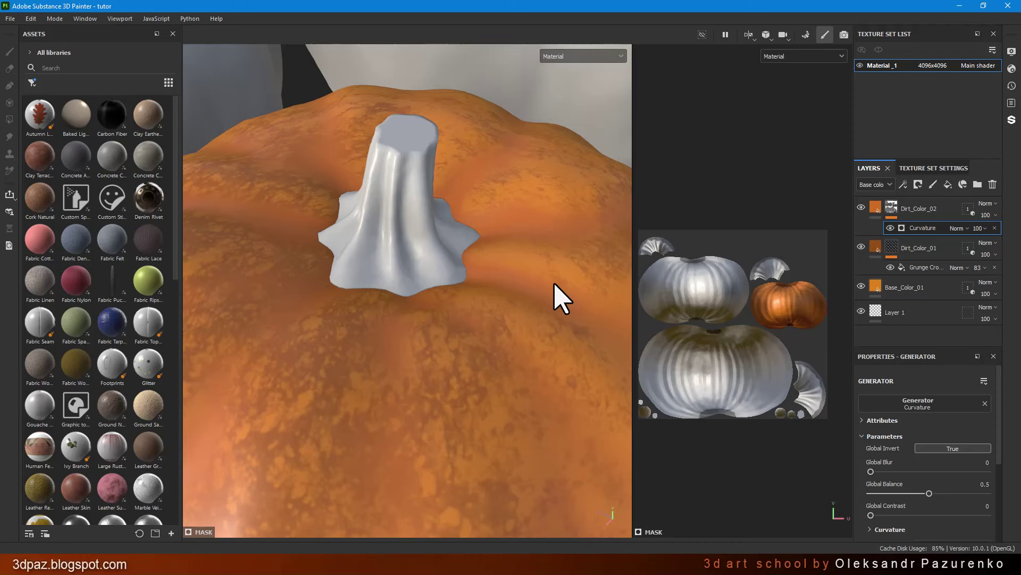
click(862, 208)
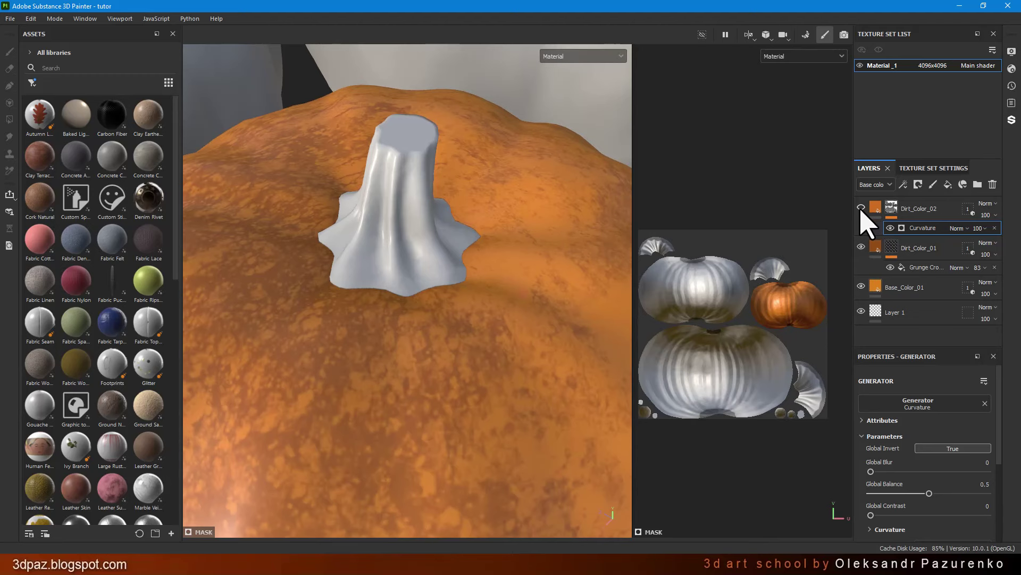
click(861, 207)
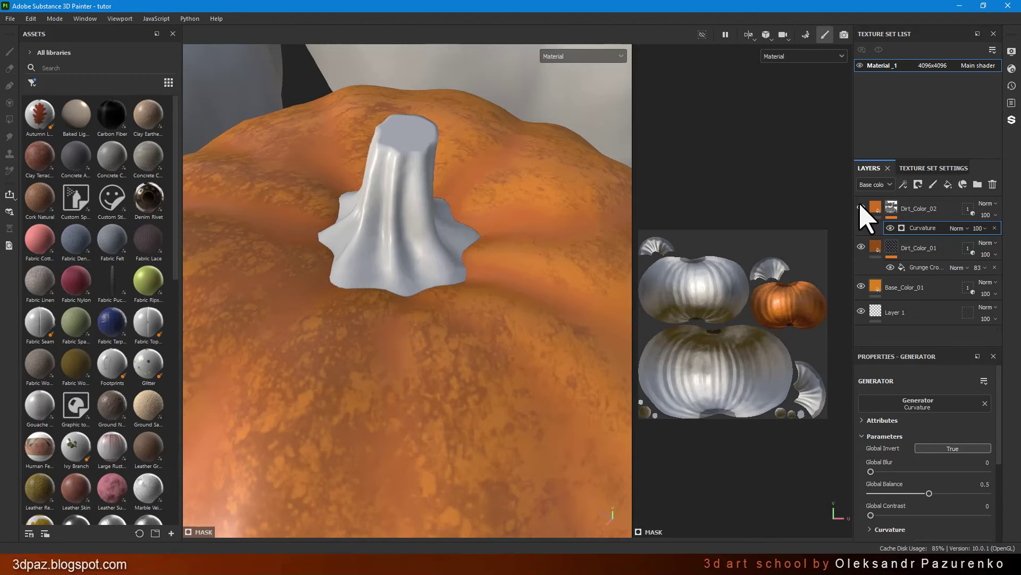
scroll(502, 315, down, 3)
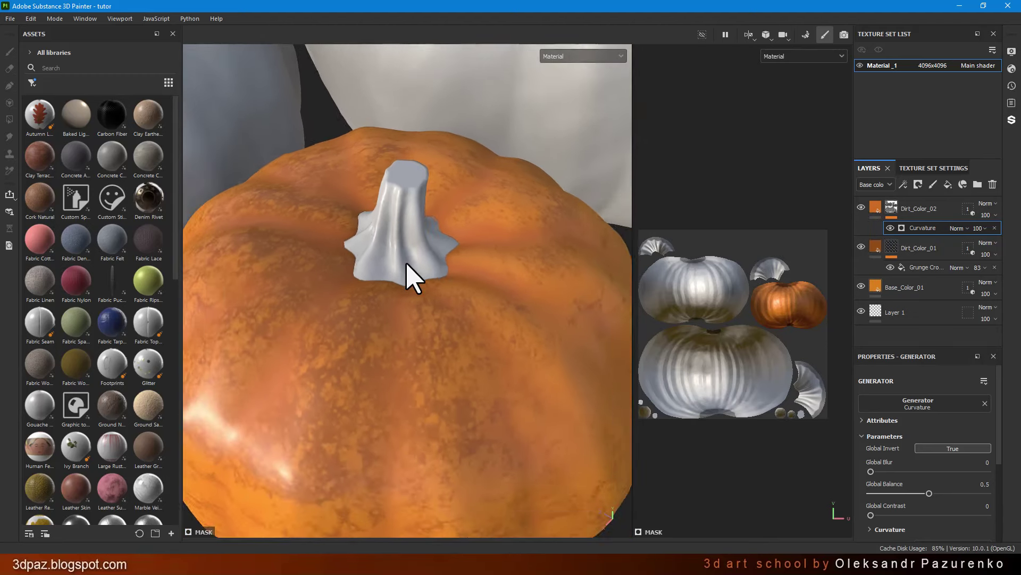
scroll(406, 277, down, 3)
mouse_move(428, 428)
alt+mouse_down()
mouse_move(417, 349)
mouse_move(433, 177)
mouse_move(422, 314)
alt+mouse_up()
scroll(490, 278, up, 2)
scroll(448, 277, up, 2)
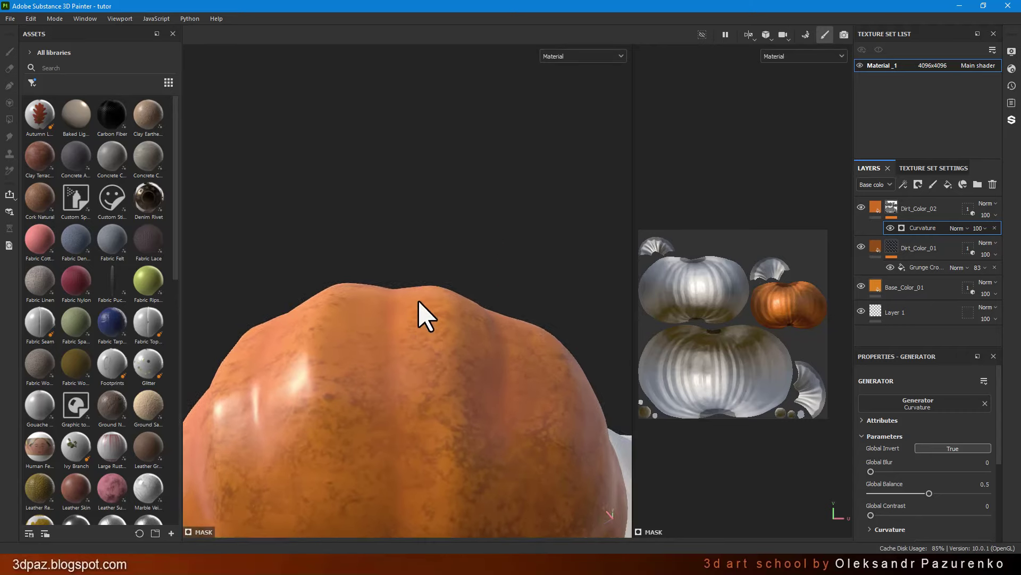
scroll(415, 228, down, 3)
scroll(443, 346, up, 2)
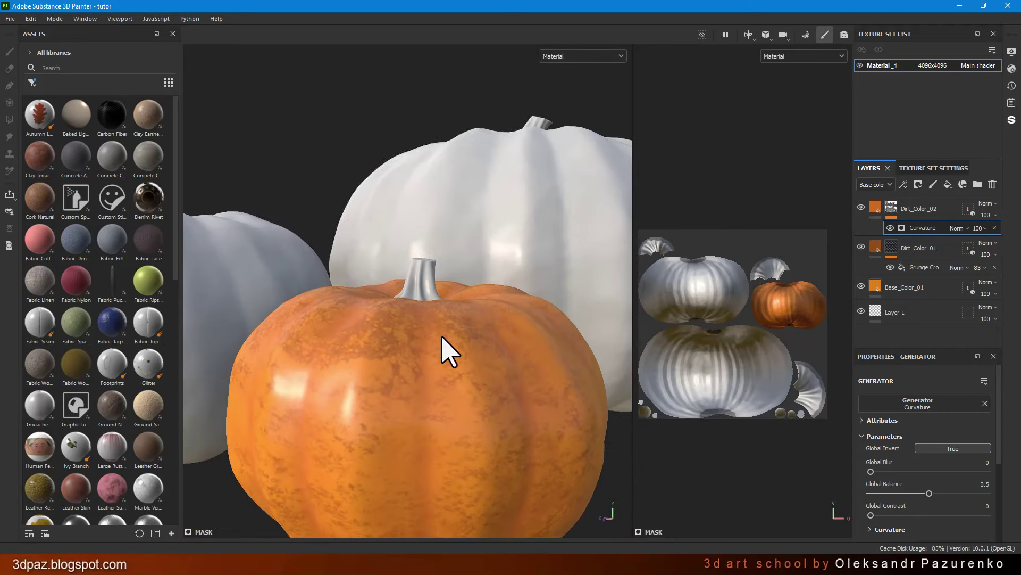
scroll(457, 367, down, 1)
scroll(457, 298, up, 3)
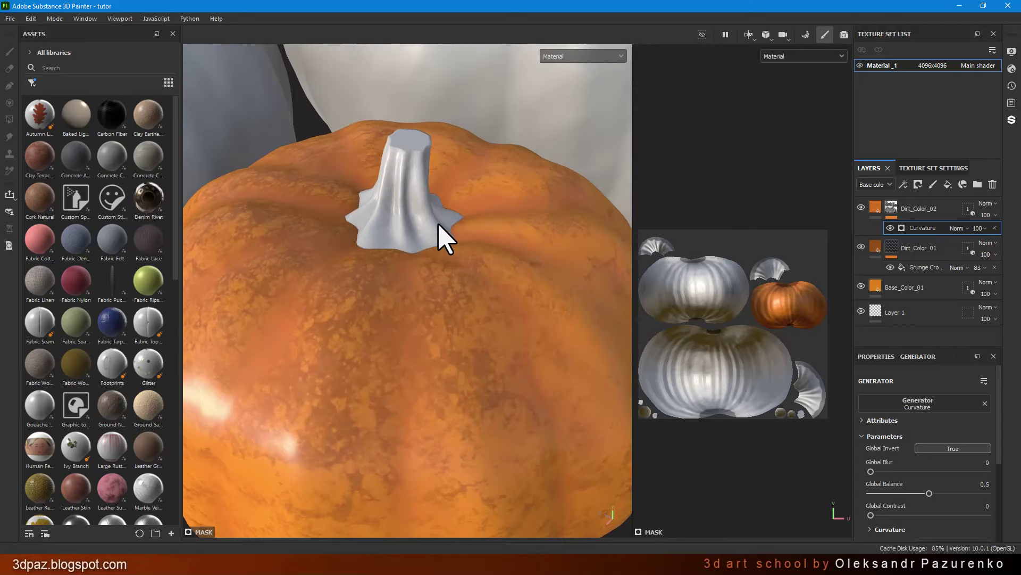
Move Dirt_Color_02 below Dirt_Color_01 in the layer stack.
click(939, 212)
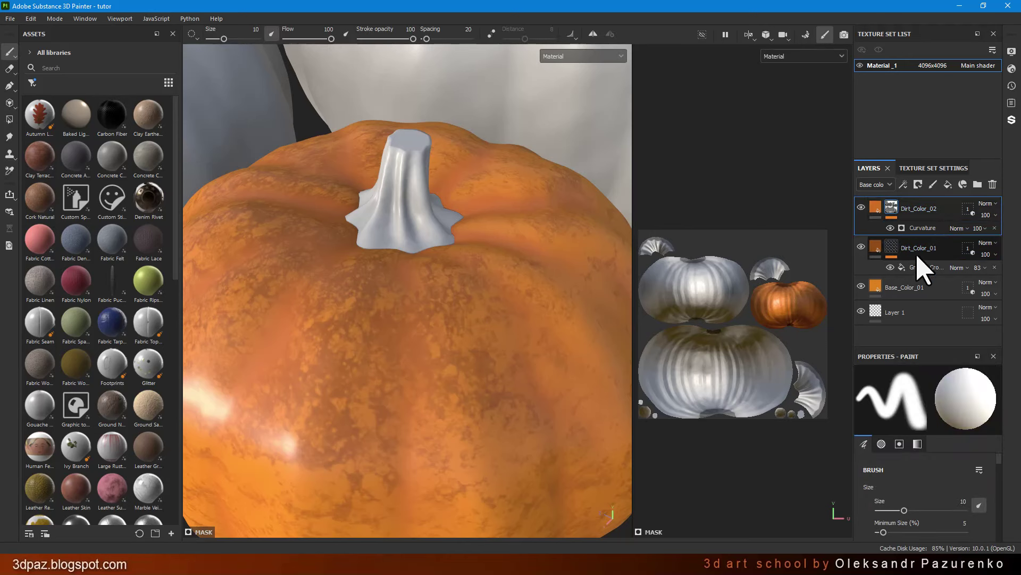
drag(926, 217, 921, 275)
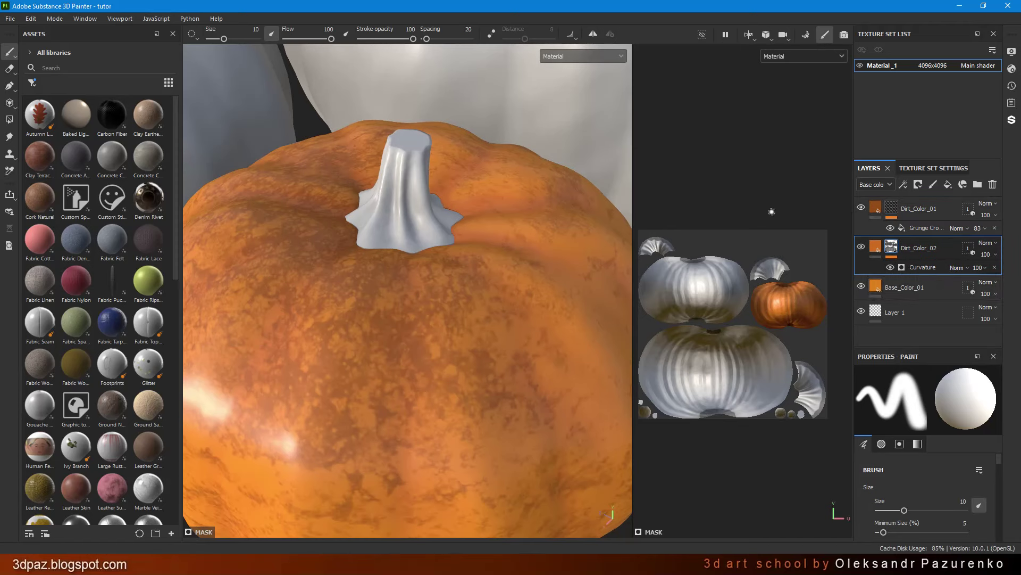
alt+drag(548, 309, 524, 392)
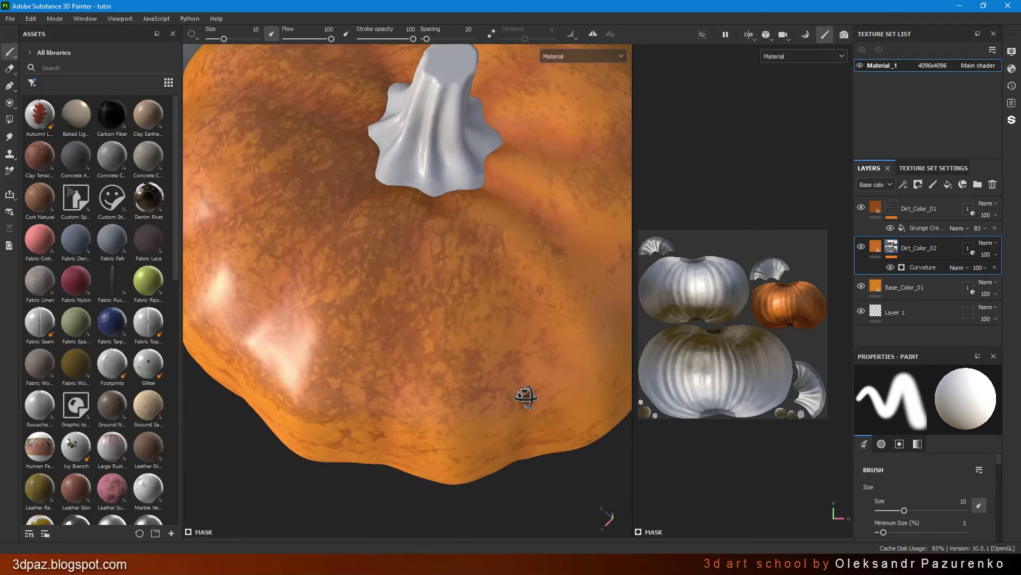
scroll(540, 383, up, 3)
scroll(556, 326, up, 2)
shift+right_drag(551, 326, 527, 319)
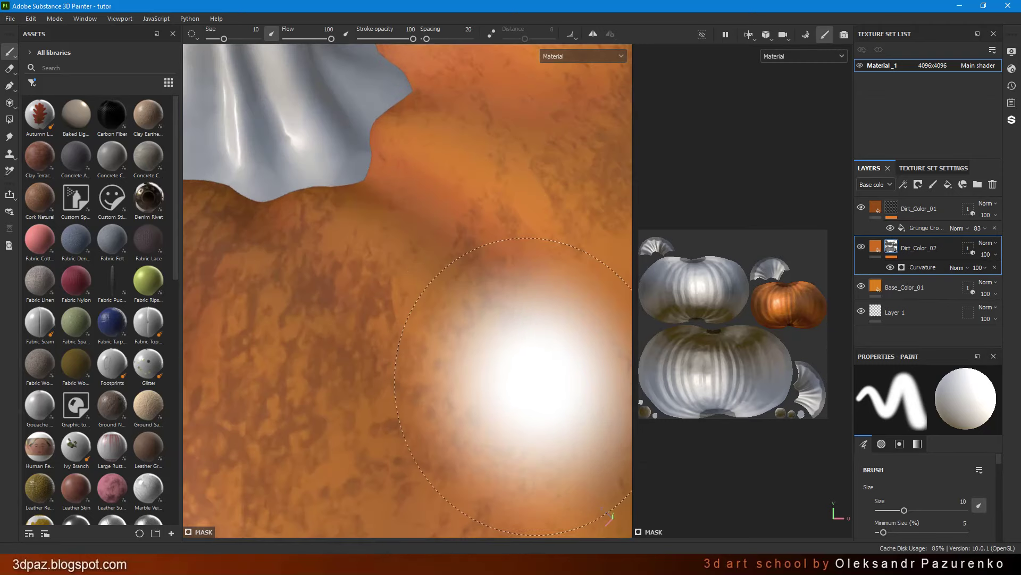
Set the Curvature generator's Global Contrast to 0.7.
mouse_move(527, 320)
alt+mouse_down()
mouse_move(522, 372)
mouse_move(541, 298)
alt+mouse_up()
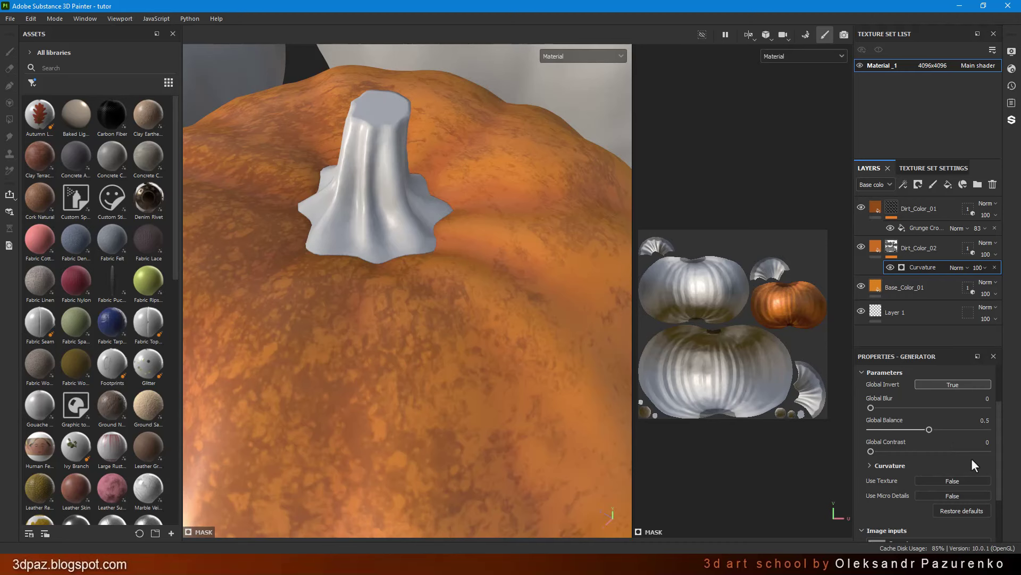
drag(871, 451, 992, 466)
key(ctrl+z)
drag(953, 451, 952, 451)
alt+drag(510, 242, 495, 269)
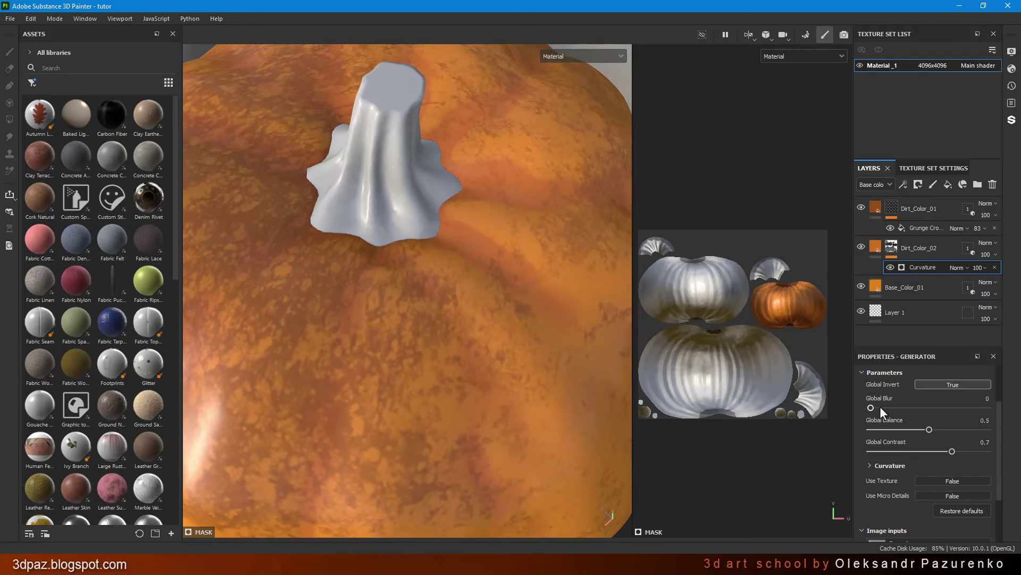
Set the Curvature generator's Global Blur to 1.83 and Global Balance to 0.47.
mouse_move(886, 409)
mouse_down()
mouse_move(939, 407)
mouse_move(887, 408)
mouse_up()
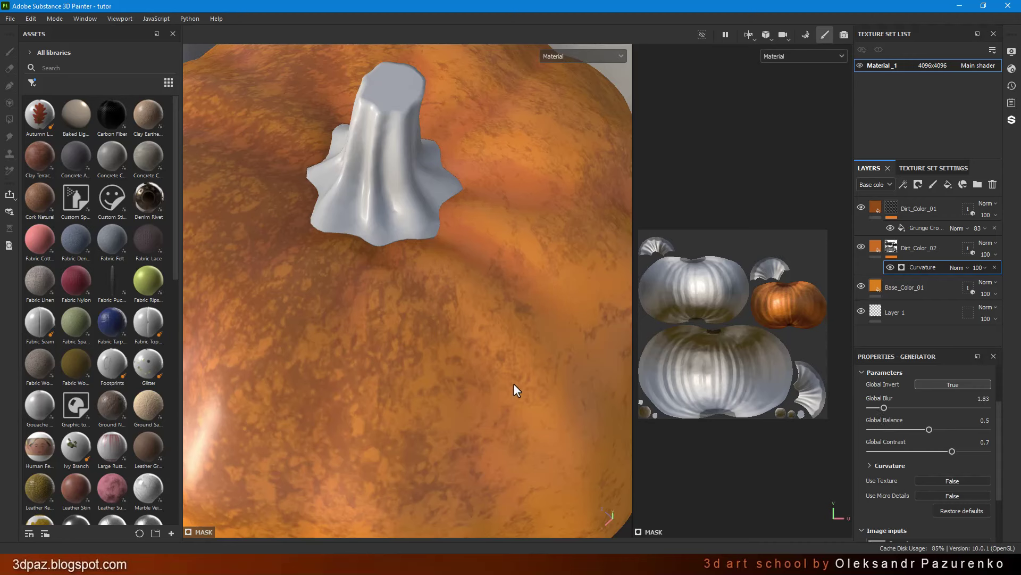
mouse_move(929, 429)
mouse_down()
mouse_move(878, 430)
mouse_move(963, 431)
mouse_move(942, 431)
mouse_up()
drag(931, 429, 928, 428)
drag(931, 427, 928, 429)
Orbit around the pumpkin stem to inspect the curvature dirt, then select Dirt_Color_02.
scroll(495, 324, down, 3)
scroll(502, 314, down, 2)
scroll(512, 305, up, 5)
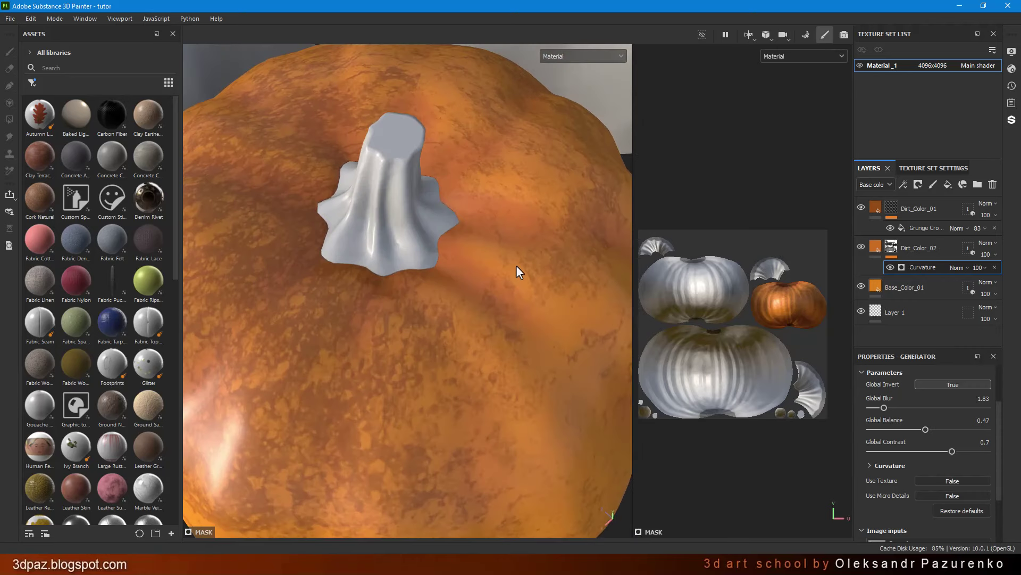
mouse_move(450, 329)
alt+mouse_down()
mouse_move(262, 278)
mouse_move(427, 299)
alt+mouse_up()
alt+middle_drag(427, 299, 318, 244)
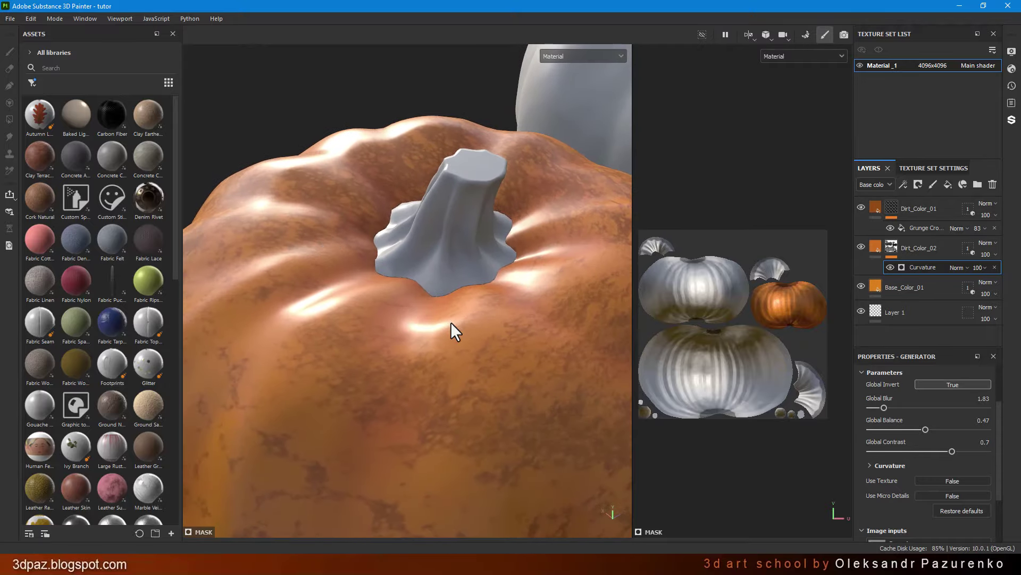
alt+drag(451, 318, 428, 284)
mouse_move(356, 264)
alt+mouse_down()
mouse_move(422, 342)
mouse_move(402, 310)
mouse_move(429, 326)
mouse_move(418, 313)
alt+mouse_up()
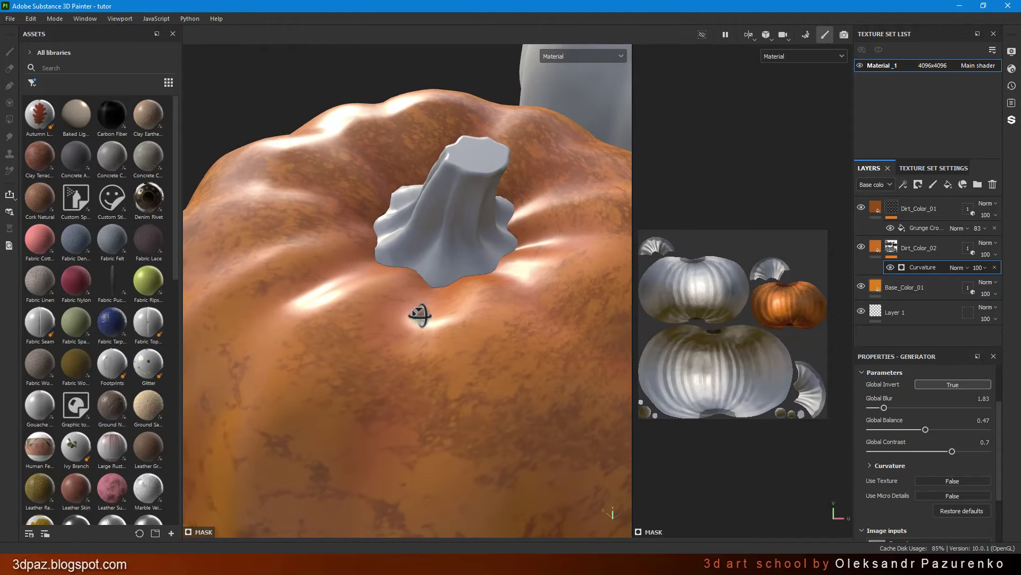
click(896, 248)
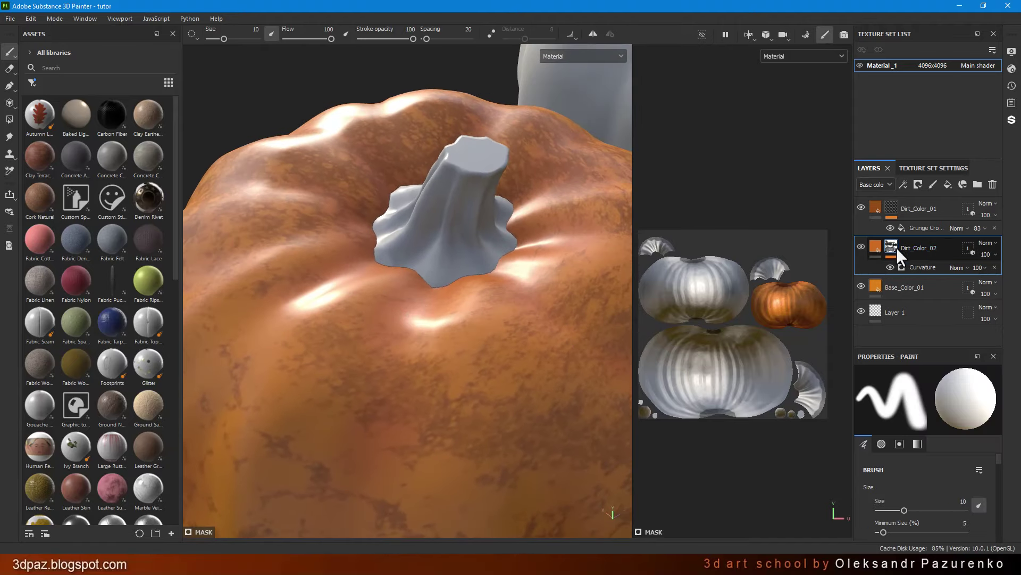
Raise Dirt_Color_02's fill roughness from 0.3 to about 0.62.
click(877, 242)
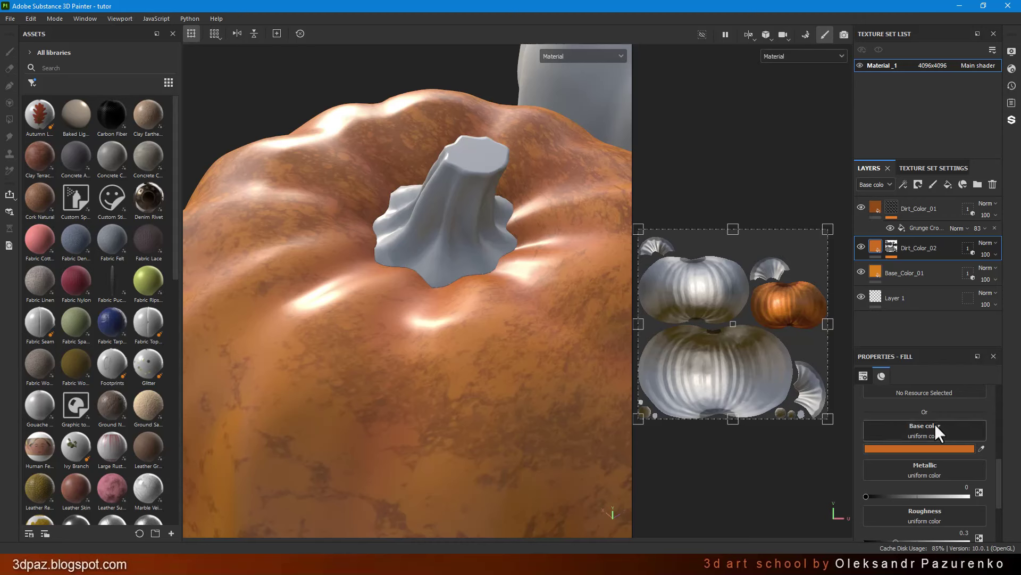
scroll(936, 489, down, 2)
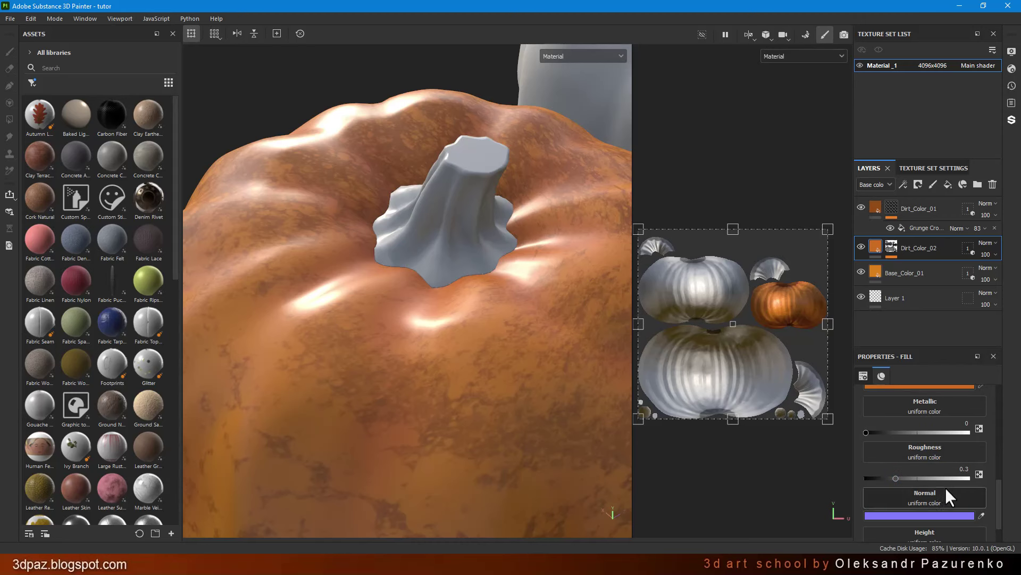
mouse_move(896, 477)
mouse_down()
mouse_move(953, 480)
mouse_move(857, 476)
mouse_move(934, 477)
mouse_up()
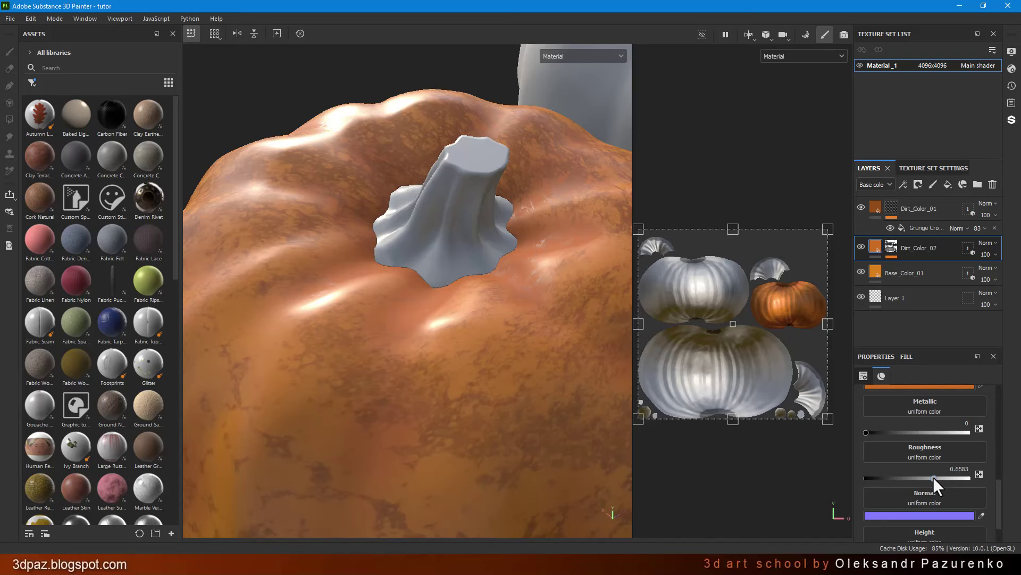
mouse_move(481, 287)
alt+mouse_down()
mouse_move(485, 326)
mouse_move(479, 292)
mouse_move(524, 267)
mouse_move(626, 262)
mouse_move(572, 245)
mouse_move(497, 244)
mouse_move(481, 260)
mouse_move(470, 228)
mouse_move(483, 225)
mouse_move(483, 242)
mouse_move(445, 256)
mouse_move(472, 258)
alt+mouse_up()
scroll(472, 257, up, 2)
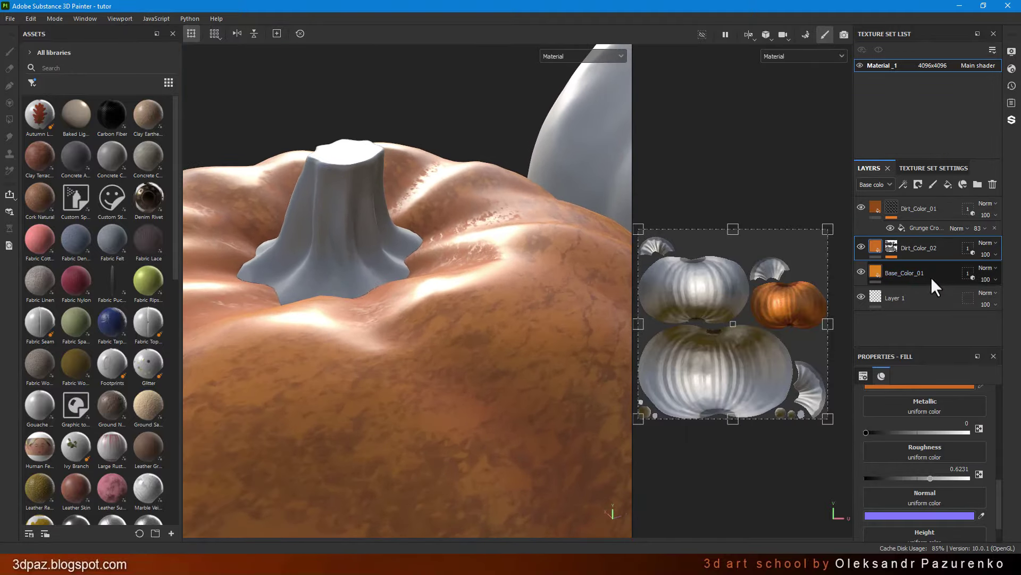
click(934, 211)
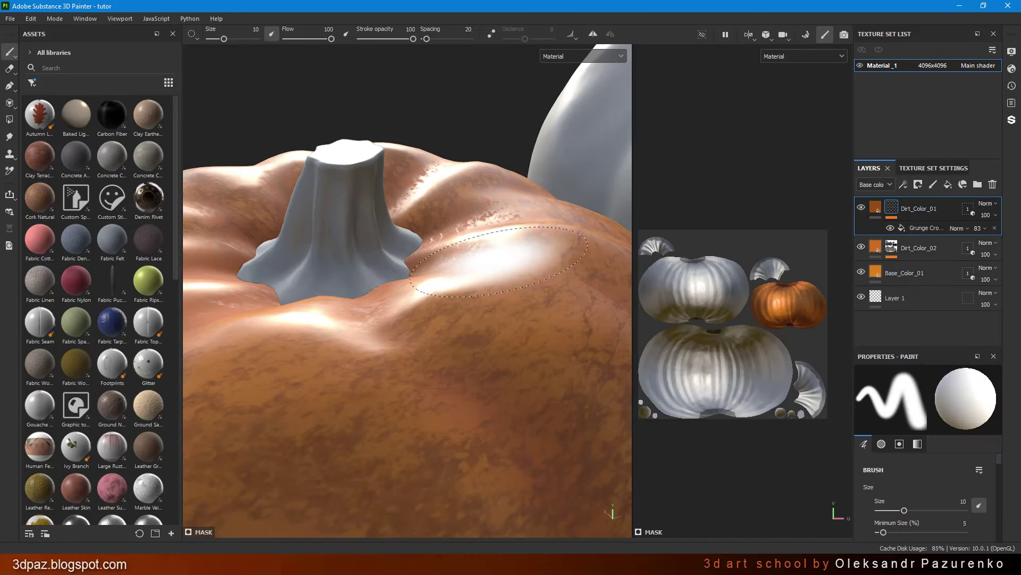
Raise Dirt_Color_01's fill roughness from 0.3 to about 0.60.
click(873, 206)
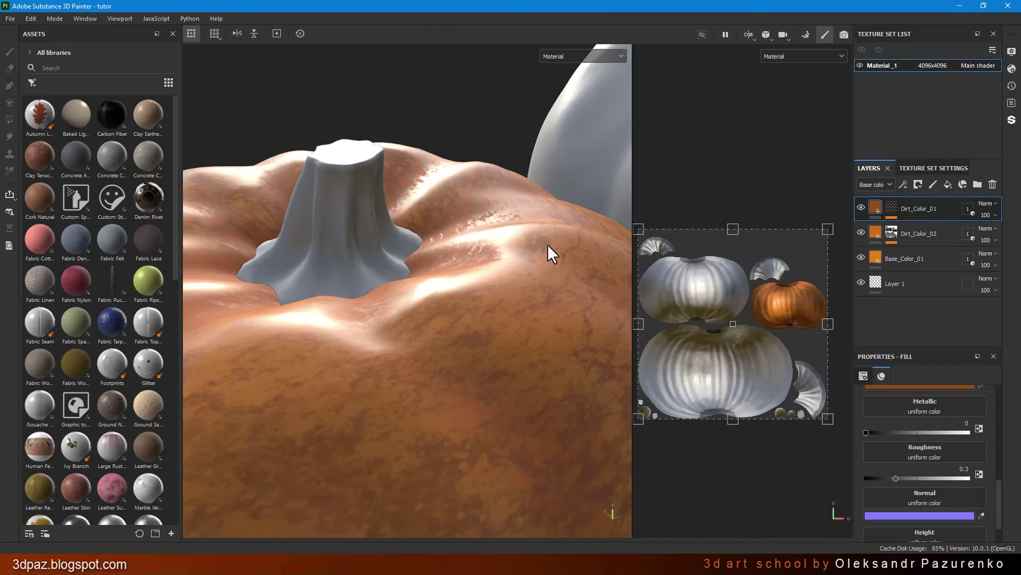
mouse_move(483, 257)
alt+mouse_down()
mouse_move(484, 273)
mouse_move(449, 298)
mouse_move(479, 282)
mouse_move(473, 296)
mouse_move(481, 247)
mouse_move(511, 243)
mouse_move(485, 278)
alt+mouse_up()
scroll(490, 242, up, 3)
scroll(483, 250, up, 3)
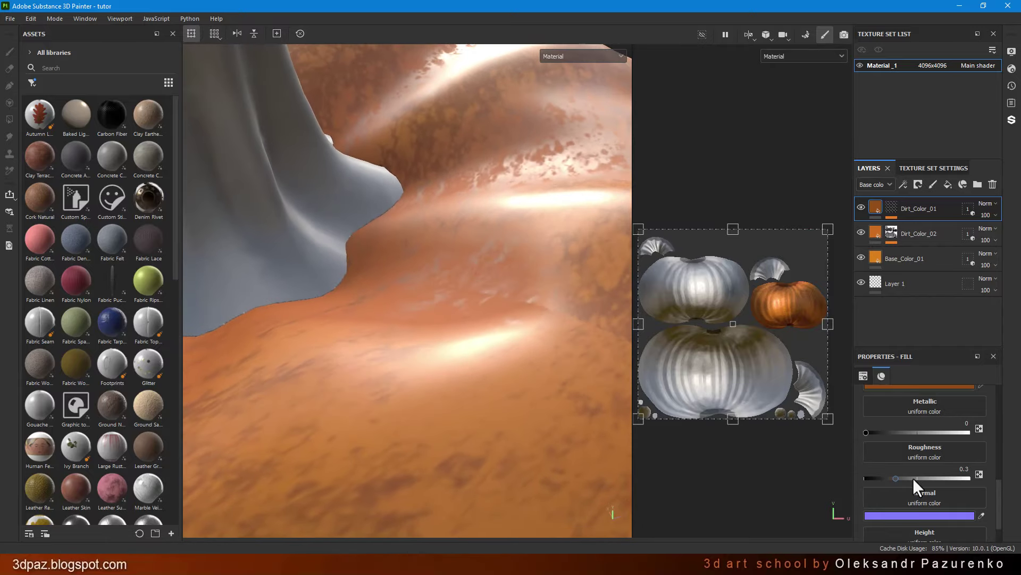
drag(914, 477, 927, 474)
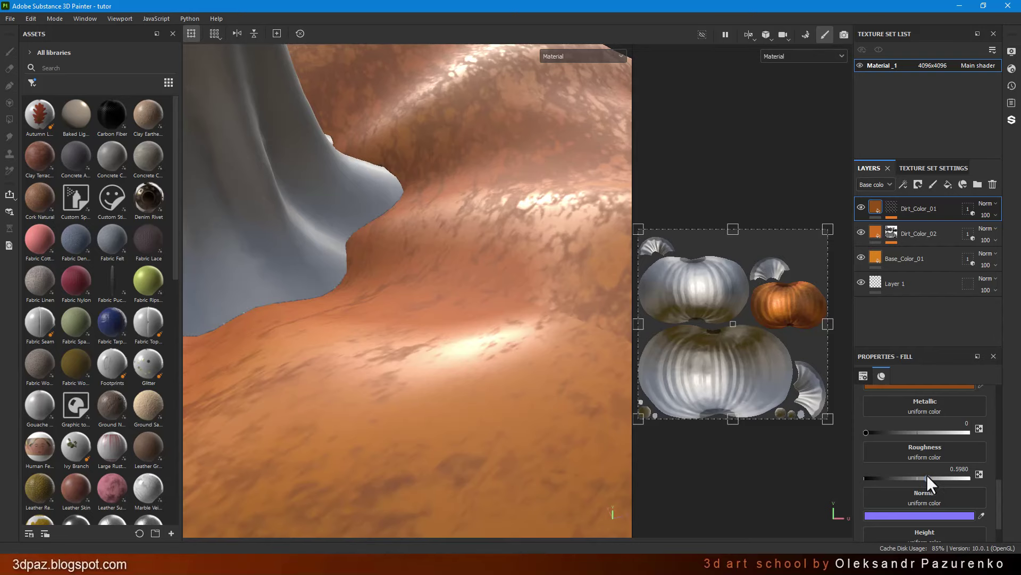
Orbit and reframe the view around the stump to check the duller surface.
mouse_move(509, 296)
alt+mouse_down()
mouse_move(470, 338)
mouse_move(426, 292)
mouse_move(510, 269)
mouse_move(541, 297)
mouse_move(490, 239)
mouse_move(379, 290)
mouse_move(489, 216)
alt+mouse_up()
alt+right_drag(490, 216, 433, 330)
alt+middle_drag(433, 330, 372, 324)
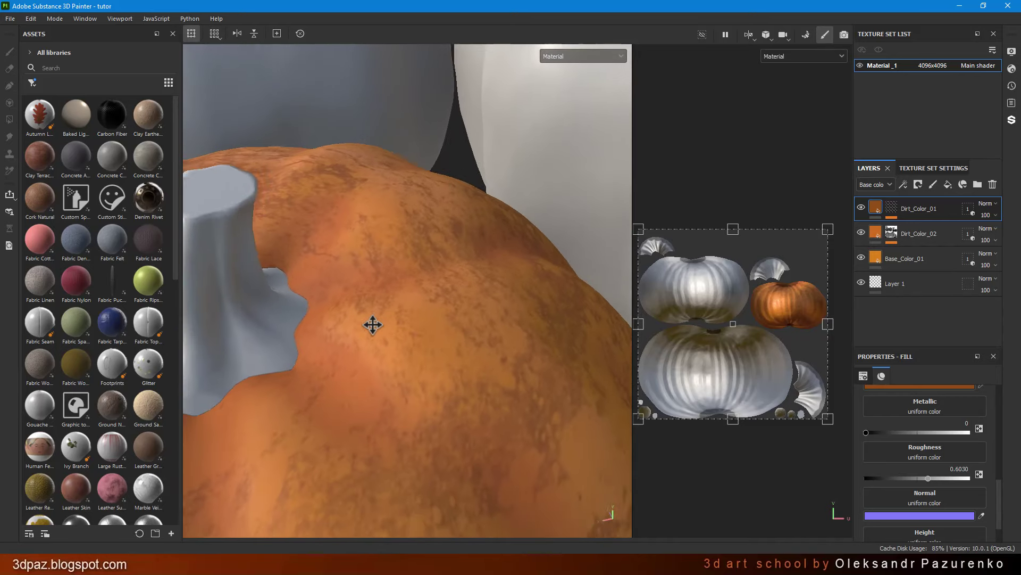
alt+drag(372, 324, 497, 210)
alt+right_drag(497, 210, 471, 320)
click(486, 312)
alt+drag(471, 320, 449, 304)
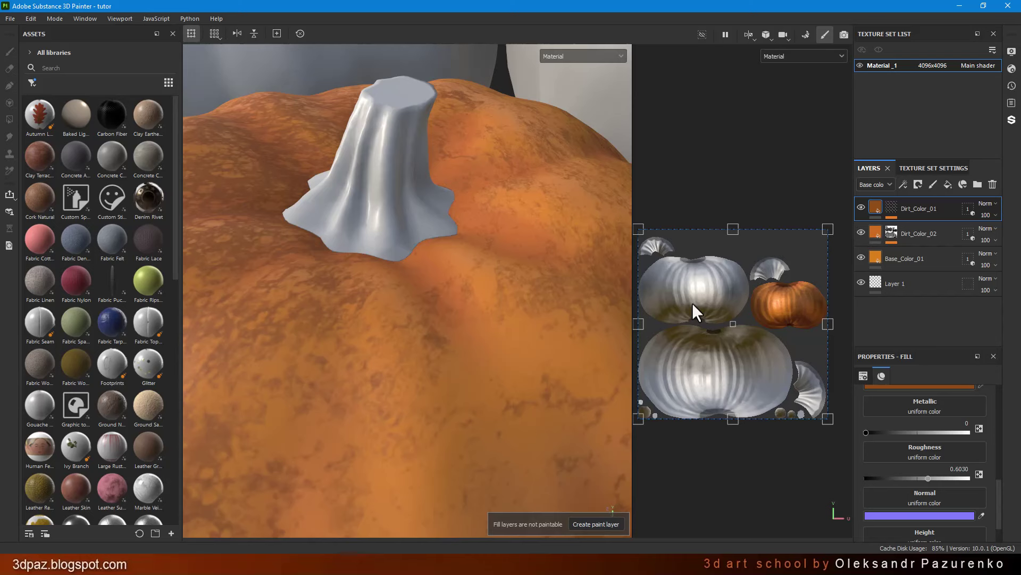
Add a new fill layer on top of the stack named Dirt_Color_03.
click(948, 183)
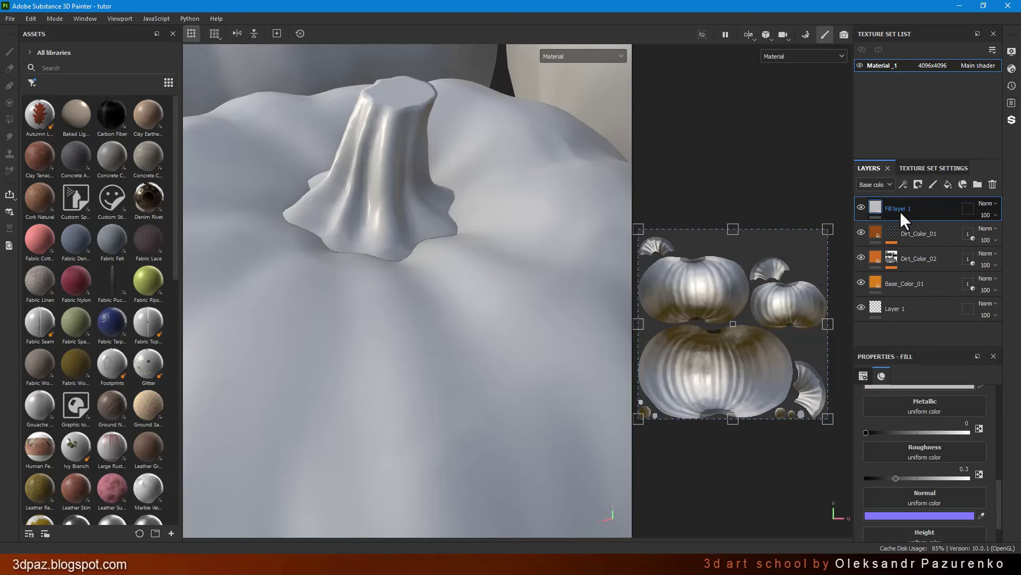
double_click(900, 212)
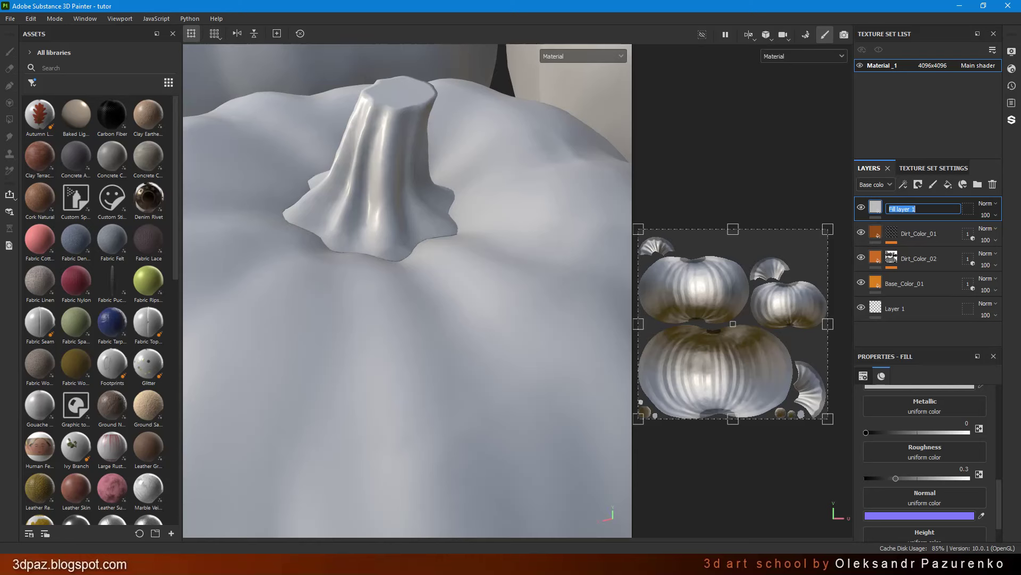
text(Dirt_)
text(Color_03)
key(Return)
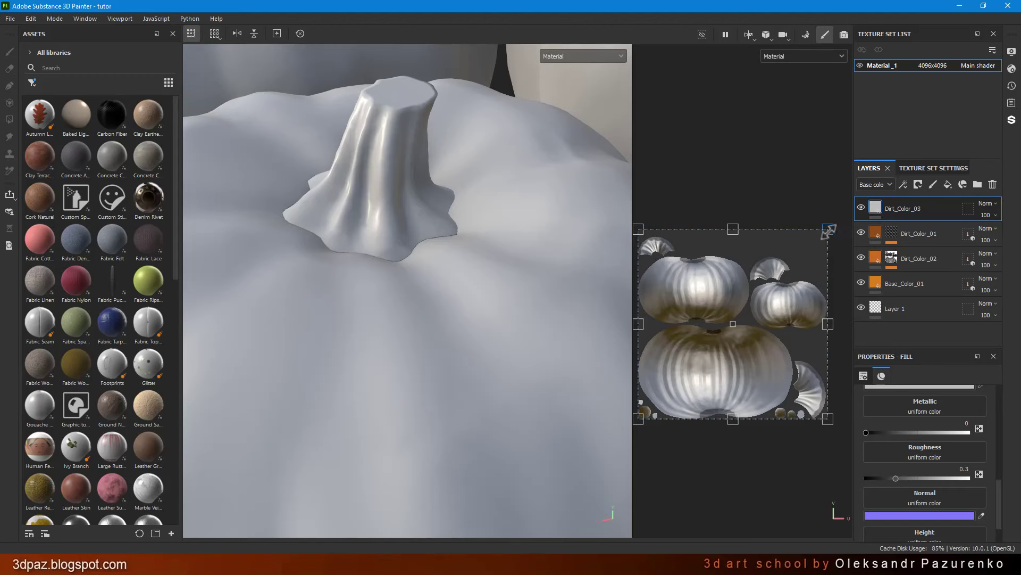
Limit Dirt_Color_03 to Object003 by excluding Object001 and Object002 in its geometry mask.
click(987, 203)
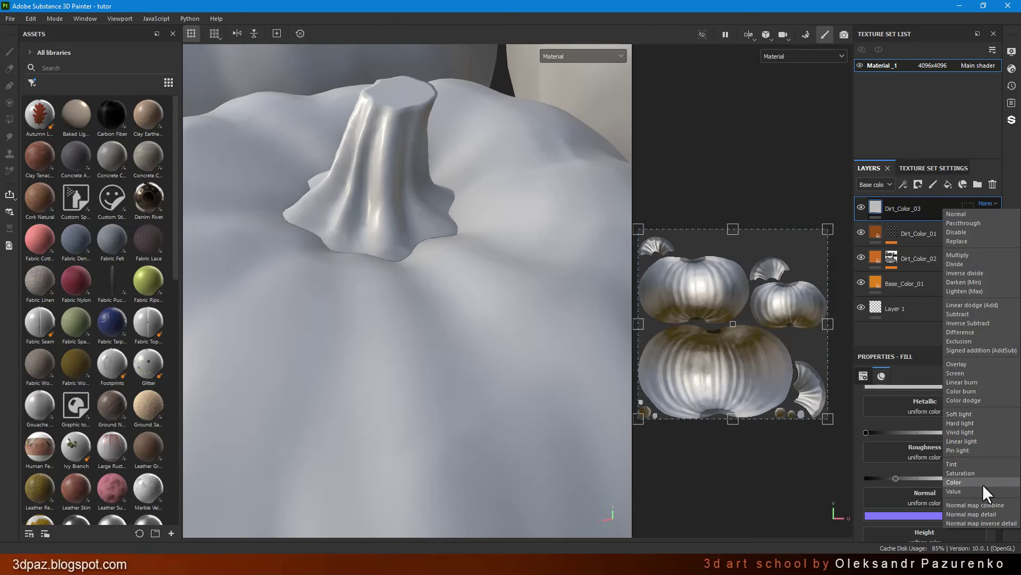
click(969, 208)
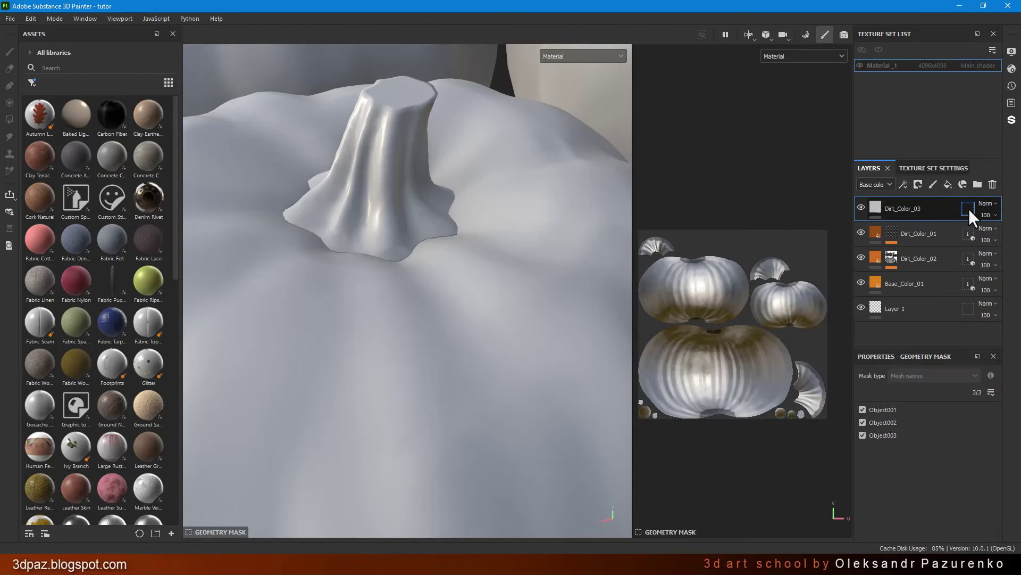
click(863, 423)
click(863, 410)
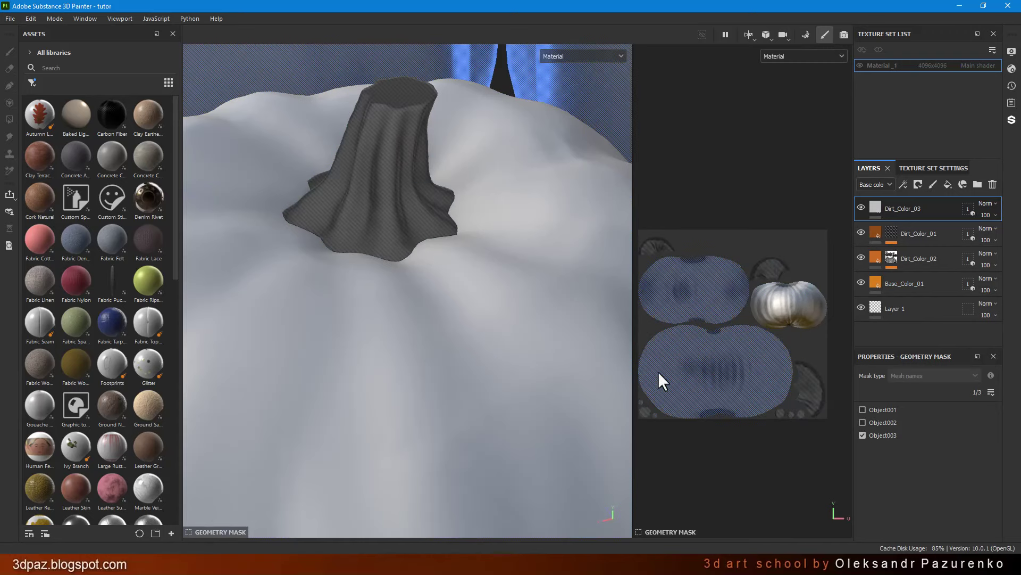
click(874, 208)
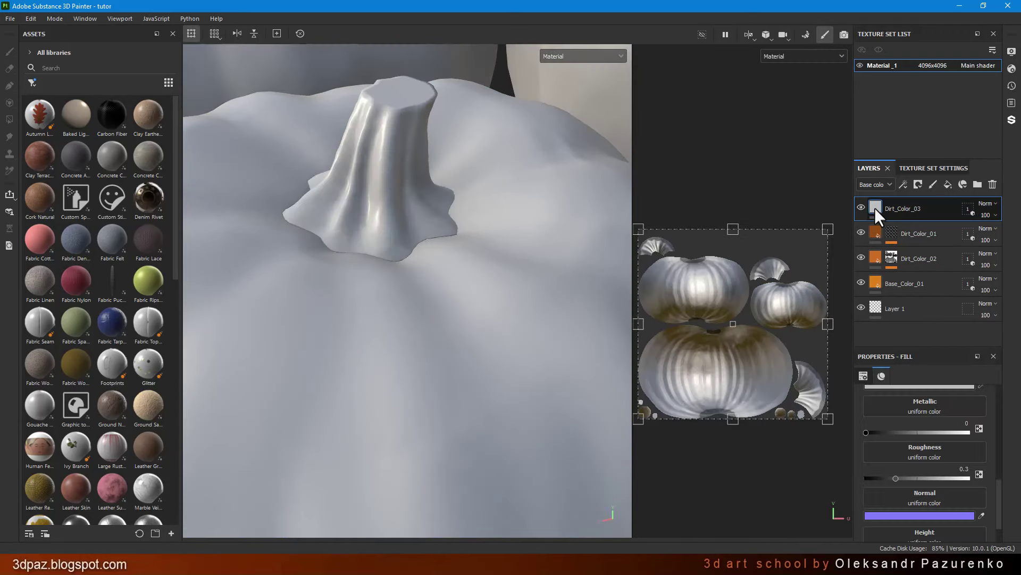
scroll(917, 468, up, 3)
click(921, 479)
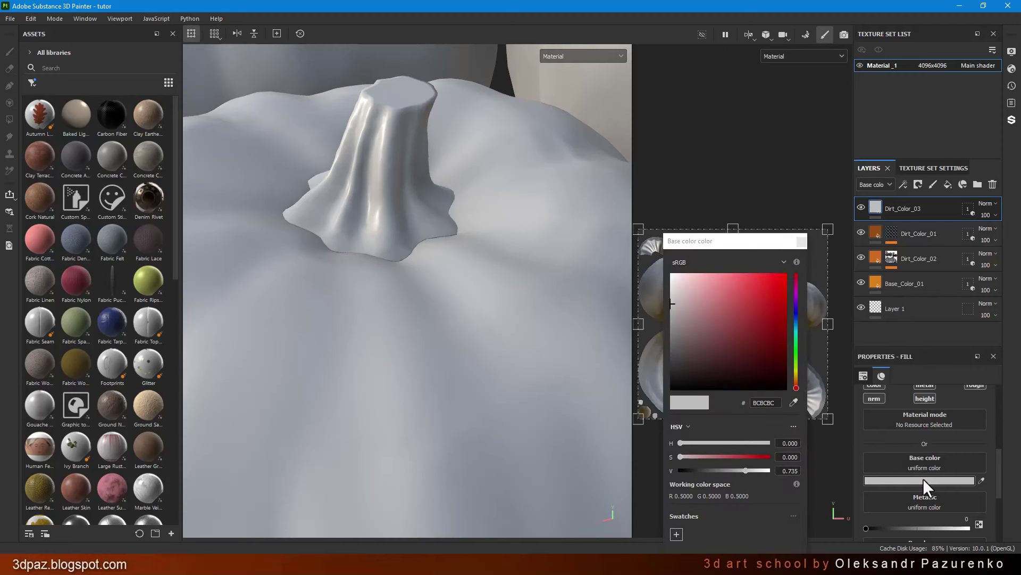
Set Dirt_Color_03's base colour to dark green hex 2A3B1B and close the colour picker.
double_click(766, 403)
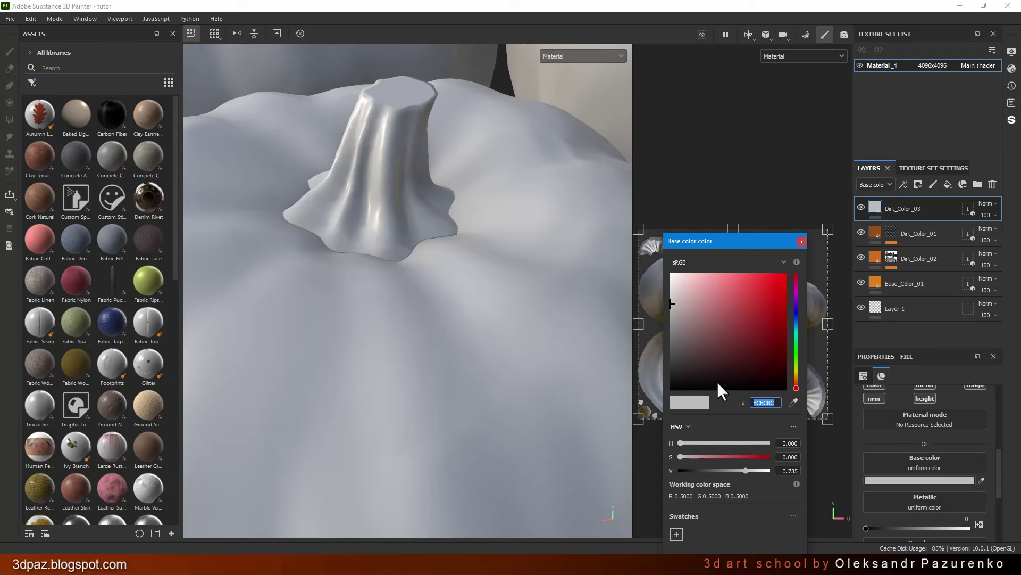
text(2A3B1B)
key(Return)
click(507, 308)
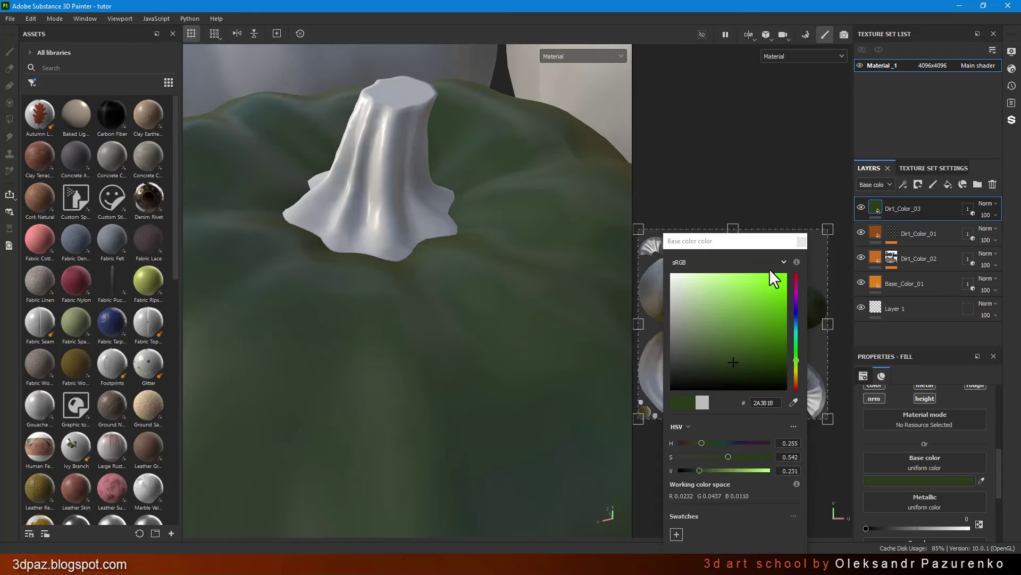
double_click(766, 402)
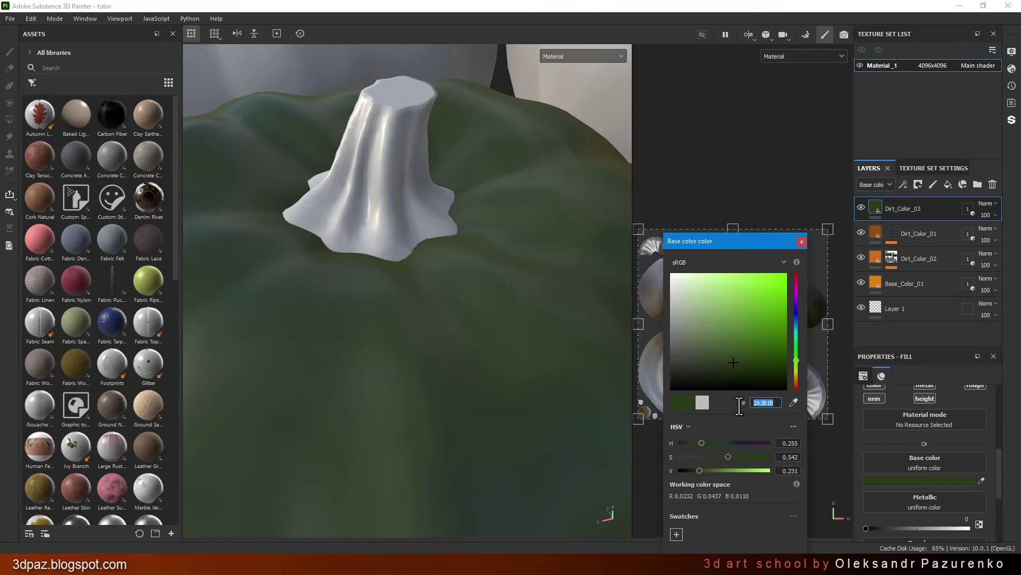
click(491, 387)
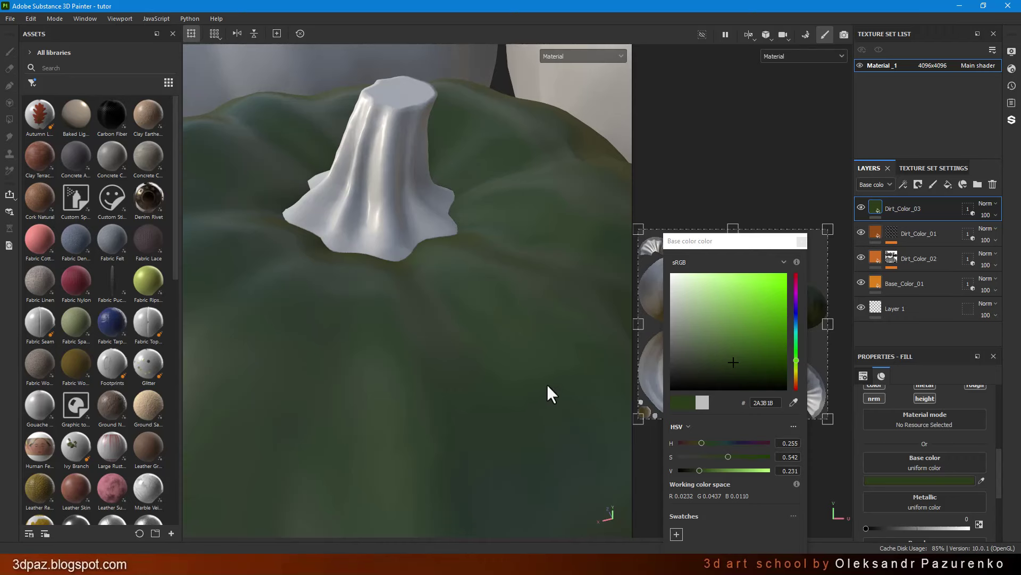
click(801, 241)
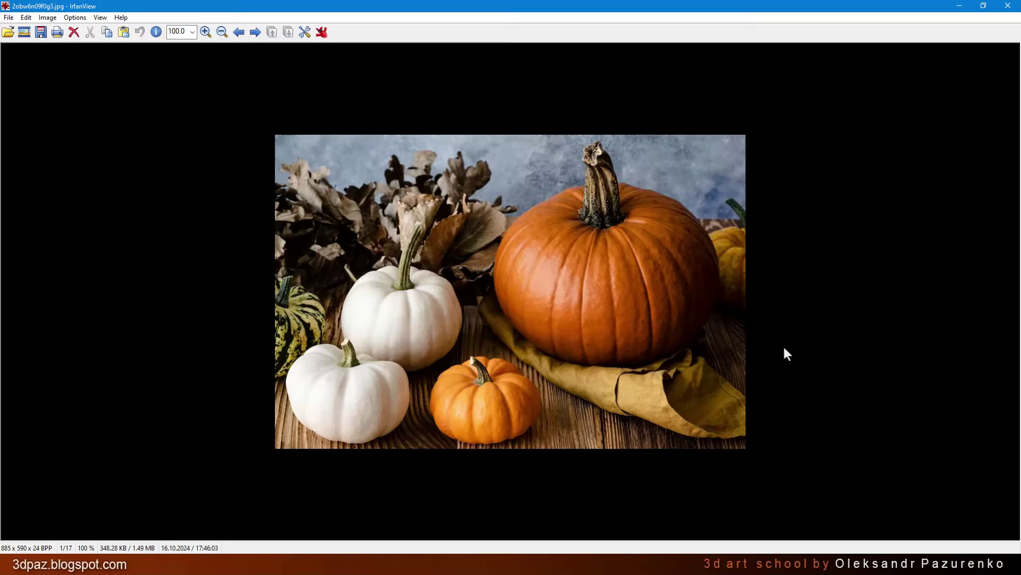
Scroll through the pumpkin reference photos in IrfanView to Cucurbita-moshata.jpg.
scroll(784, 346, down, 1)
scroll(787, 340, down, 1)
scroll(790, 348, down, 1)
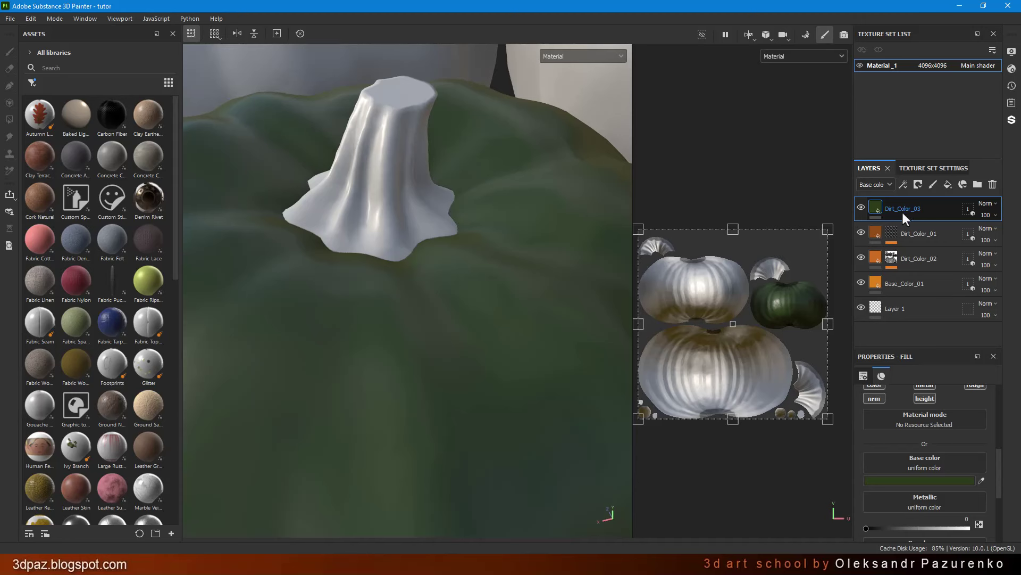
Give Dirt_Color_03 a black mask driven by a Curvature generator.
click(919, 183)
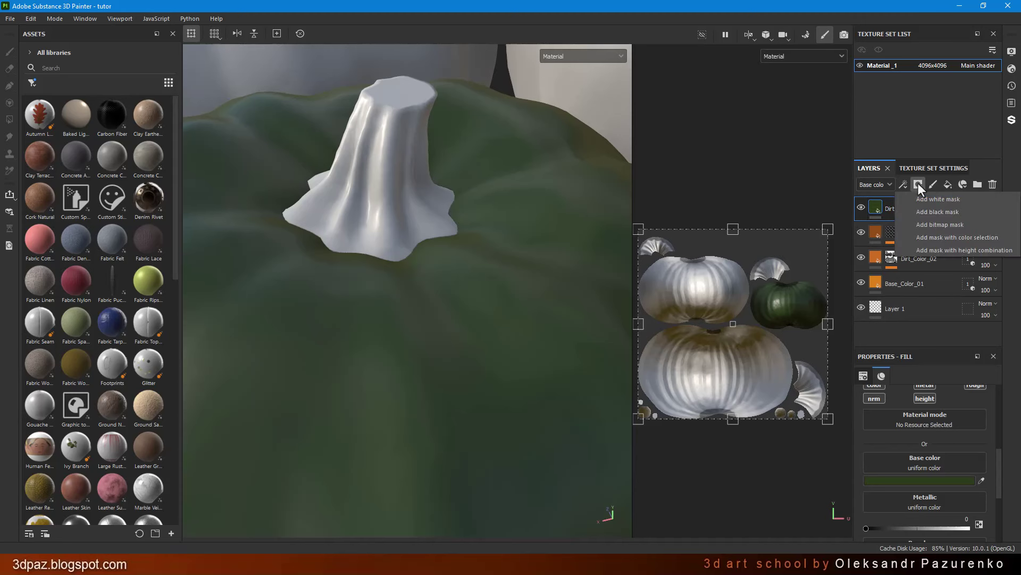
click(951, 213)
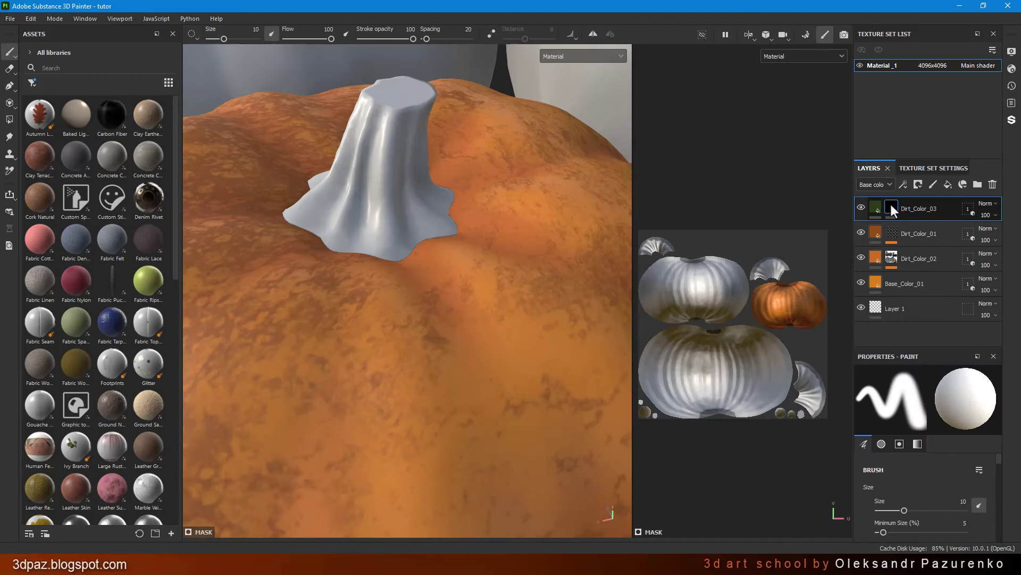
click(904, 184)
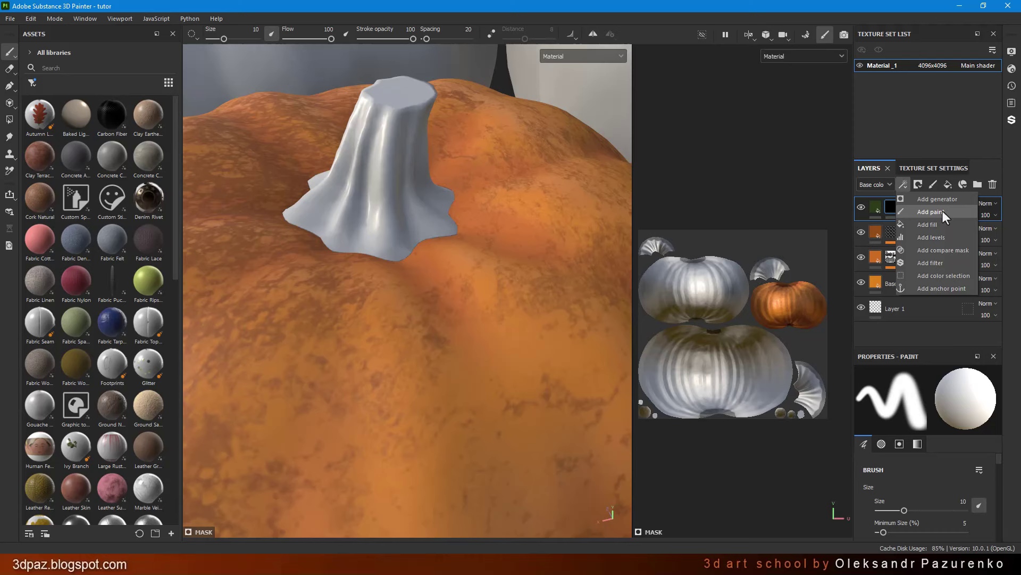
click(952, 200)
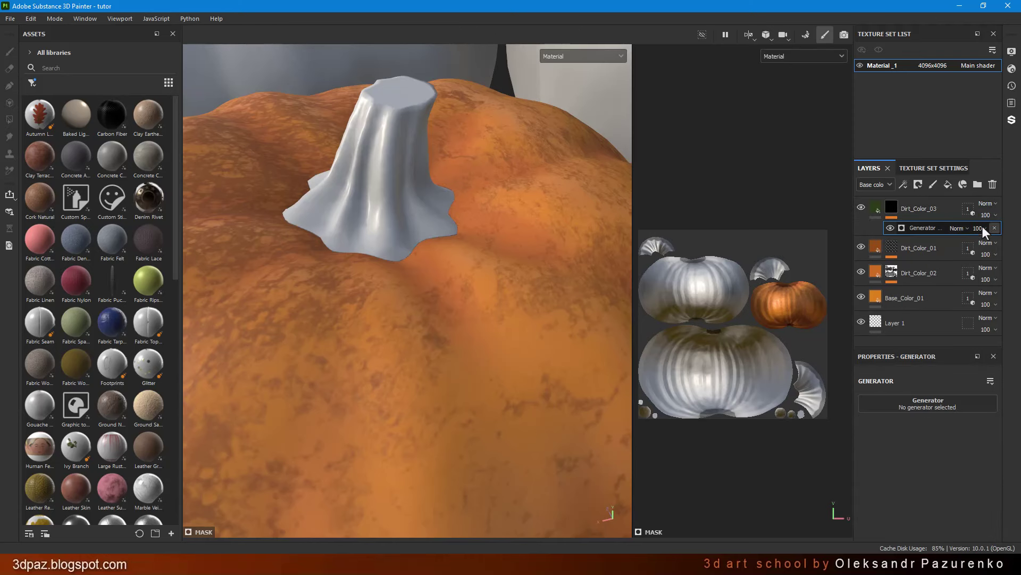
click(926, 407)
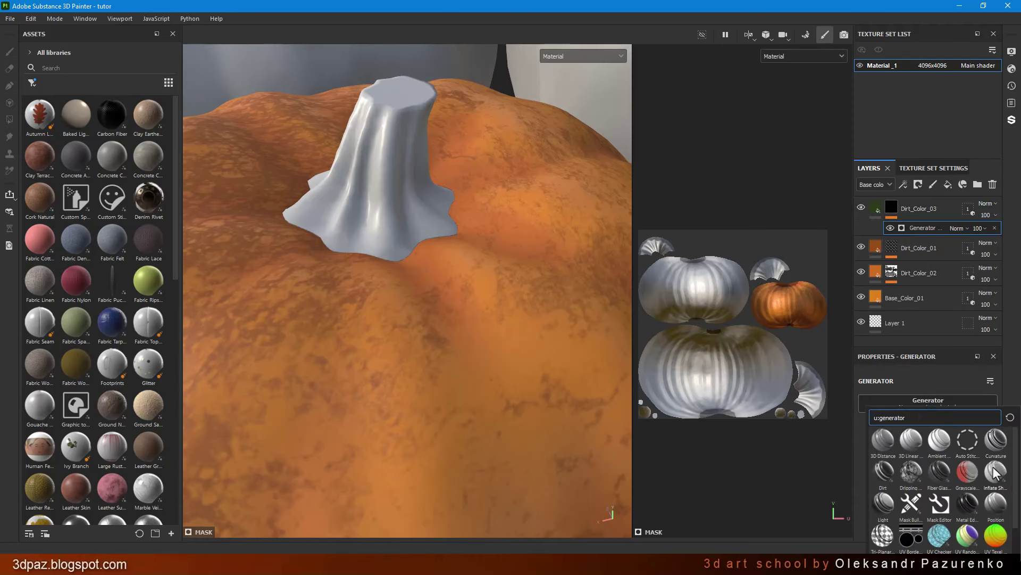
click(996, 442)
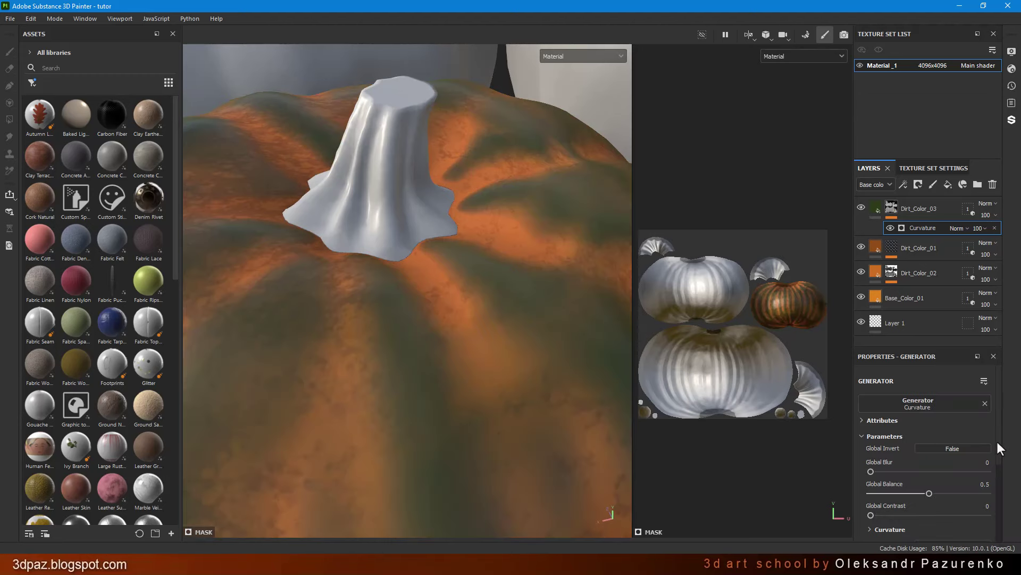
Invert the Curvature generator and lower its effect opacity to 48.
scroll(503, 247, down, 5)
scroll(480, 248, up, 1)
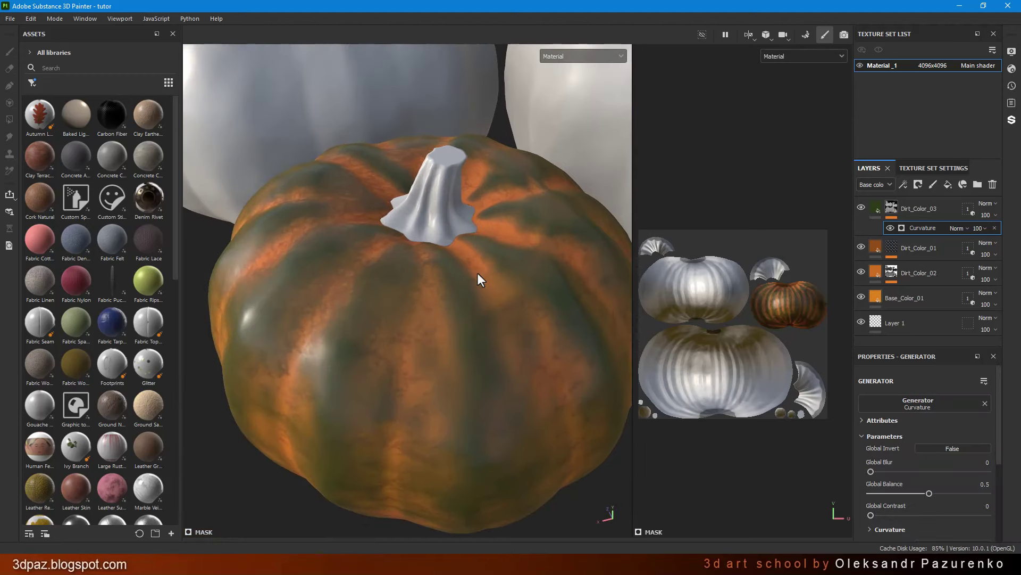
click(960, 448)
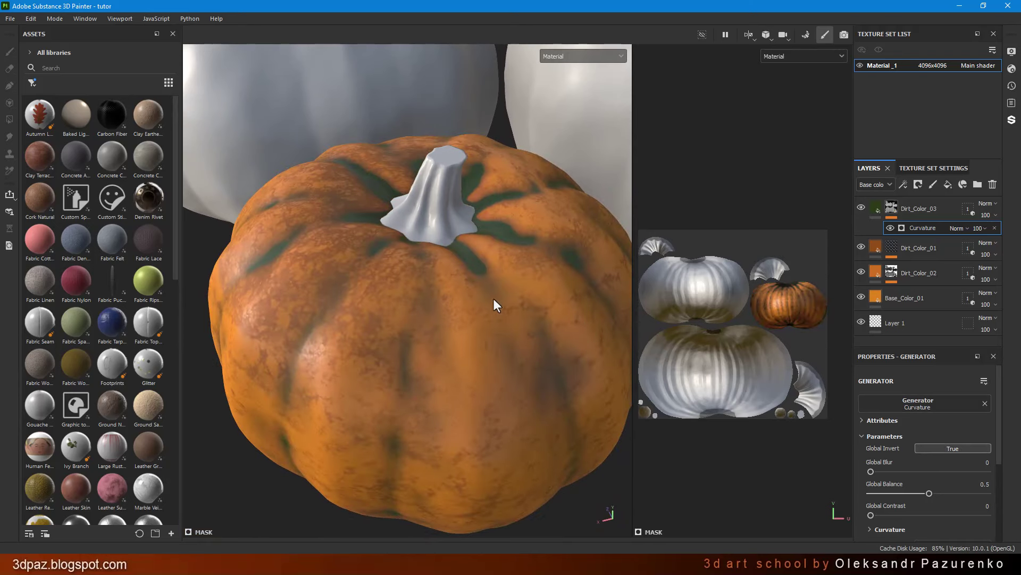
mouse_move(433, 270)
alt+mouse_down()
mouse_move(479, 326)
mouse_move(429, 285)
alt+mouse_up()
scroll(436, 261, up, 2)
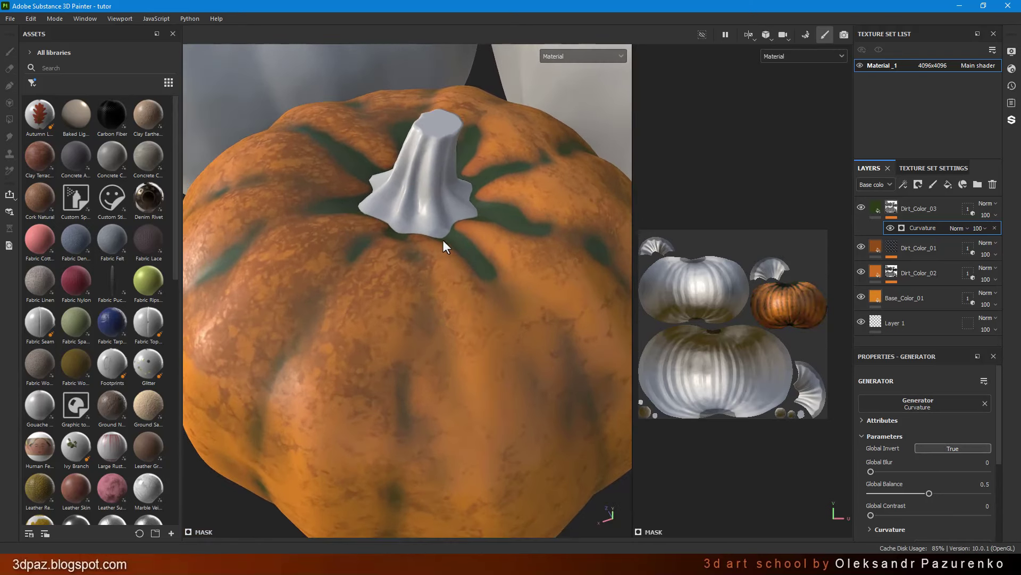
scroll(443, 240, up, 2)
scroll(455, 231, up, 1)
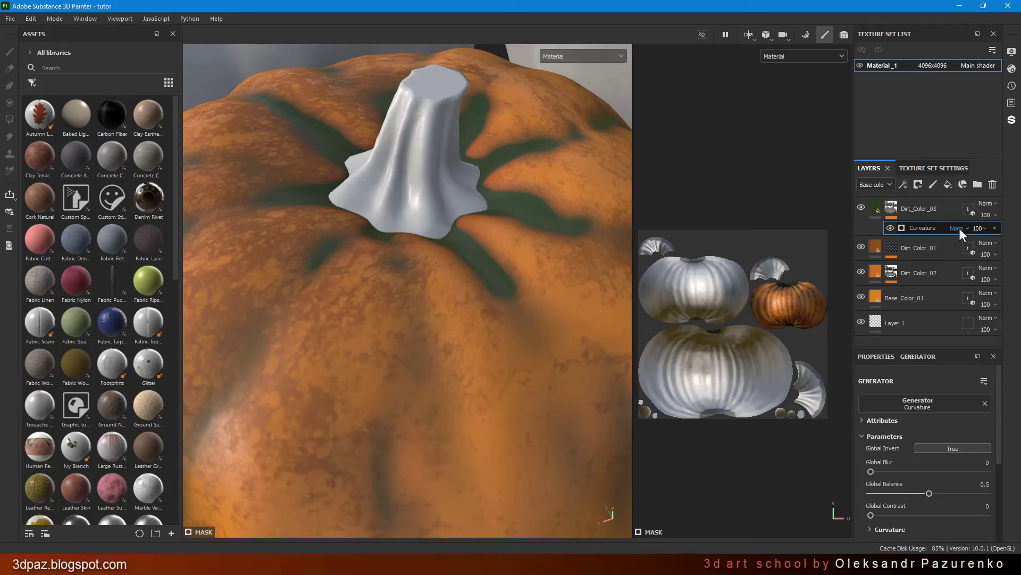
click(959, 228)
click(987, 230)
click(994, 247)
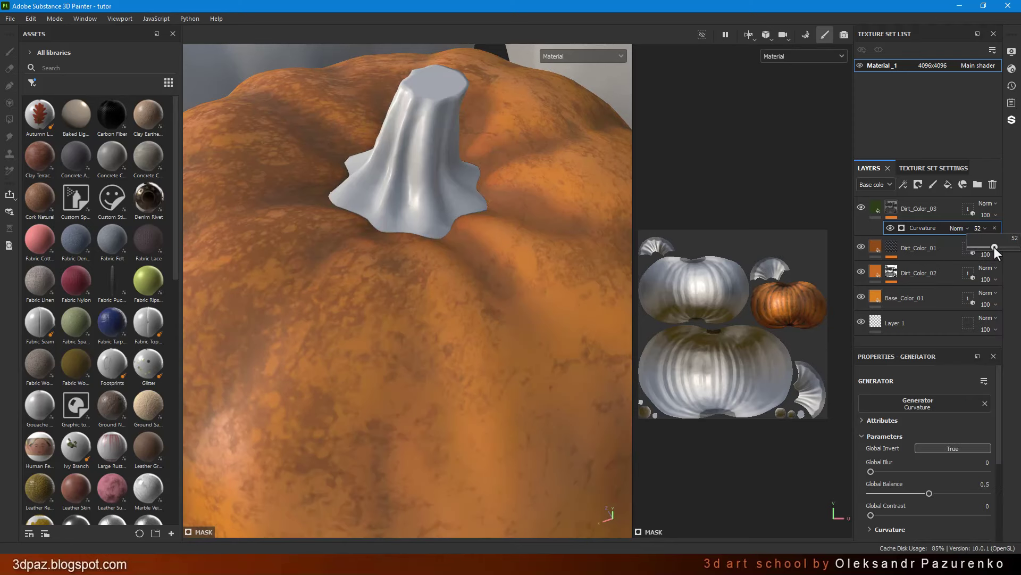
drag(992, 245, 990, 244)
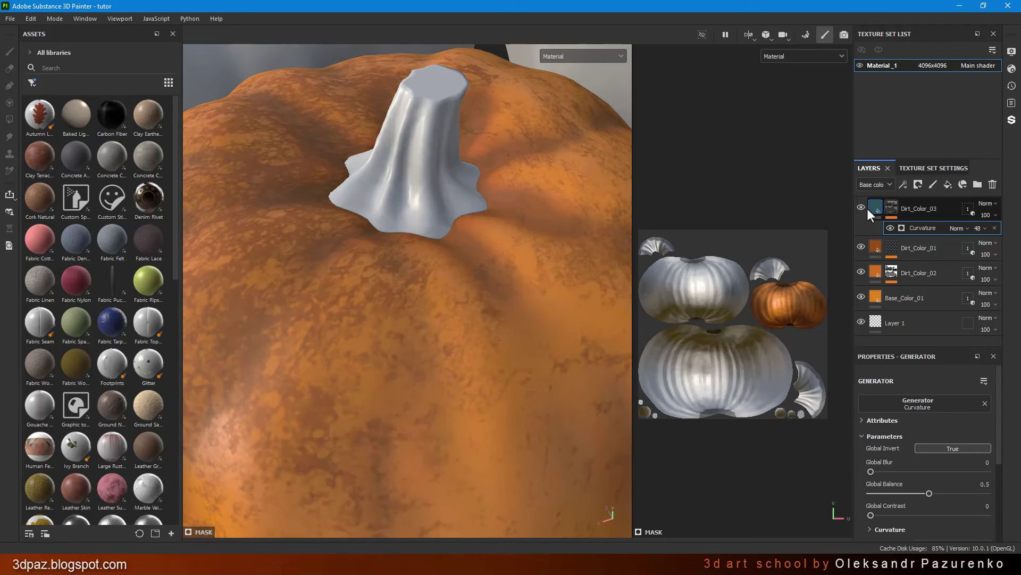
Set the Curvature mask's Global Blur to 1.6, Balance 0.41 and Contrast 0.39.
scroll(962, 439, down, 2)
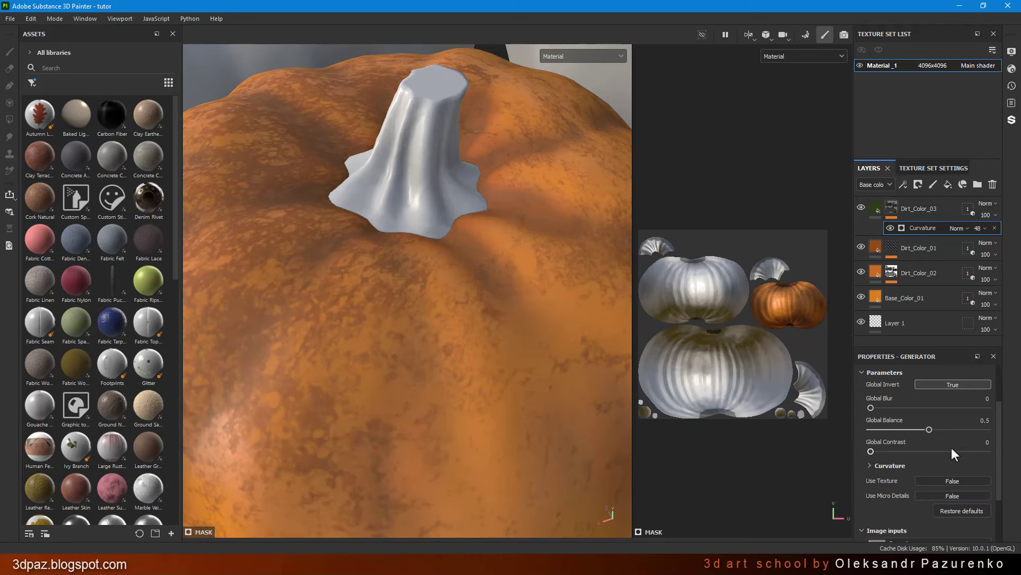
scroll(947, 477, up, 1)
scroll(952, 467, up, 1)
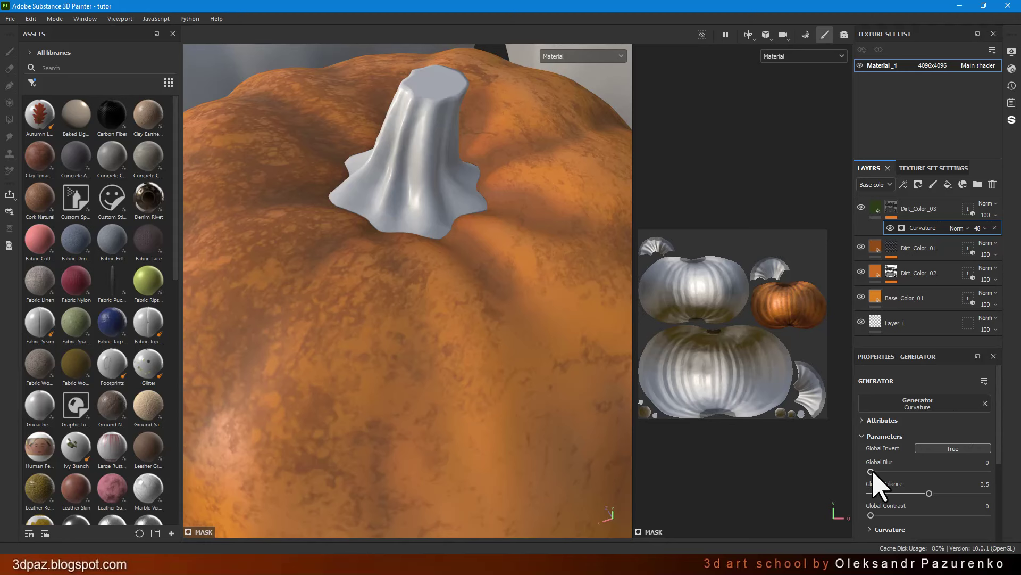
mouse_move(871, 471)
mouse_down()
mouse_move(896, 471)
mouse_move(883, 471)
mouse_up()
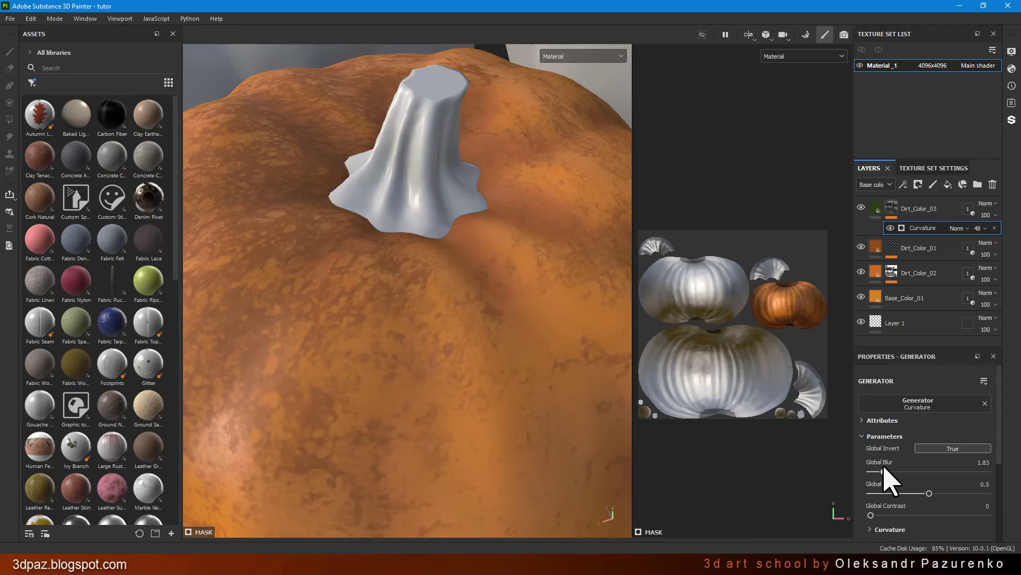
click(985, 462)
double_click(985, 462)
text(6)
key(Return)
drag(929, 493, 918, 493)
mouse_move(873, 515)
mouse_down()
mouse_move(930, 515)
mouse_move(919, 515)
mouse_up()
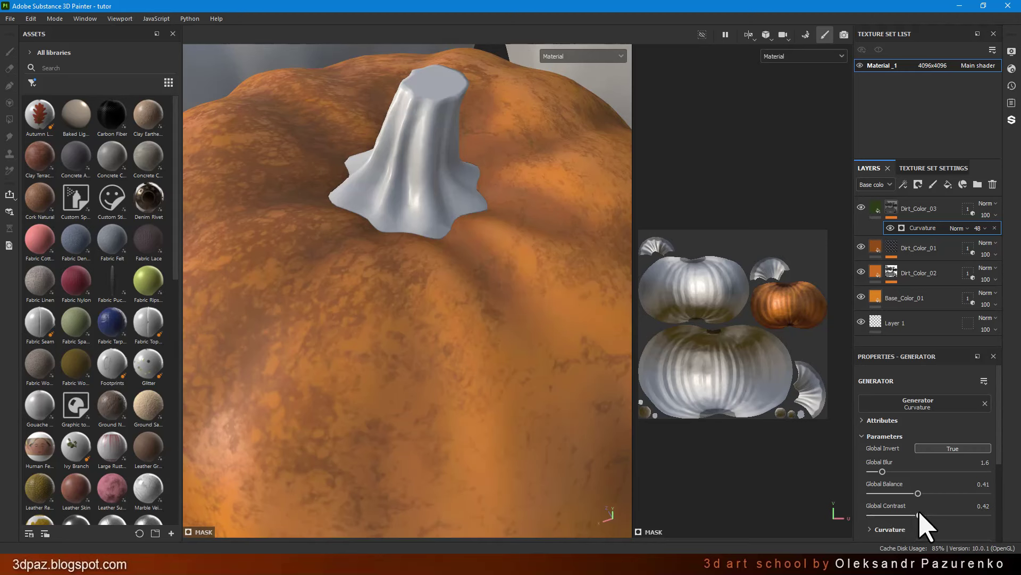
drag(919, 515, 916, 515)
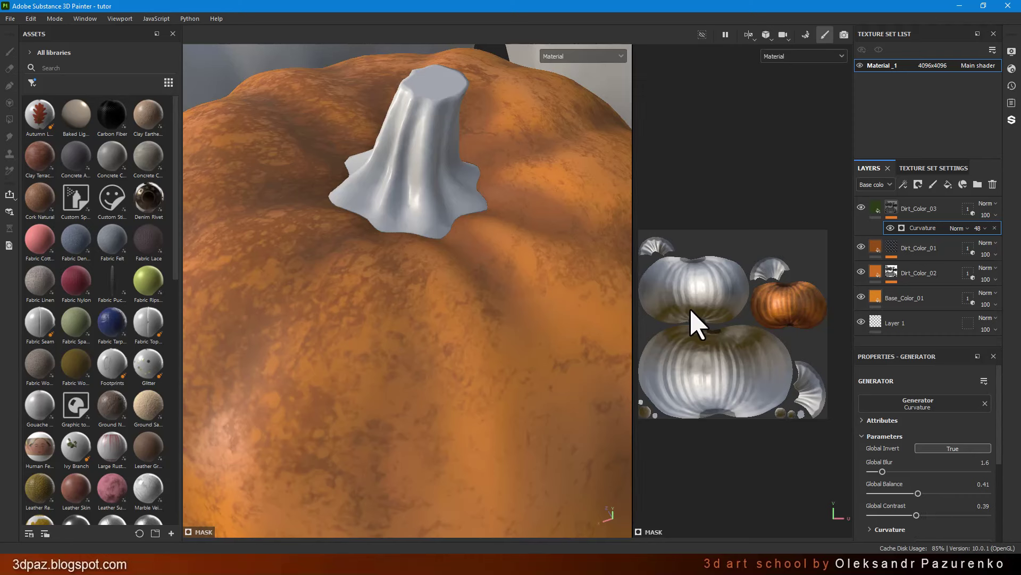
drag(926, 215, 930, 285)
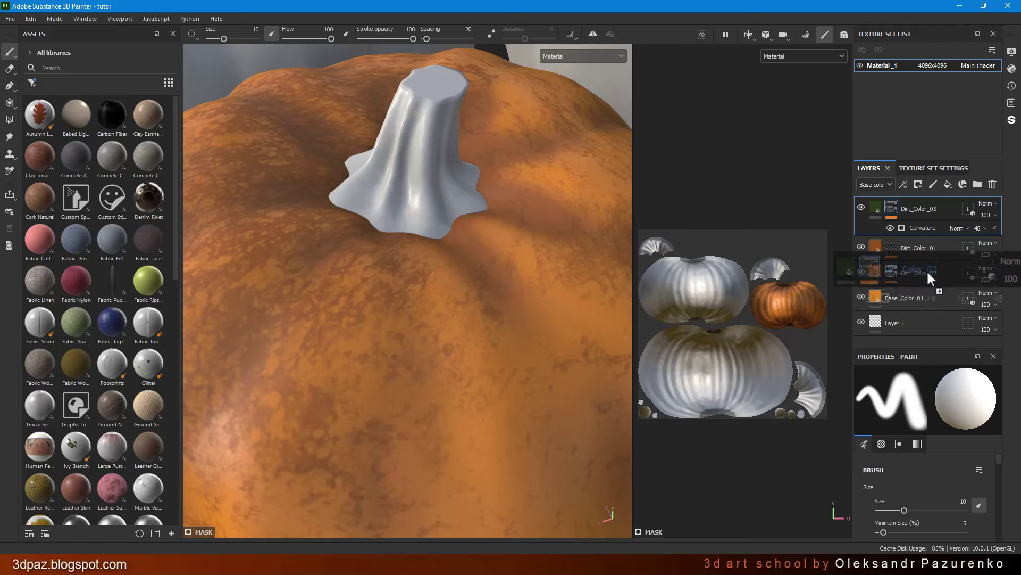
Move Dirt_Color_03 in the layer stack to sit between Dirt_Color_01 and Dirt_Color_02.
mouse_move(928, 280)
mouse_down()
mouse_move(933, 297)
mouse_move(939, 286)
mouse_up()
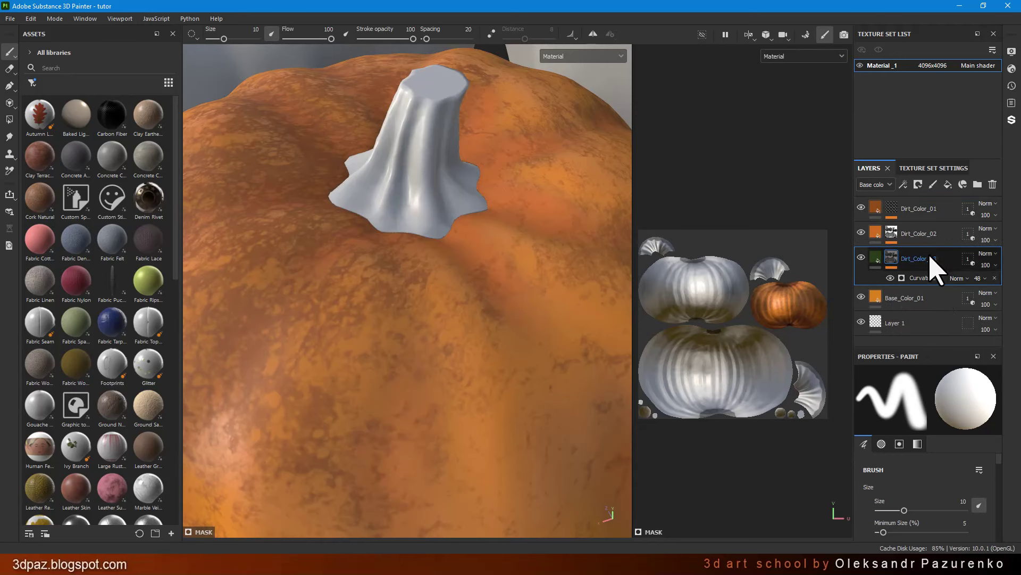
drag(931, 257, 940, 230)
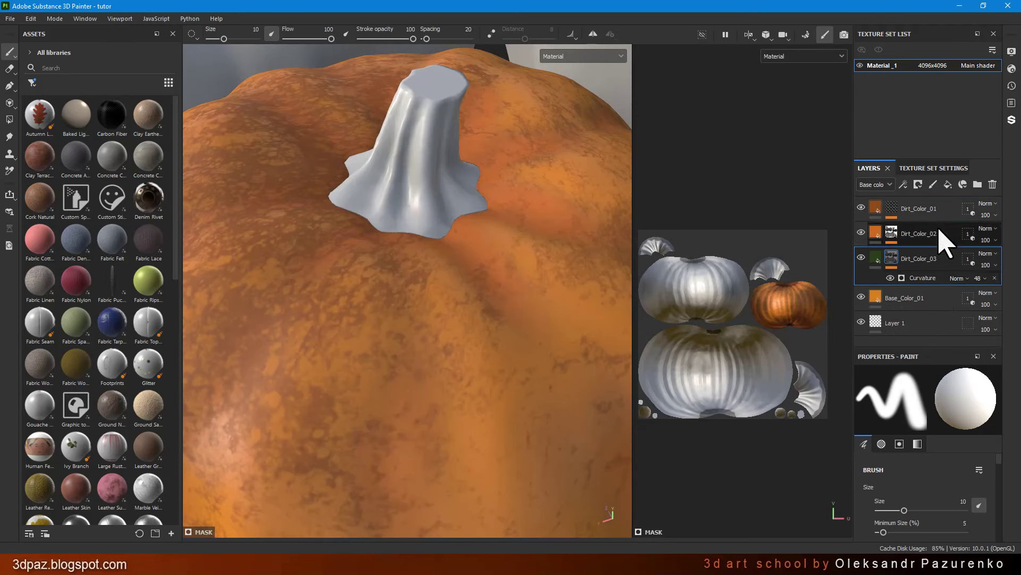
scroll(425, 372, down, 3)
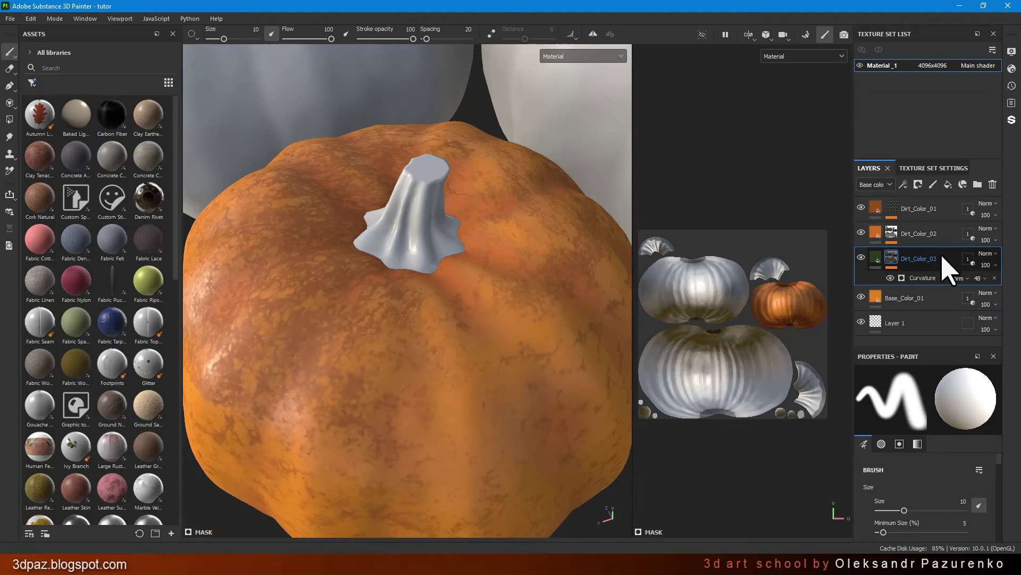
drag(941, 261, 940, 221)
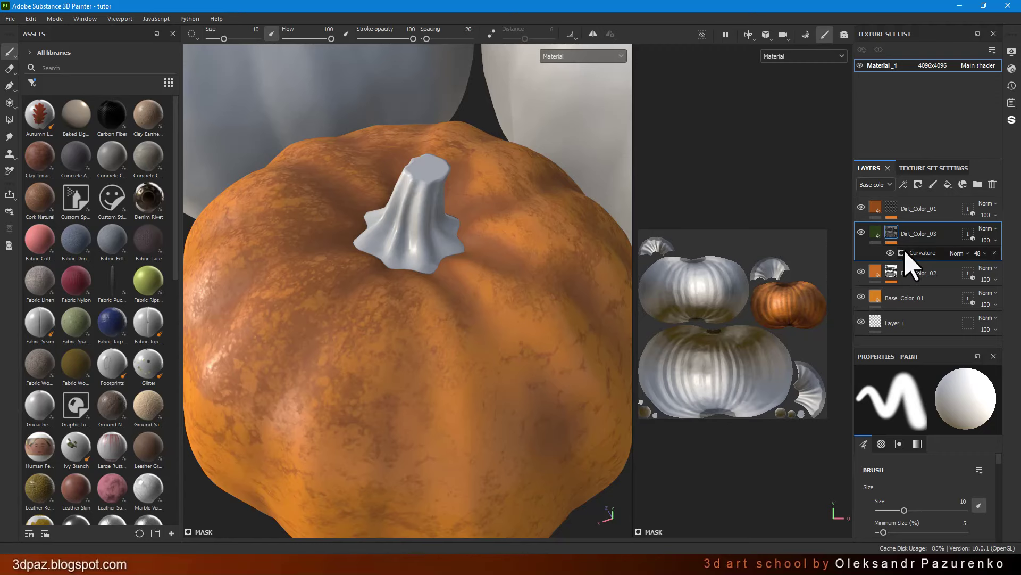
mouse_move(528, 298)
alt+mouse_down()
mouse_move(457, 302)
mouse_move(535, 273)
mouse_move(524, 281)
alt+mouse_up()
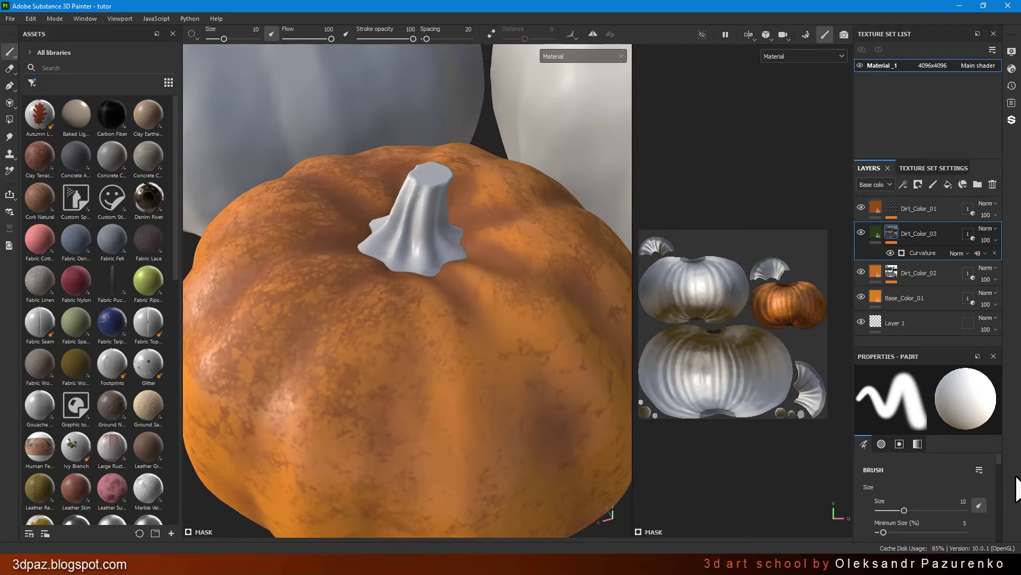
click(923, 252)
scroll(455, 228, down, 3)
Lower the Curvature mask's Global Contrast to 0.23.
mouse_move(476, 222)
alt+mouse_down()
mouse_move(451, 288)
mouse_move(483, 189)
mouse_move(484, 262)
alt+mouse_up()
scroll(485, 253, up, 3)
scroll(495, 250, up, 2)
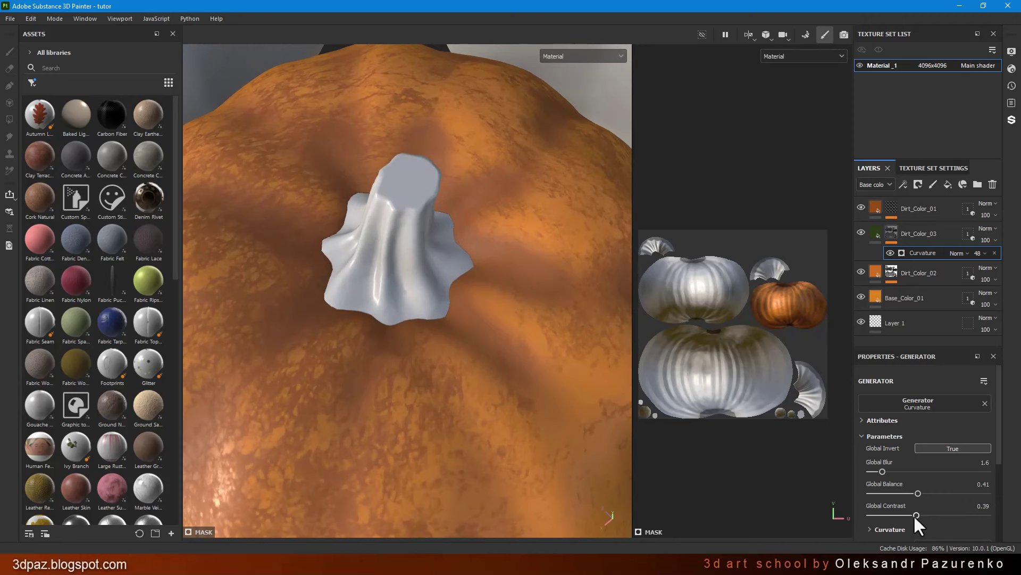
drag(908, 516, 903, 515)
Orbit around the pumpkin to review the softer dirt from side, front and top views.
mouse_move(476, 333)
alt+mouse_down()
mouse_move(469, 349)
mouse_move(563, 319)
mouse_move(486, 324)
mouse_move(452, 280)
alt+mouse_up()
scroll(445, 378, down, 3)
mouse_move(444, 378)
alt+middle_down()
mouse_move(465, 258)
mouse_move(438, 299)
alt+middle_up()
scroll(341, 313, up, 2)
scroll(424, 333, down, 2)
mouse_move(424, 333)
alt+mouse_down()
mouse_move(516, 388)
mouse_move(446, 333)
alt+mouse_up()
scroll(447, 333, up, 3)
mouse_move(493, 360)
alt+mouse_down()
mouse_move(393, 331)
mouse_move(338, 285)
mouse_move(424, 235)
mouse_move(449, 348)
alt+mouse_up()
scroll(449, 348, down, 2)
mouse_move(463, 417)
alt+mouse_down()
mouse_move(520, 365)
mouse_move(513, 388)
mouse_move(475, 266)
mouse_move(490, 337)
alt+mouse_up()
scroll(513, 387, up, 2)
scroll(491, 338, up, 2)
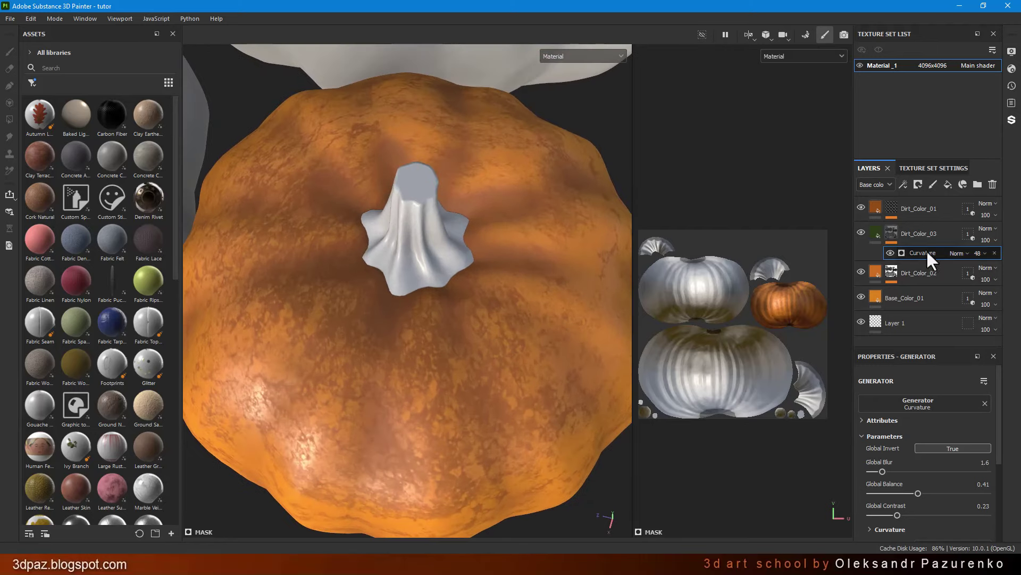
Select the Dirt_Color_01 fill layer and orbit to review the pumpkin's stem and texture.
click(866, 207)
scroll(939, 445, down, 1)
scroll(940, 448, down, 1)
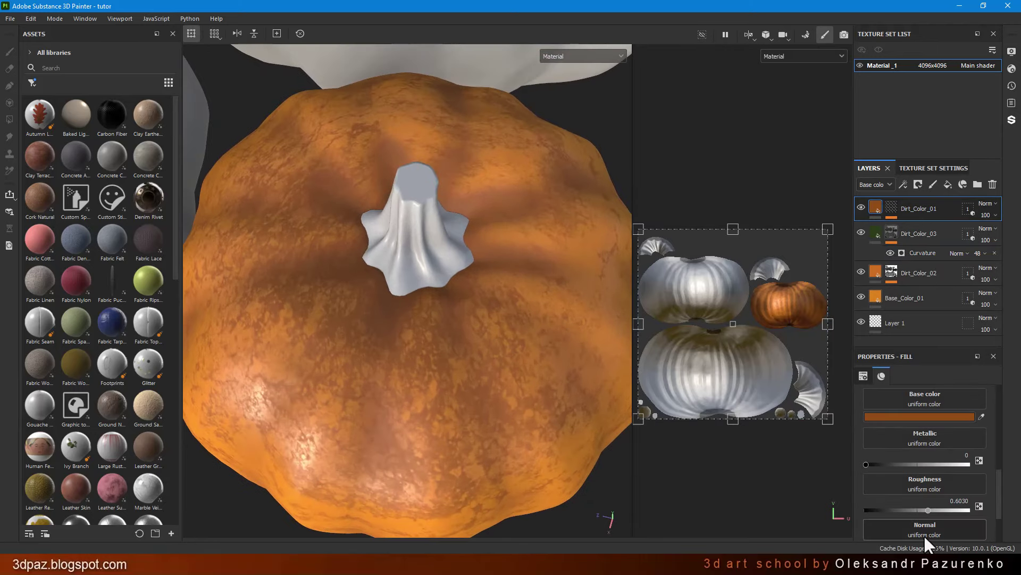
mouse_move(493, 356)
alt+mouse_down()
mouse_move(397, 383)
mouse_move(500, 349)
mouse_move(344, 285)
alt+mouse_up()
mouse_move(252, 248)
alt+mouse_down()
mouse_move(228, 228)
mouse_move(183, 221)
mouse_move(191, 201)
mouse_move(490, 229)
mouse_move(553, 282)
mouse_move(529, 282)
mouse_move(606, 256)
mouse_move(459, 328)
mouse_move(431, 310)
alt+mouse_up()
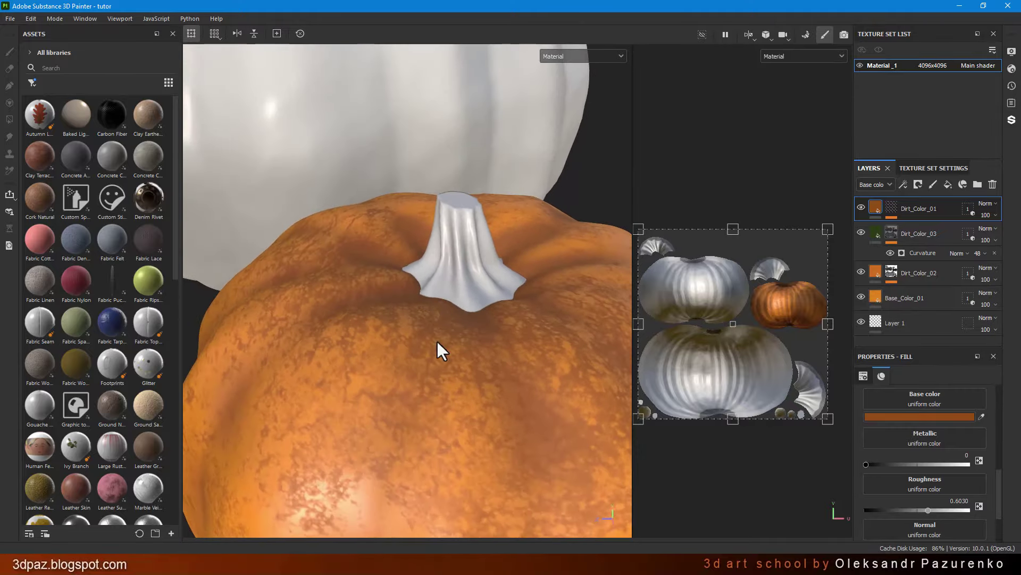
scroll(394, 255, down, 3)
scroll(487, 356, down, 1)
alt+drag(453, 344, 393, 318)
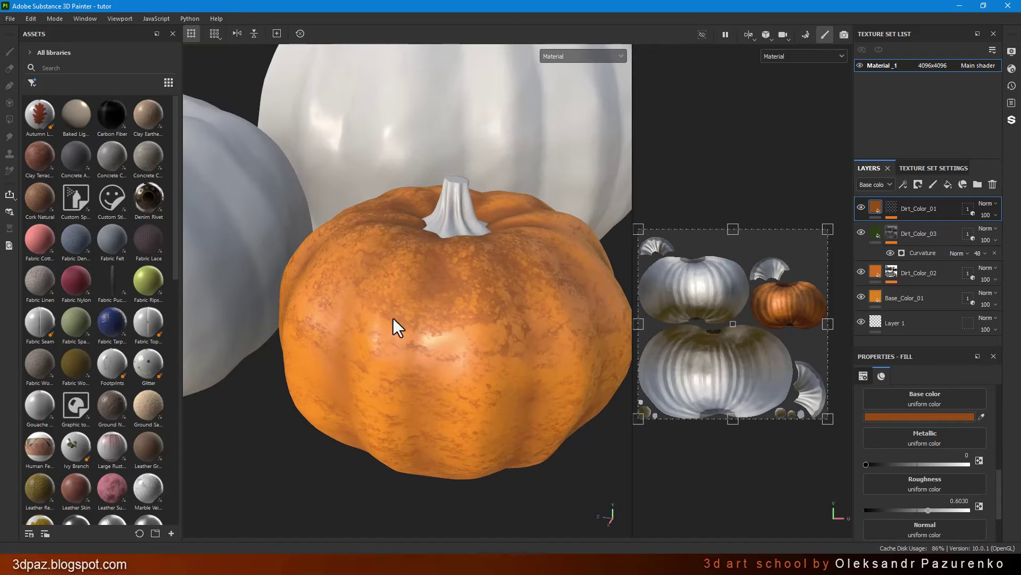
mouse_move(454, 354)
alt+mouse_down()
mouse_move(440, 349)
mouse_move(462, 342)
mouse_move(461, 289)
mouse_move(465, 383)
mouse_move(540, 369)
mouse_move(543, 356)
mouse_move(526, 358)
mouse_move(522, 443)
mouse_move(525, 358)
mouse_move(488, 397)
mouse_move(453, 308)
mouse_move(540, 317)
mouse_move(551, 365)
mouse_move(538, 443)
alt+mouse_up()
mouse_move(470, 355)
alt+mouse_down()
mouse_move(467, 339)
mouse_move(472, 364)
alt+mouse_up()
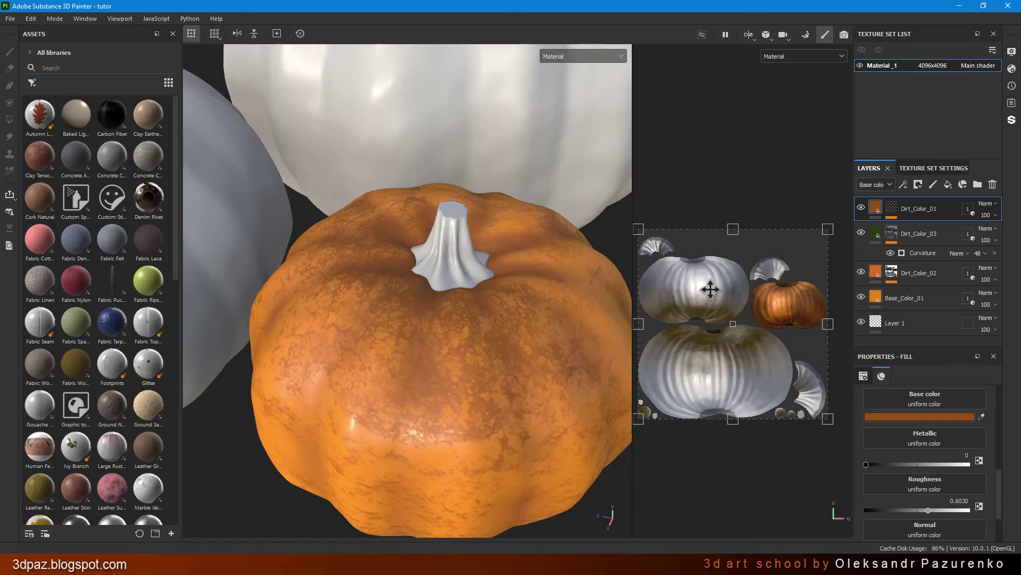
Add a new paint layer, Layer 2, with an empty filter effect.
click(933, 185)
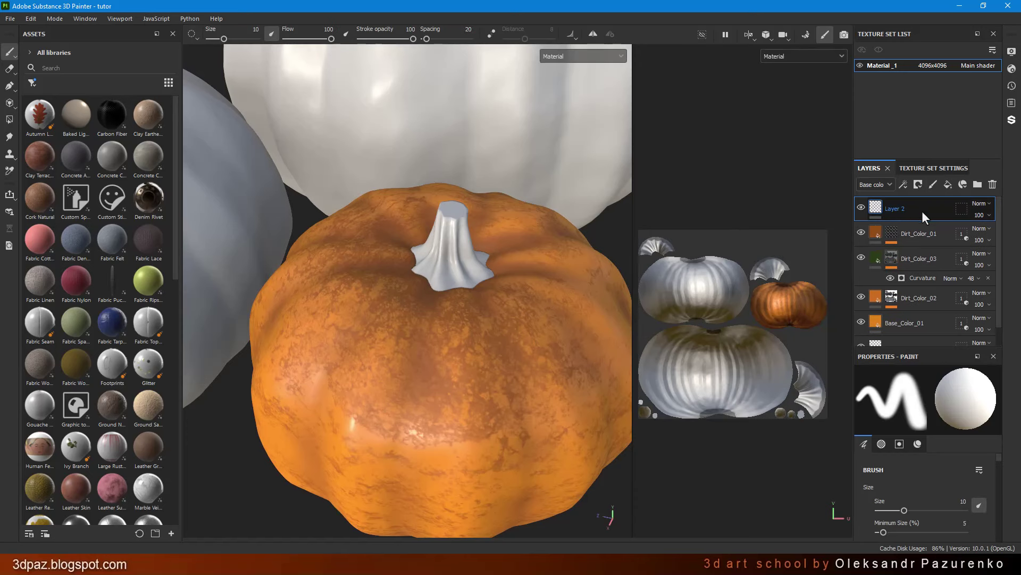
click(905, 184)
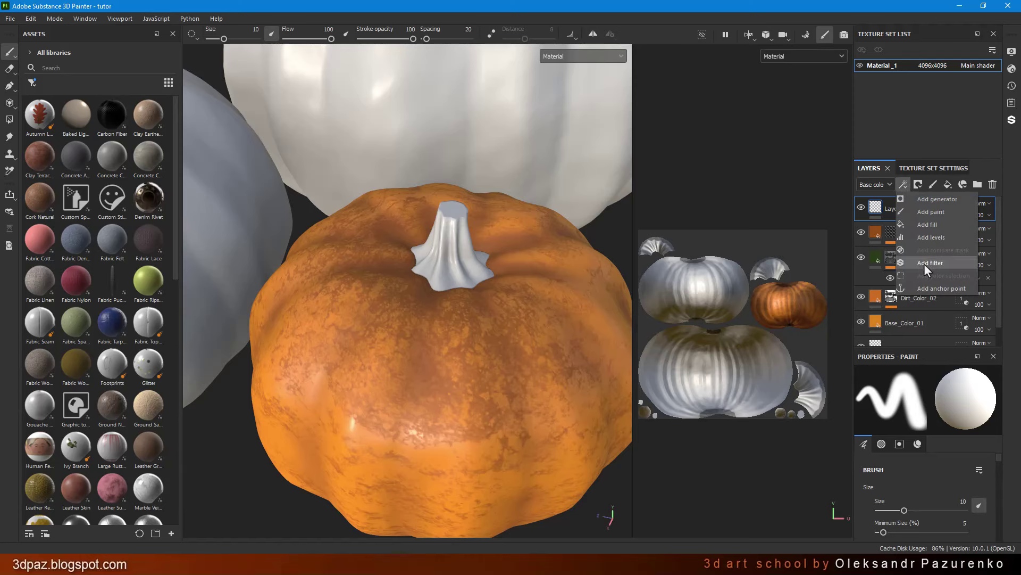
click(952, 267)
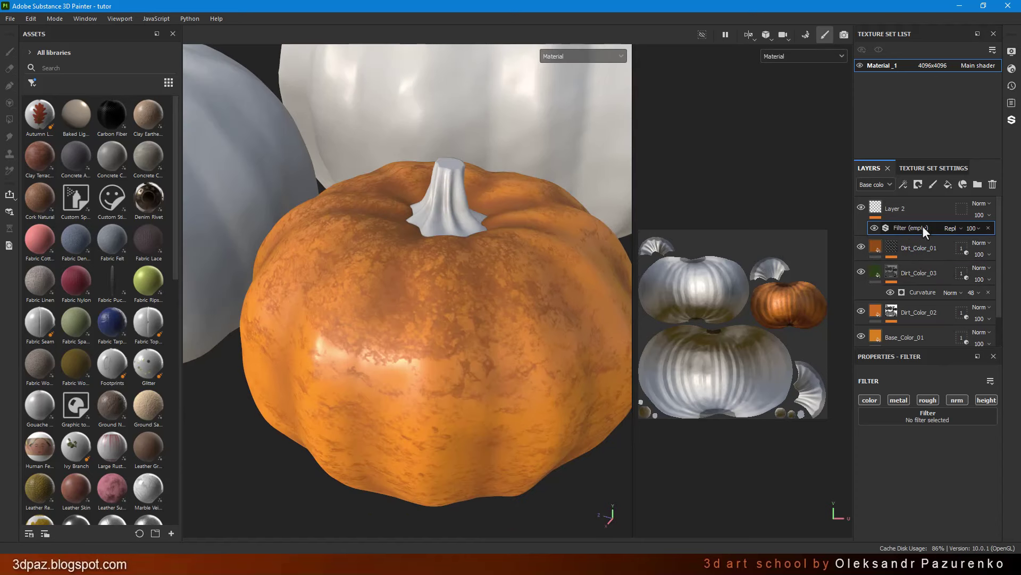
Search the filter picker for 'main' and apply the MatFinish Grainy filter.
click(927, 419)
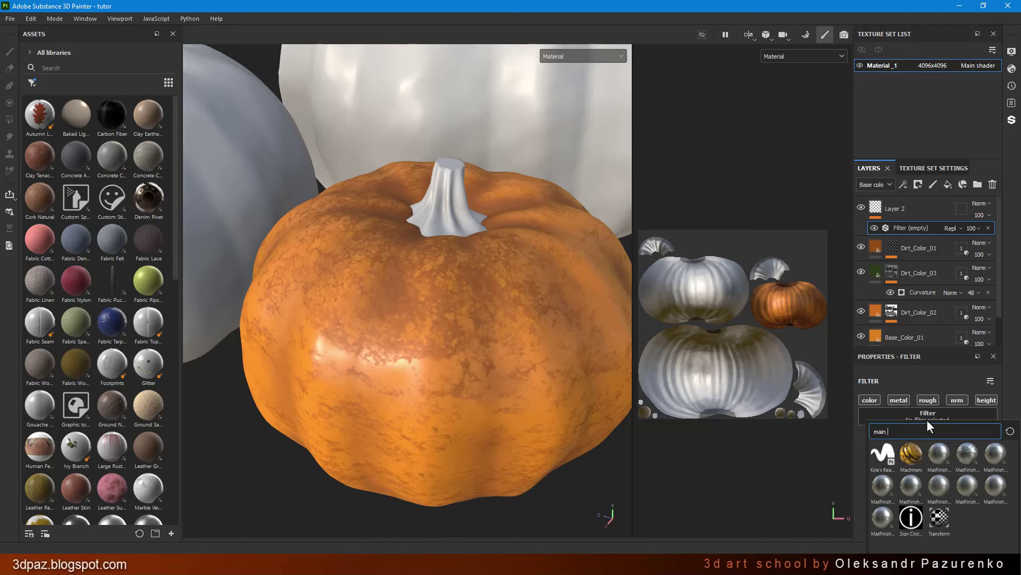
key(BackSpace)
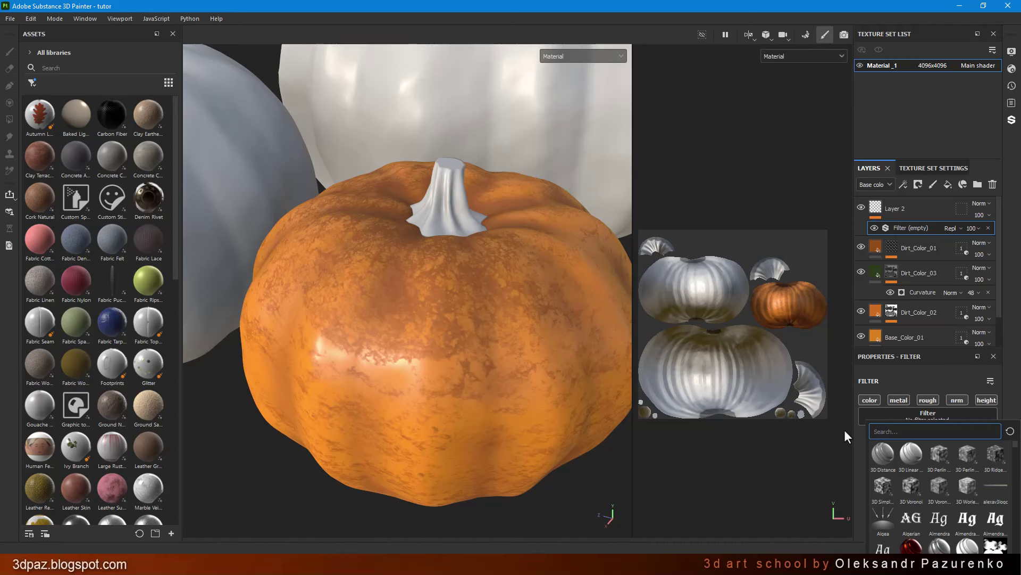
text(ma)
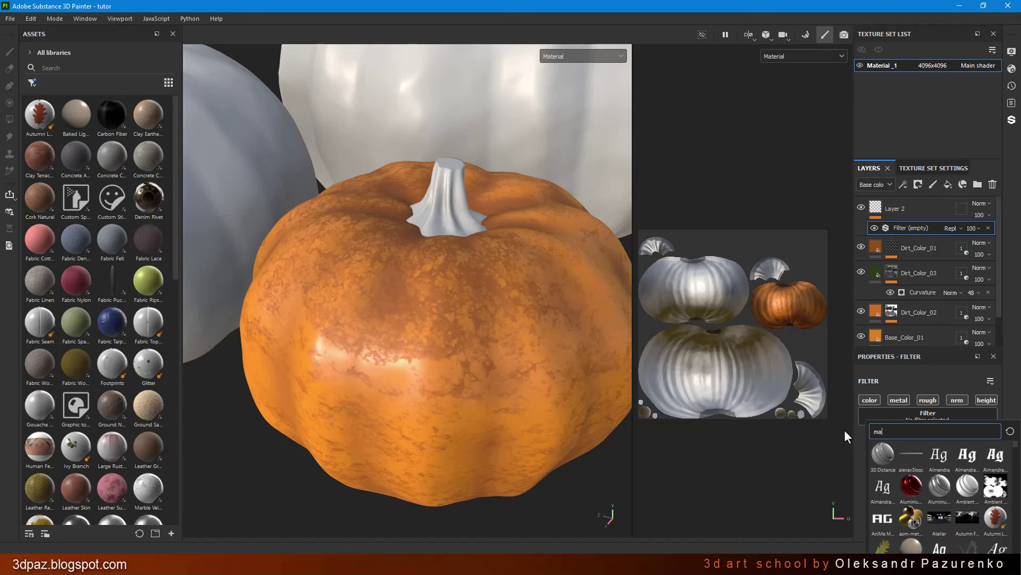
text(in)
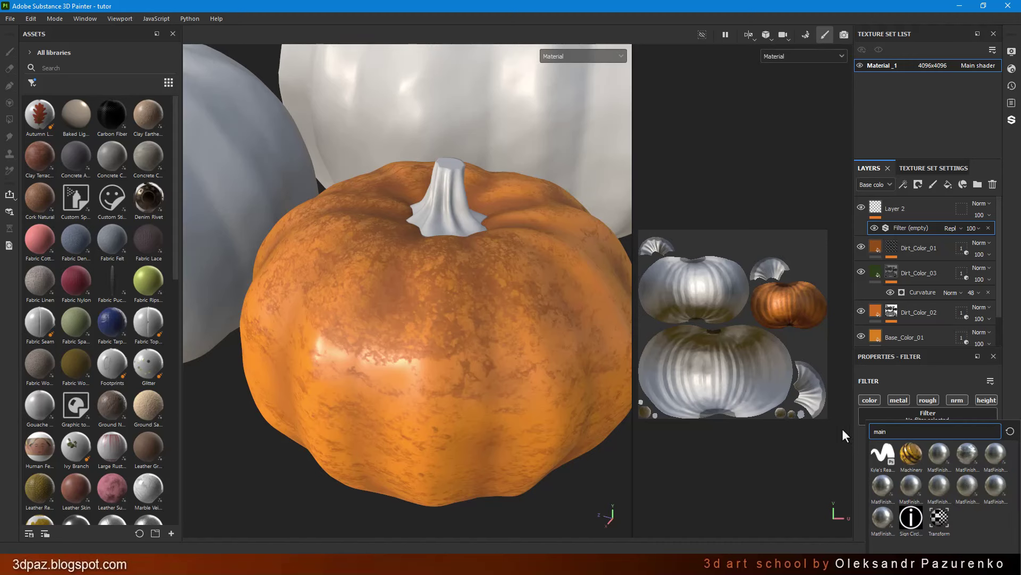
mouse_move(995, 457)
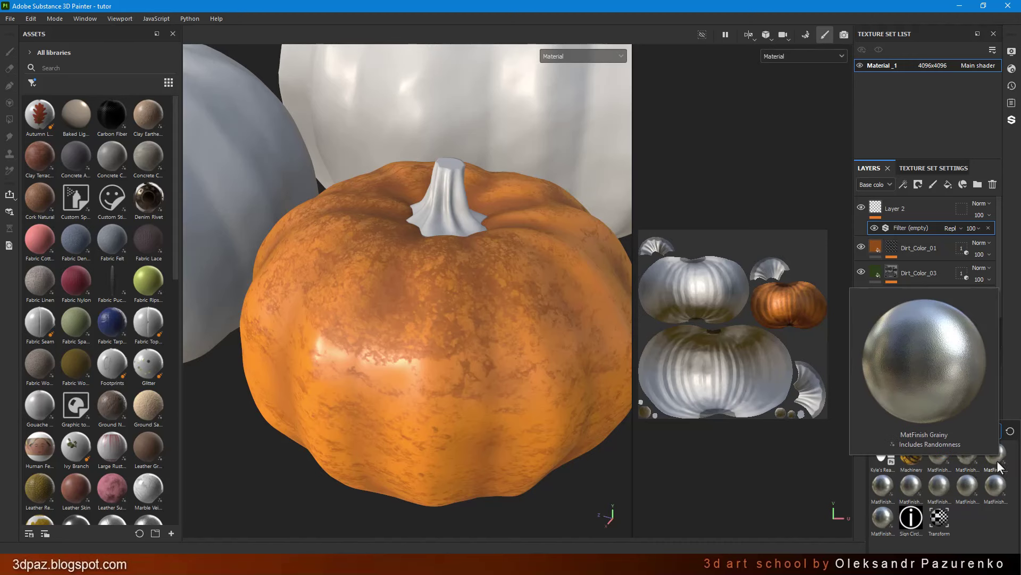
click(998, 461)
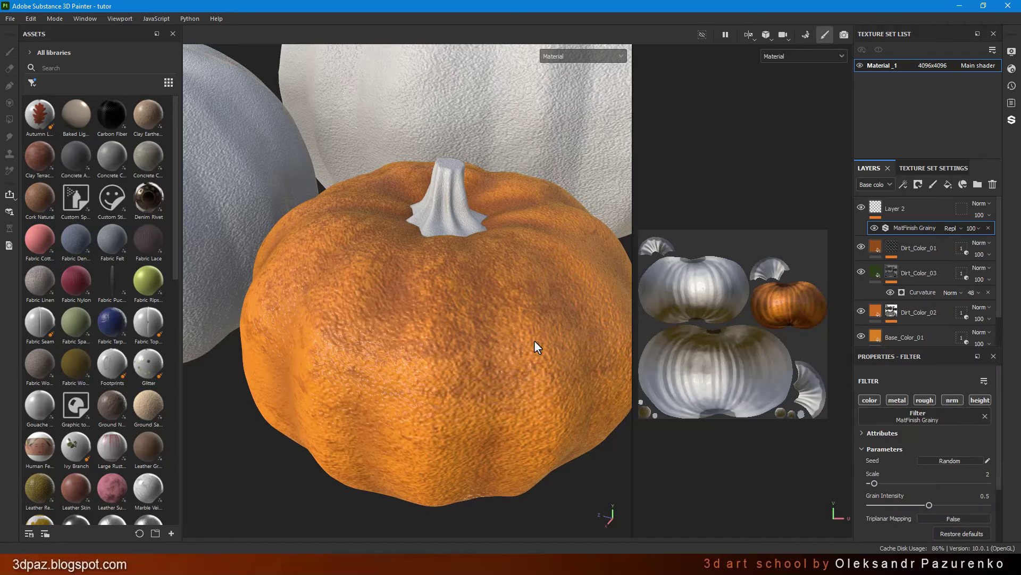
Restrict Layer 2 to Object003 by excluding Object001 and Object002 in its geometry mask.
middle_drag(486, 122, 497, 193)
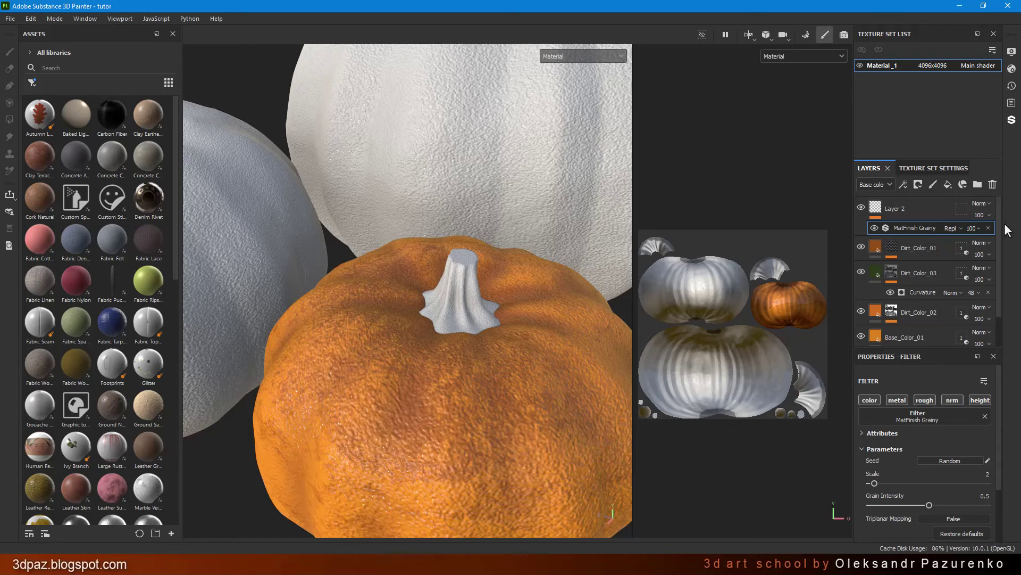
click(963, 208)
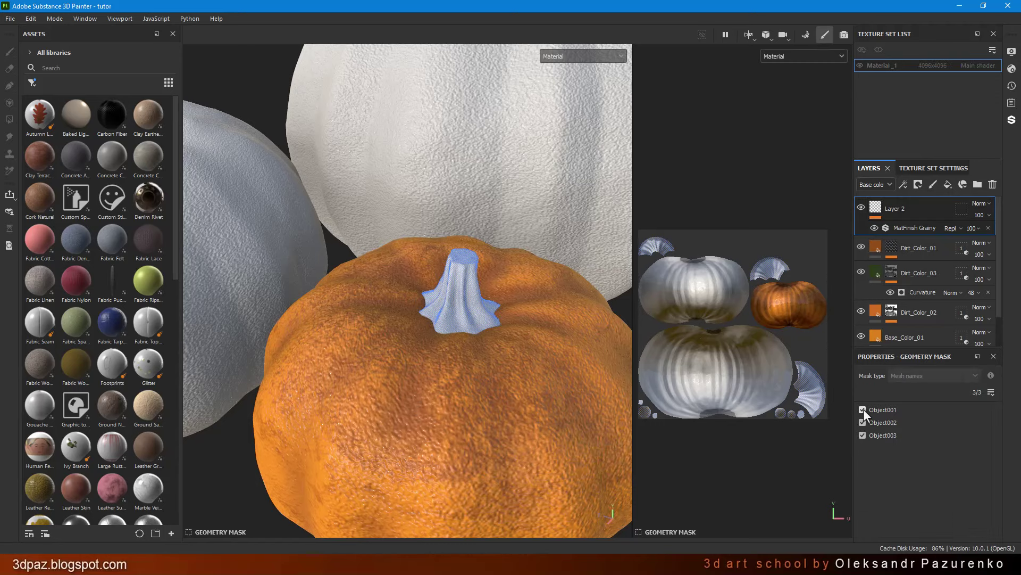
click(862, 409)
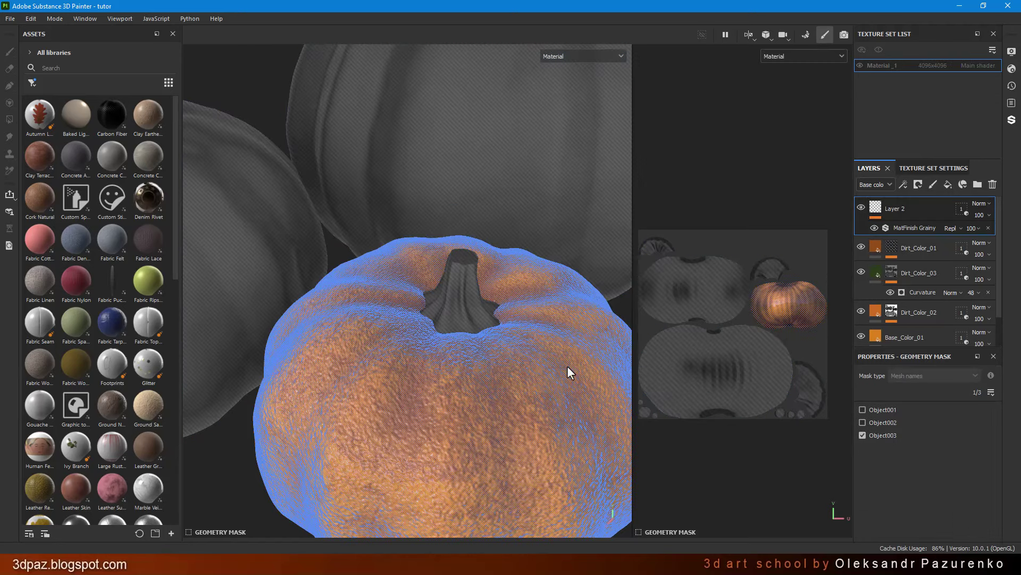
click(920, 227)
scroll(481, 289, down, 3)
key(ctrl+z)
key(ctrl+z)
scroll(506, 346, up, 2)
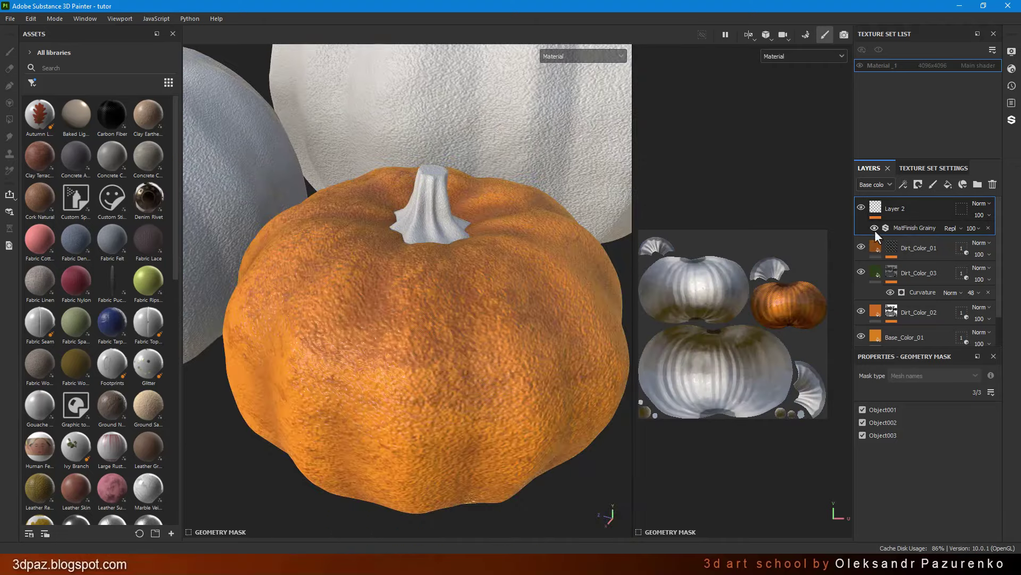
click(863, 422)
click(863, 409)
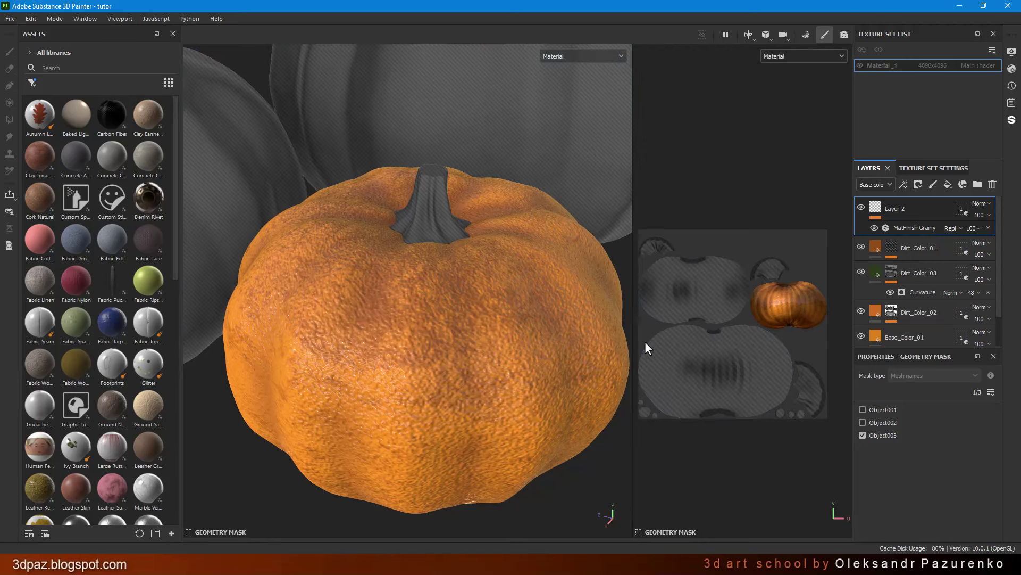
click(920, 250)
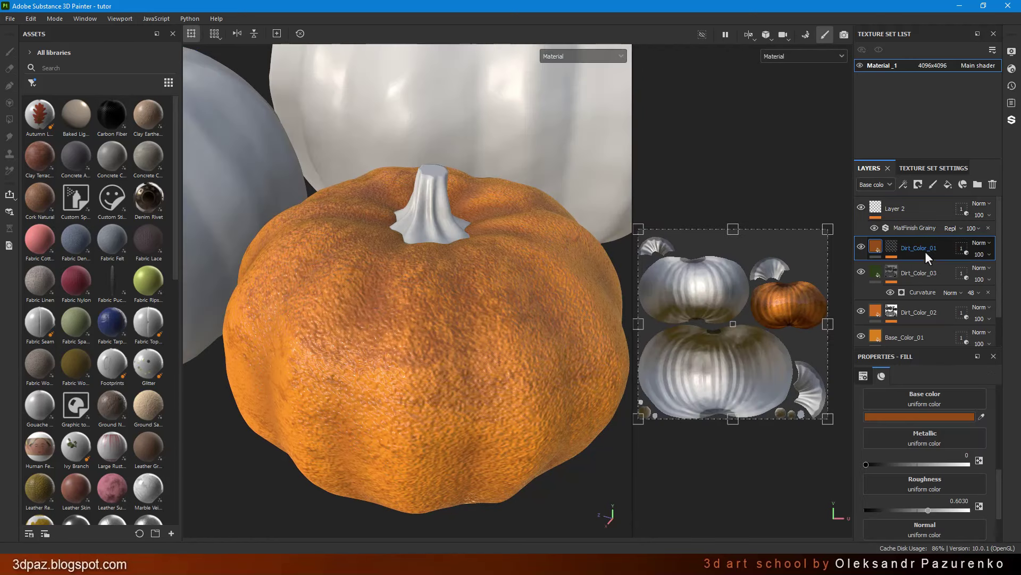
click(928, 213)
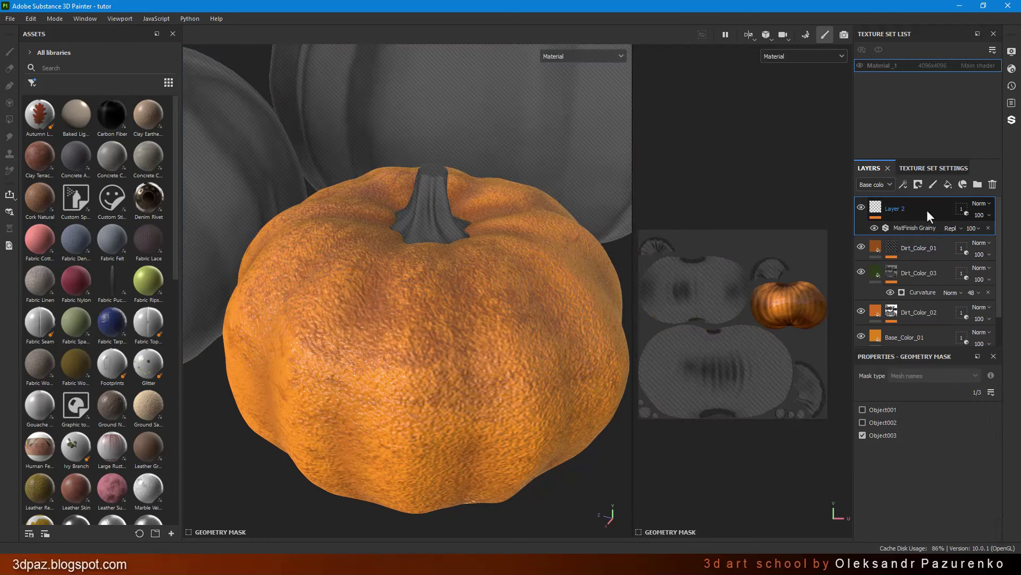
Select the MatFinish Grainy filter to show its Scale and Grain Intensity parameters.
click(863, 227)
scroll(381, 312, up, 2)
scroll(401, 315, up, 3)
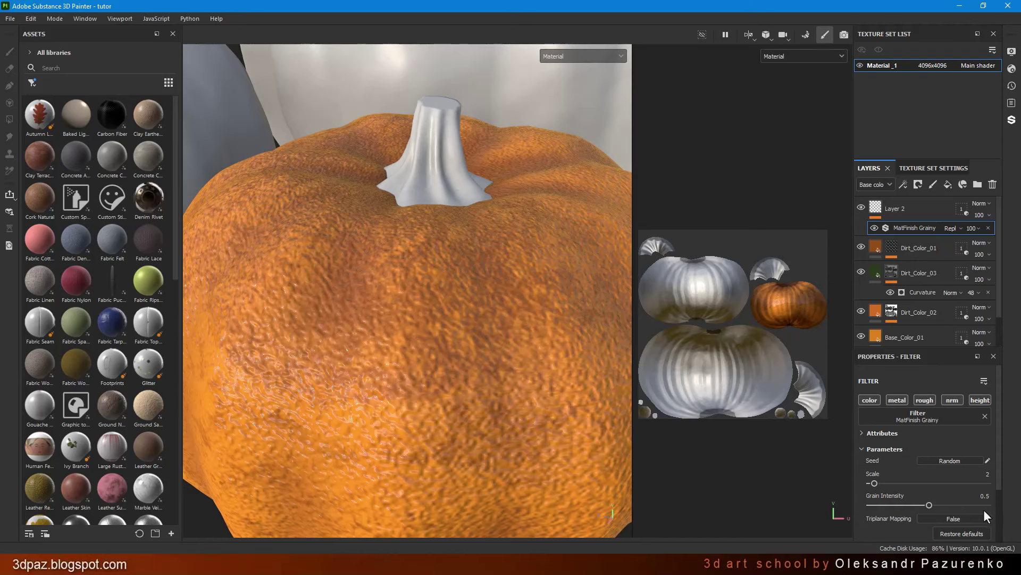
Set MatFinish Grainy to Scale 1 and Grain Intensity 0.06, with its roughness channel off.
click(988, 474)
text(1)
key(Return)
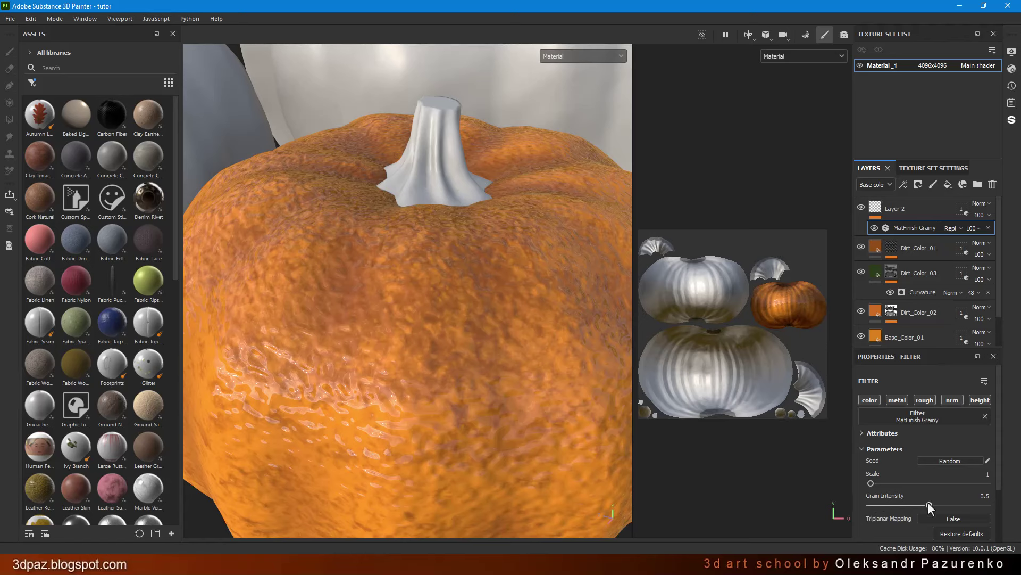
drag(927, 504, 877, 507)
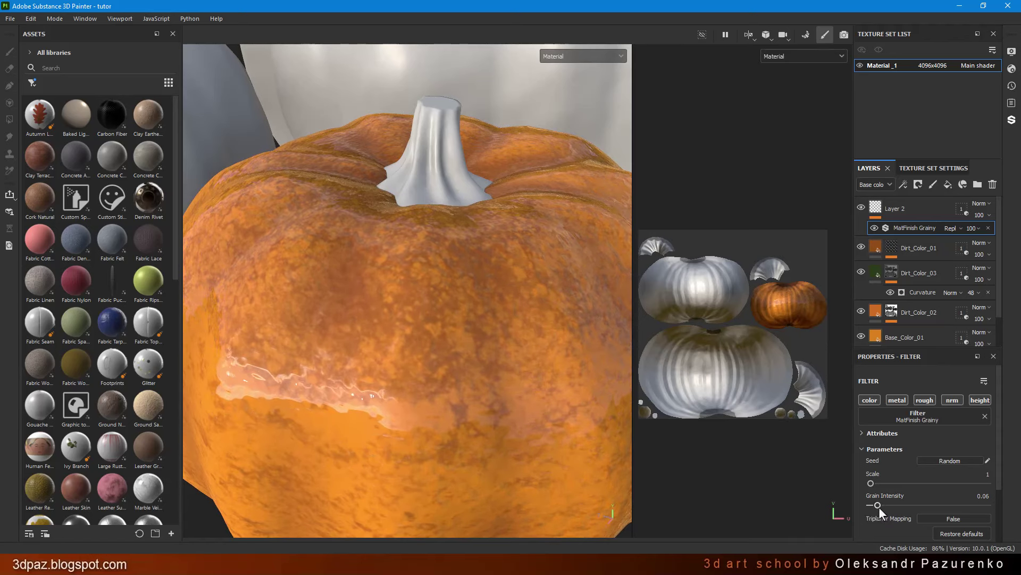
mouse_move(503, 359)
alt+mouse_down()
mouse_move(440, 404)
mouse_move(471, 344)
mouse_move(535, 358)
mouse_move(553, 410)
mouse_move(463, 412)
mouse_move(436, 333)
mouse_move(520, 308)
mouse_move(490, 342)
alt+mouse_up()
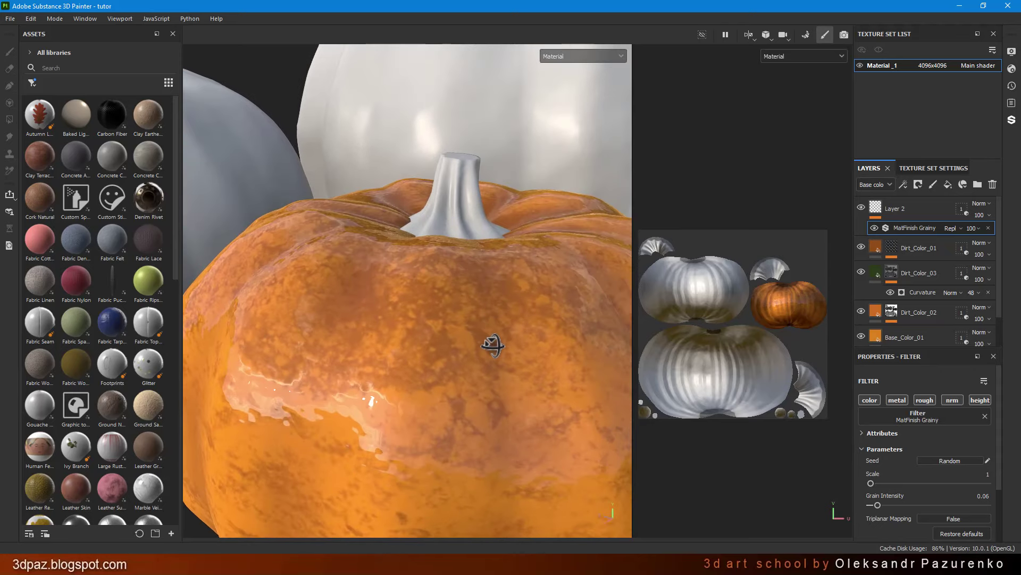
click(923, 400)
mouse_move(500, 363)
alt+mouse_down()
mouse_move(490, 413)
mouse_move(454, 364)
mouse_move(484, 397)
mouse_move(461, 317)
mouse_move(449, 299)
mouse_move(424, 294)
alt+mouse_up()
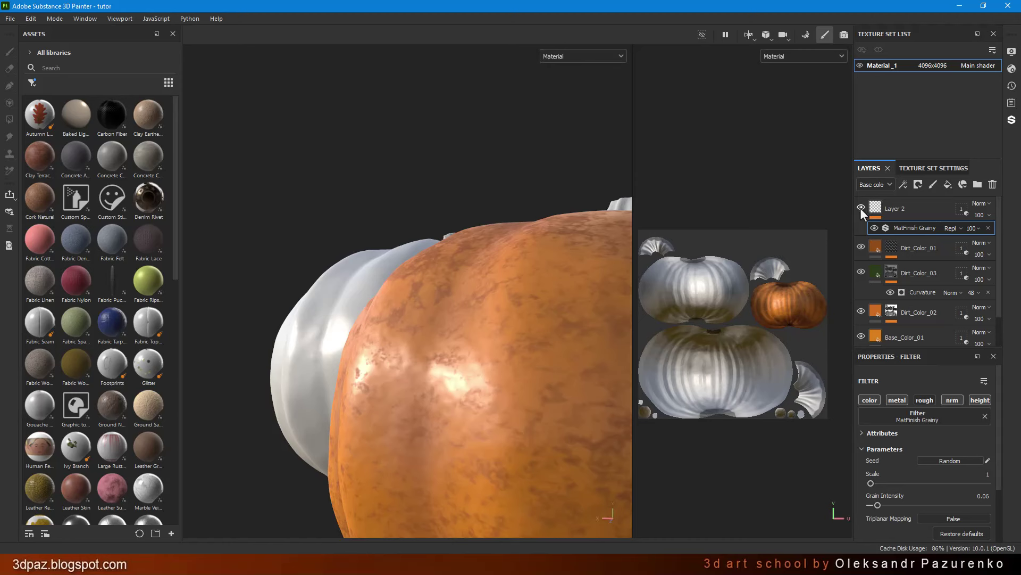
Rename Layer 2, the grainy-filter layer, to Normal_01.
click(895, 209)
double_click(894, 209)
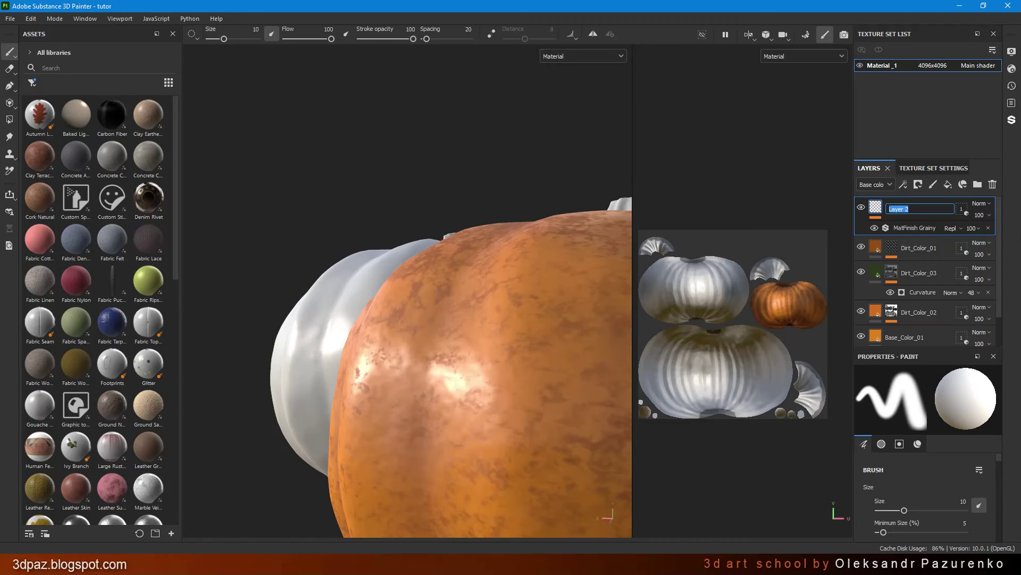
text(No)
text(rmal)
text(_01)
key(Return)
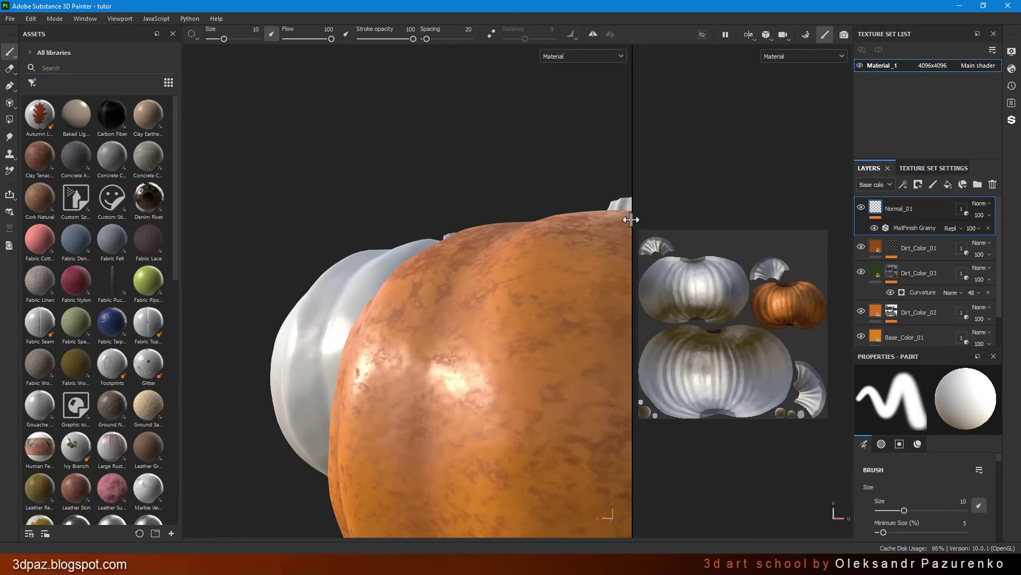
Add a new empty paint layer above it named Normal_02.
mouse_move(548, 133)
alt+mouse_down()
mouse_move(583, 193)
mouse_move(588, 182)
alt+mouse_up()
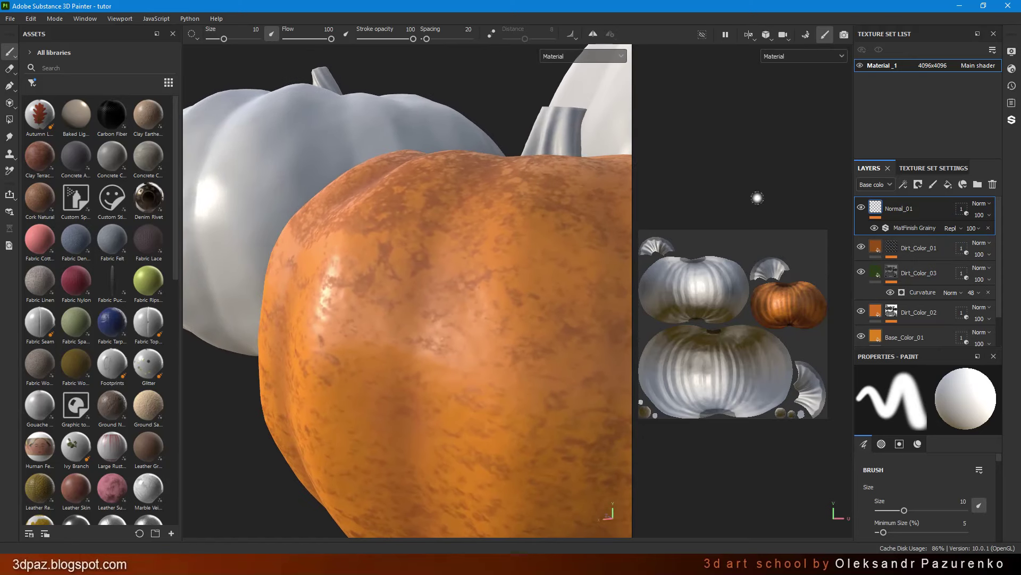
click(934, 182)
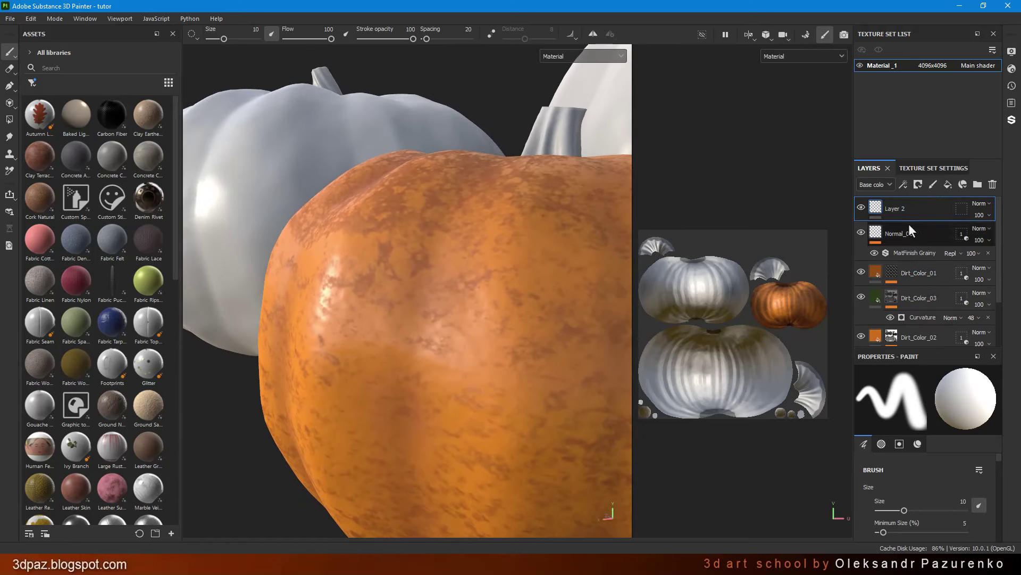
double_click(899, 208)
text(Normal_)
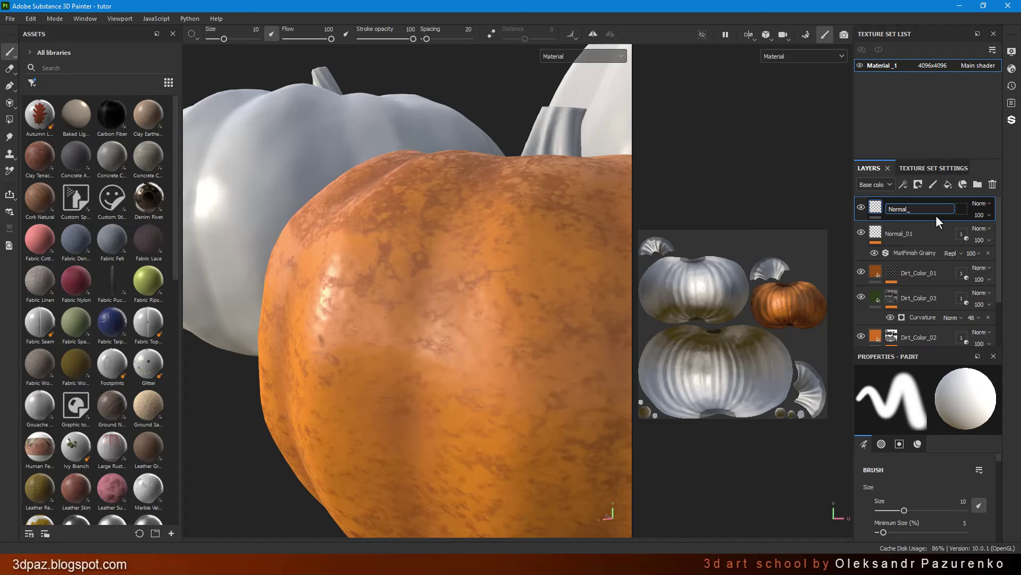
text(02)
key(Return)
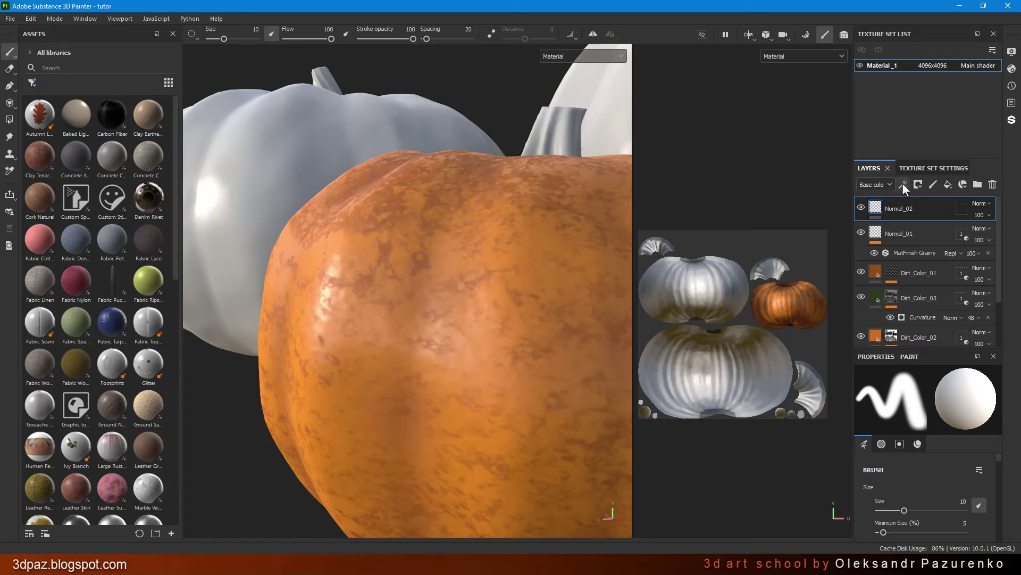
Add an empty filter effect to Normal_02 and open its filter picker showing 'main' matches.
click(904, 184)
click(938, 263)
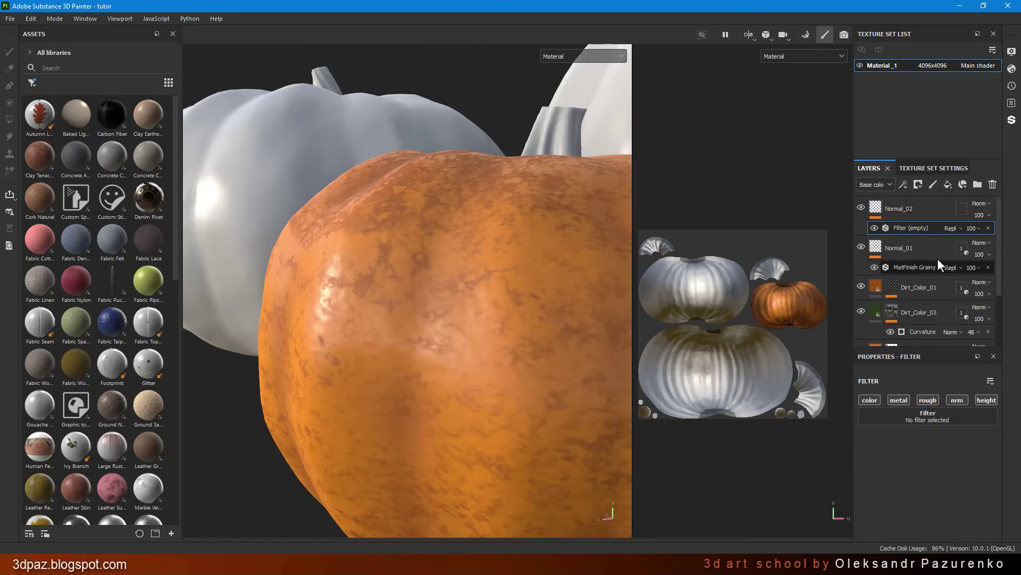
click(930, 419)
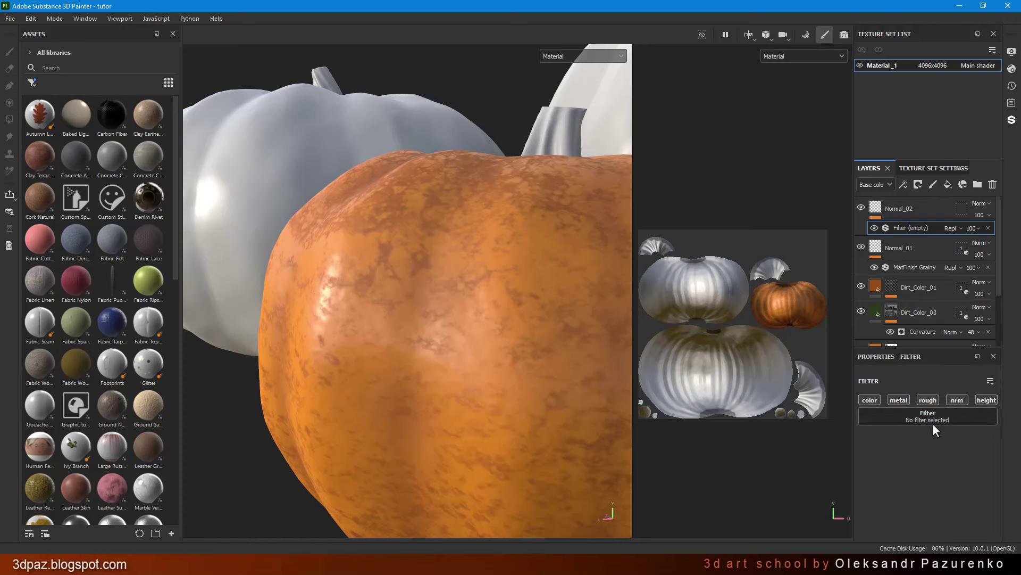
click(932, 417)
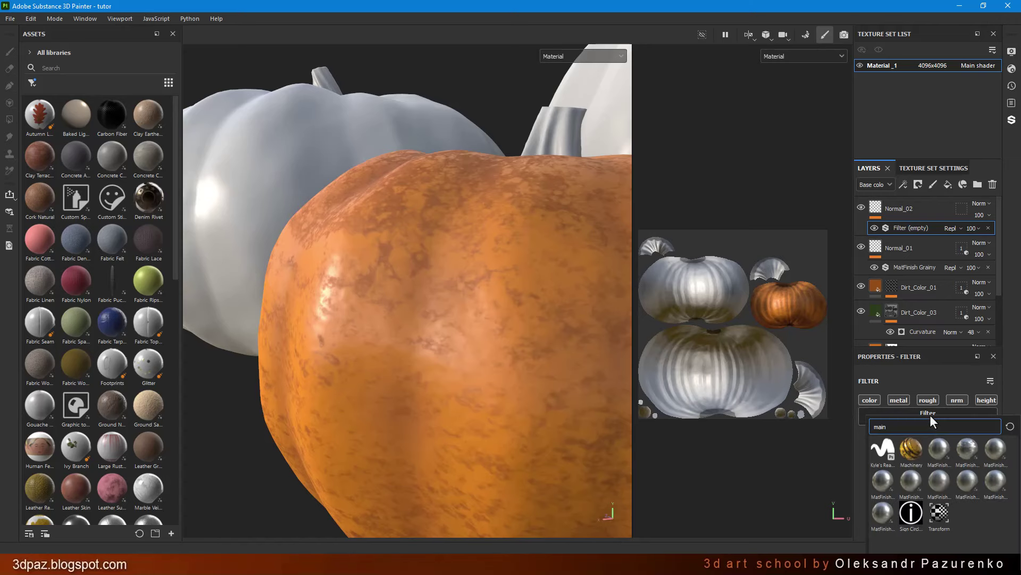
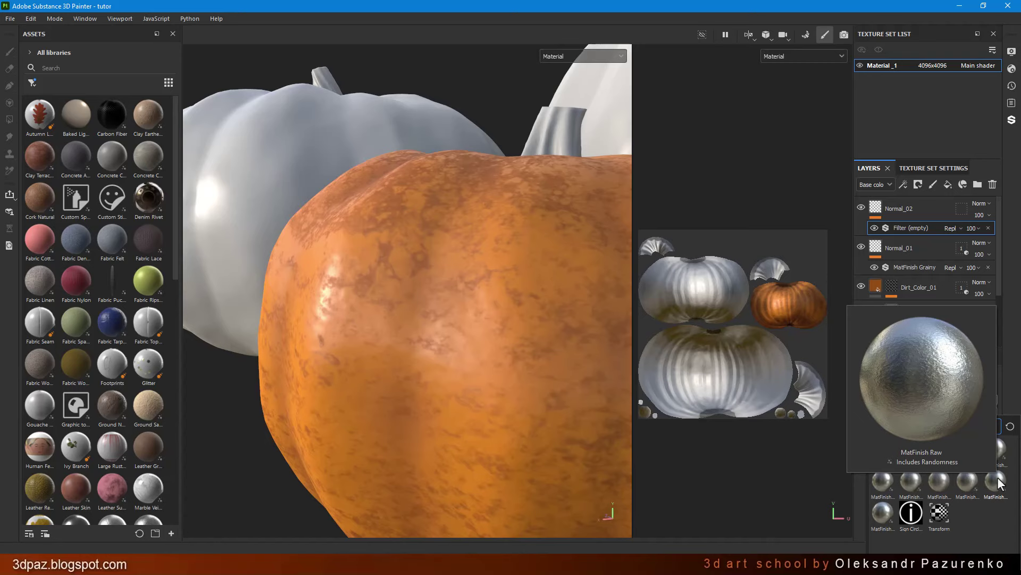
Apply the MatFinish Raw filter to Normal_02 and check which pumpkin its geometry mask covers.
click(997, 476)
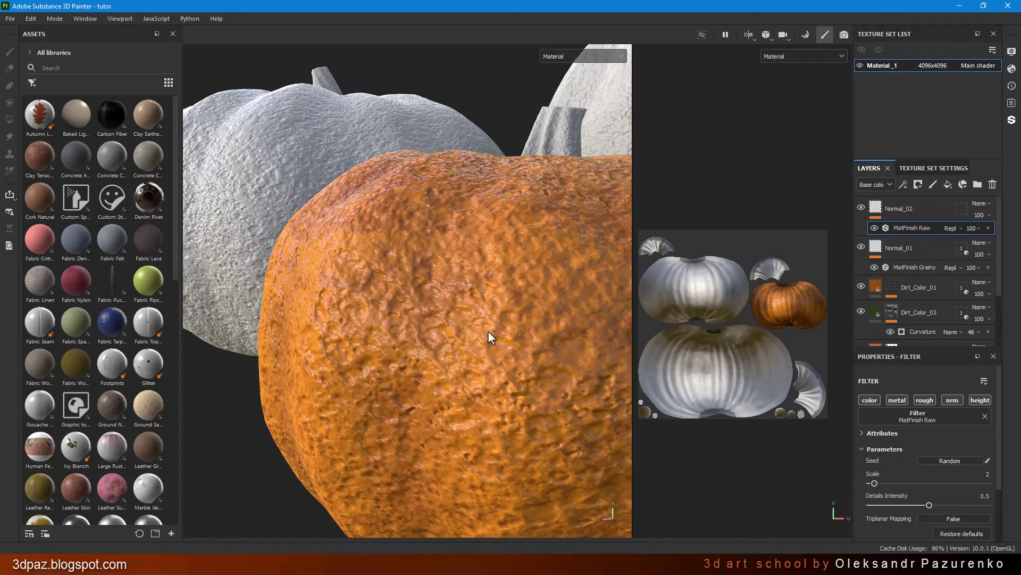
click(962, 209)
click(862, 435)
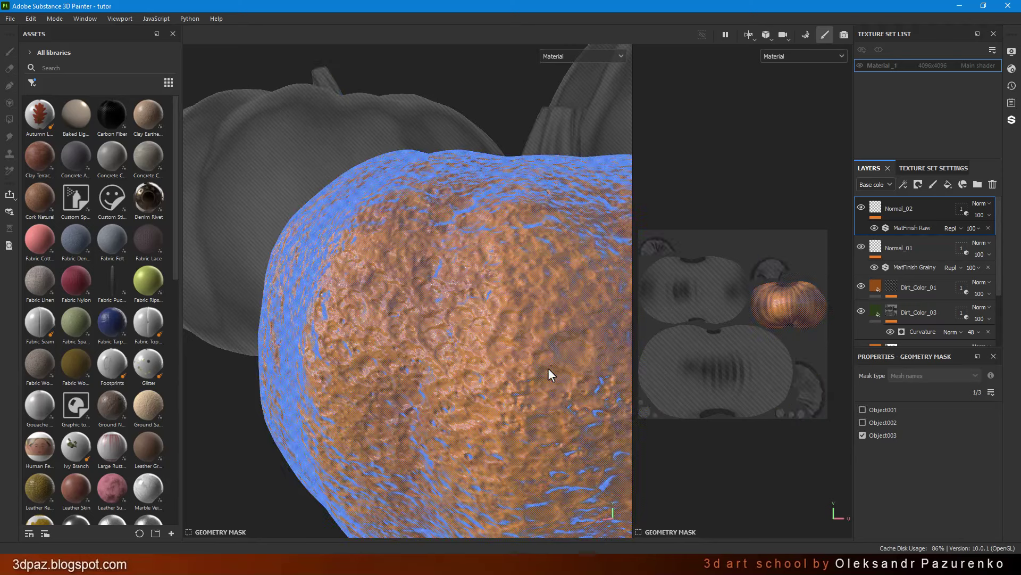
click(927, 242)
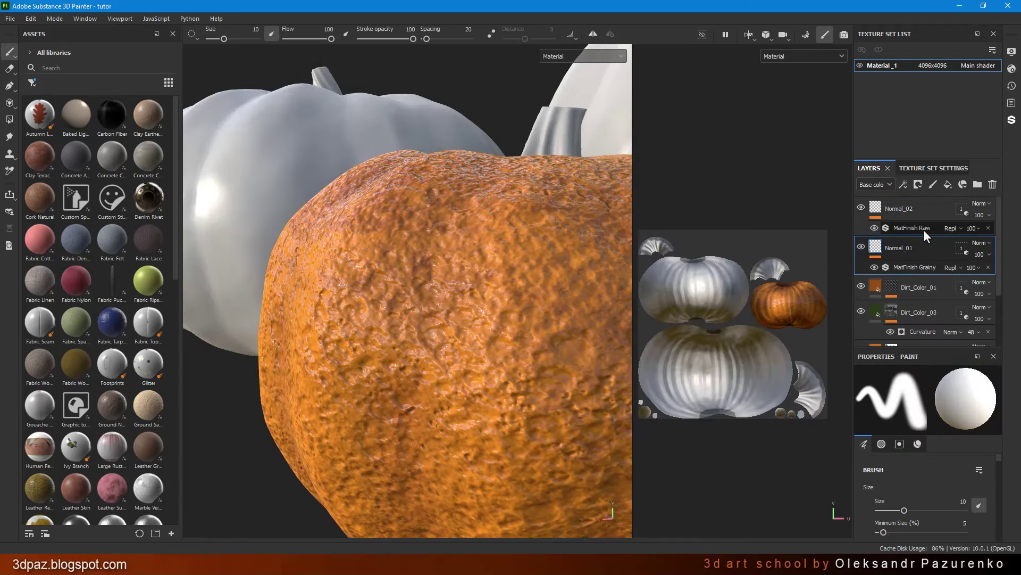
click(925, 211)
click(921, 229)
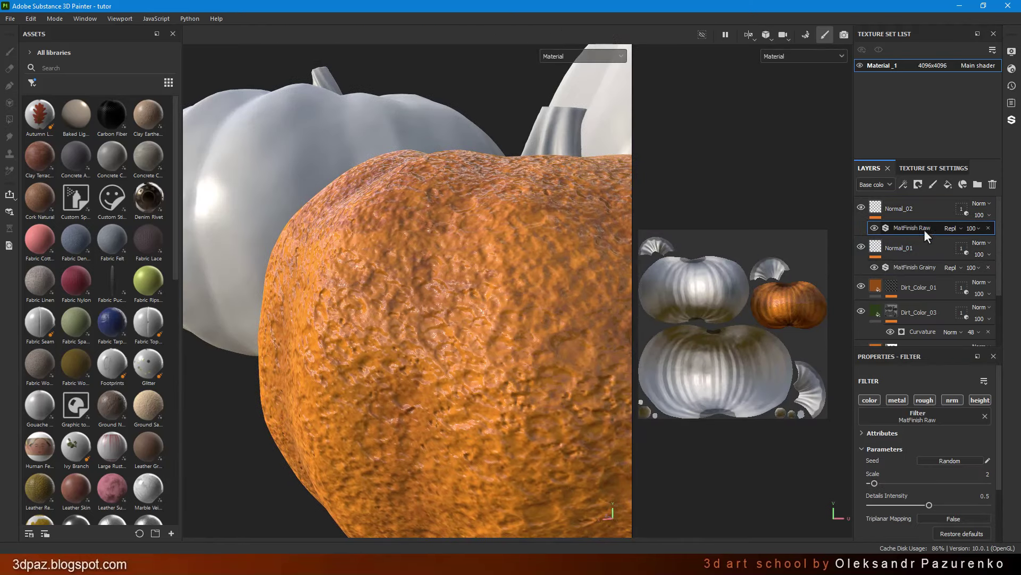
Set the MatFinish Raw Scale to 1 and Details Intensity to 0.1, and toggle roughness.
scroll(934, 449, down, 1)
click(988, 443)
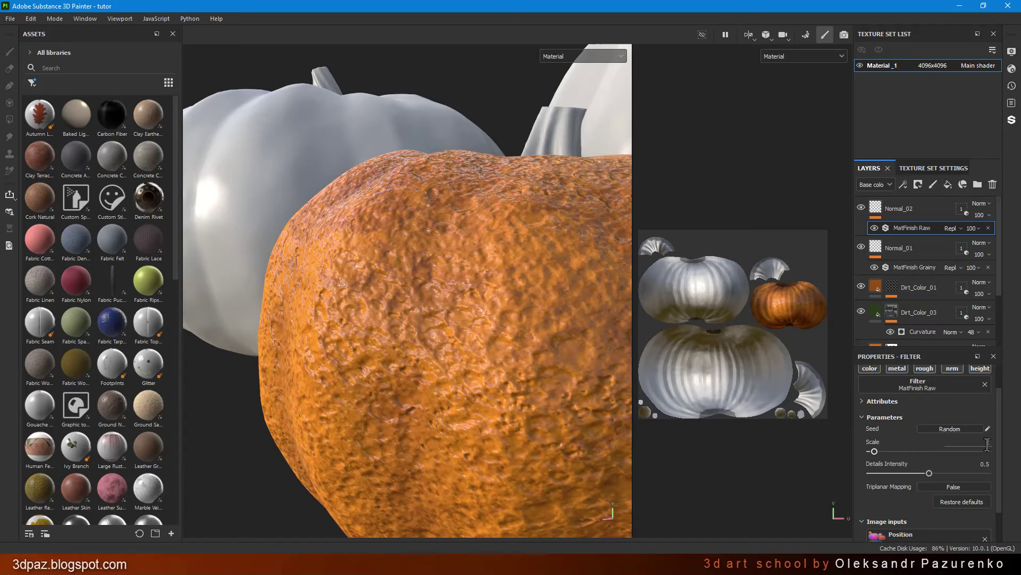
text(1)
key(Return)
mouse_move(395, 401)
alt+mouse_down()
mouse_move(461, 392)
mouse_move(486, 354)
mouse_move(458, 376)
mouse_move(462, 408)
alt+mouse_up()
drag(929, 473, 885, 472)
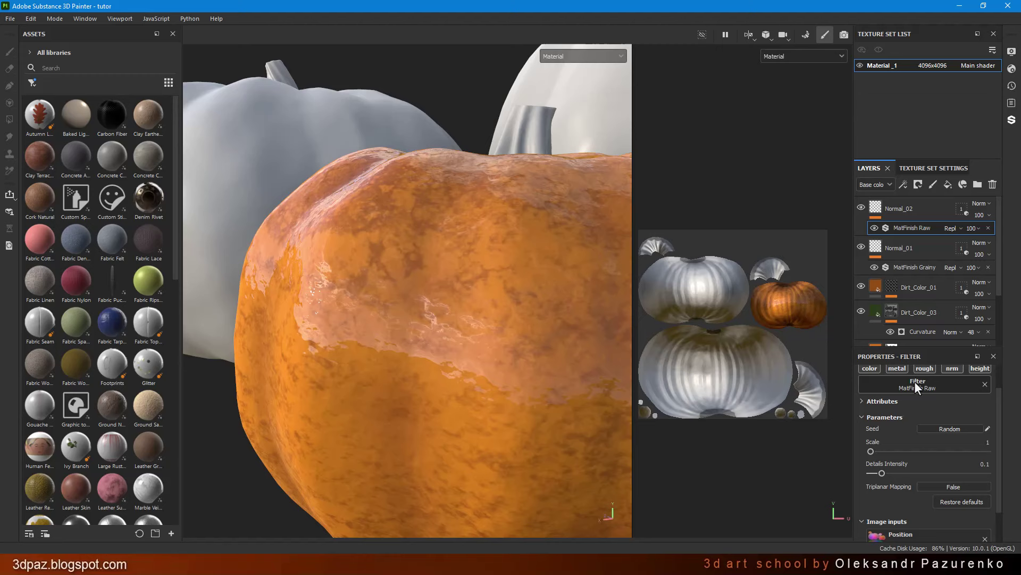
click(927, 368)
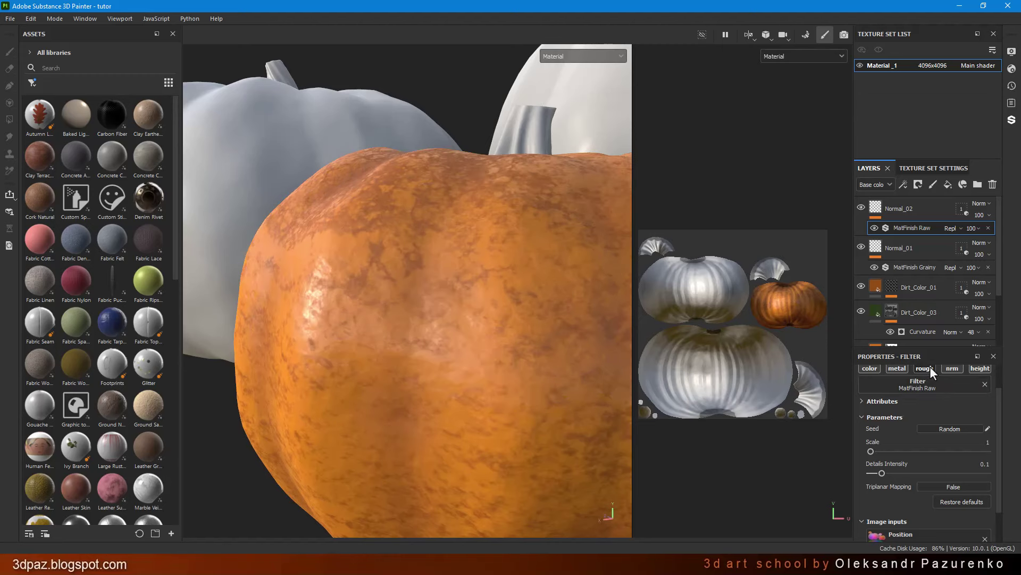
scroll(933, 367, up, 1)
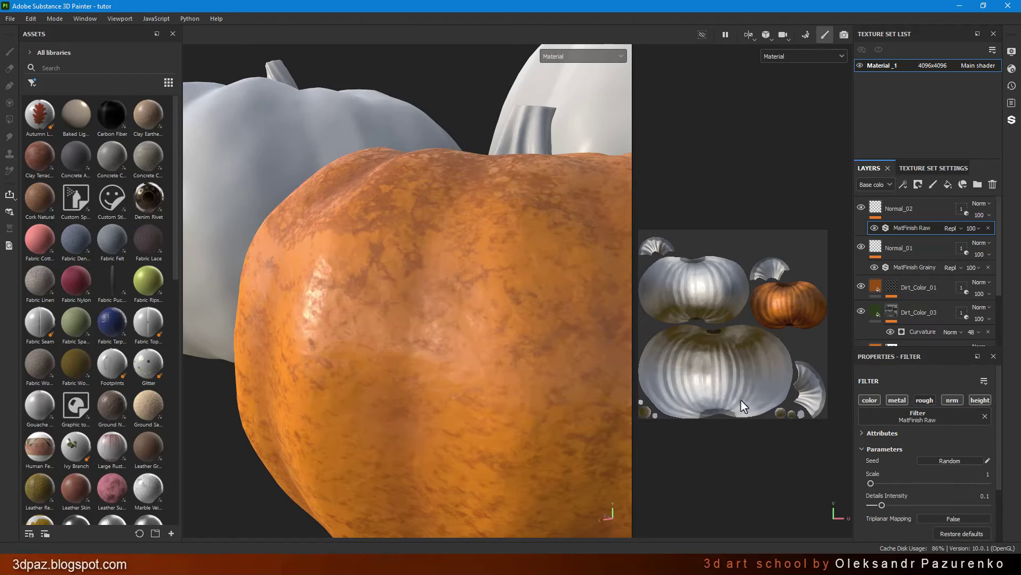
Orbit the orange pumpkin and toggle Dirt_Color_01 off and on to compare its dirt.
mouse_move(526, 353)
alt+mouse_down()
mouse_move(481, 306)
mouse_move(452, 303)
mouse_move(459, 354)
mouse_move(516, 376)
mouse_move(575, 376)
mouse_move(554, 354)
mouse_move(472, 347)
alt+mouse_up()
alt+middle_drag(472, 346, 389, 312)
mouse_move(389, 312)
alt+mouse_down()
mouse_move(474, 358)
mouse_move(547, 321)
mouse_move(556, 256)
mouse_move(480, 328)
alt+mouse_up()
alt+right_drag(481, 329, 454, 295)
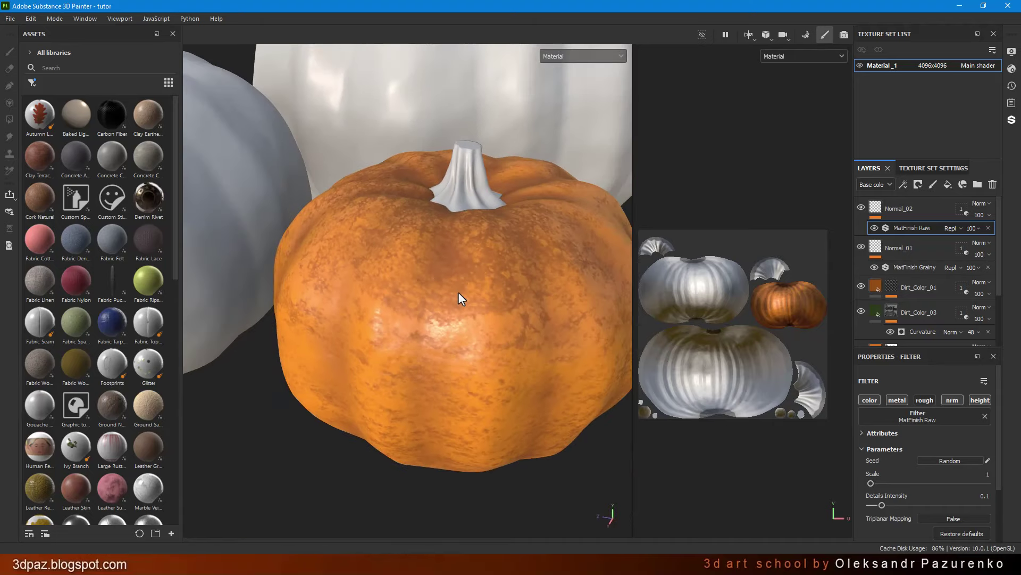
alt+right_drag(462, 228, 521, 354)
mouse_move(521, 353)
alt+mouse_down()
mouse_move(543, 349)
mouse_move(458, 308)
mouse_move(500, 340)
mouse_move(486, 342)
alt+mouse_up()
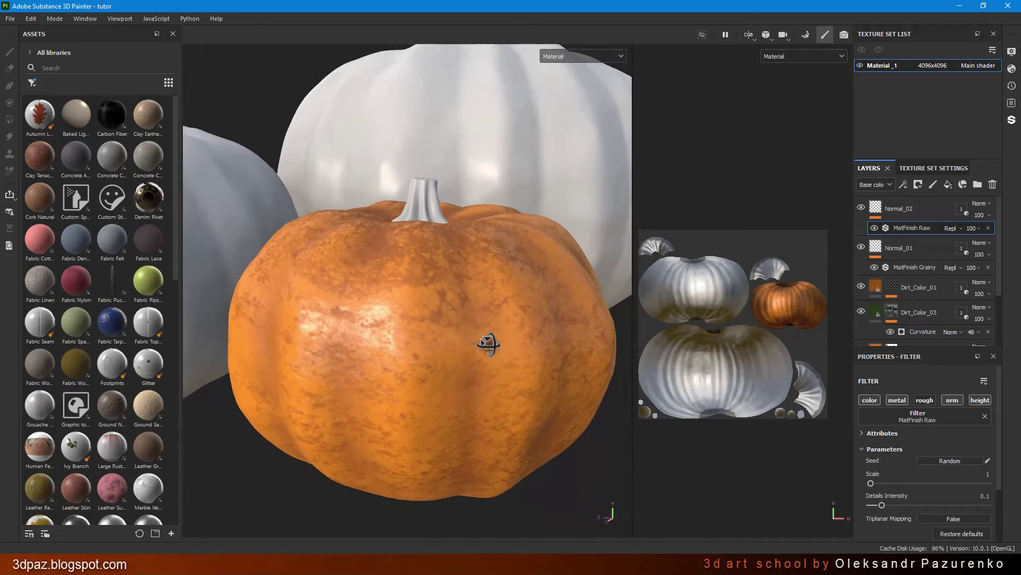
click(912, 286)
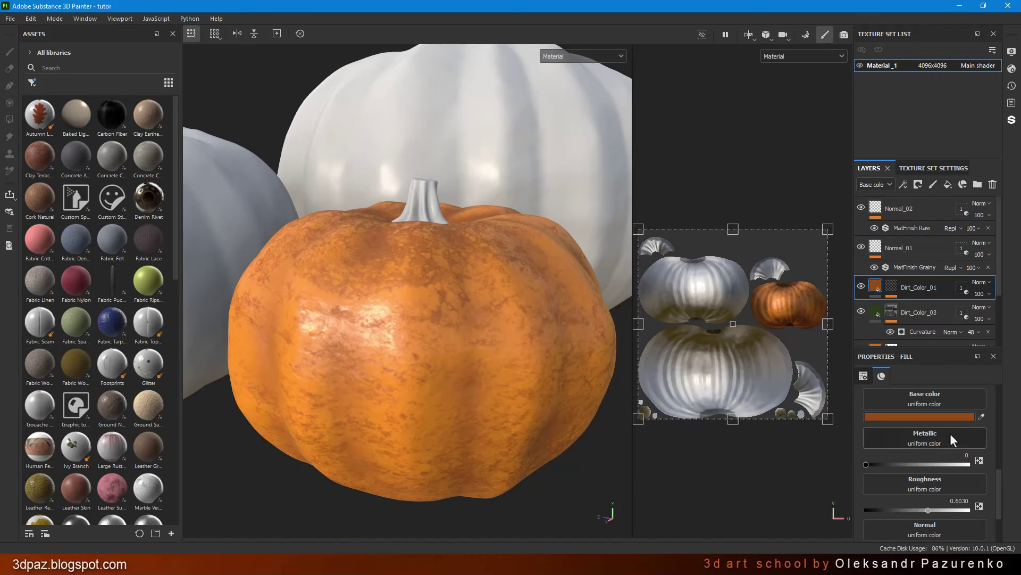
scroll(949, 433, up, 2)
click(895, 287)
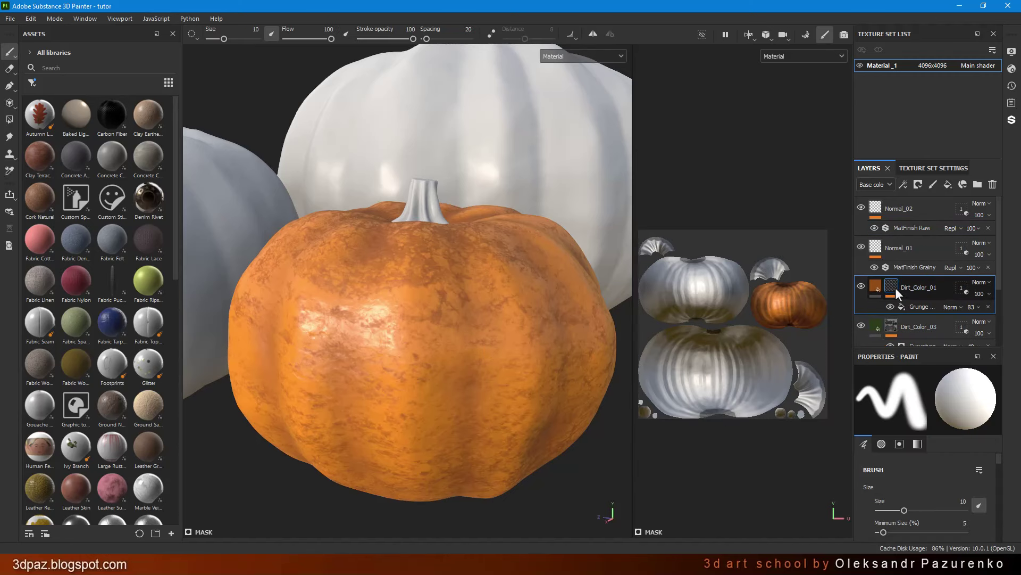
scroll(947, 315, down, 1)
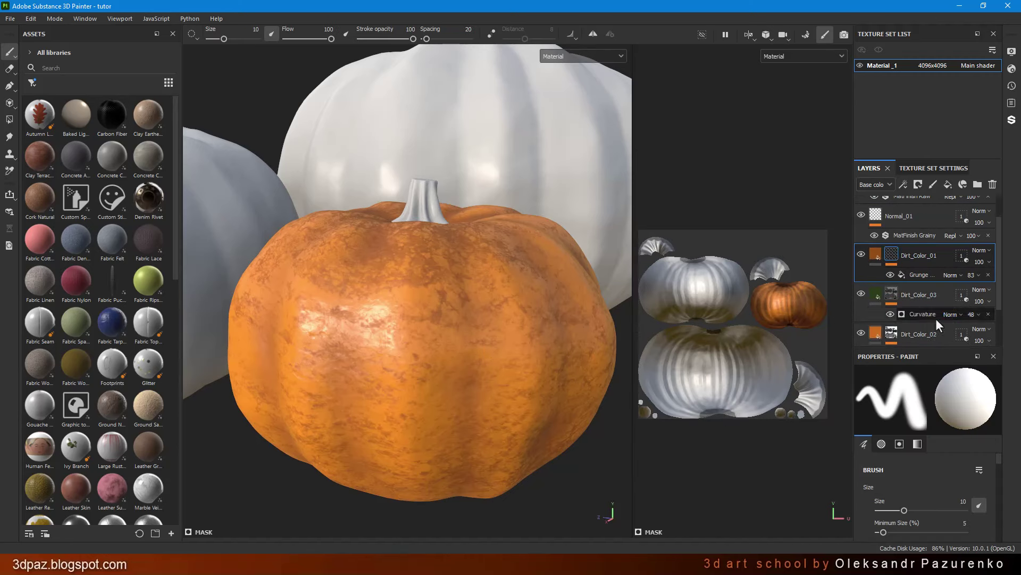
click(860, 254)
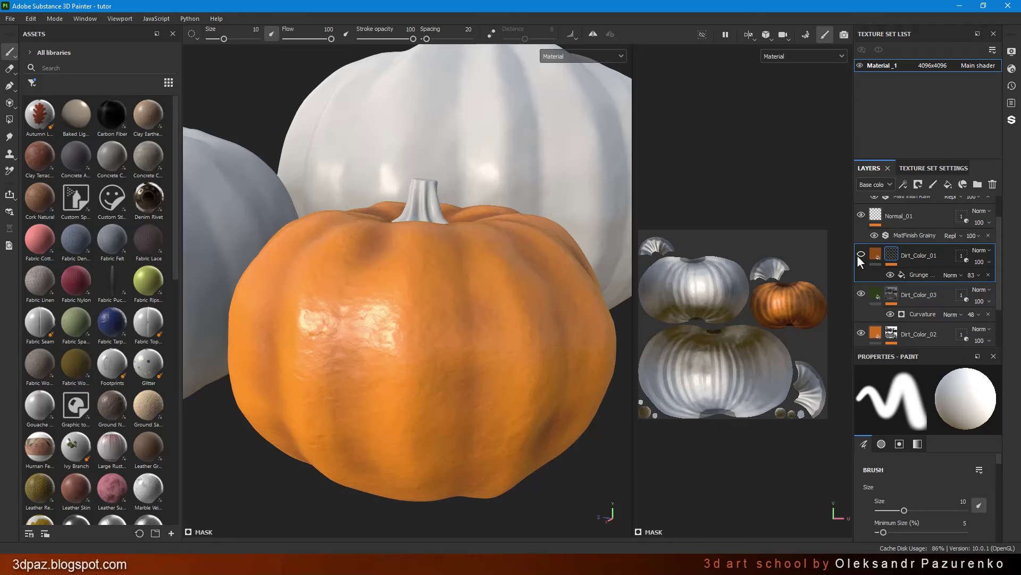
click(862, 253)
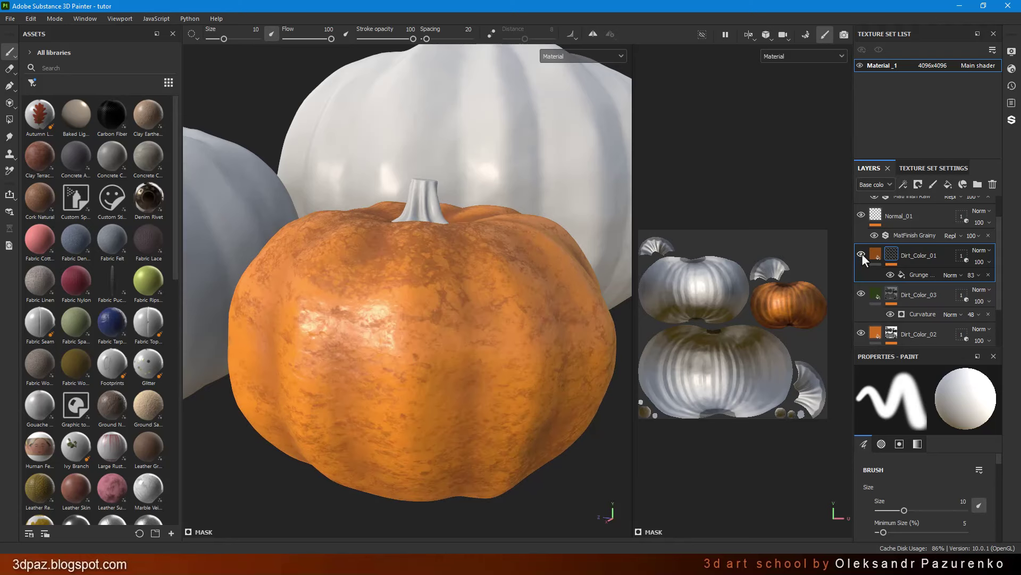
Reseed Dirt_Color_01's Grunge fill several times until the dirt pattern looks right.
click(917, 275)
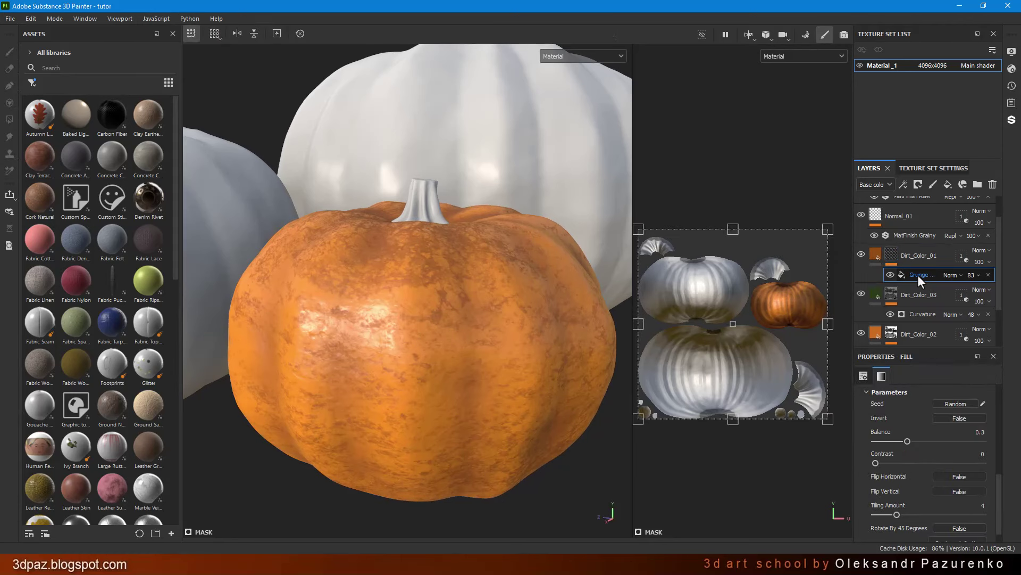
click(963, 403)
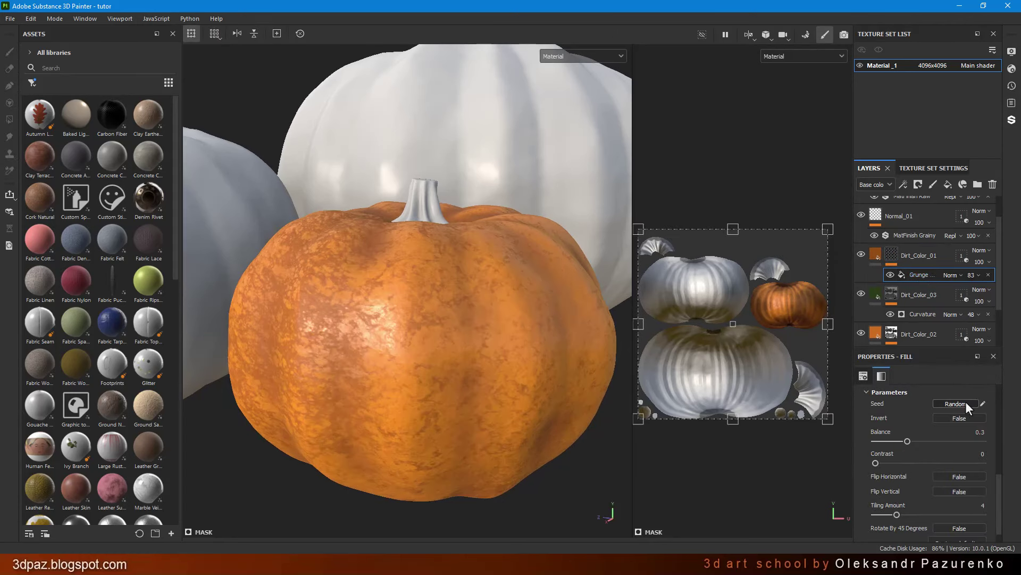
click(966, 401)
click(968, 400)
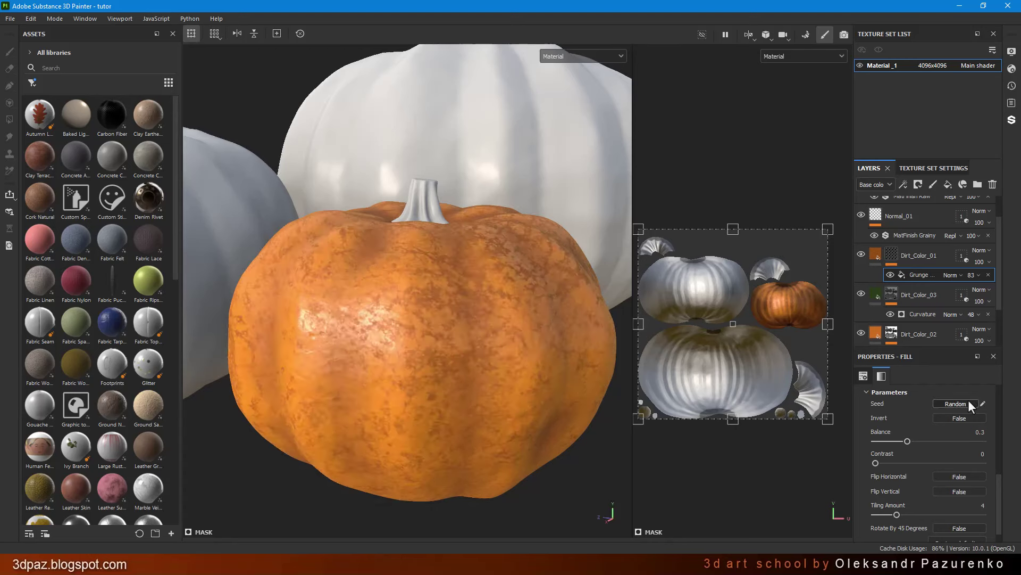
click(968, 402)
click(968, 403)
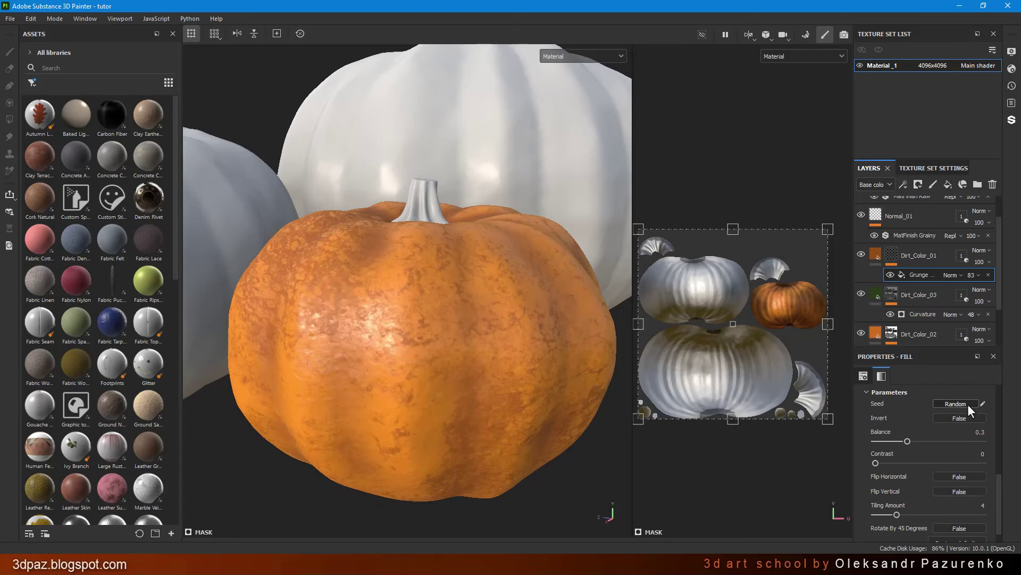
click(971, 401)
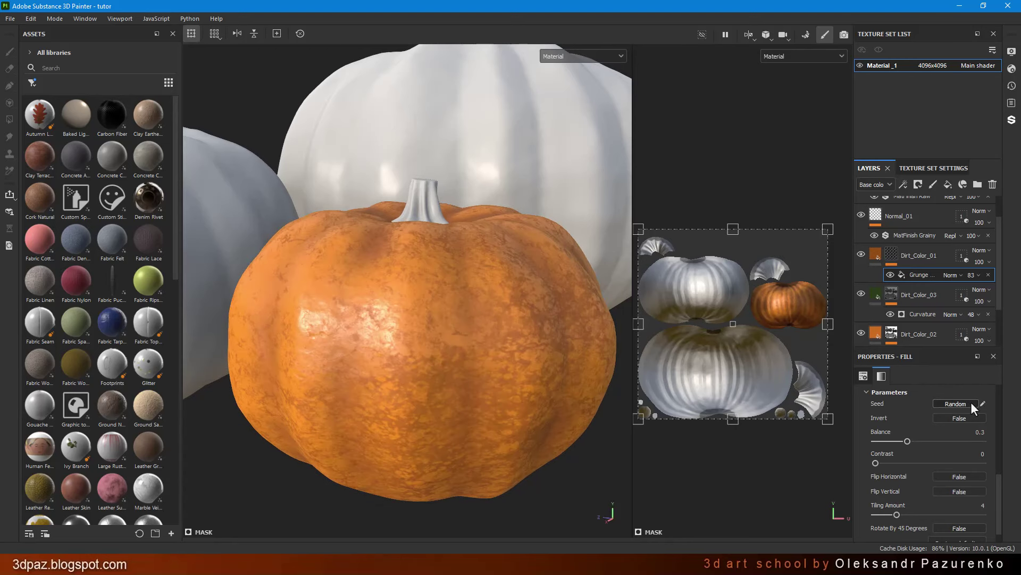
click(971, 401)
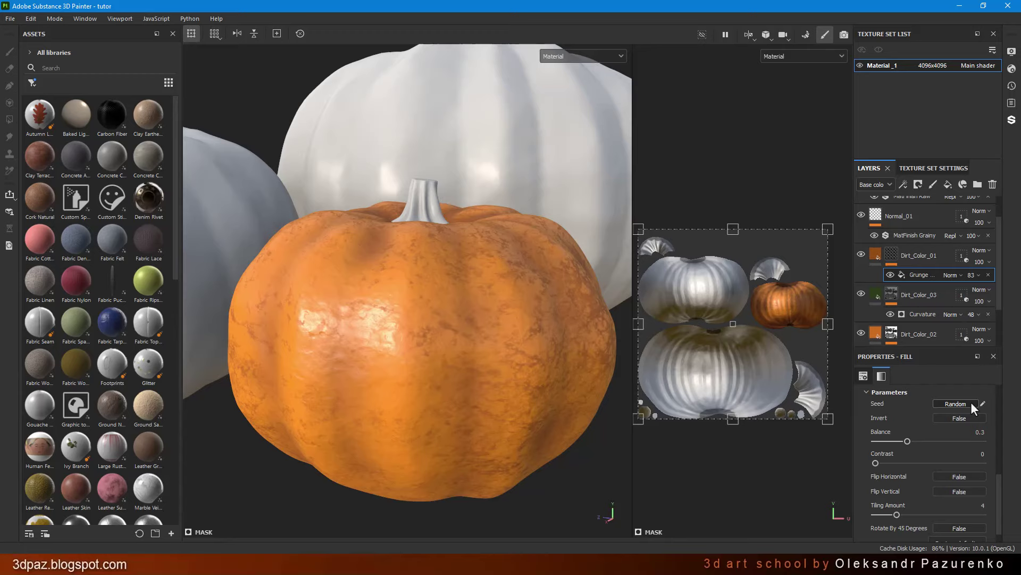
mouse_move(520, 310)
alt+mouse_down()
mouse_move(394, 319)
mouse_move(499, 406)
mouse_move(519, 352)
mouse_move(493, 327)
alt+mouse_up()
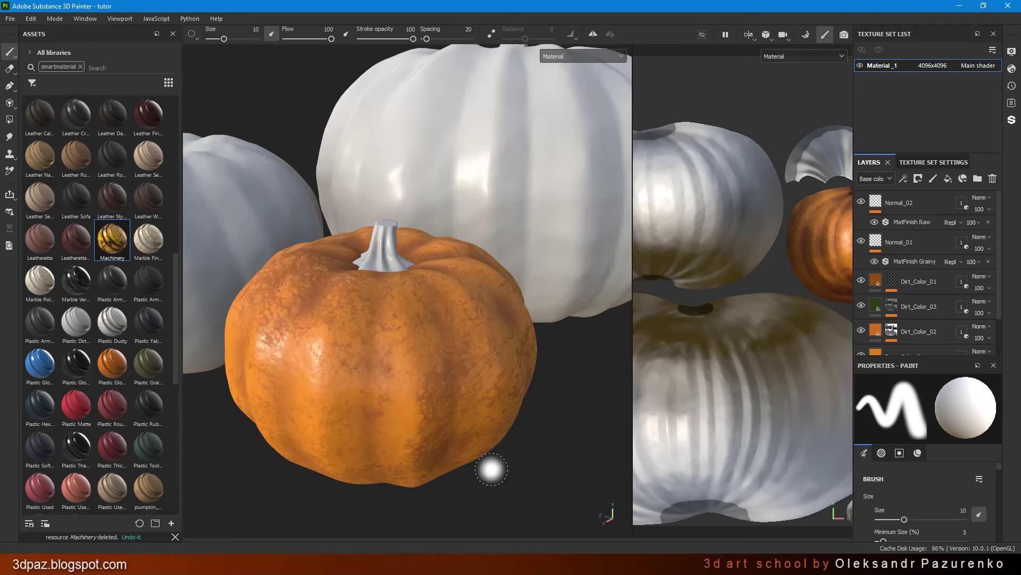
Move in above the pumpkin and scroll through the layer stack to review it.
mouse_move(431, 342)
alt+mouse_down()
mouse_move(382, 397)
mouse_move(410, 353)
mouse_move(463, 333)
mouse_move(471, 358)
mouse_move(423, 351)
alt+mouse_up()
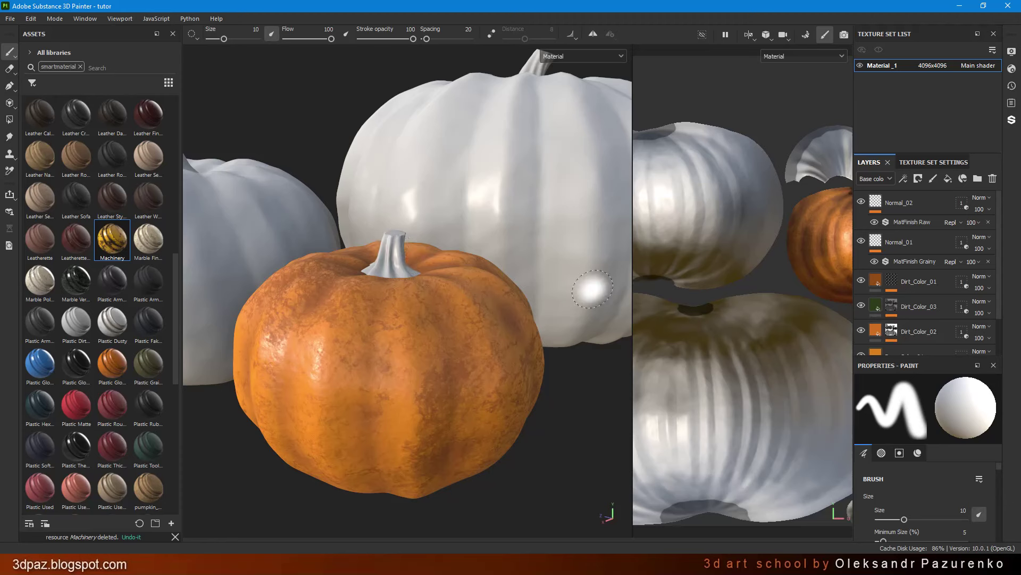
scroll(919, 203, down, 2)
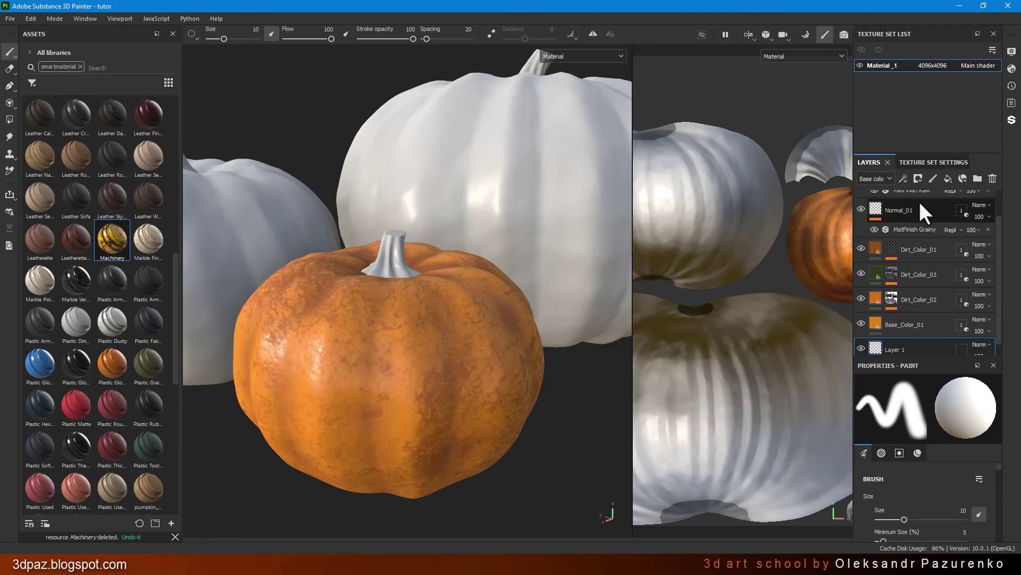
scroll(921, 317, up, 2)
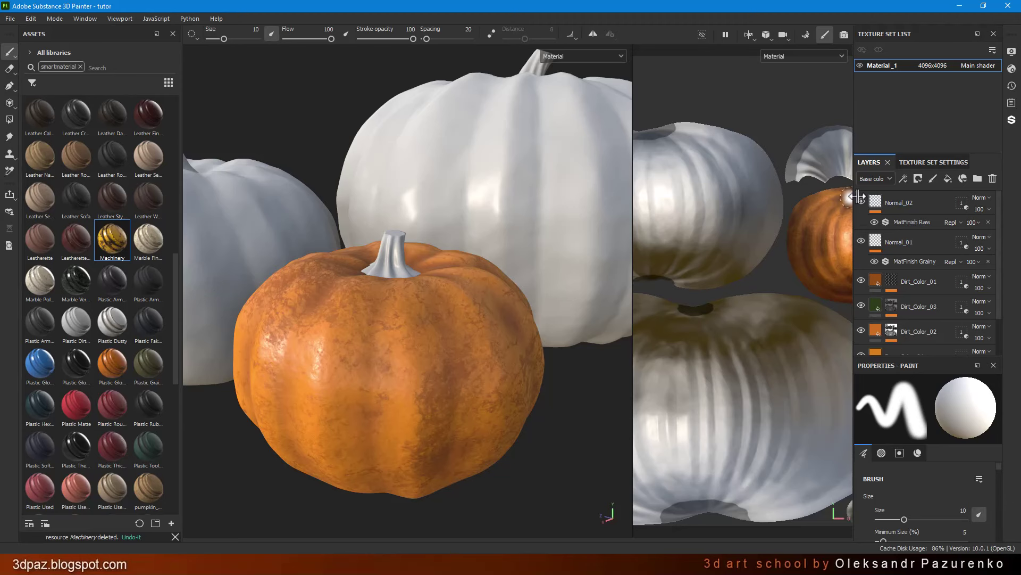
Add Folder 2, delete Folder 1, and move Folder 2 to the top of the layer stack.
click(975, 180)
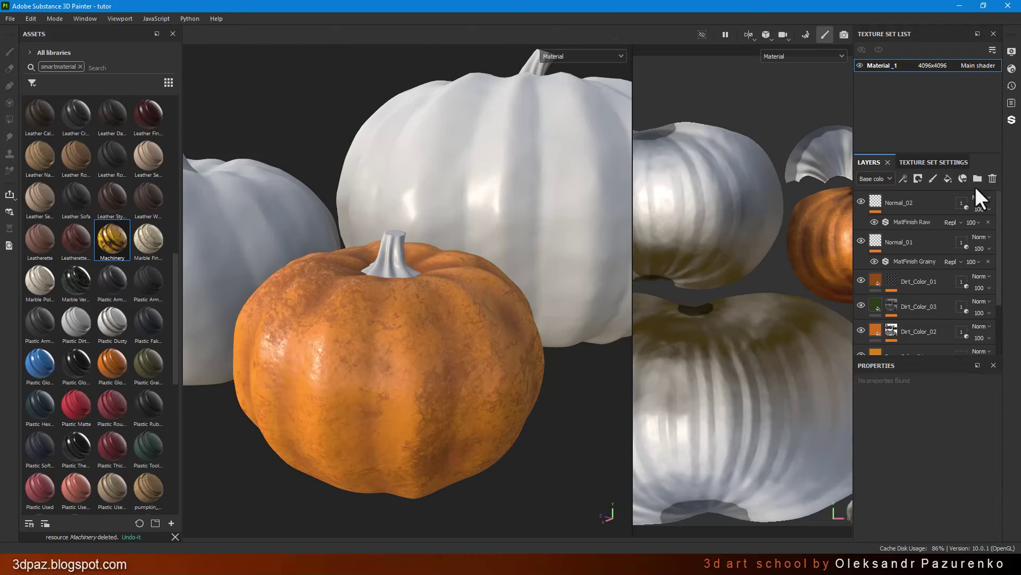
click(977, 179)
scroll(955, 298, down, 2)
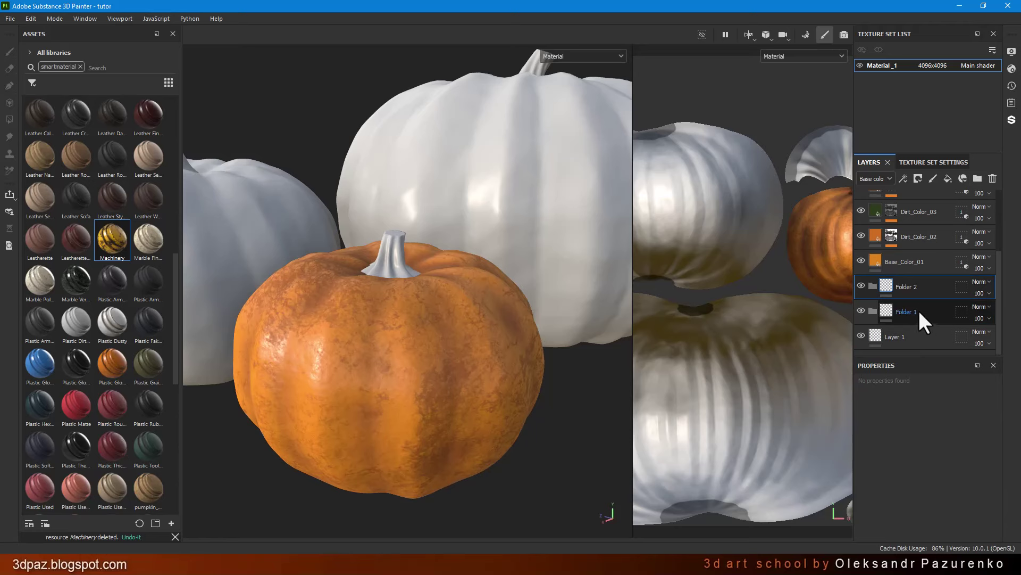
click(921, 303)
click(992, 180)
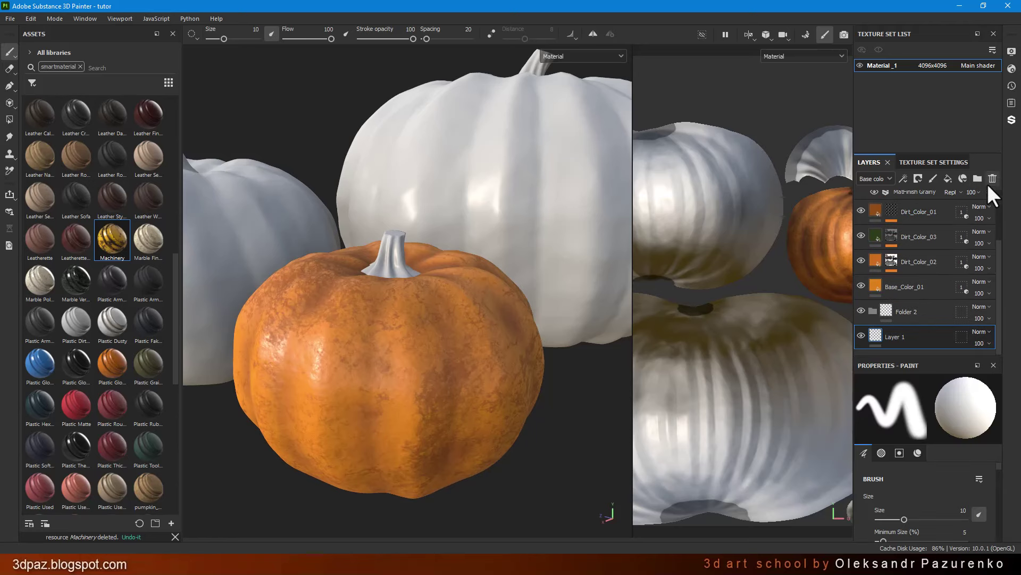
drag(918, 312, 917, 217)
scroll(921, 251, up, 1)
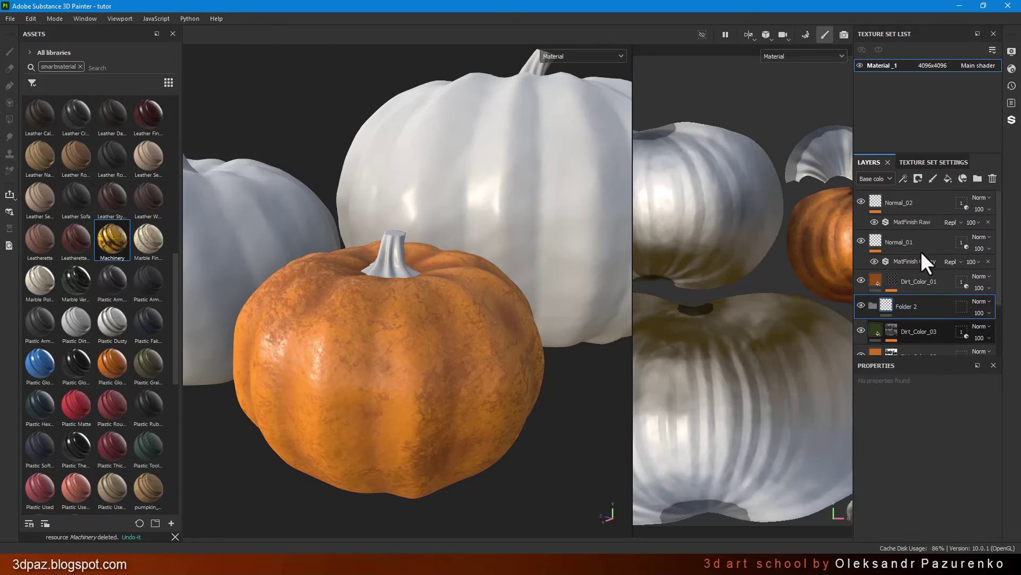
drag(919, 306, 912, 201)
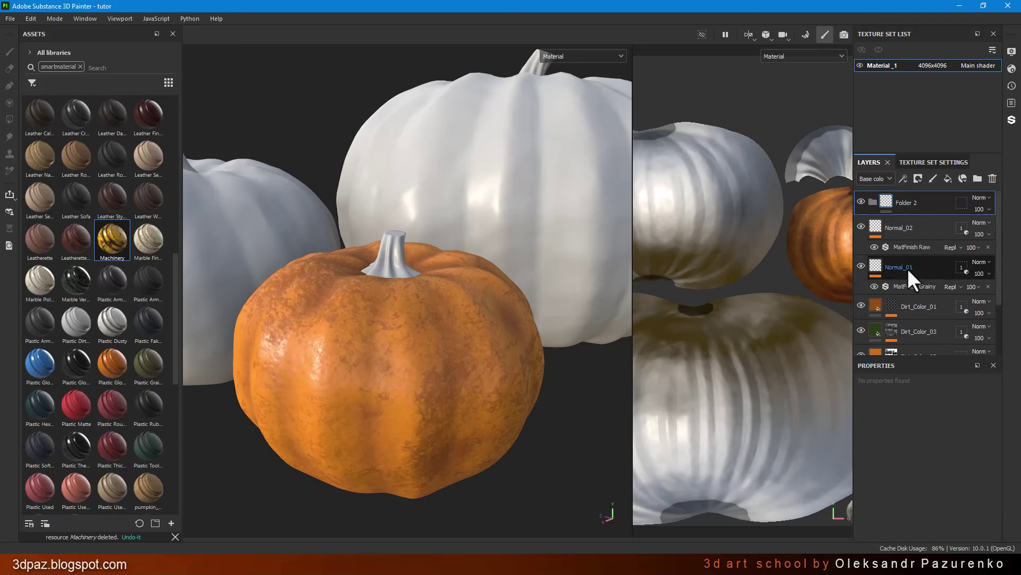
Delete the empty Layer 1.
scroll(914, 323, down, 3)
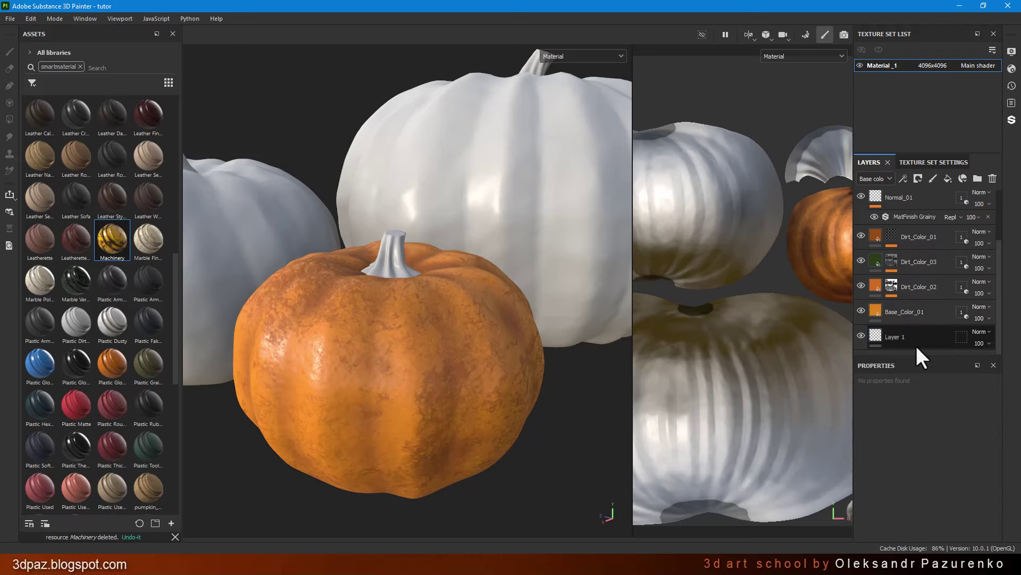
click(903, 336)
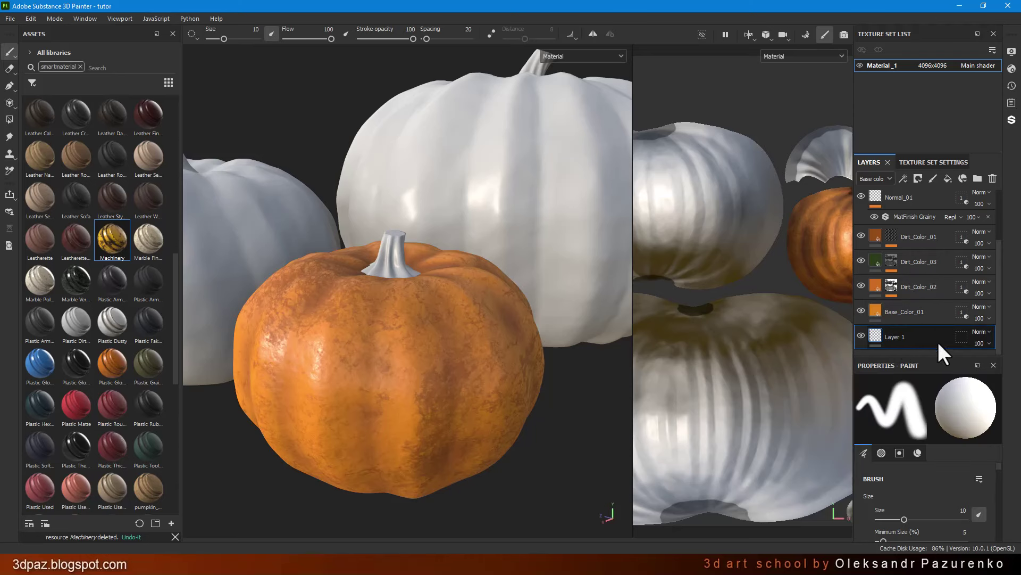
click(995, 178)
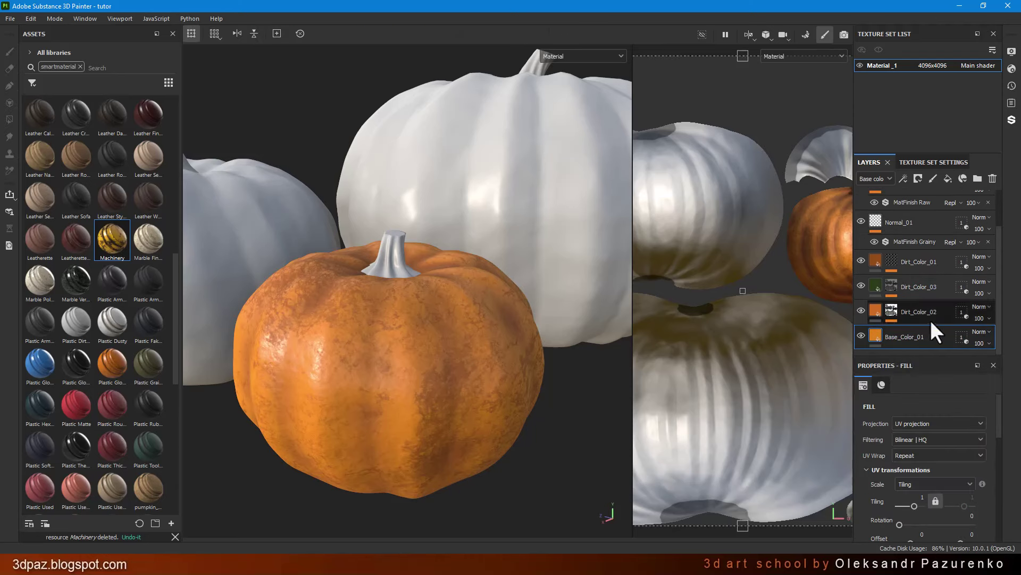
scroll(931, 287, up, 2)
Move the layers from Normal_02 through Base_Color_01 into Folder 2.
click(923, 227)
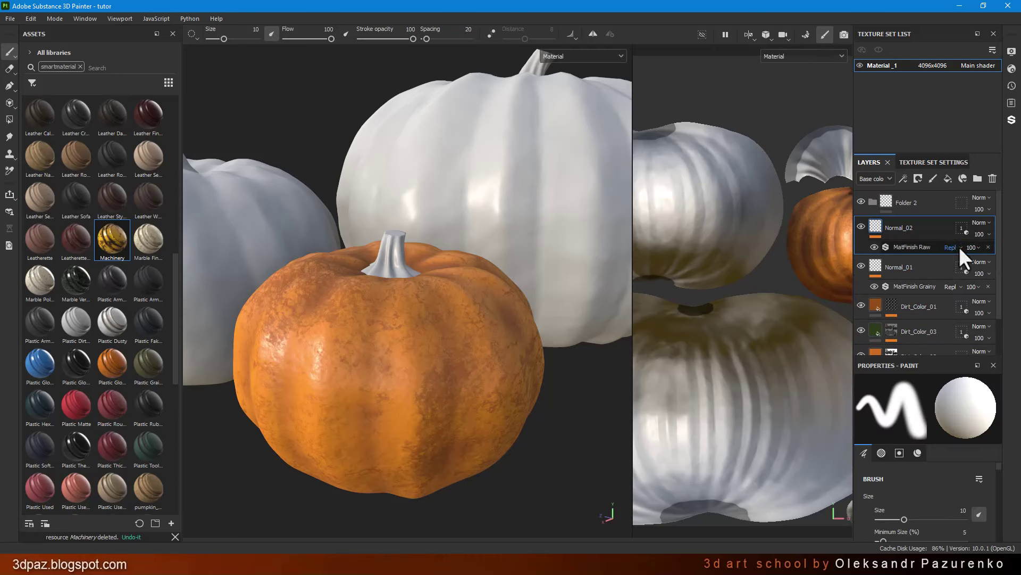
scroll(998, 250, down, 2)
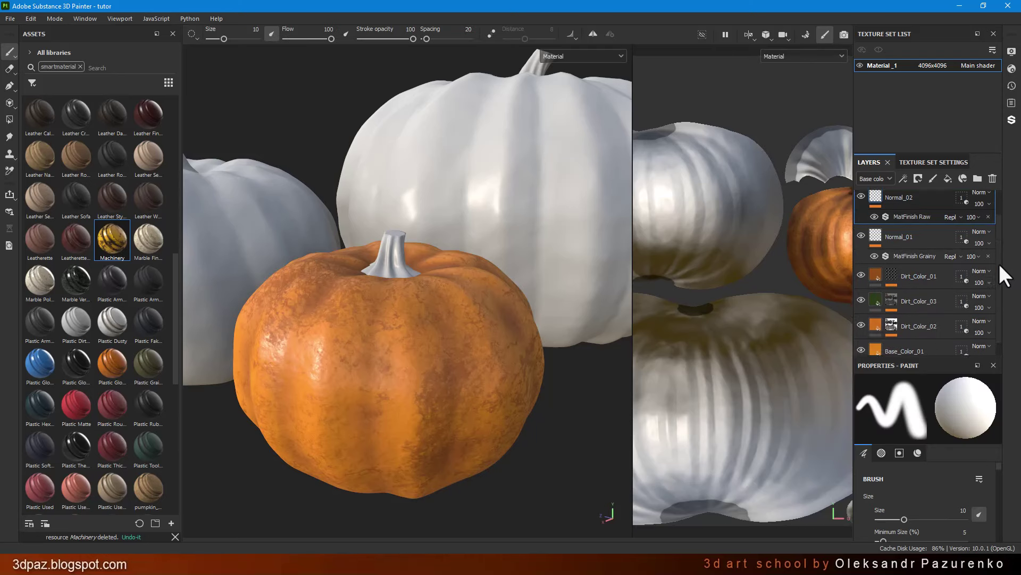
shift+click(916, 342)
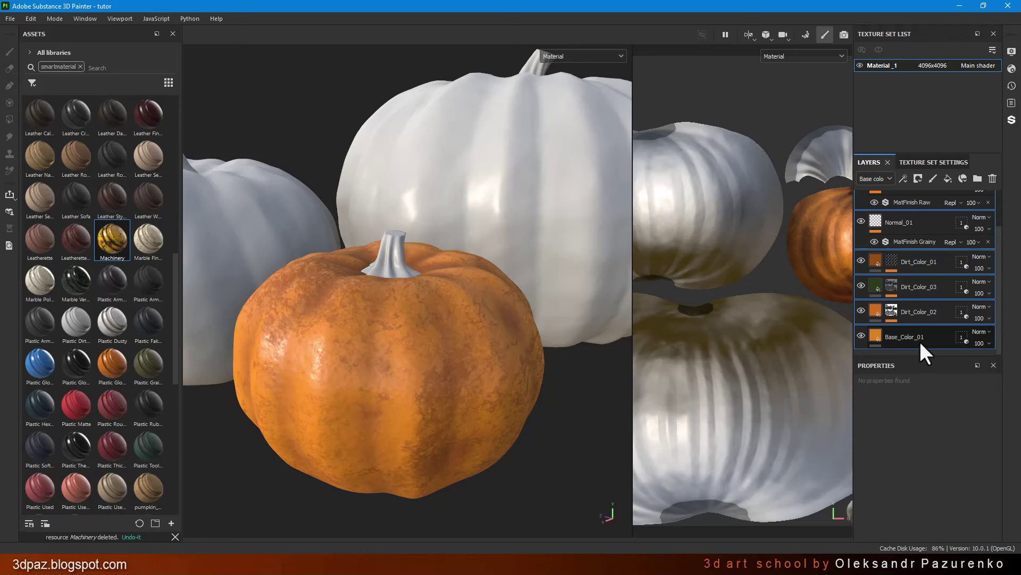
scroll(933, 271, up, 2)
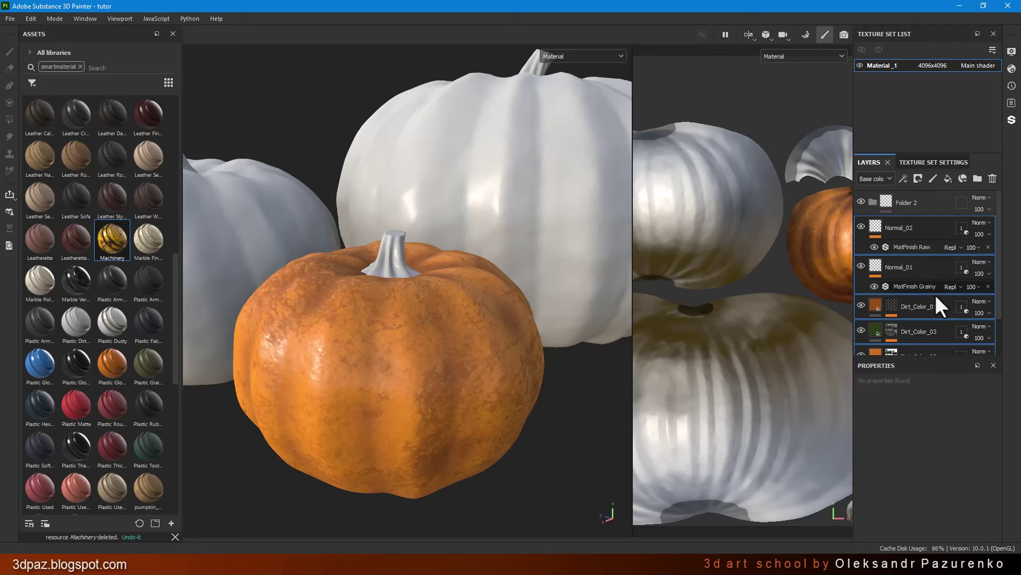
drag(910, 238, 912, 200)
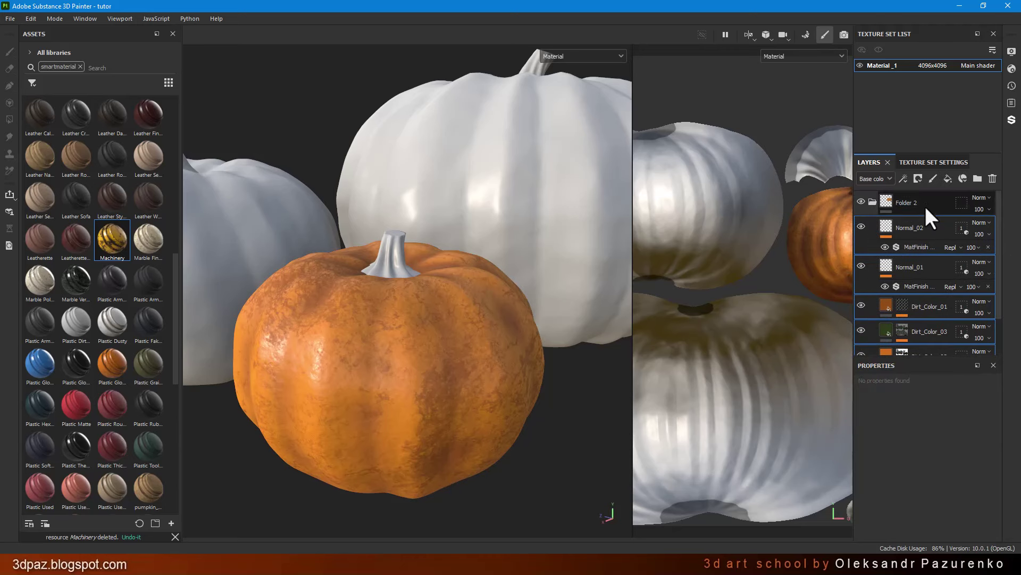
Collapse Folder 2 after checking its contents, and begin renaming it.
click(872, 202)
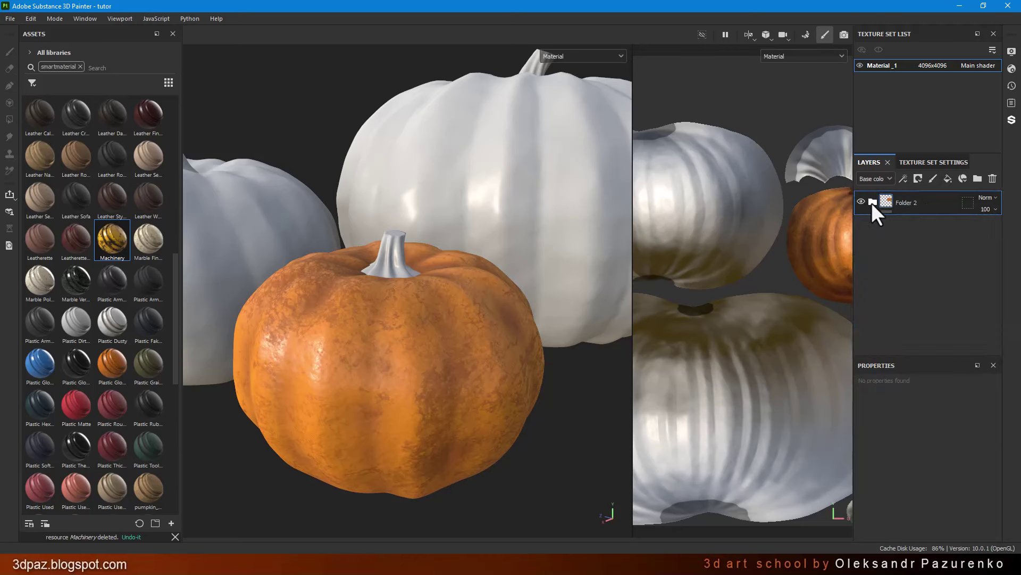
click(873, 202)
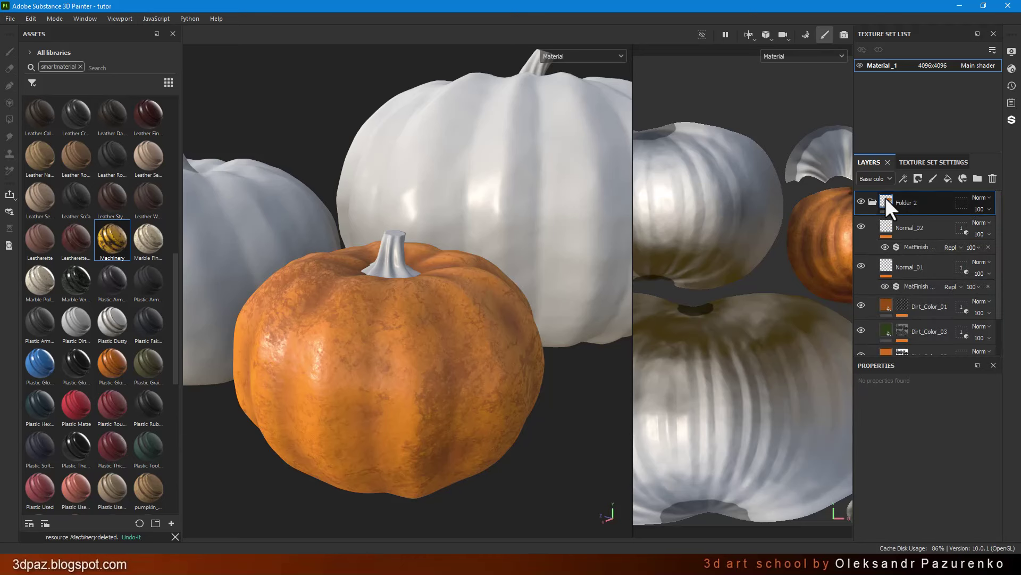
click(871, 202)
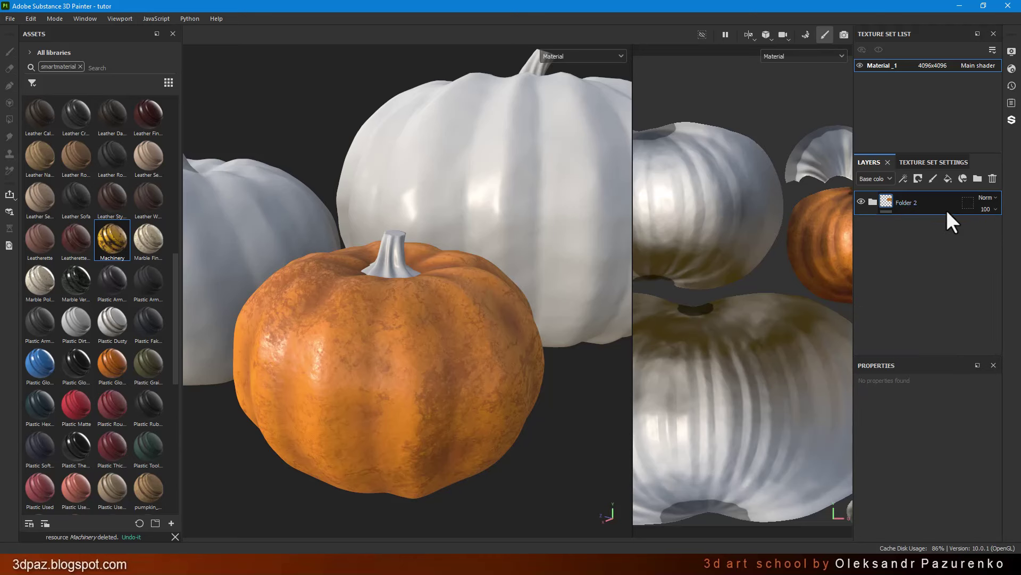
double_click(907, 202)
Rename the folder 'pumpkin', save it as a smart material, and apply it to the white pumpkin.
text(pumpkin)
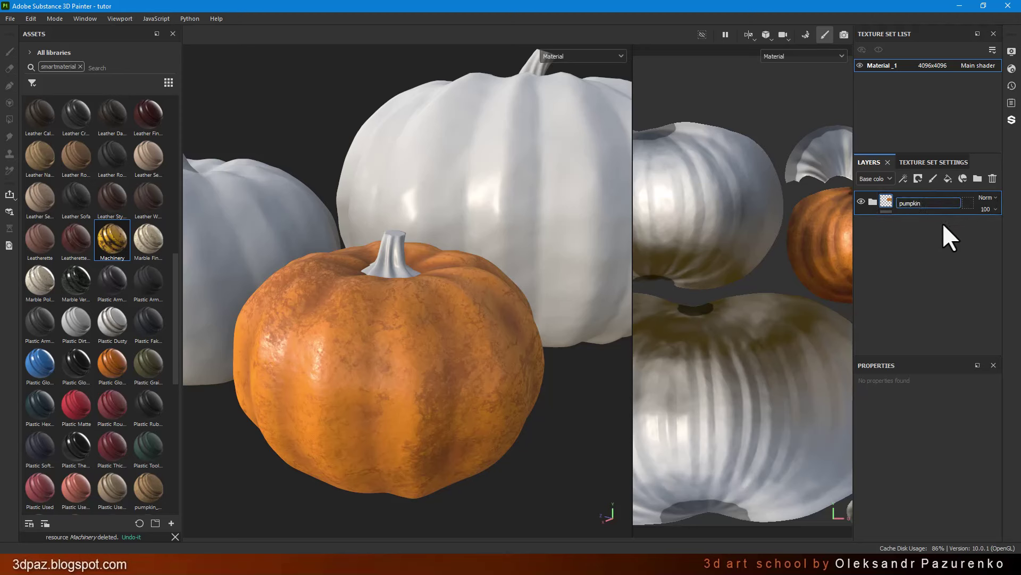
key(Return)
right_click(922, 200)
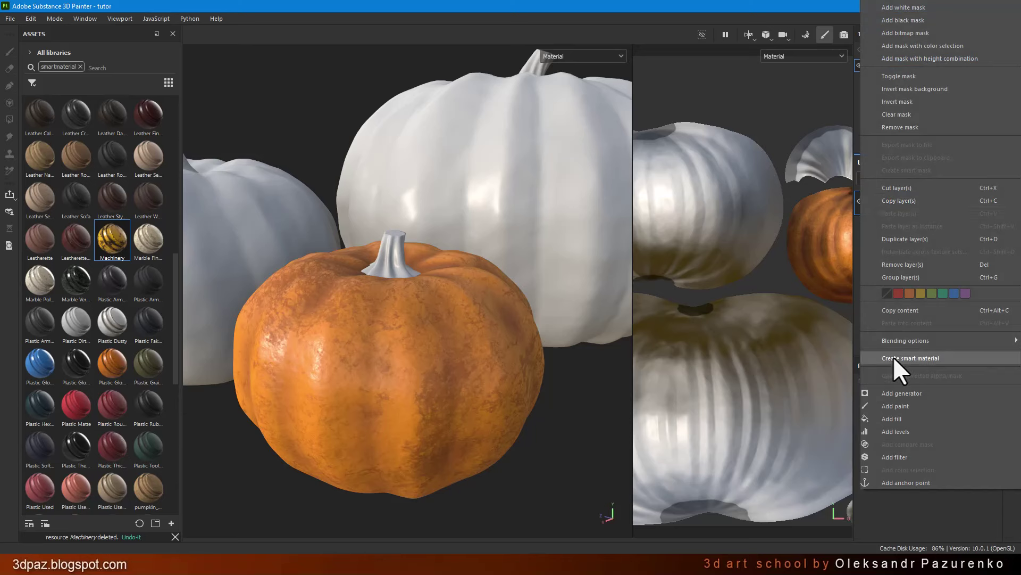
click(925, 359)
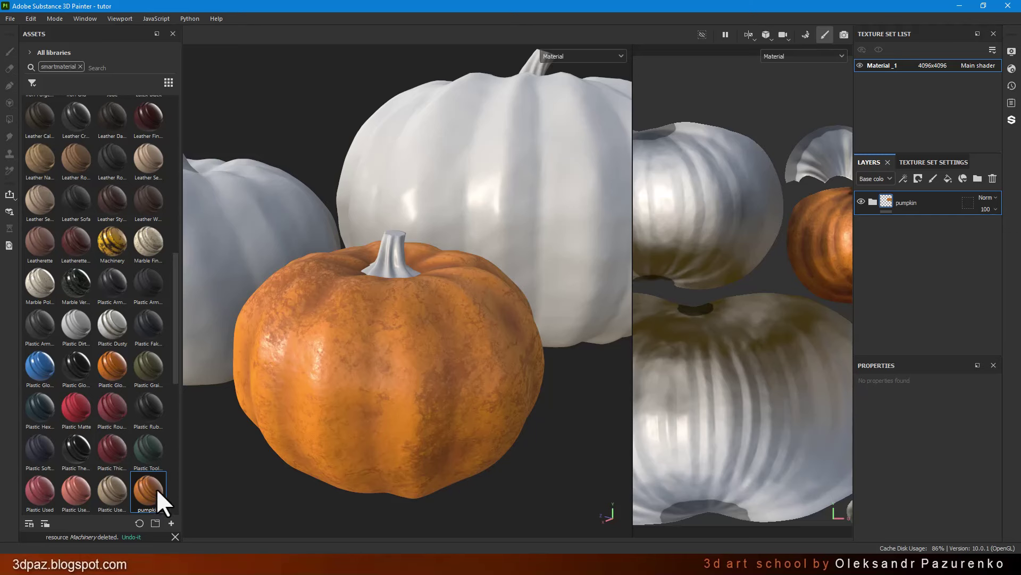
drag(149, 498, 421, 186)
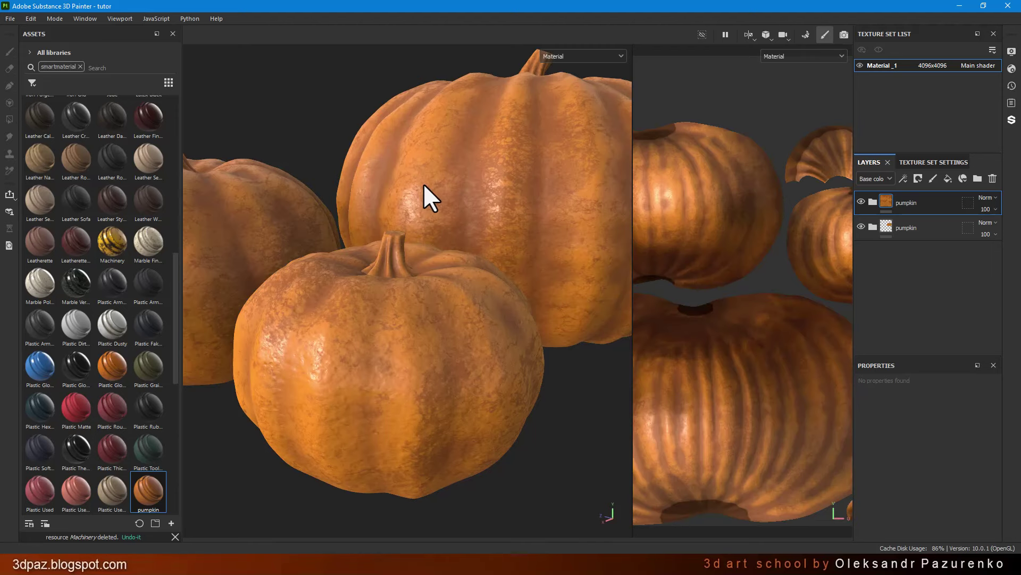
key(ctrl+z)
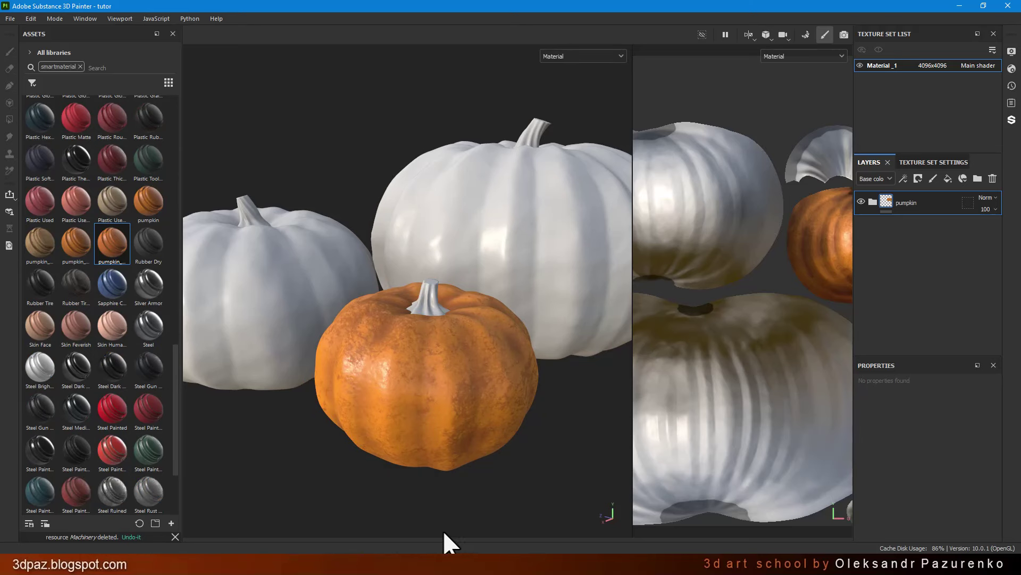
drag(113, 246, 466, 189)
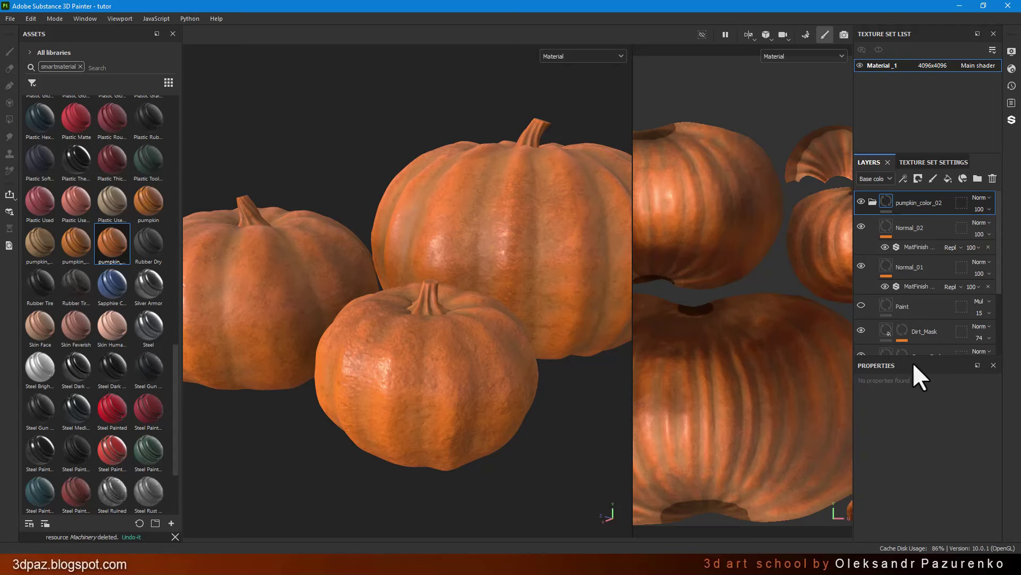
Mask pumpkin_color_02 to Object002 only, then compare it with the original pumpkin folder.
click(961, 203)
click(863, 442)
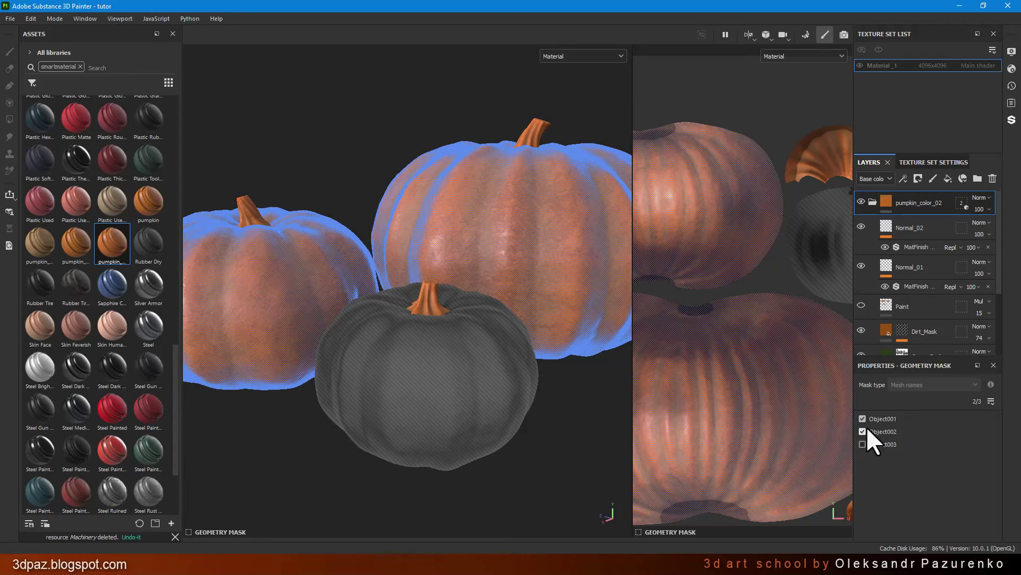
click(863, 431)
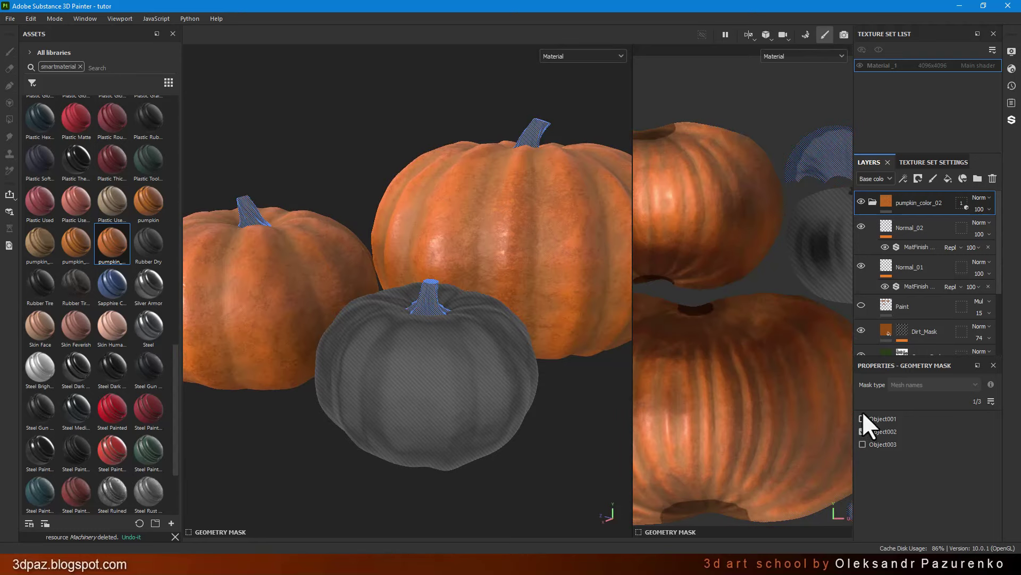
click(873, 205)
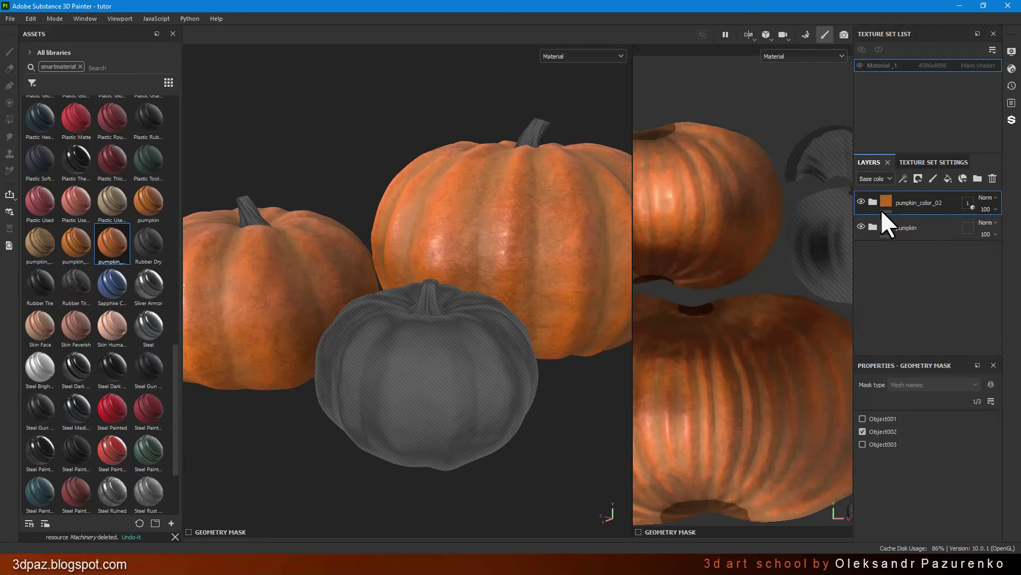
click(923, 223)
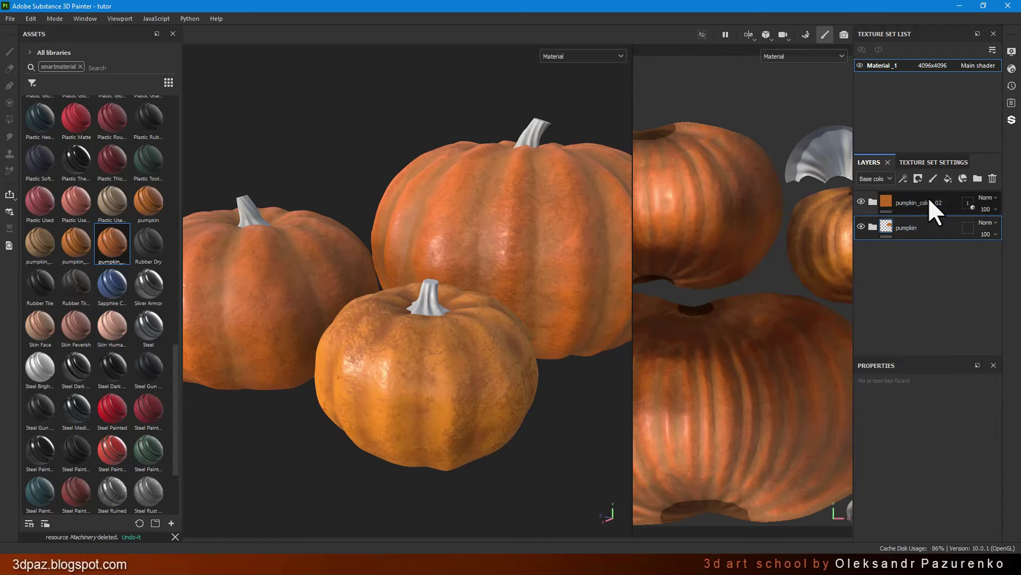
click(930, 202)
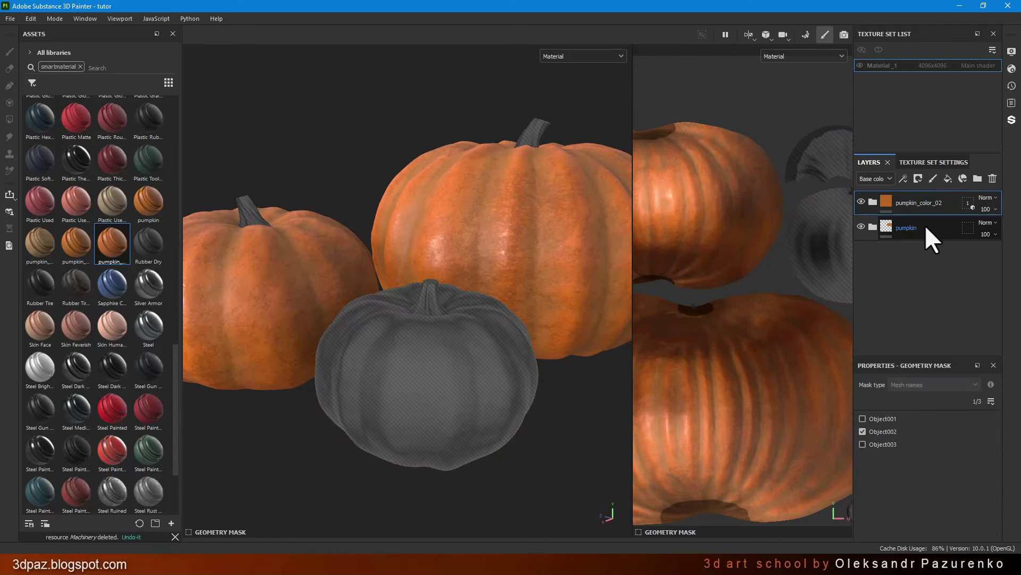
click(924, 226)
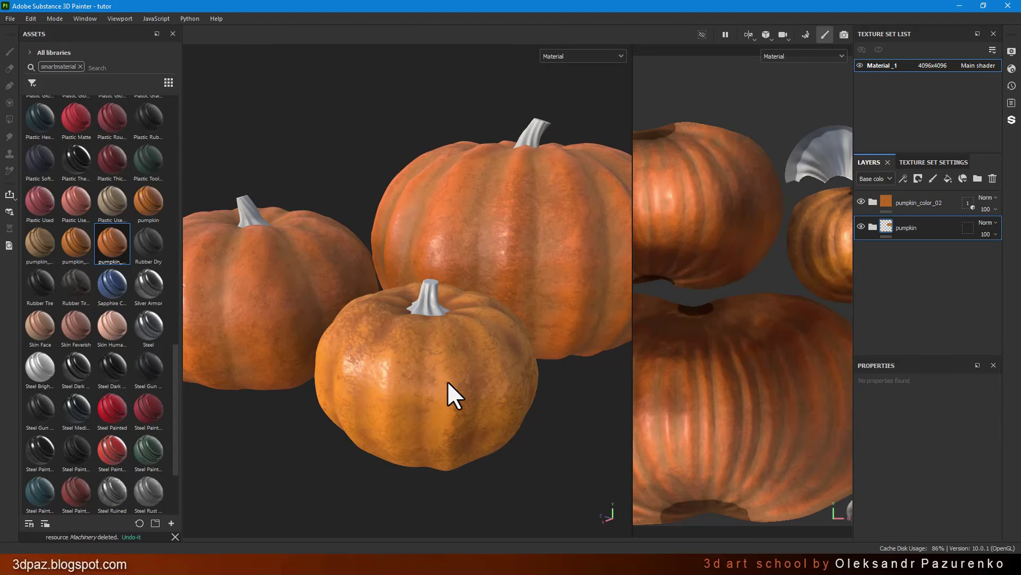
mouse_move(491, 251)
alt+mouse_down()
mouse_move(665, 311)
mouse_move(514, 210)
alt+mouse_up()
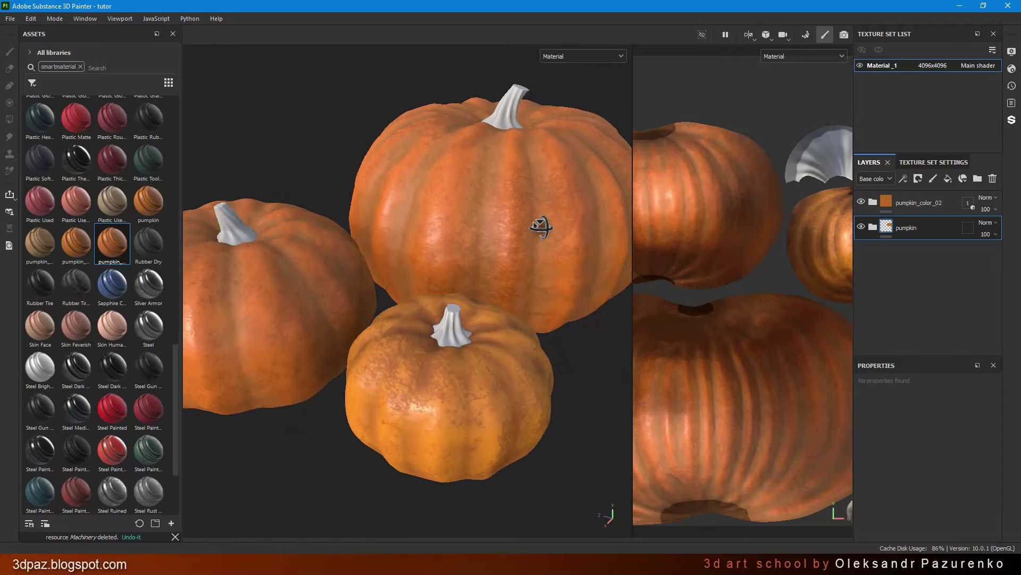
alt+drag(548, 189, 520, 206)
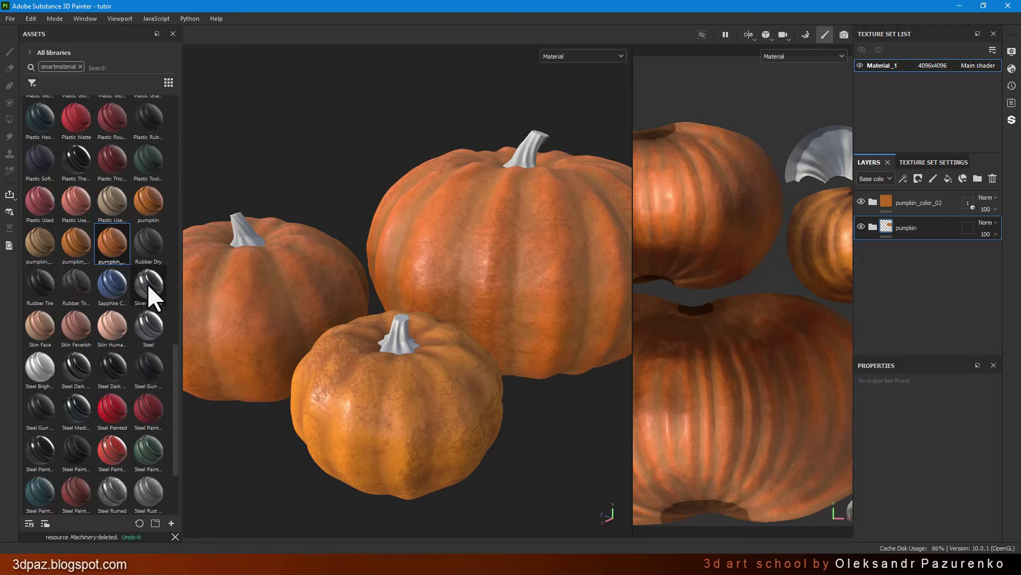
scroll(144, 274, up, 5)
scroll(139, 298, up, 5)
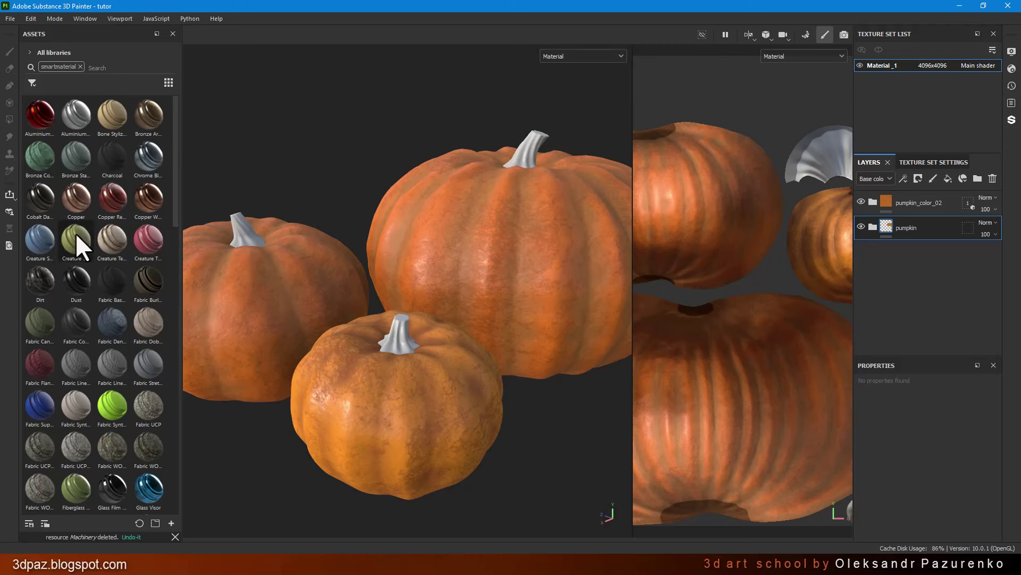
scroll(76, 233, down, 1)
scroll(77, 234, down, 1)
scroll(78, 234, down, 1)
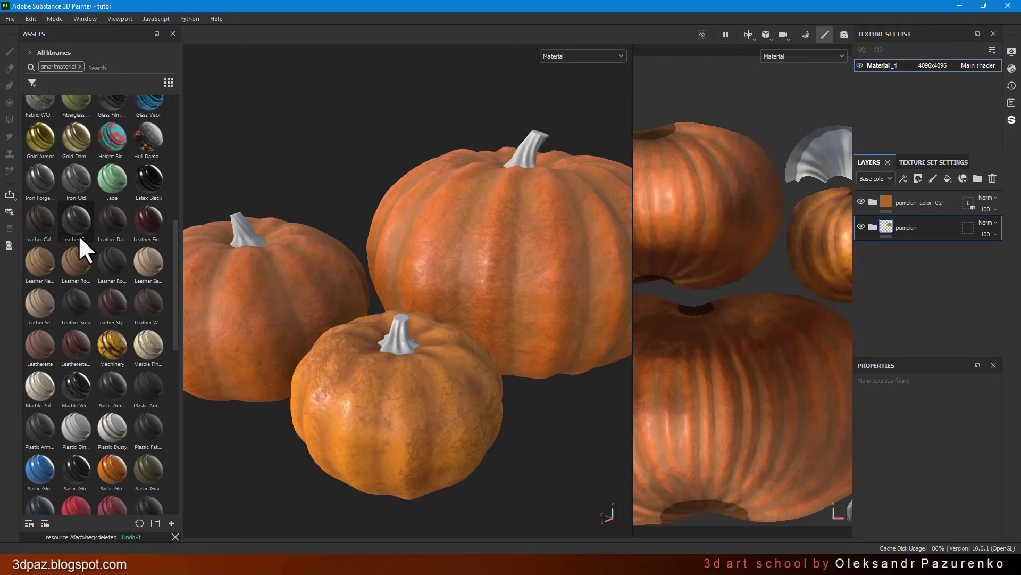
mouse_move(40, 260)
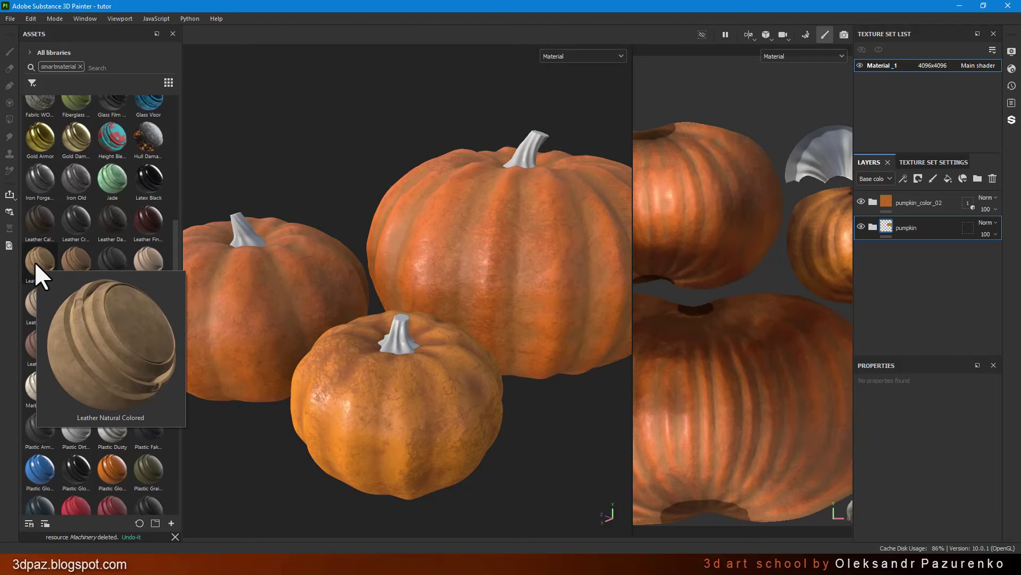
drag(34, 261, 529, 148)
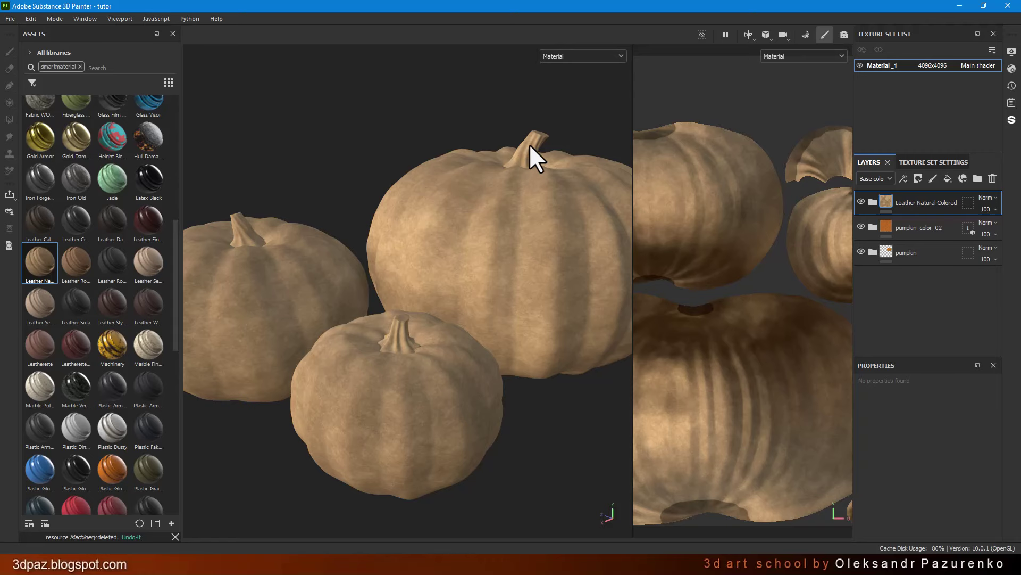
Undo the Leather Natural Colored layer and apply Leather Rough to the pumpkins instead.
key(ctrl+z)
drag(74, 274, 525, 148)
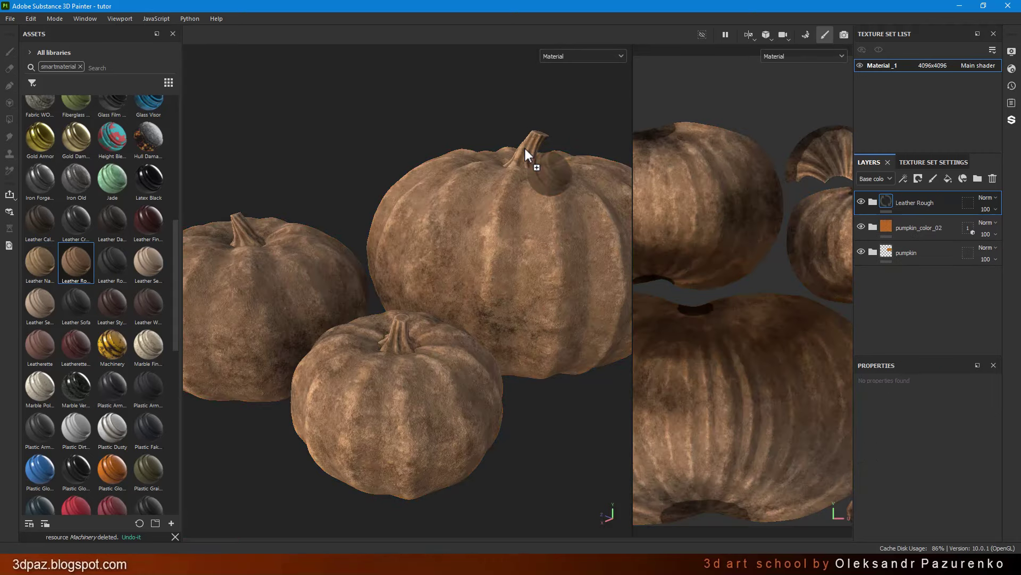
scroll(540, 116, up, 2)
scroll(539, 112, up, 3)
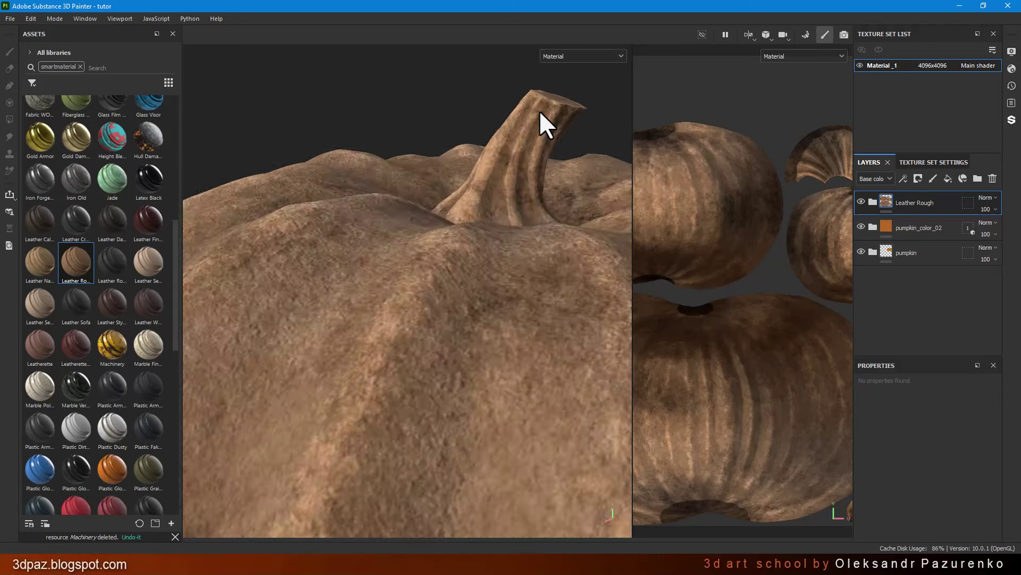
scroll(540, 110, up, 3)
scroll(541, 110, down, 5)
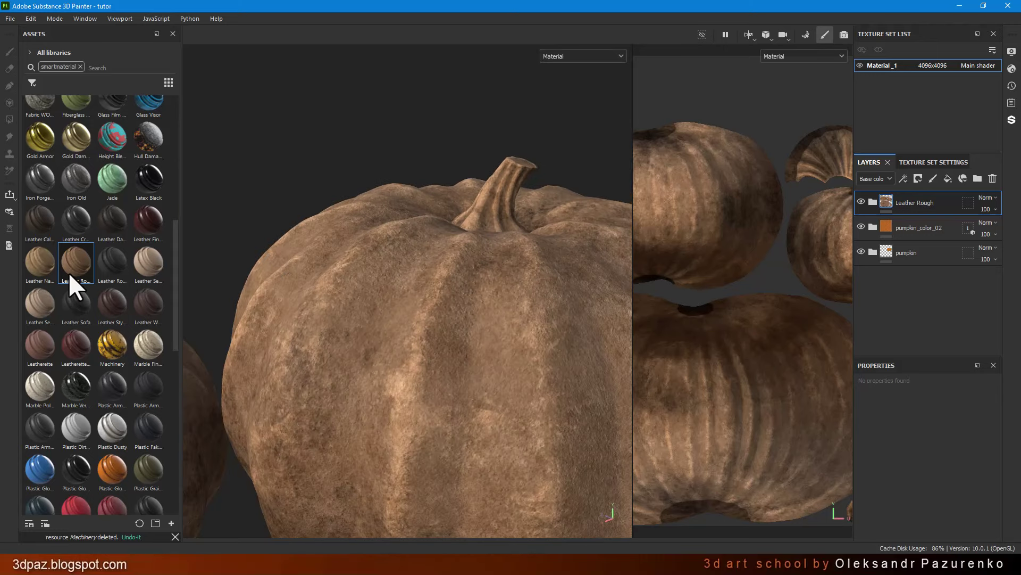
mouse_move(75, 261)
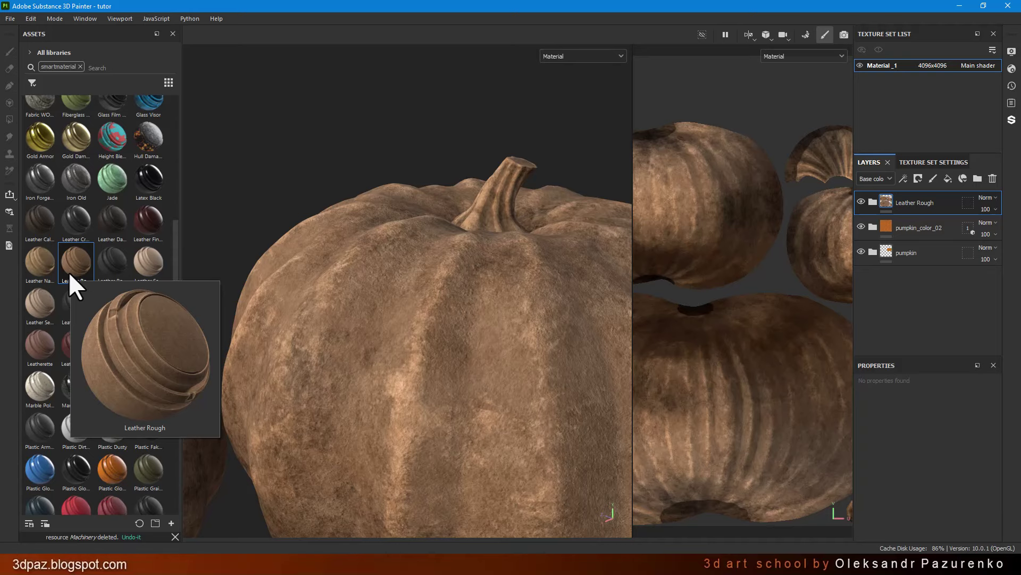
click(965, 200)
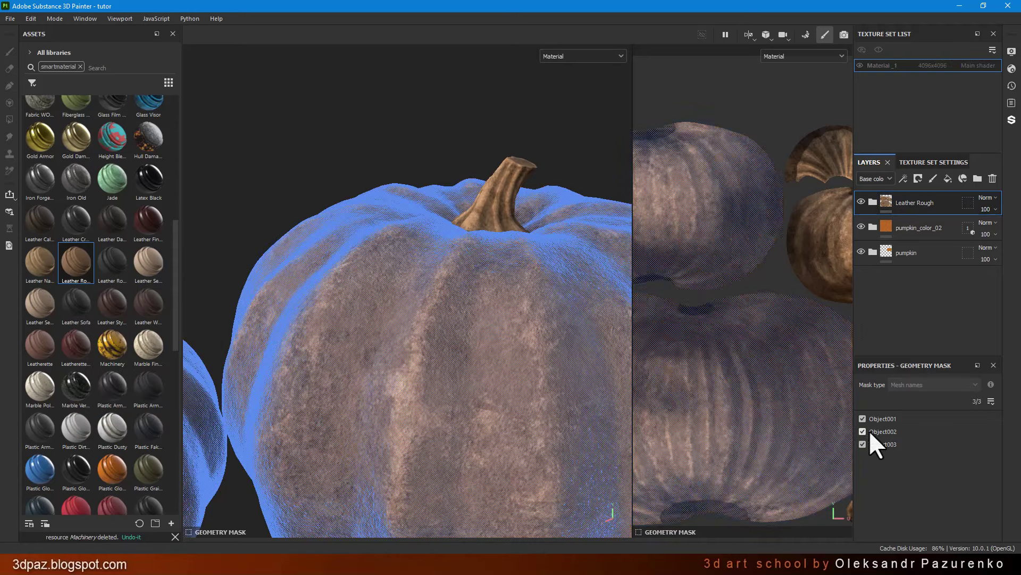
Mask Leather Rough to Object001 only, so leather covers just the stem.
click(862, 432)
click(863, 444)
scroll(494, 133, down, 3)
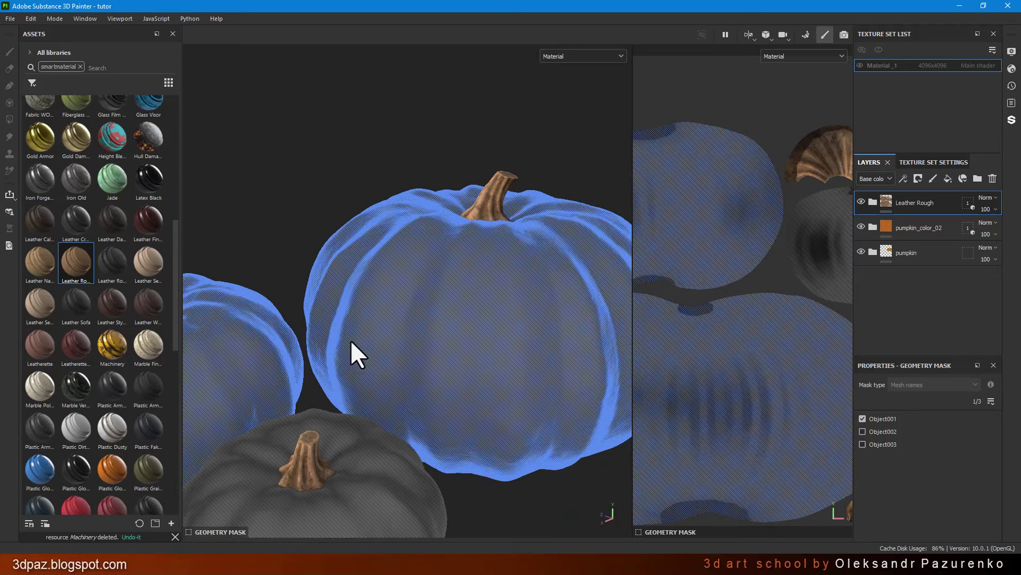
alt+middle_drag(351, 340, 442, 234)
Zoom in on the stem and expand the Leather Rough group to show its layers.
scroll(439, 319, up, 5)
scroll(435, 298, up, 2)
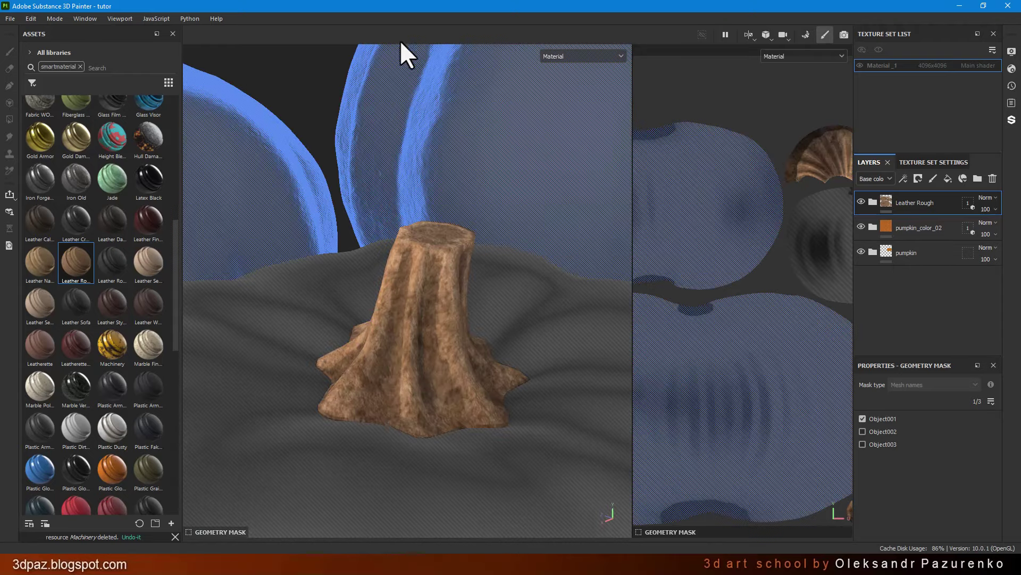
scroll(406, 357, up, 3)
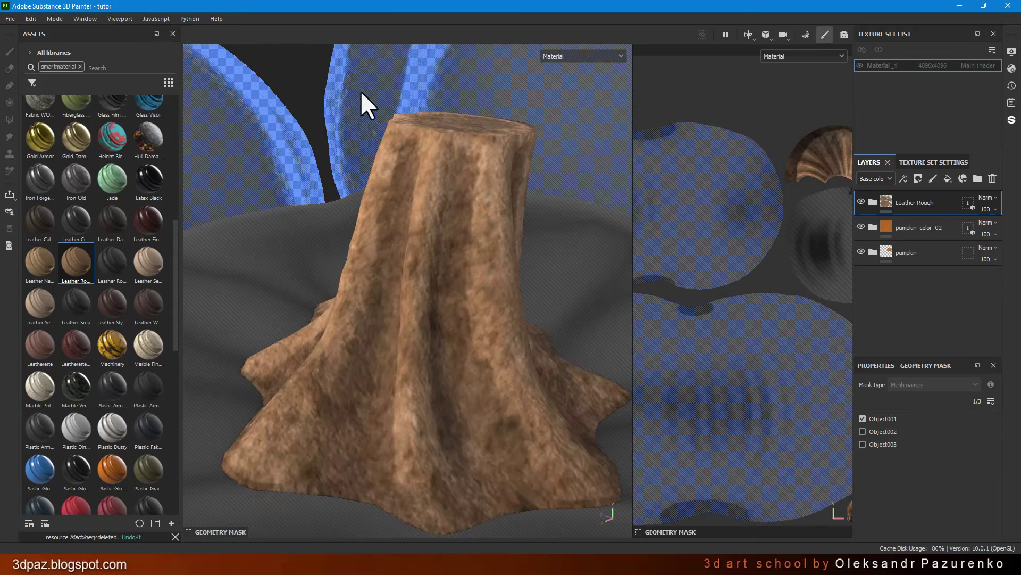
mouse_move(365, 103)
alt+mouse_down()
mouse_move(342, 133)
mouse_move(366, 127)
mouse_move(359, 213)
mouse_move(404, 231)
mouse_move(411, 267)
mouse_move(388, 285)
alt+mouse_up()
scroll(354, 136, down, 3)
scroll(354, 136, down, 2)
scroll(367, 225, down, 3)
scroll(394, 235, up, 5)
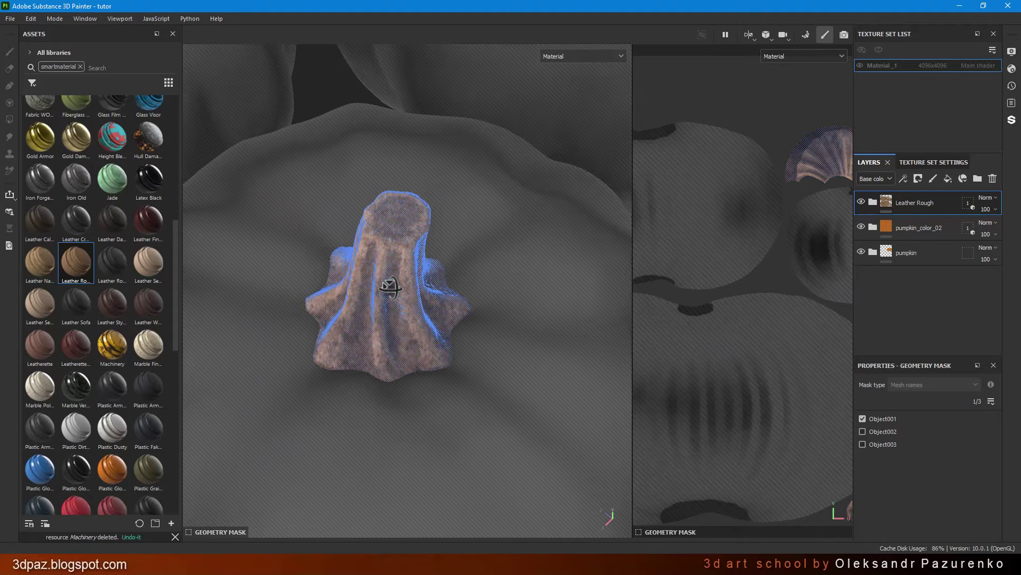
scroll(387, 285, up, 3)
click(872, 202)
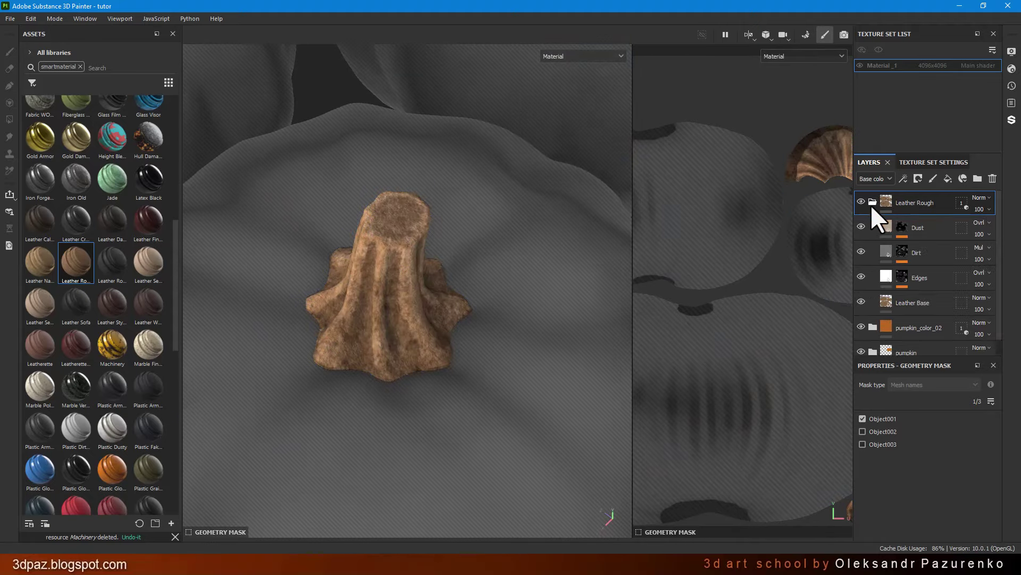
Compare the stem with Dirt hidden, then lower the Dirt layer's opacity to 67.
click(878, 229)
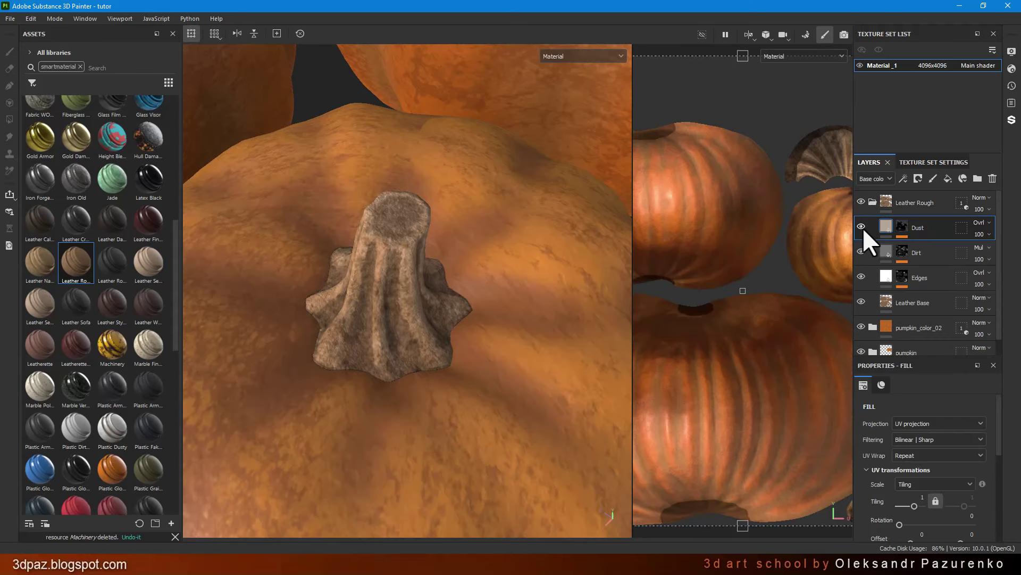
click(861, 250)
click(912, 254)
click(861, 251)
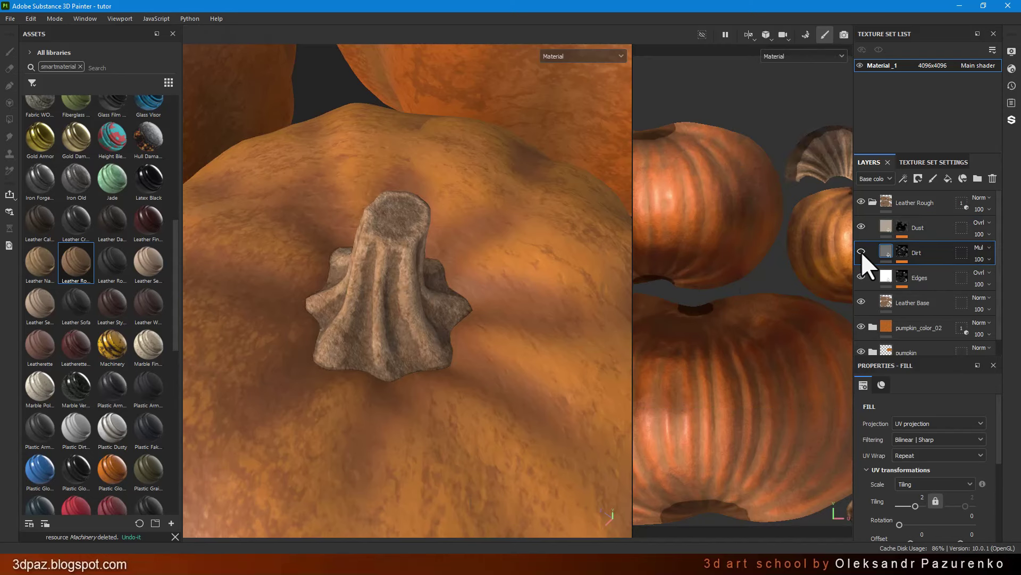
click(990, 259)
drag(1007, 278, 1004, 279)
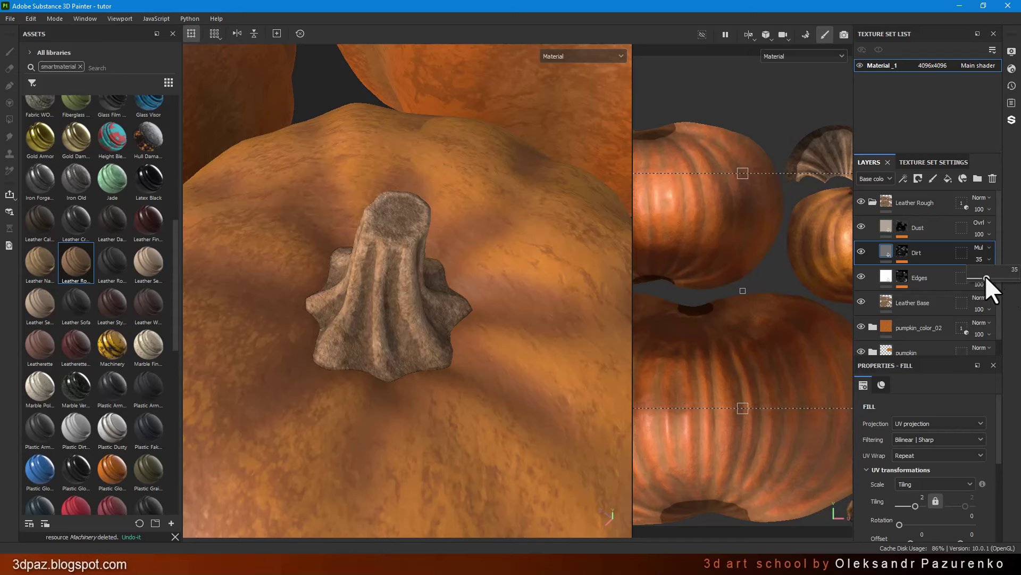
drag(1003, 280, 1001, 279)
Toggle the Edges layer off and on, then select its mask.
click(862, 277)
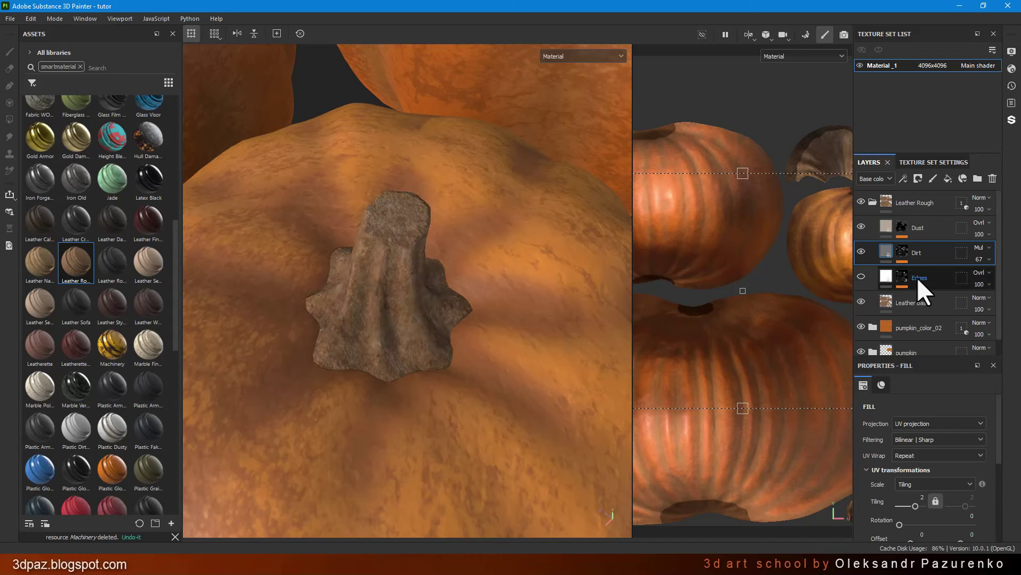
click(862, 276)
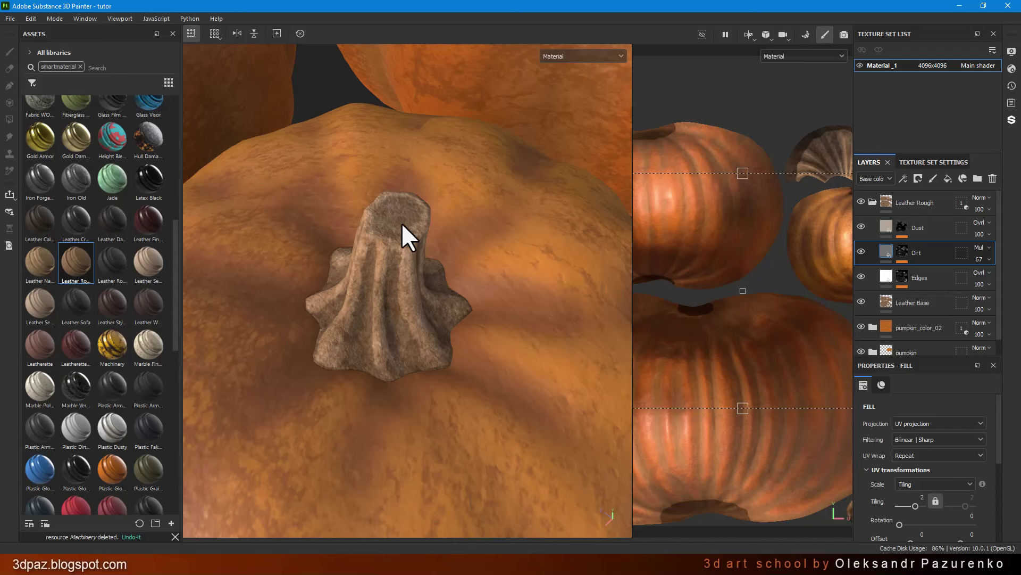
click(929, 280)
click(902, 273)
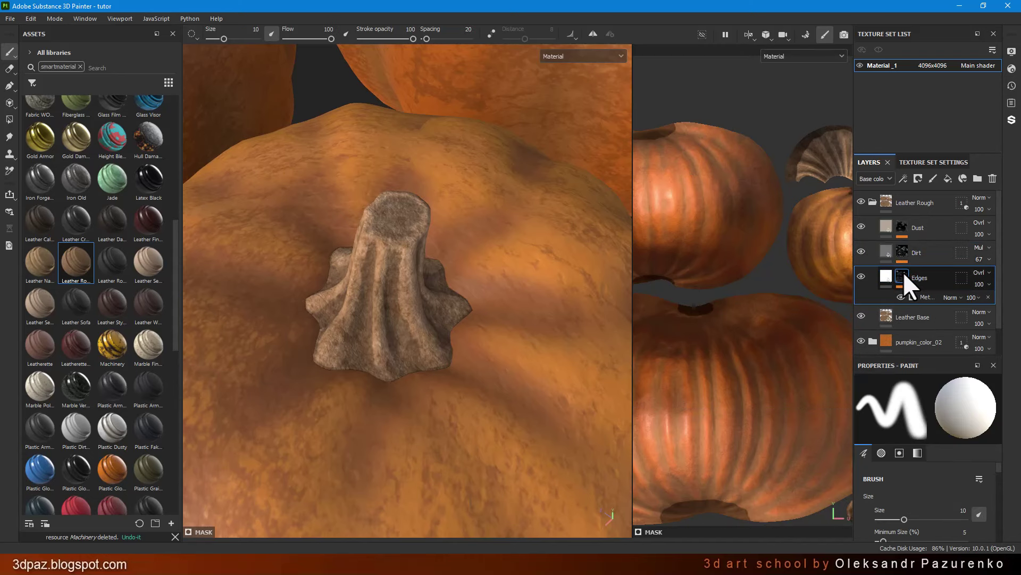
Replace the Edges mask's Metal Edge Wear generator with Curvature and raise Global Blur to 0.73.
scroll(908, 274, down, 1)
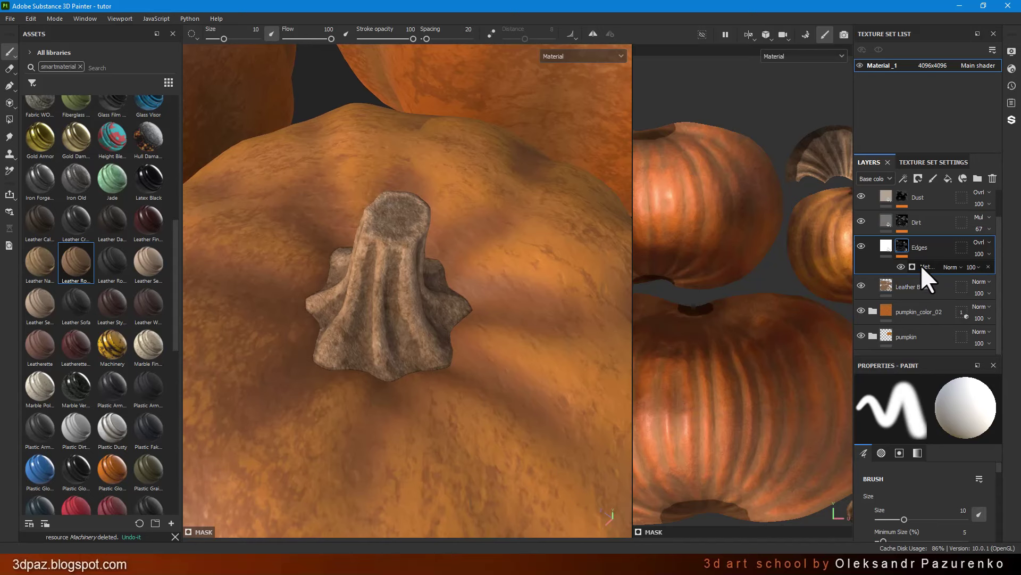
click(921, 264)
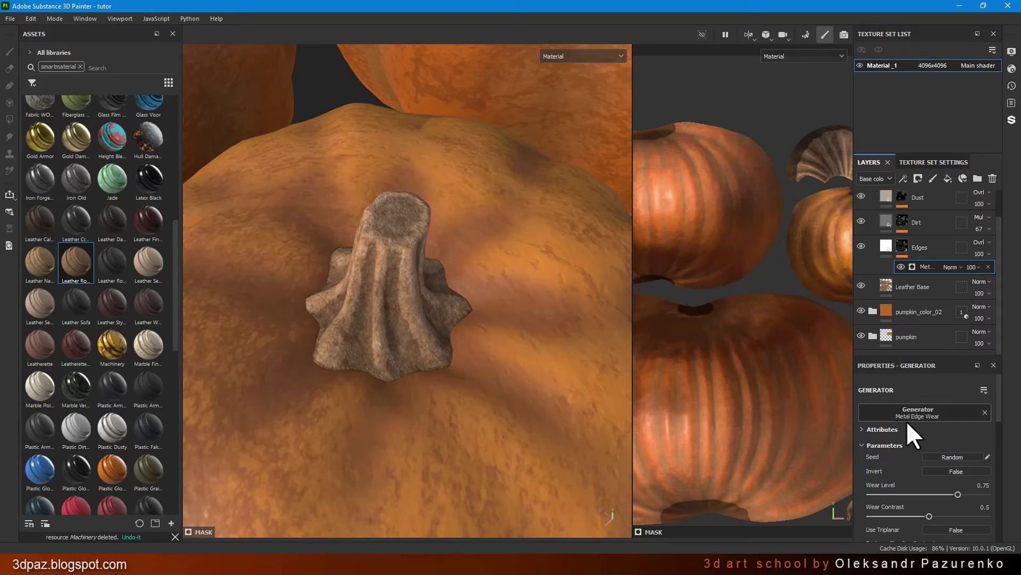
click(946, 416)
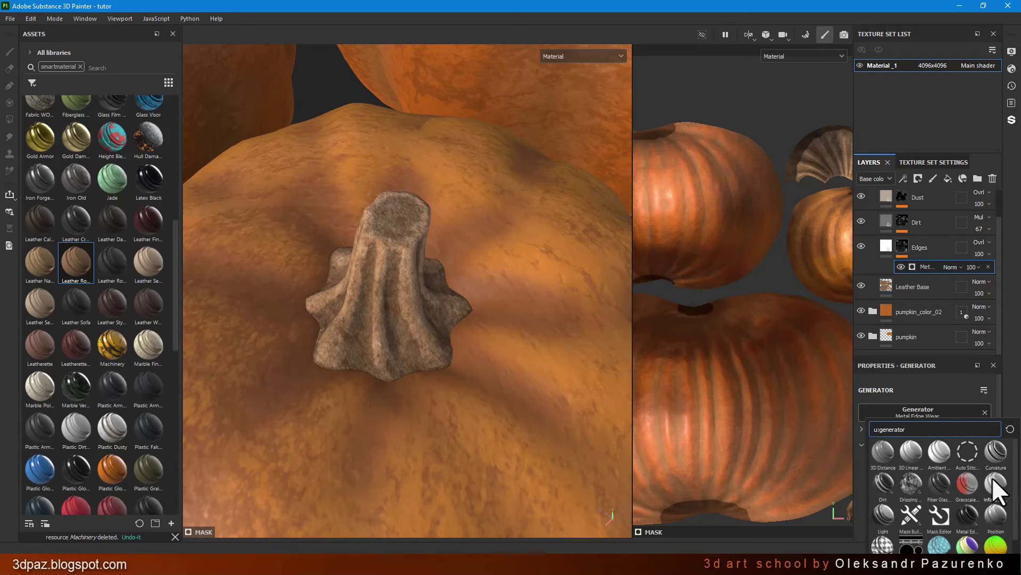
click(995, 449)
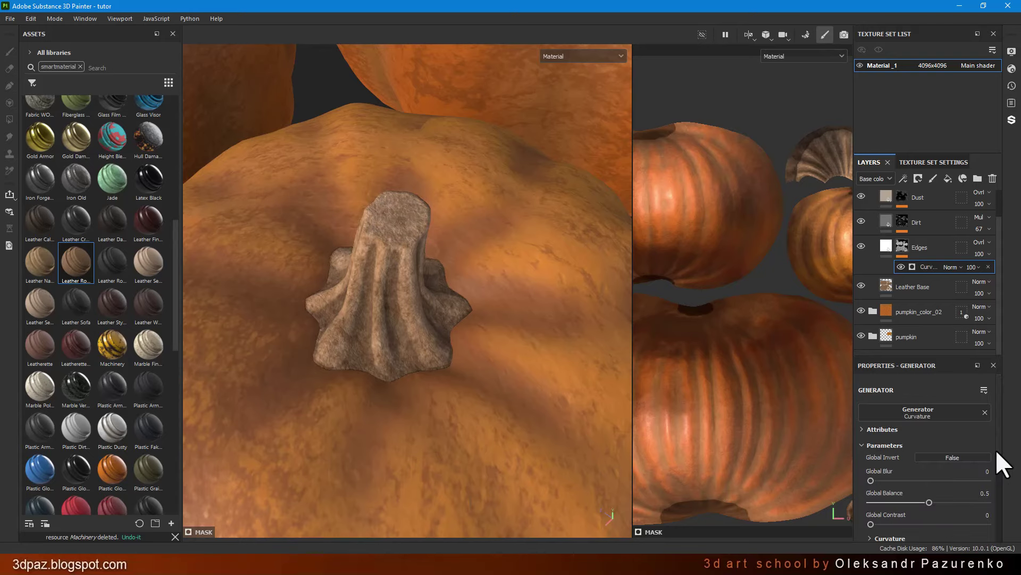
mouse_move(414, 343)
alt+mouse_down()
mouse_move(433, 383)
mouse_move(561, 287)
mouse_move(447, 292)
mouse_move(403, 308)
alt+mouse_up()
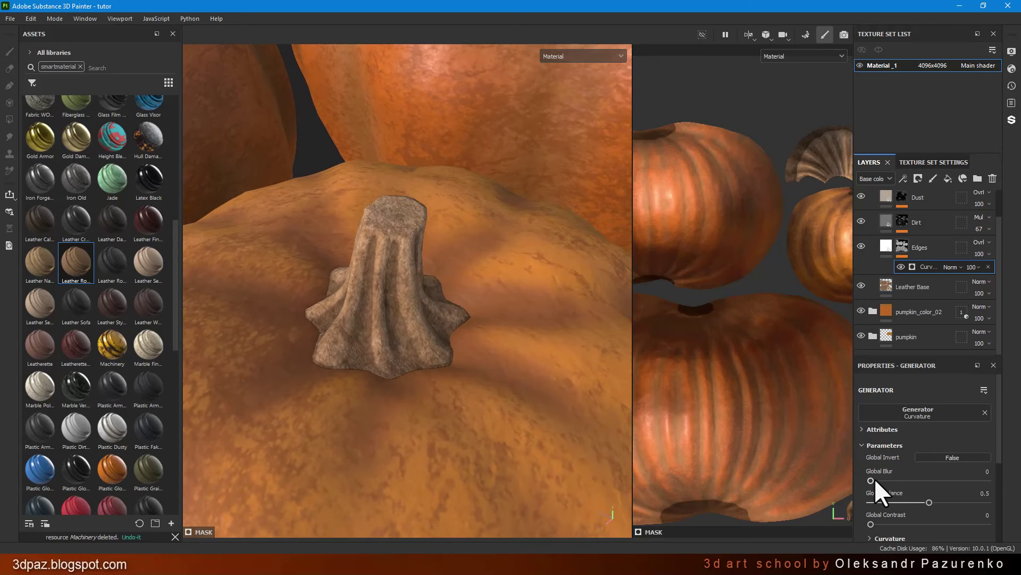
mouse_move(877, 477)
mouse_down()
mouse_move(887, 476)
mouse_move(873, 479)
mouse_up()
View all the pumpkins and hide Leather Base, leaving the stems white.
scroll(471, 314, down, 3)
scroll(464, 318, down, 3)
mouse_move(464, 318)
alt+mouse_down()
mouse_move(449, 278)
mouse_move(381, 254)
mouse_move(570, 269)
mouse_move(485, 278)
alt+mouse_up()
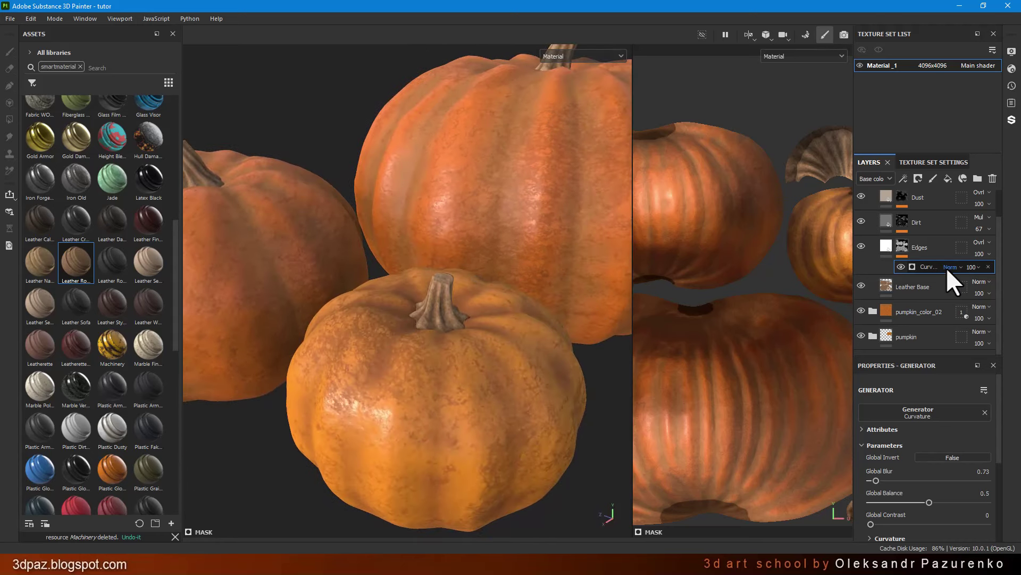
scroll(946, 267, up, 1)
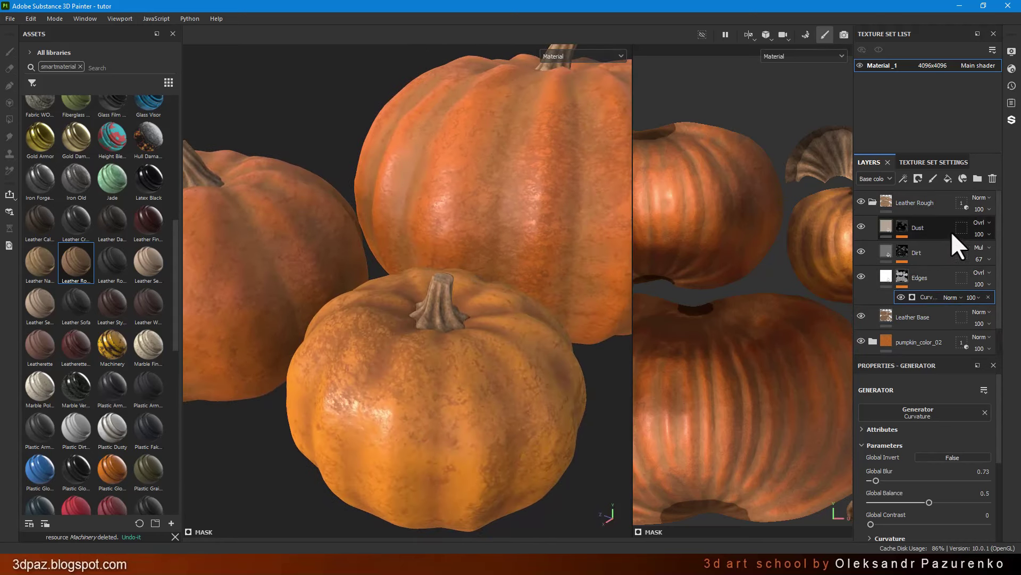
scroll(927, 220, down, 1)
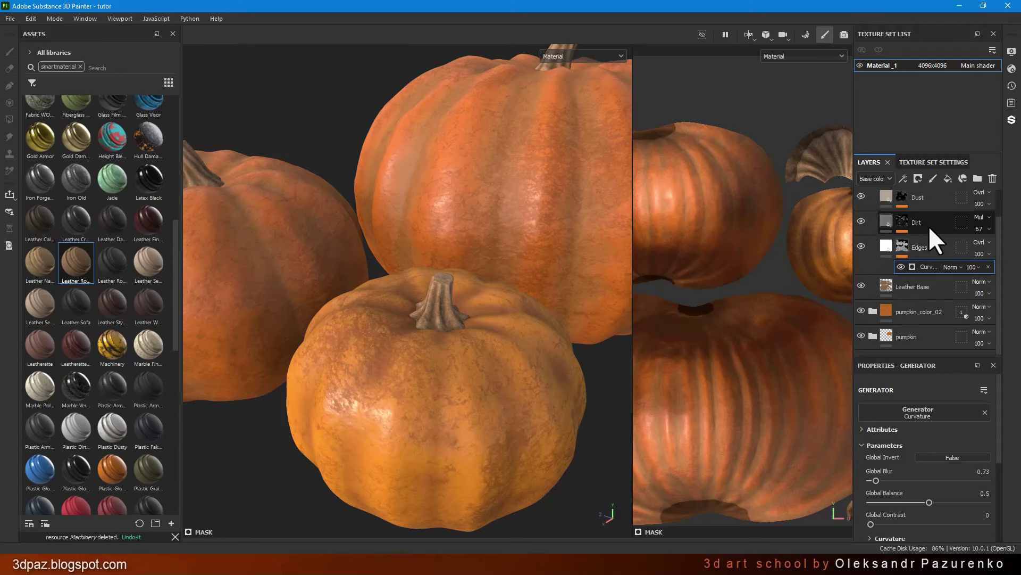
click(858, 285)
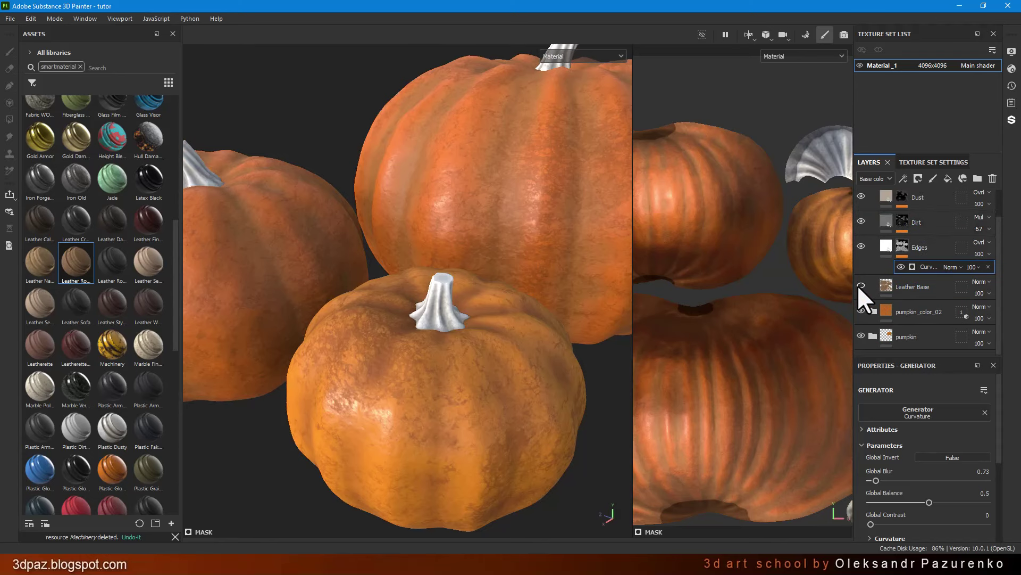
Show the Leather Base layer again and lighten its base colour to tan #927358.
click(904, 286)
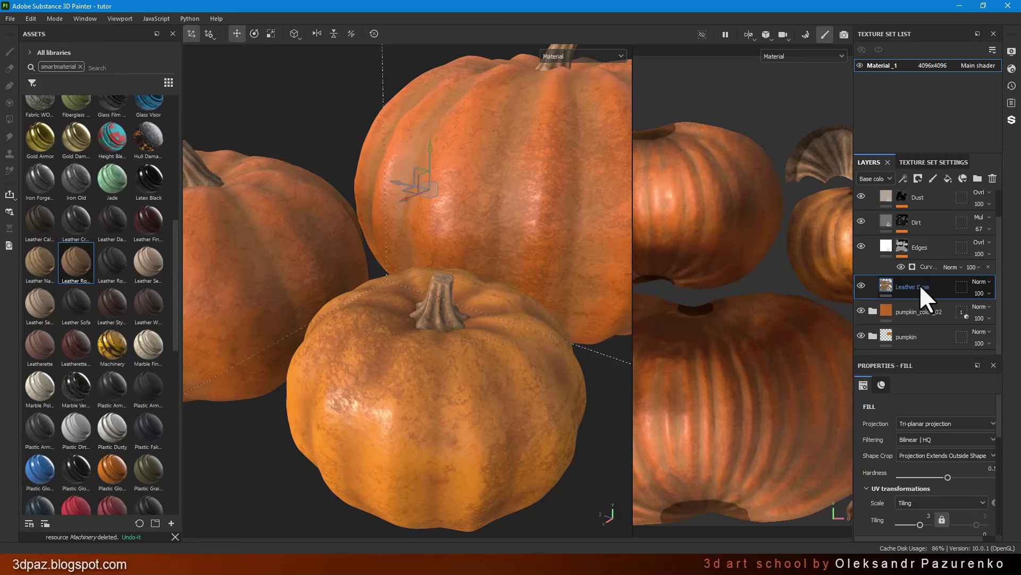
scroll(923, 458, down, 3)
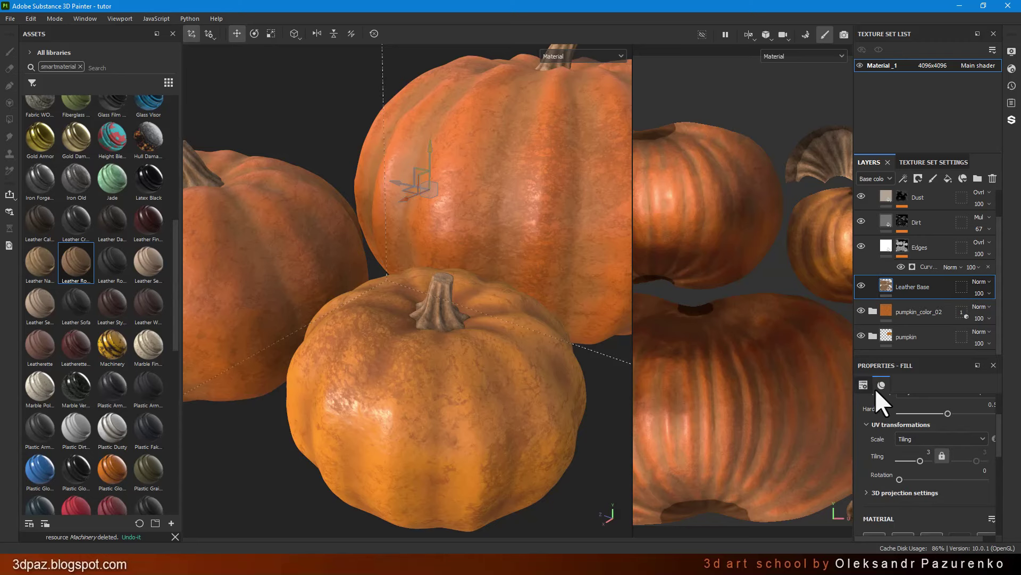
scroll(934, 422, down, 3)
scroll(936, 441, down, 1)
click(963, 480)
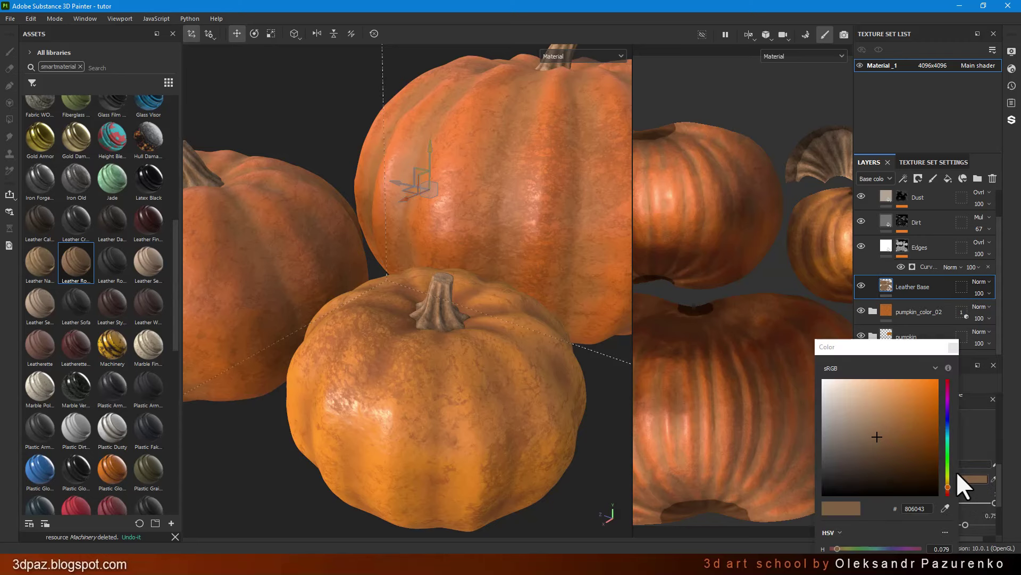
click(871, 435)
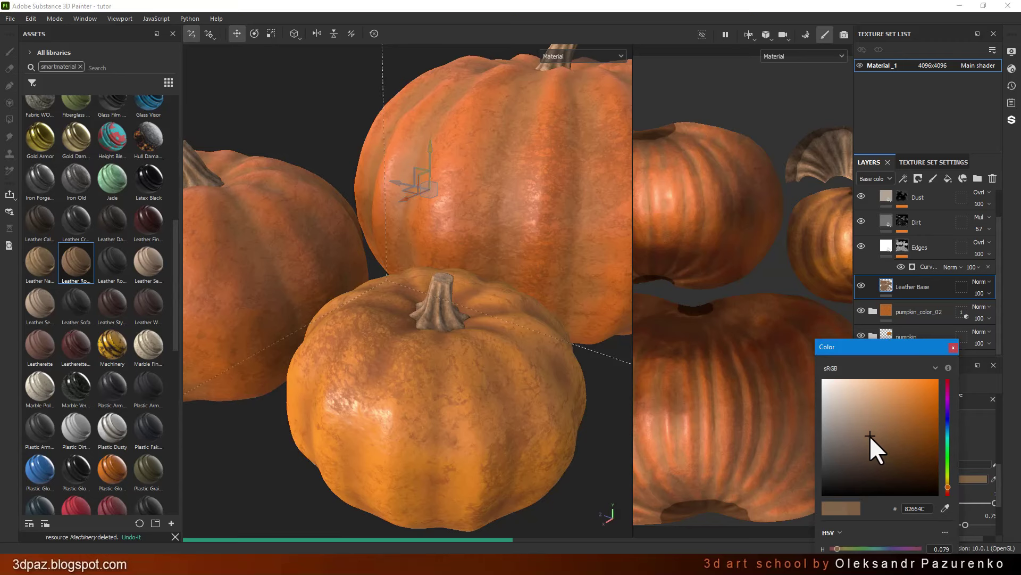
drag(869, 436, 867, 428)
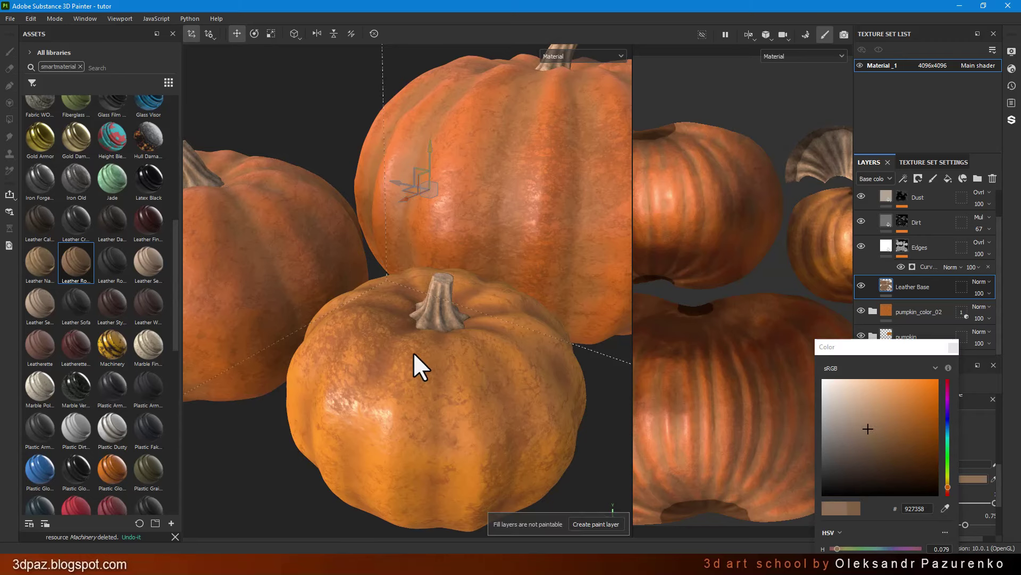
scroll(352, 167, down, 3)
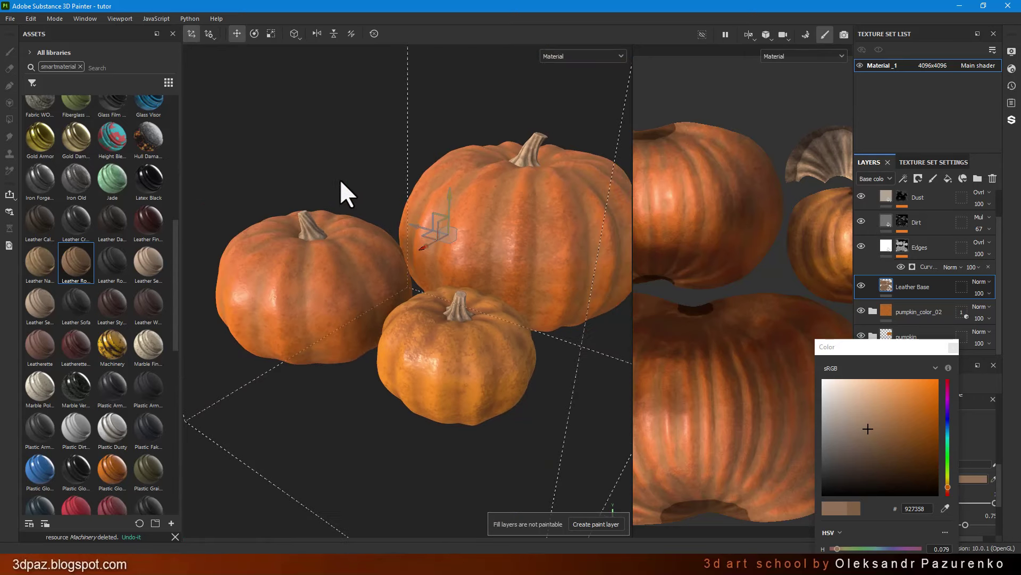
scroll(445, 321, up, 2)
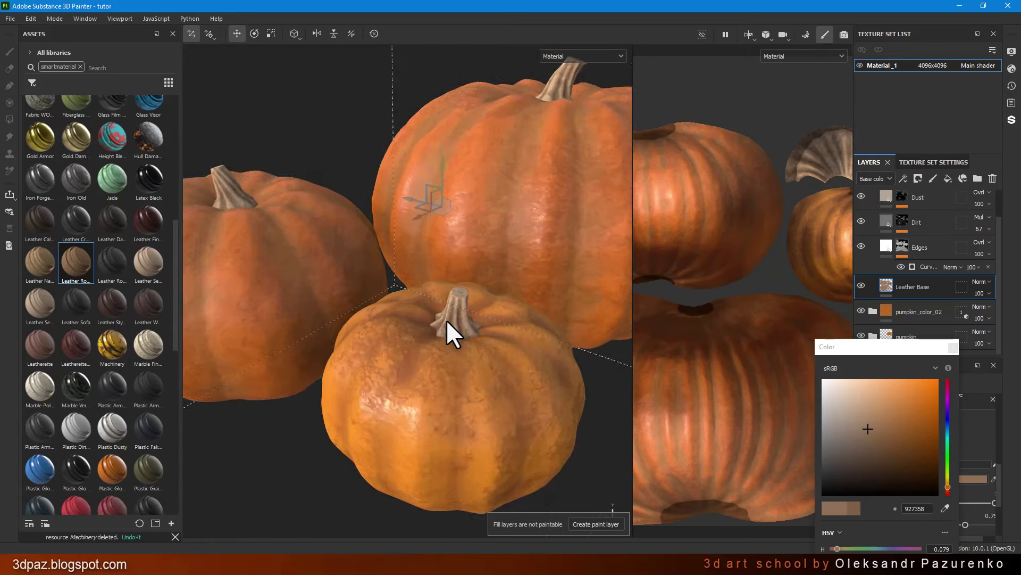
scroll(472, 343, up, 3)
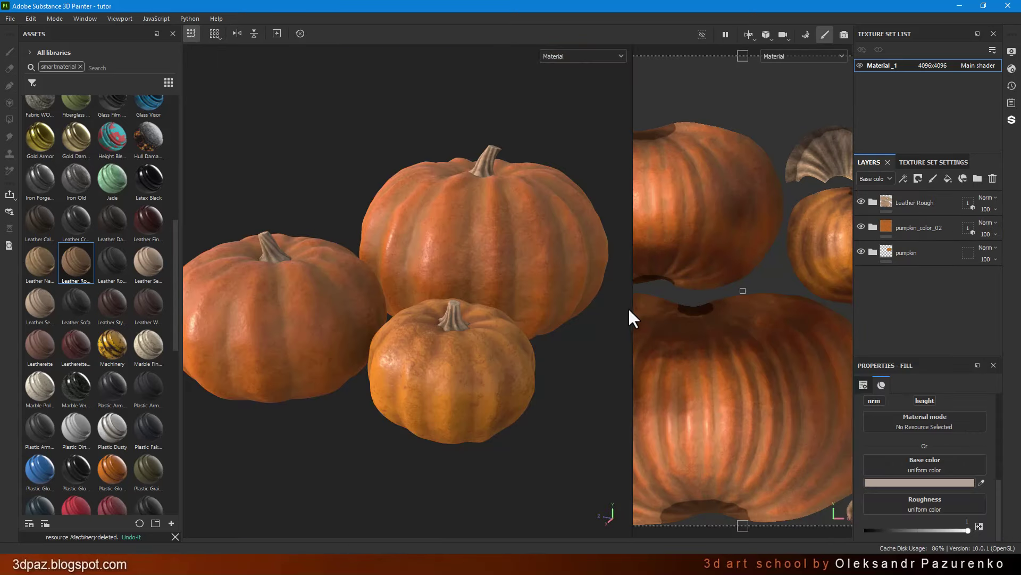
Enlarge the UV view, preview the Base color channel, then return to Material view.
drag(633, 310, 365, 305)
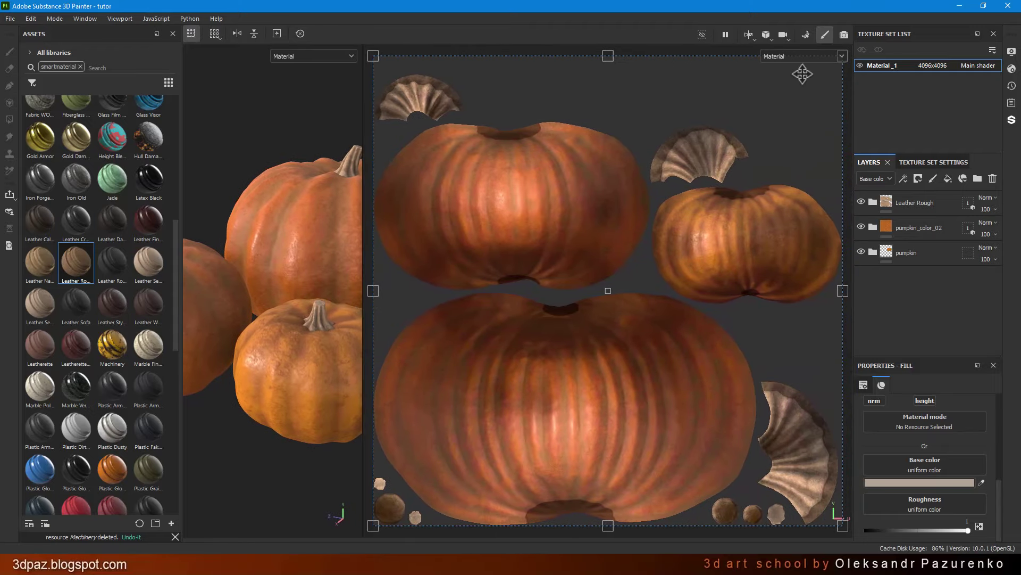
click(828, 56)
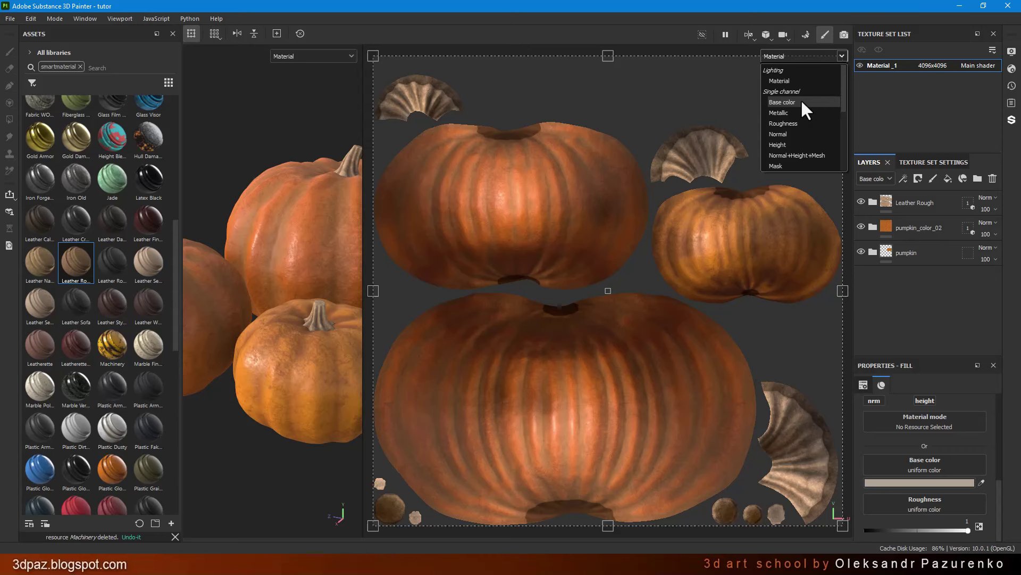
click(800, 101)
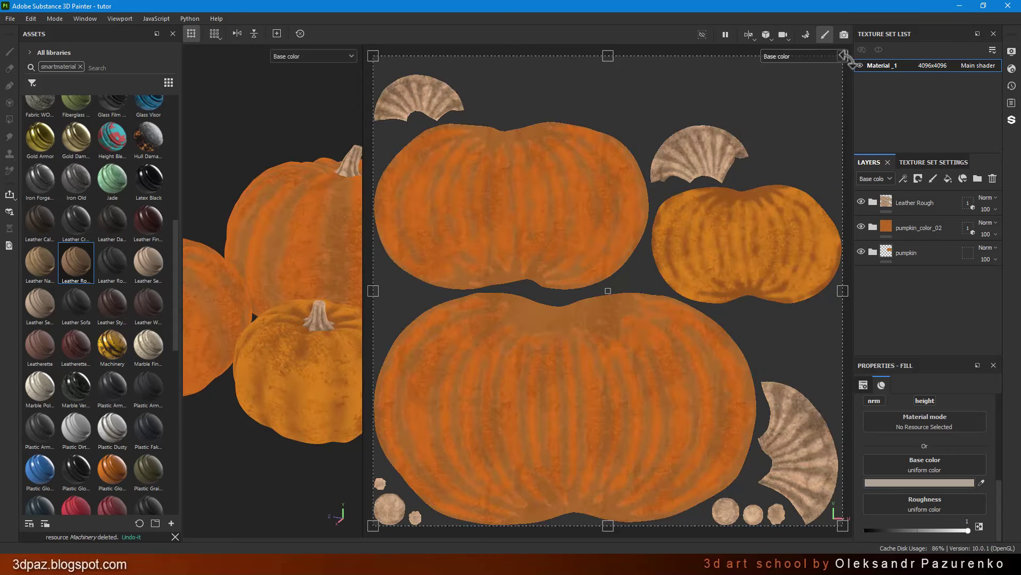
click(842, 56)
click(802, 80)
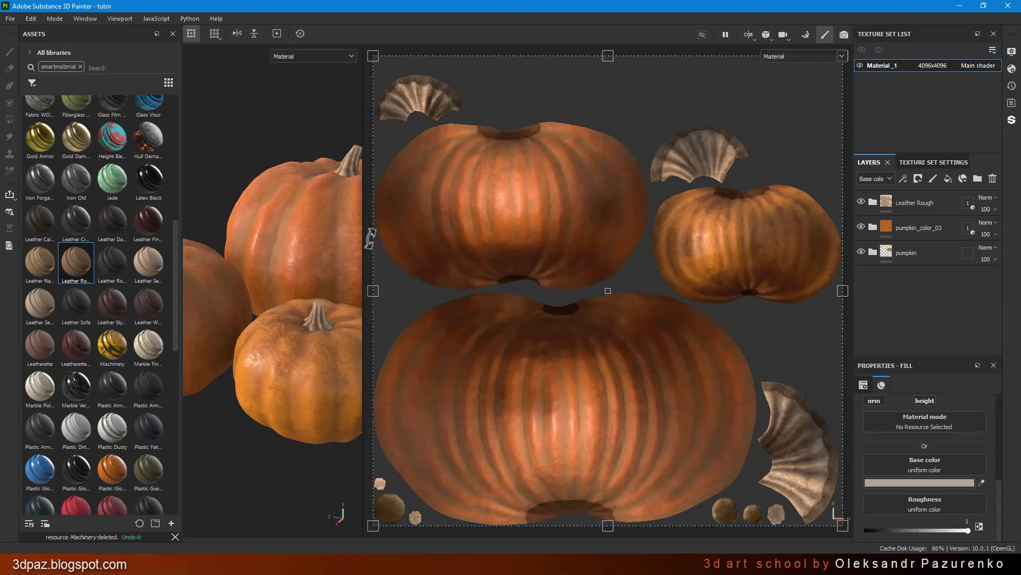
drag(362, 242, 684, 241)
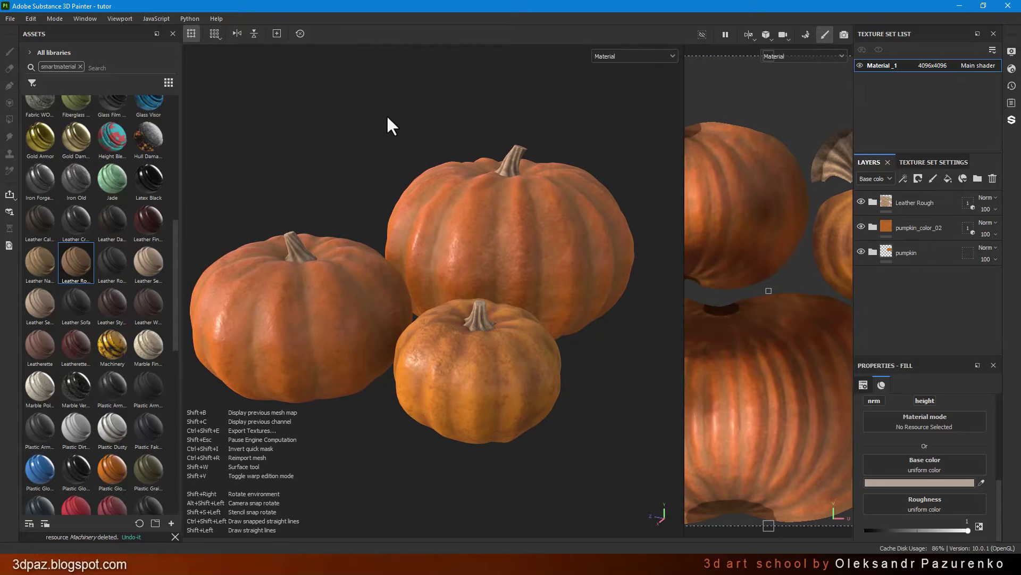
Rotate the environment lighting, then orbit and zoom the 3D view onto the pumpkin stem.
mouse_move(310, 146)
shift+right_down()
mouse_move(344, 128)
mouse_move(304, 127)
mouse_move(315, 176)
mouse_move(303, 135)
mouse_move(304, 149)
shift+right_up()
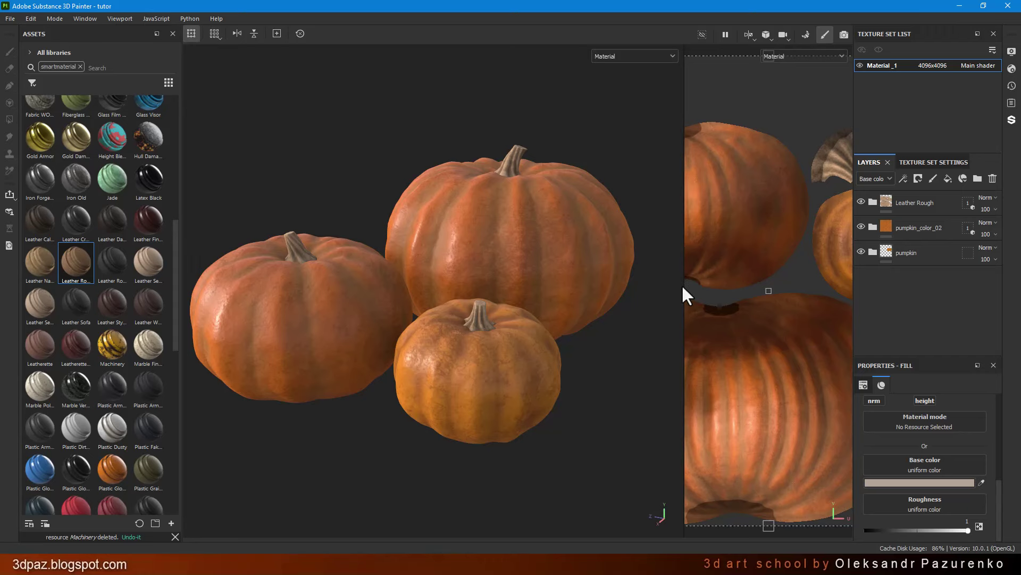
drag(684, 285, 615, 281)
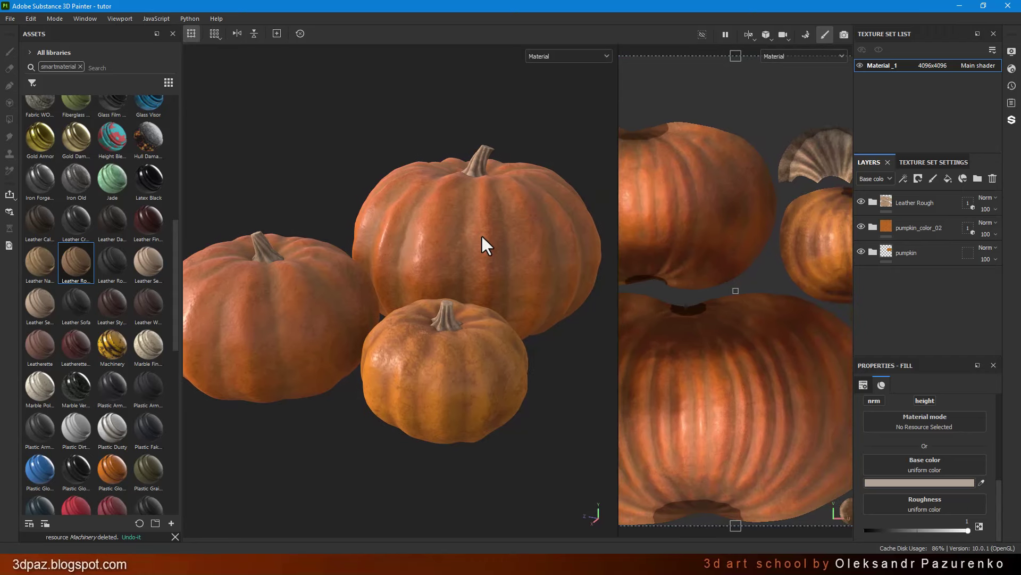
mouse_move(474, 254)
alt+mouse_down()
mouse_move(433, 294)
mouse_move(329, 292)
mouse_move(532, 269)
mouse_move(440, 270)
mouse_move(457, 286)
mouse_move(404, 274)
alt+mouse_up()
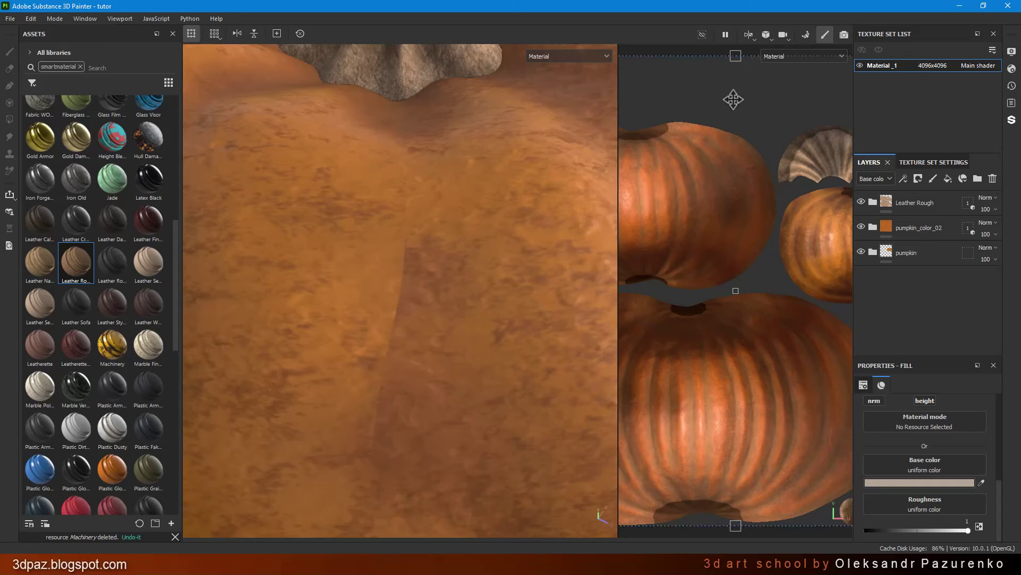
scroll(382, 269, down, 2)
scroll(385, 285, down, 2)
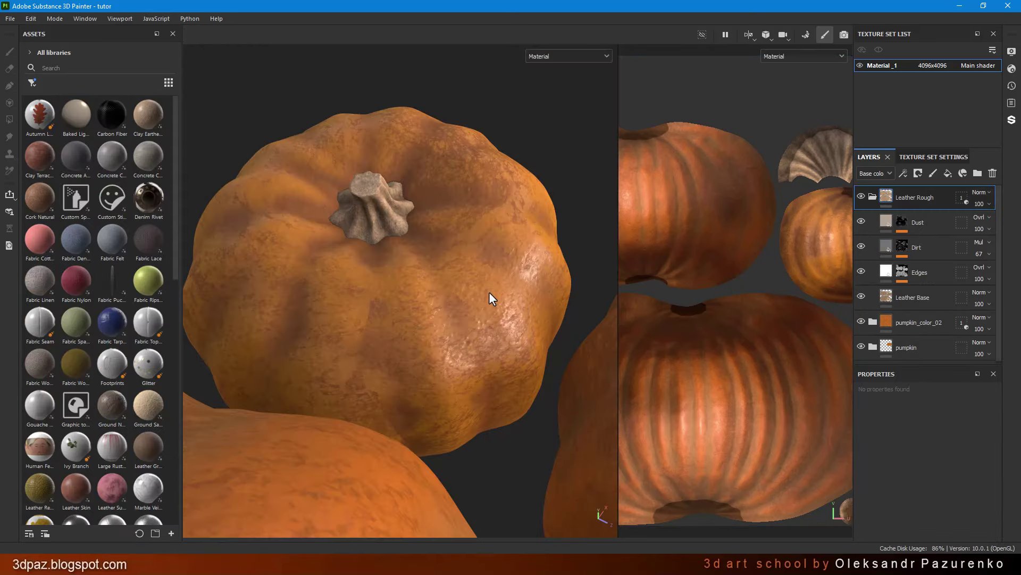
alt+drag(352, 236, 358, 346)
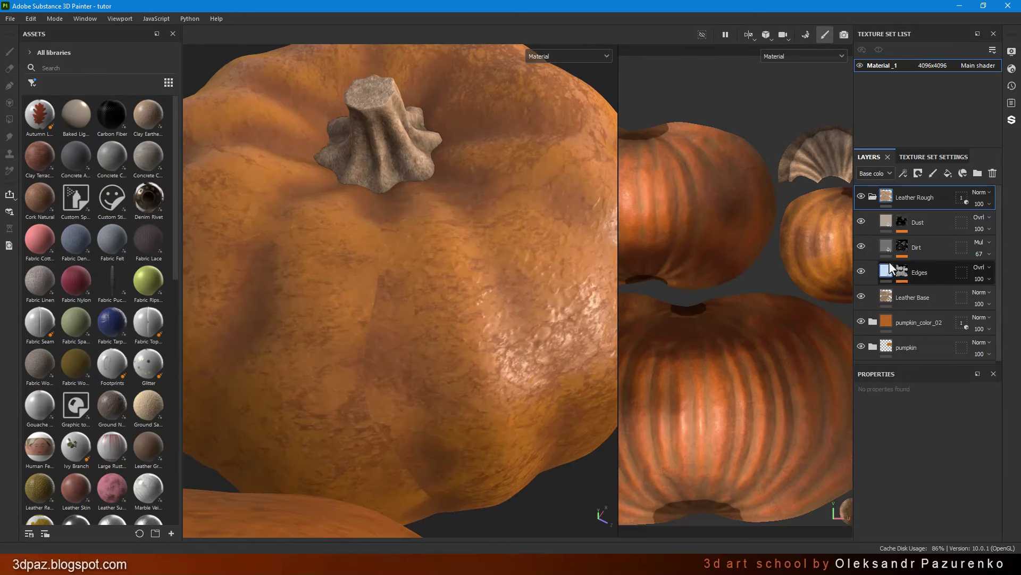
Add a new paint layer, Layer 1, at the top of the stack.
click(934, 171)
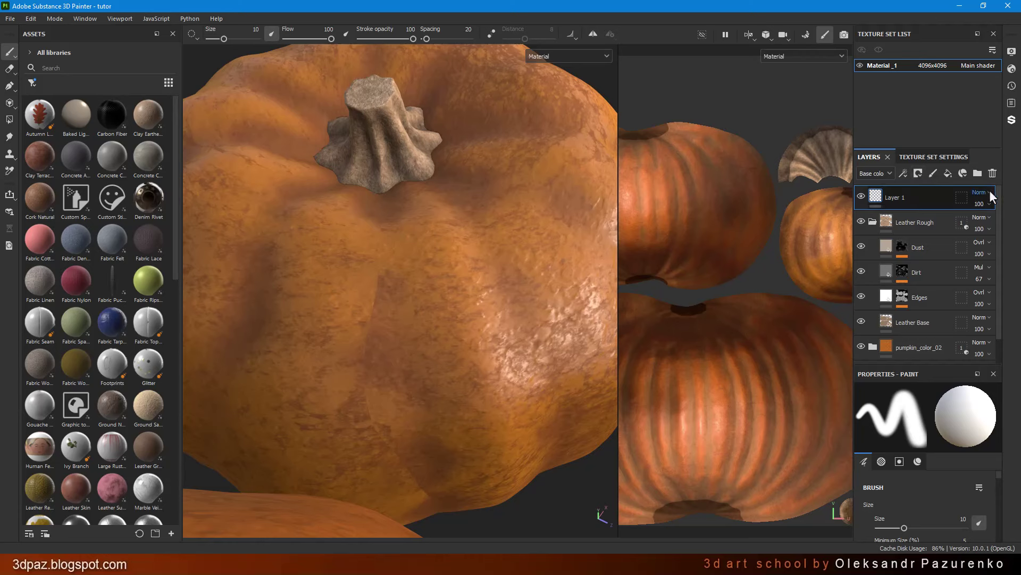
click(990, 194)
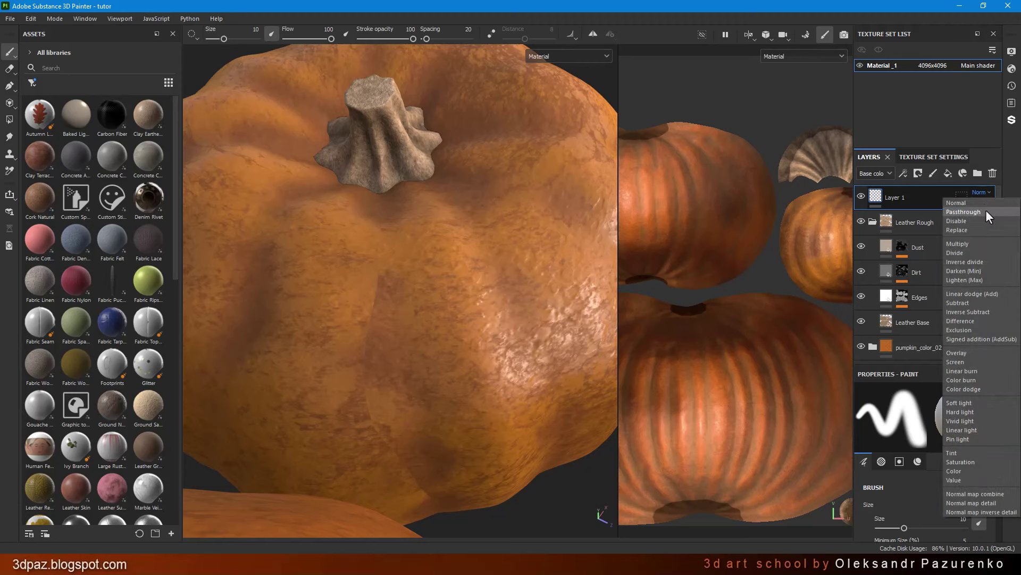
Set Layer 1's blend mode to Passthrough in the Metallic and Roughness channels.
click(889, 174)
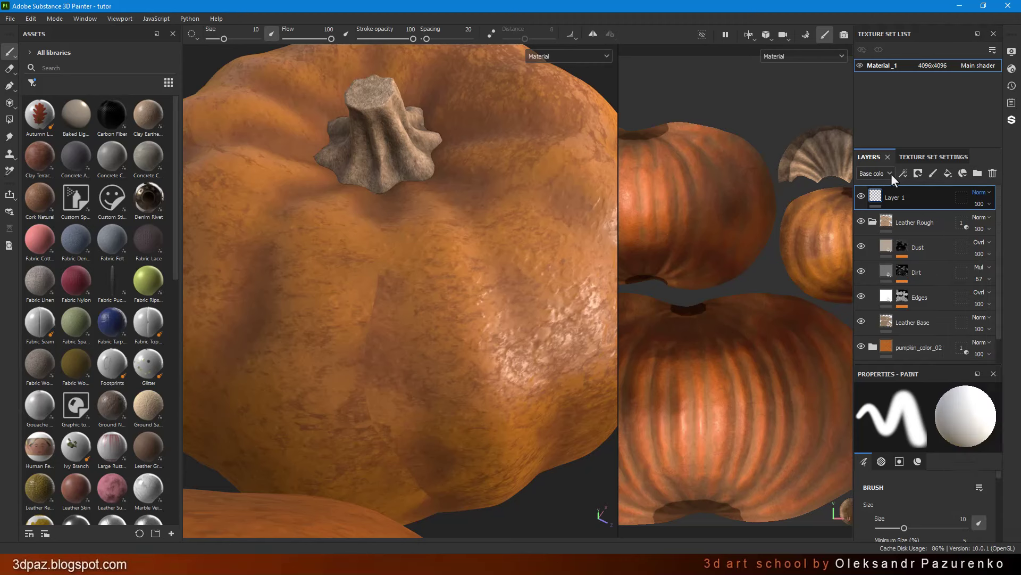
click(876, 177)
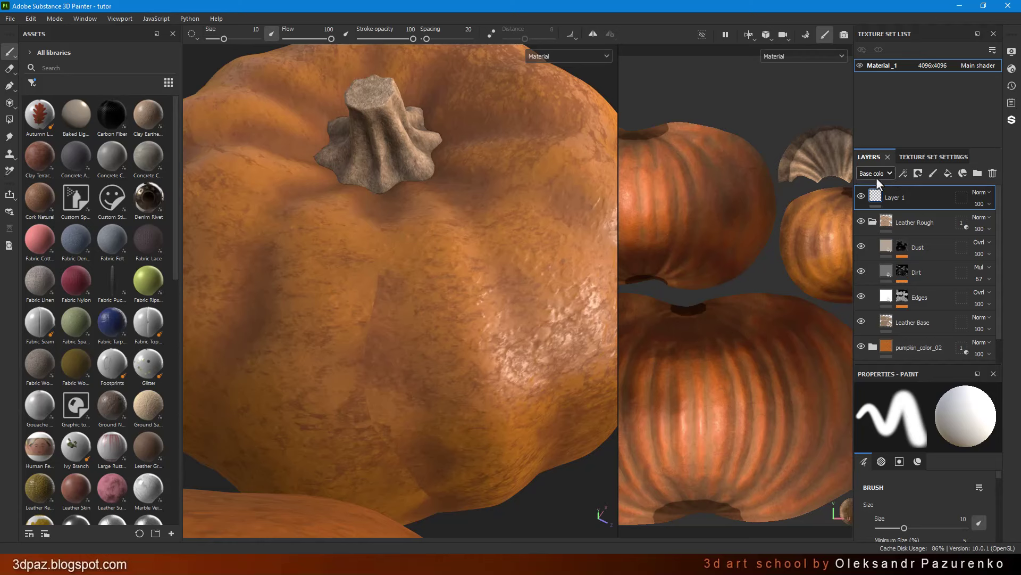
click(984, 191)
click(886, 176)
click(876, 198)
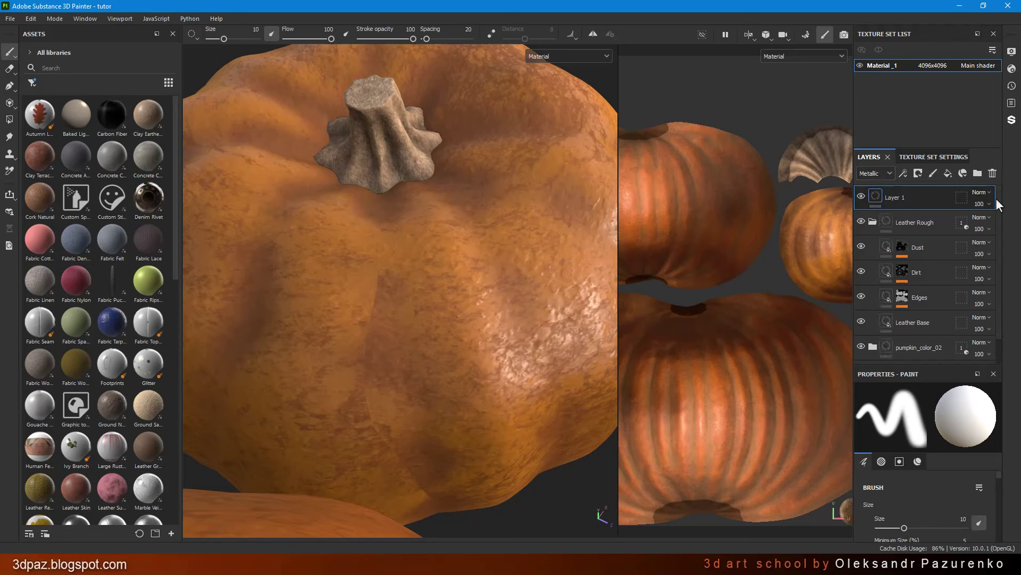
click(985, 192)
click(982, 212)
click(893, 174)
click(875, 208)
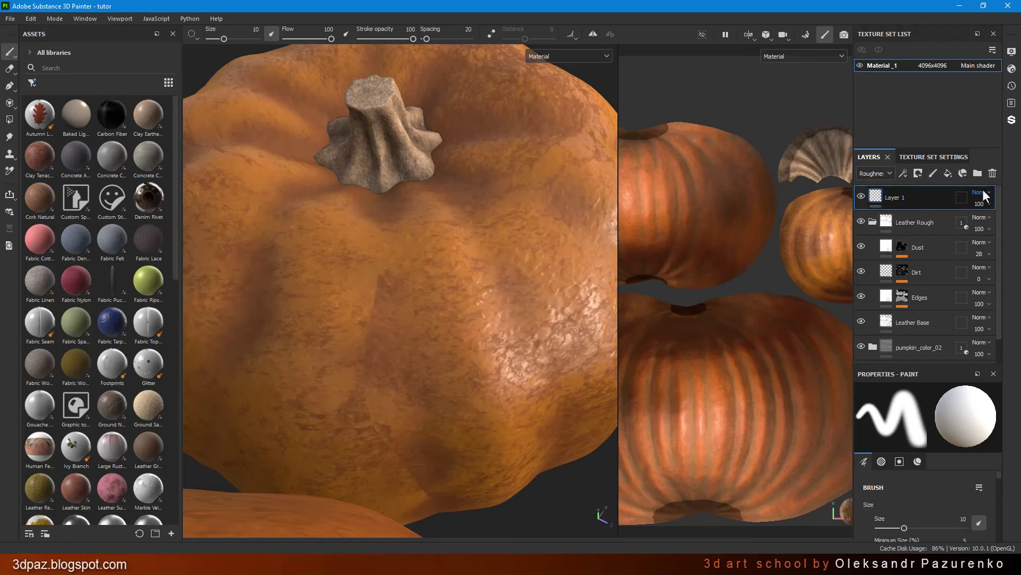
click(982, 190)
click(983, 211)
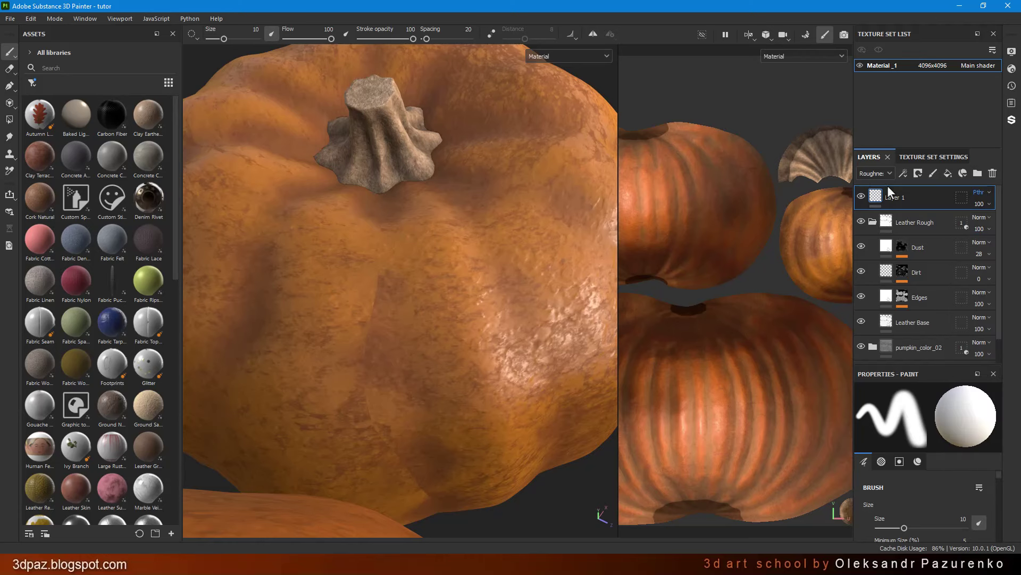
Set Layer 1's blend mode to Passthrough in the Normal and Height channels.
click(888, 171)
click(879, 219)
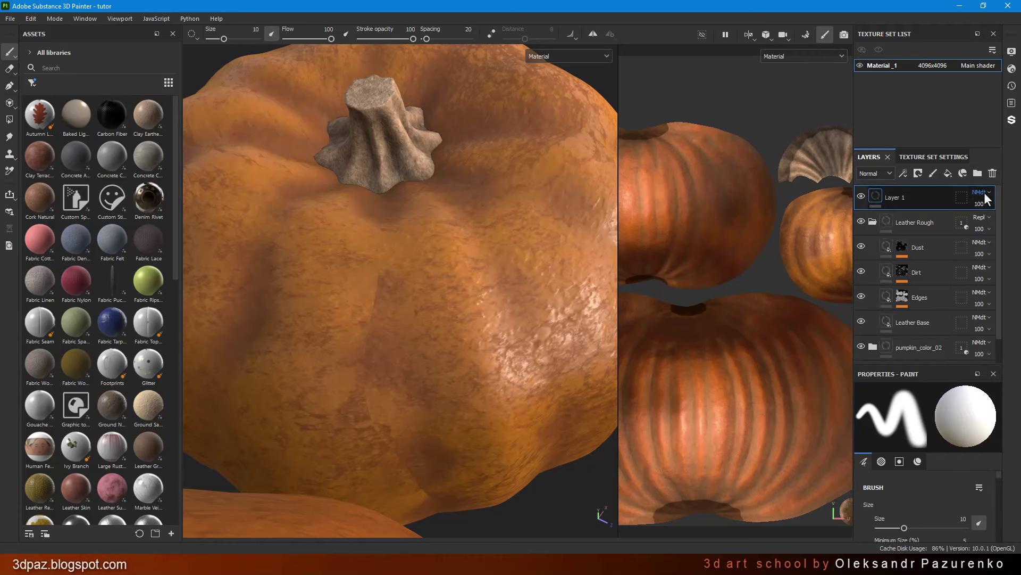
click(984, 193)
click(975, 211)
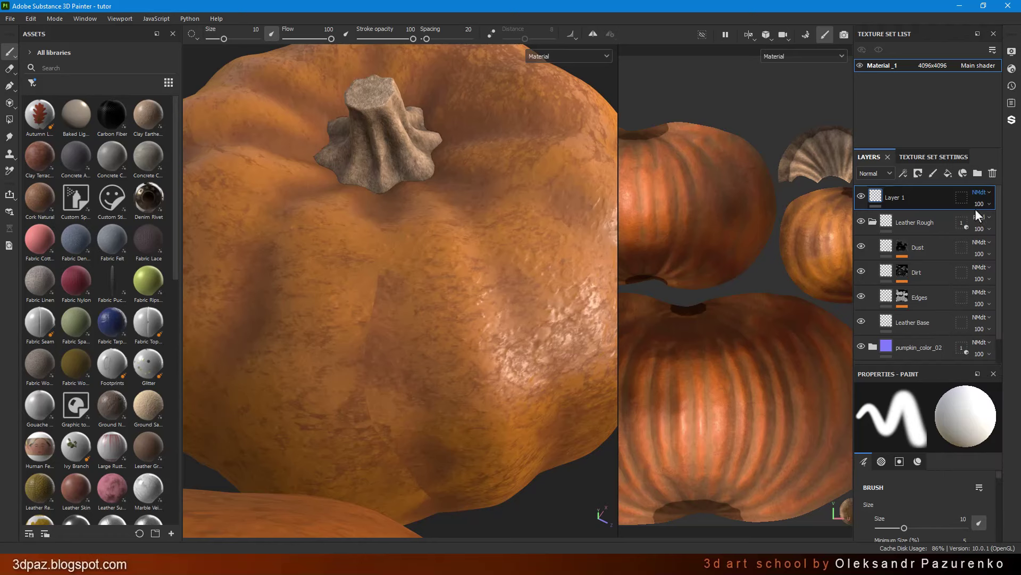
click(886, 172)
click(872, 231)
click(985, 193)
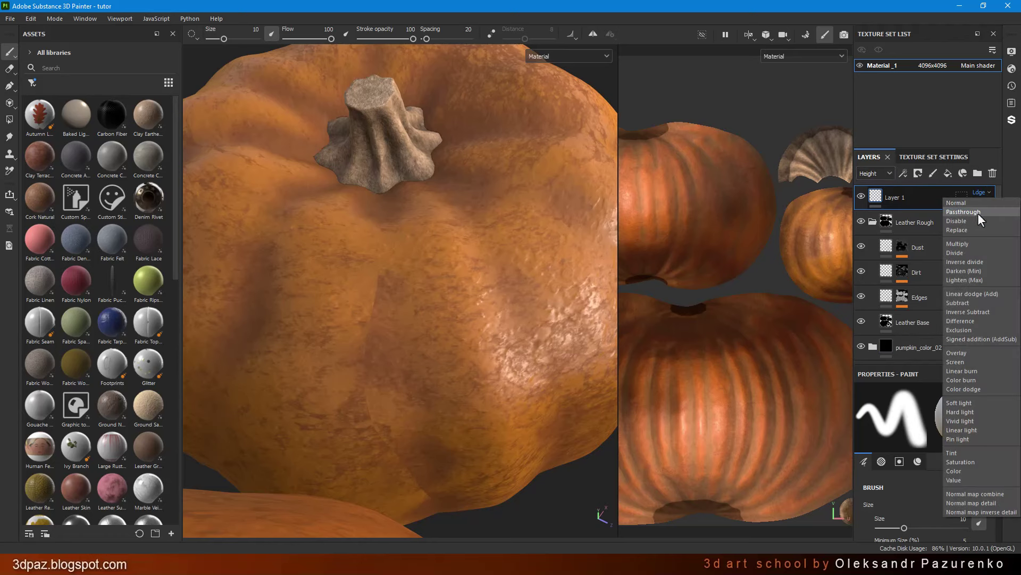
click(982, 212)
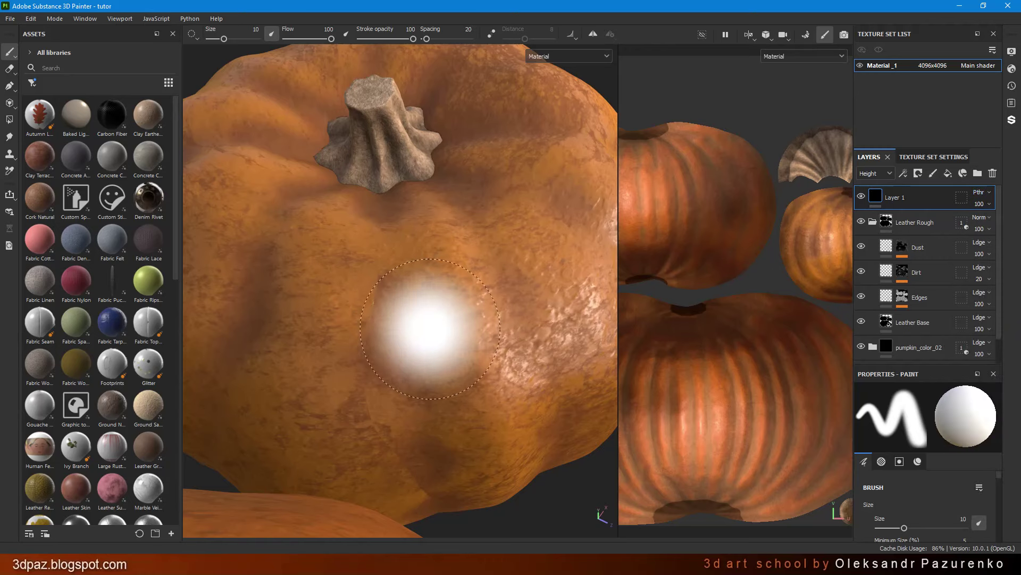
With the Clone tool, set a source on the pumpkin skin and paint cloned skin downward.
scroll(330, 349, up, 1)
scroll(330, 349, up, 1)
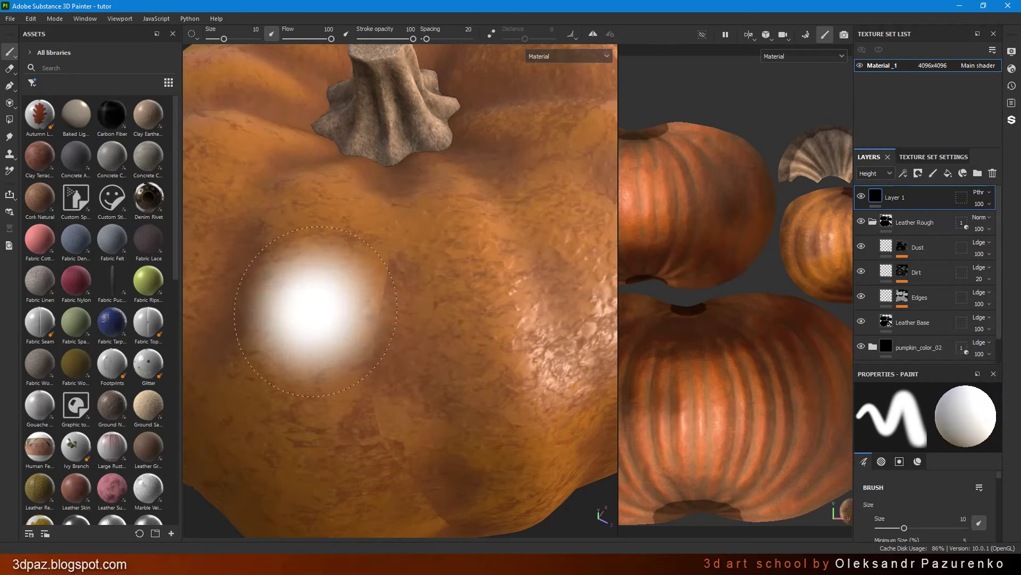
click(9, 157)
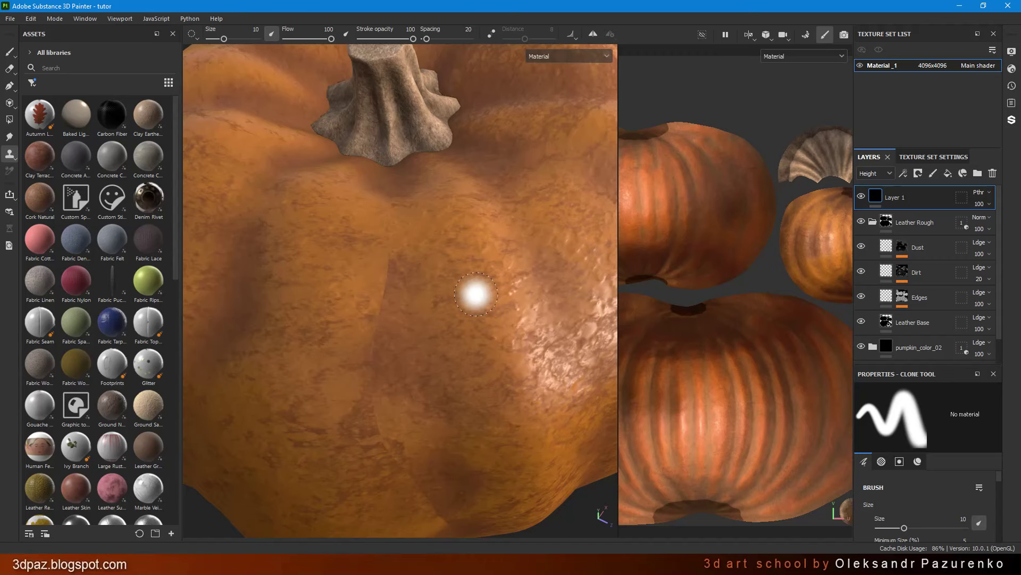
alt+drag(468, 285, 456, 278)
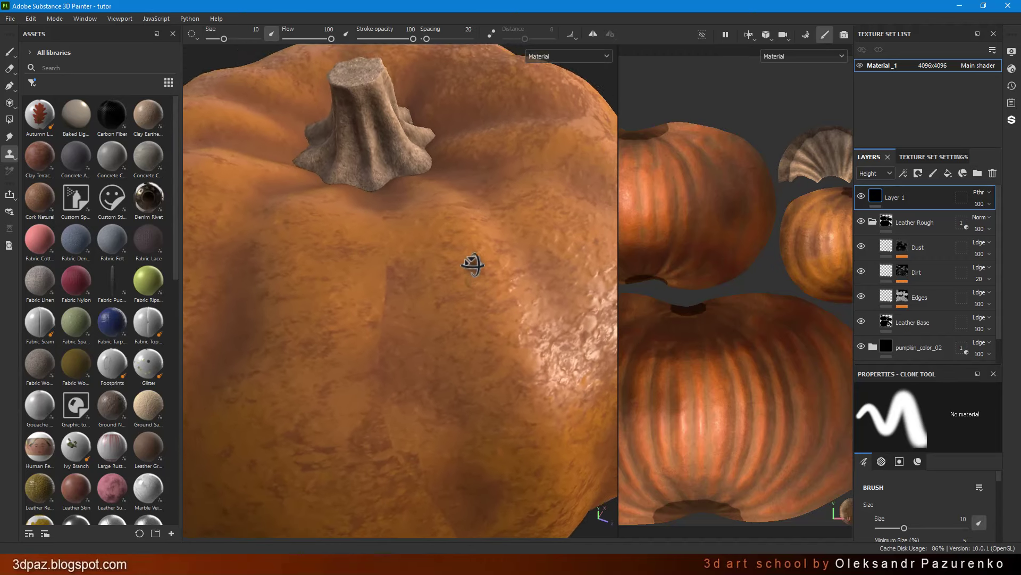
key(v)
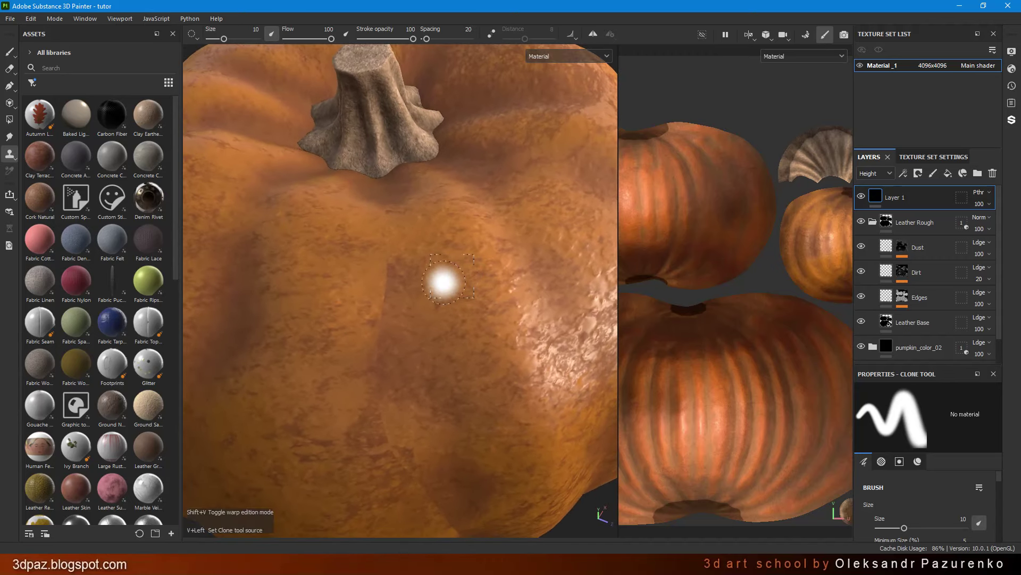
click(452, 278)
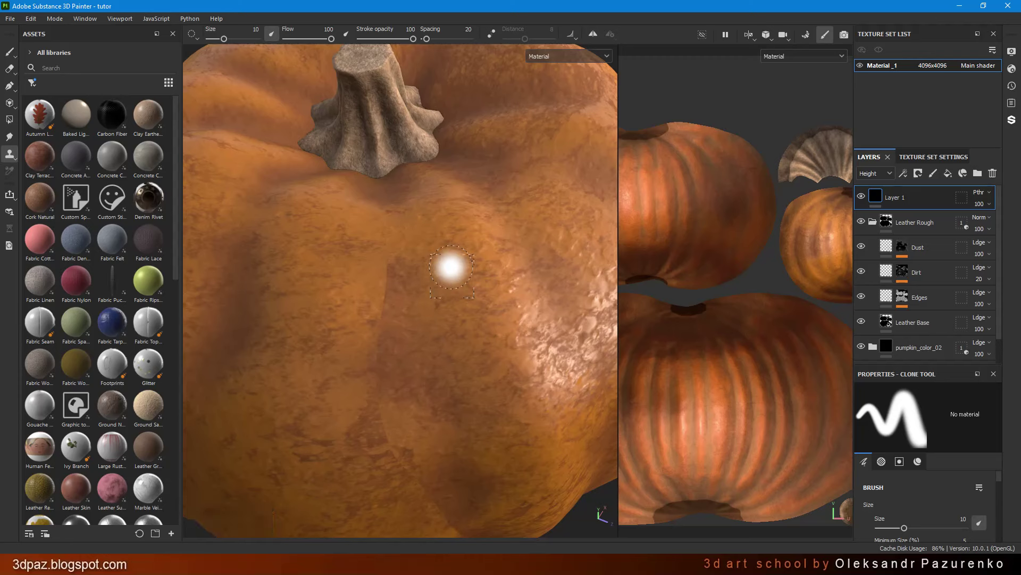
drag(389, 216, 390, 254)
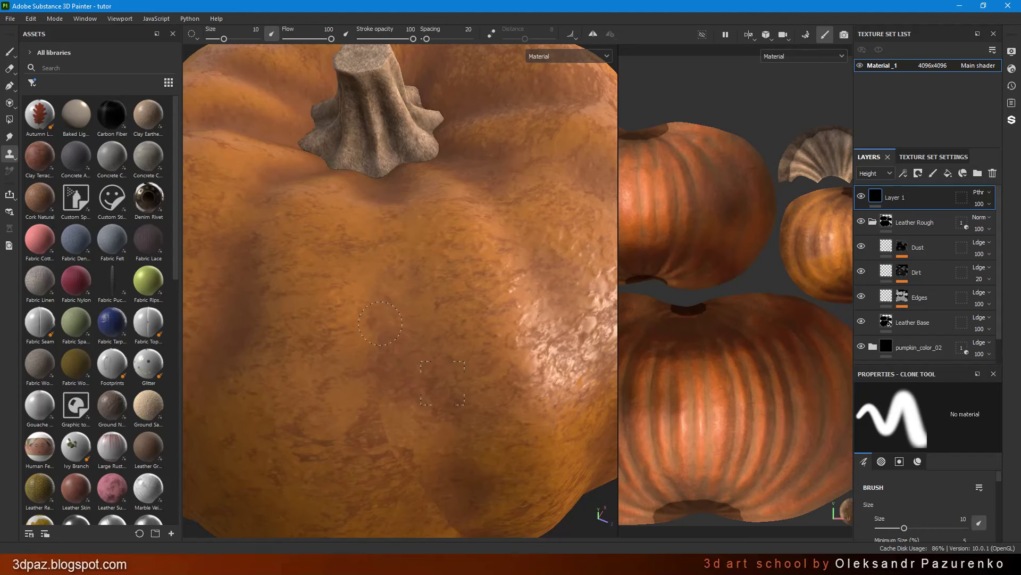
Pick a new clone source higher up and orbit to the pumpkin's side.
mouse_move(412, 312)
alt+mouse_down()
mouse_move(449, 298)
mouse_move(458, 217)
mouse_move(447, 338)
alt+mouse_up()
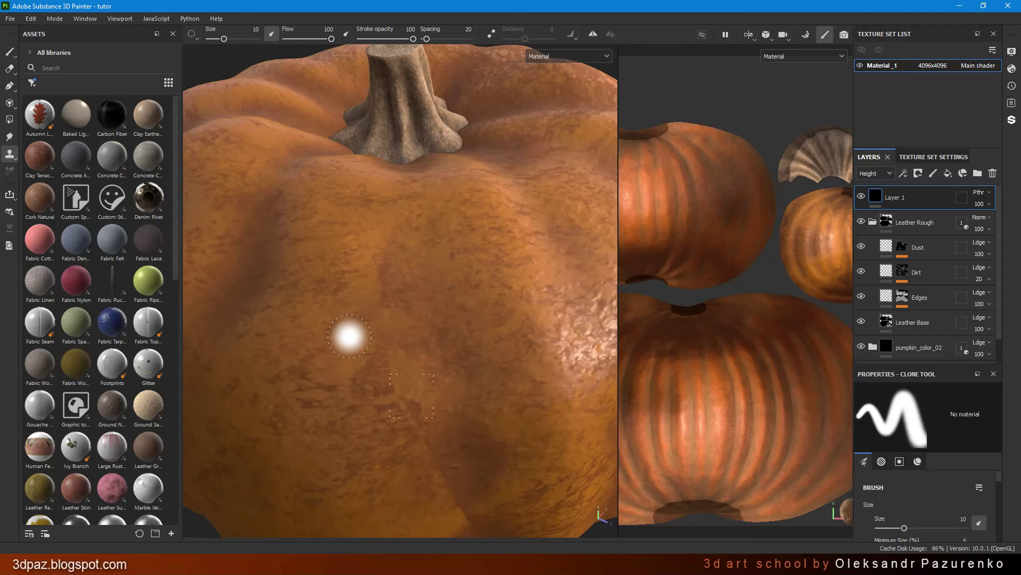
key(v)
click(478, 318)
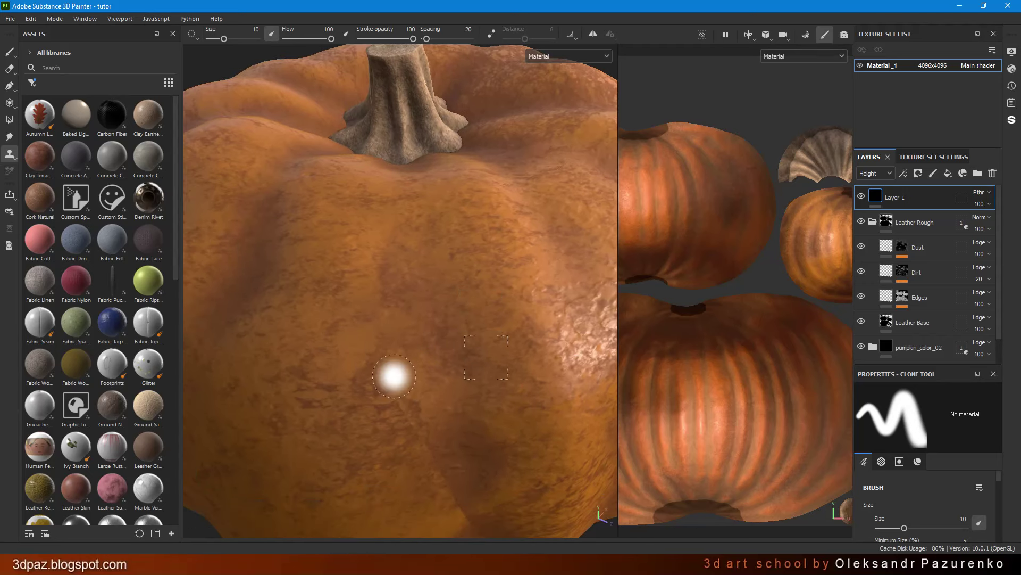
mouse_move(438, 269)
alt+mouse_down()
mouse_move(461, 304)
mouse_move(441, 290)
alt+mouse_up()
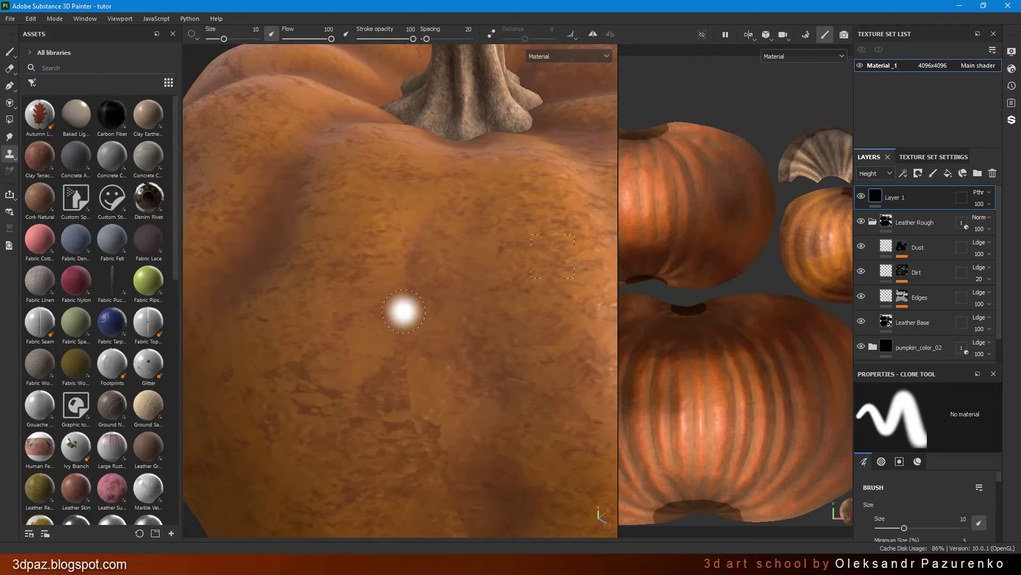
right_click(483, 345)
mouse_move(429, 326)
alt+mouse_down()
mouse_move(527, 351)
mouse_move(445, 358)
mouse_move(542, 244)
mouse_move(360, 210)
mouse_move(389, 350)
mouse_move(321, 415)
mouse_move(297, 365)
mouse_move(428, 265)
mouse_move(337, 216)
alt+mouse_up()
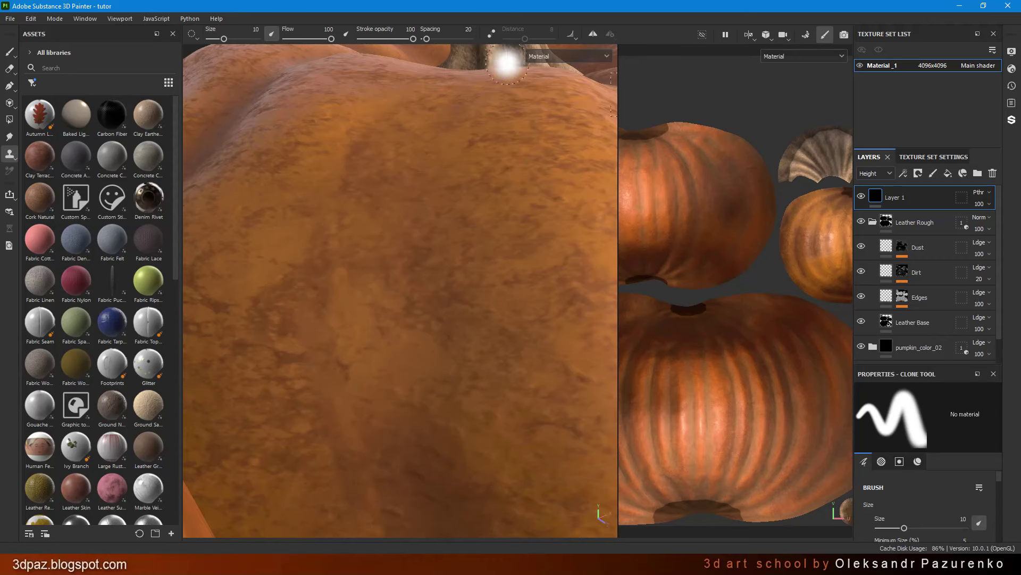
scroll(438, 387, down, 2)
From a low side view, set clone sources on the side and right area; brush size 30.12.
mouse_move(500, 323)
alt+mouse_down()
mouse_move(413, 351)
mouse_move(328, 426)
mouse_move(477, 392)
mouse_move(431, 361)
mouse_move(361, 430)
alt+mouse_up()
mouse_move(367, 430)
alt+middle_down()
mouse_move(363, 166)
mouse_move(452, 270)
mouse_move(438, 167)
mouse_move(390, 226)
alt+middle_up()
click(402, 216)
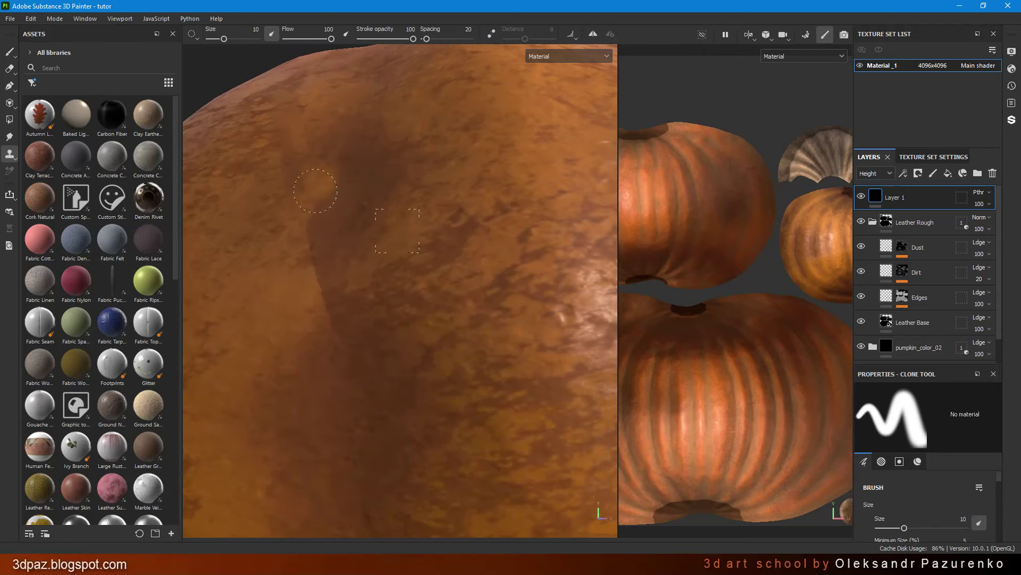
key(v)
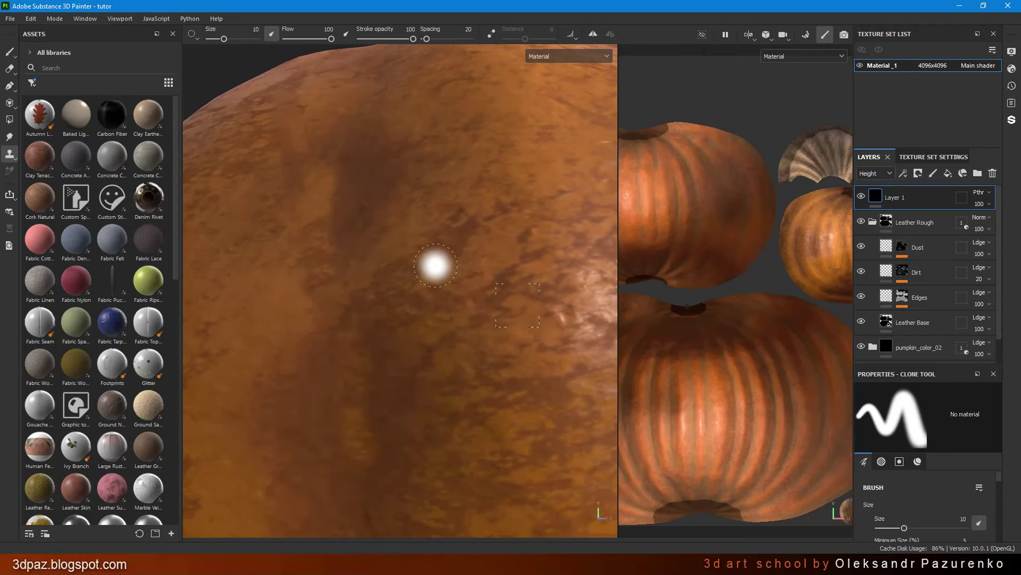
click(540, 258)
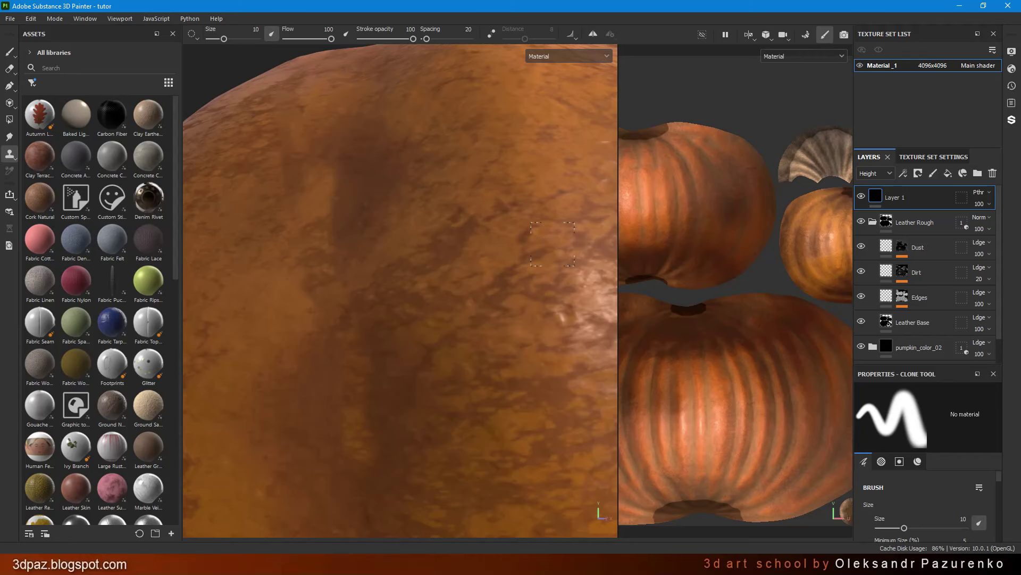
drag(231, 39, 235, 39)
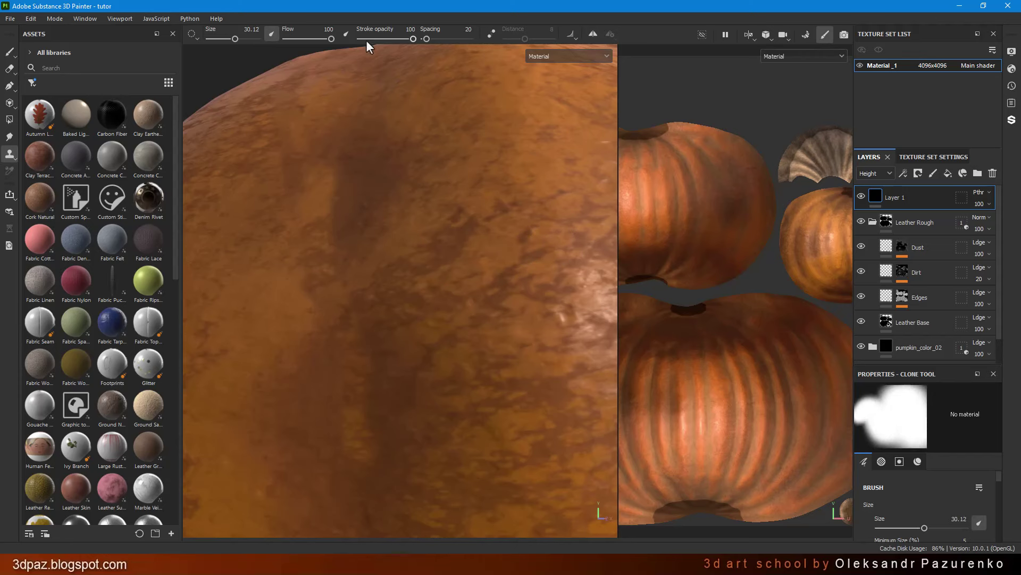
Set a clone source lower on the skin, adjust the clone stroke opacity, and reframe the pumpkins.
key(v)
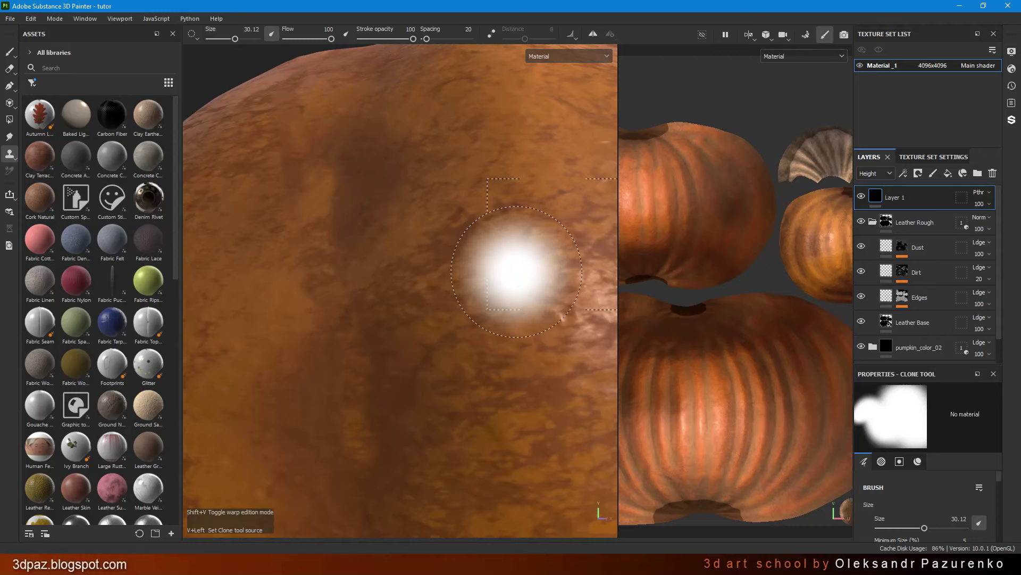
key(v)
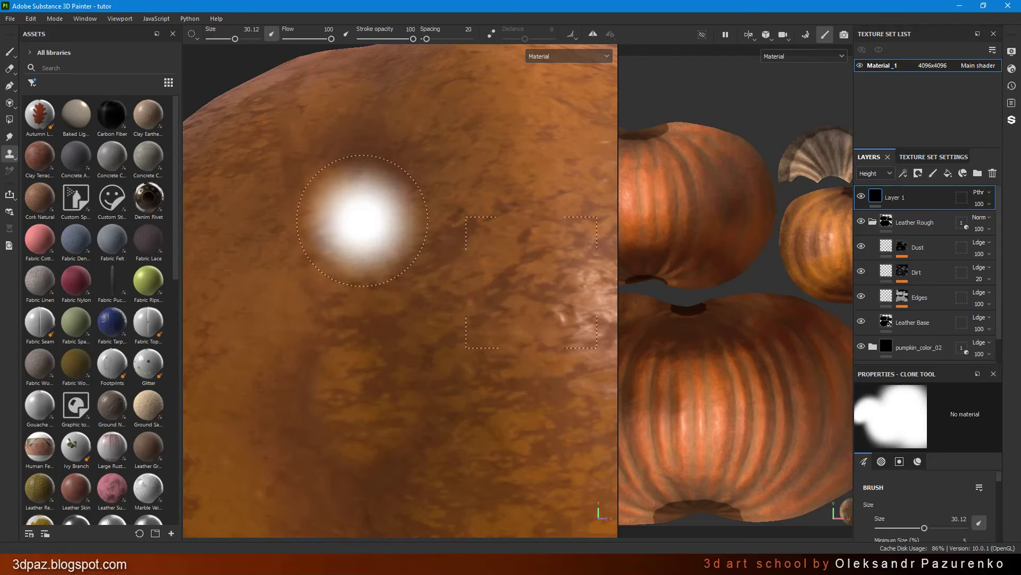
click(348, 237)
key(v)
mouse_move(514, 262)
middle_down()
mouse_move(470, 283)
mouse_move(493, 188)
middle_up()
drag(413, 39, 383, 42)
key(v)
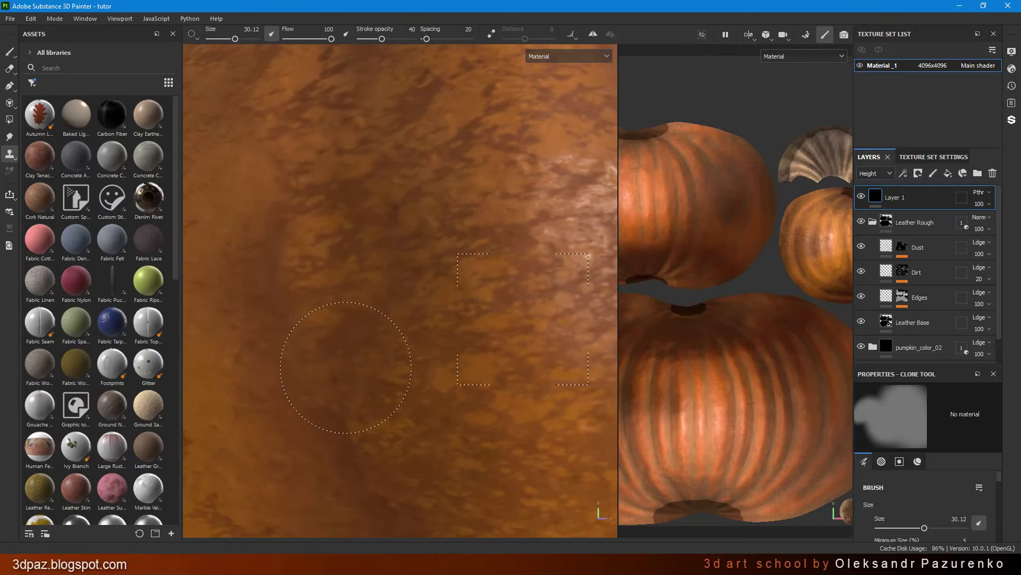
key(v)
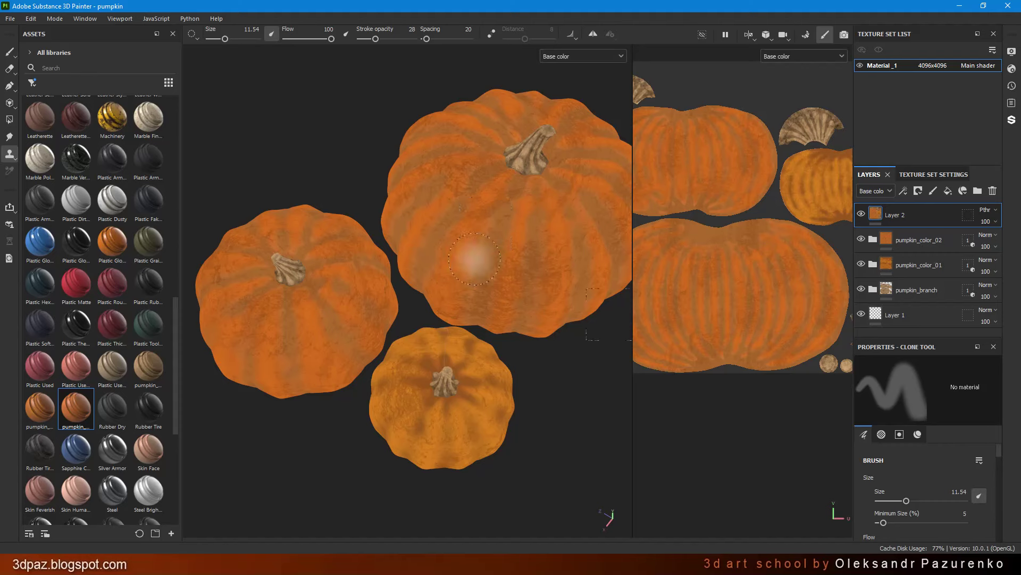
mouse_move(380, 243)
alt+mouse_down()
mouse_move(379, 255)
mouse_move(371, 242)
mouse_move(308, 242)
mouse_move(471, 237)
alt+mouse_up()
Switch the views to full Material shading, frame all three pumpkins, and rotate the environment light.
click(794, 59)
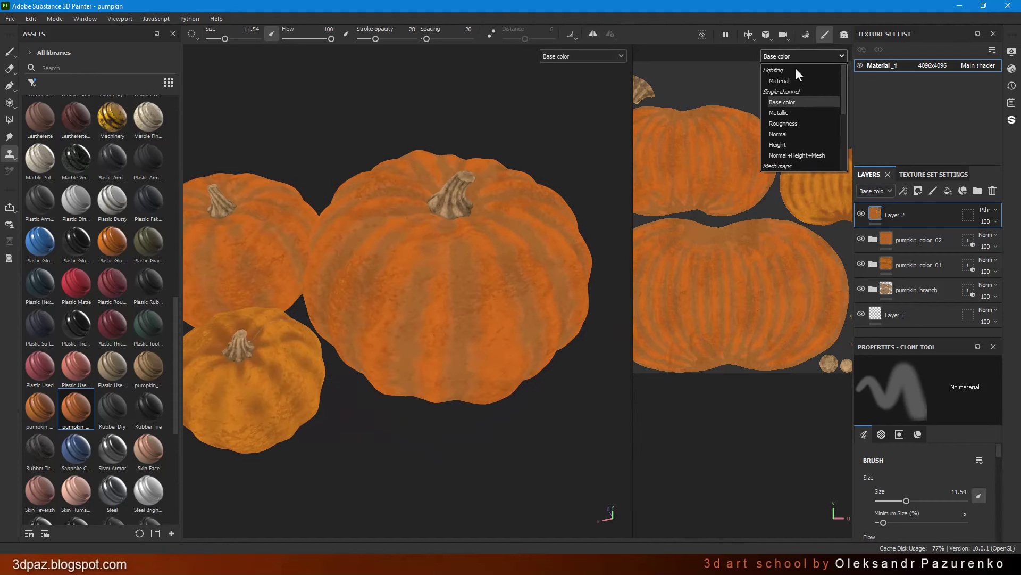
click(789, 83)
scroll(592, 262, down, 2)
mouse_move(593, 263)
alt+mouse_down()
mouse_move(486, 255)
mouse_move(528, 198)
mouse_move(565, 250)
mouse_move(554, 255)
alt+mouse_up()
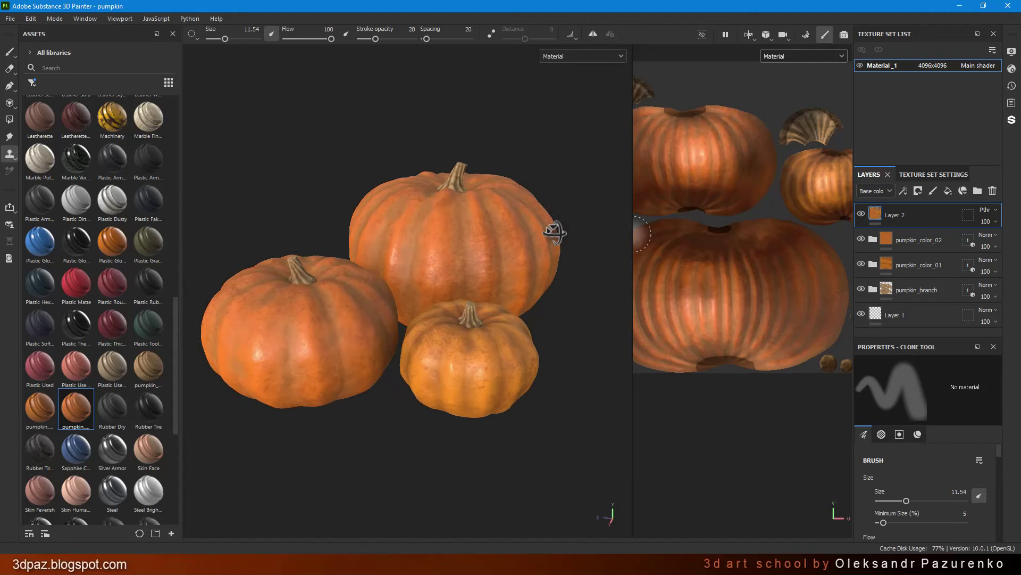
click(804, 57)
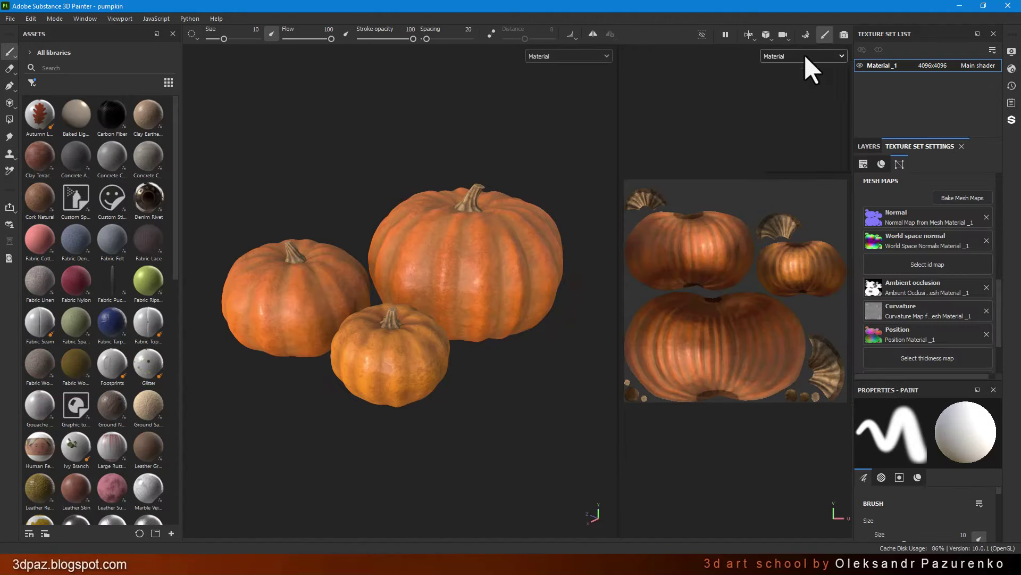
key(Escape)
mouse_move(365, 135)
shift+right_down()
mouse_move(342, 129)
mouse_move(372, 121)
mouse_move(337, 120)
mouse_move(358, 93)
mouse_move(403, 98)
mouse_move(358, 100)
mouse_move(346, 136)
shift+right_up()
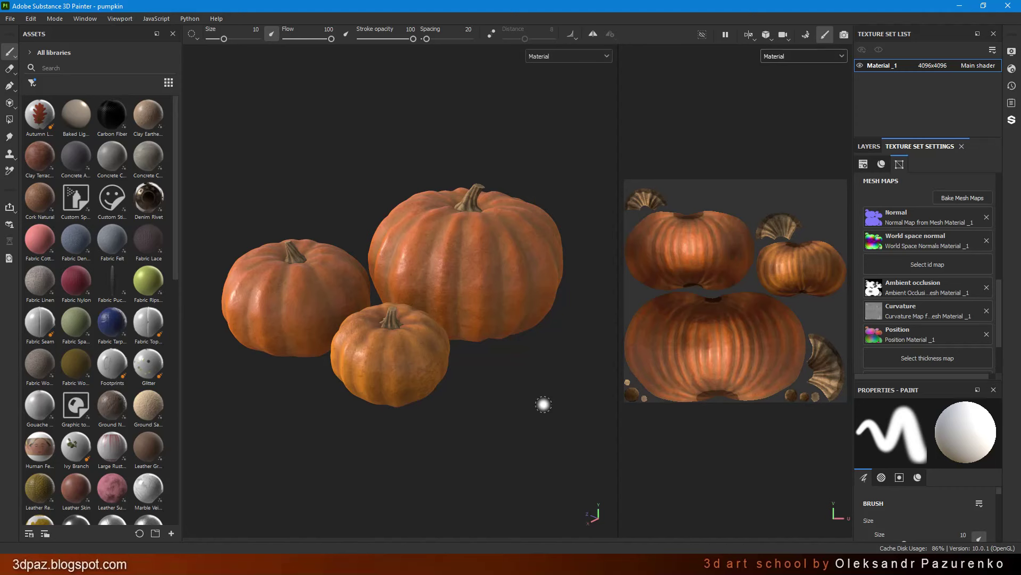
click(11, 21)
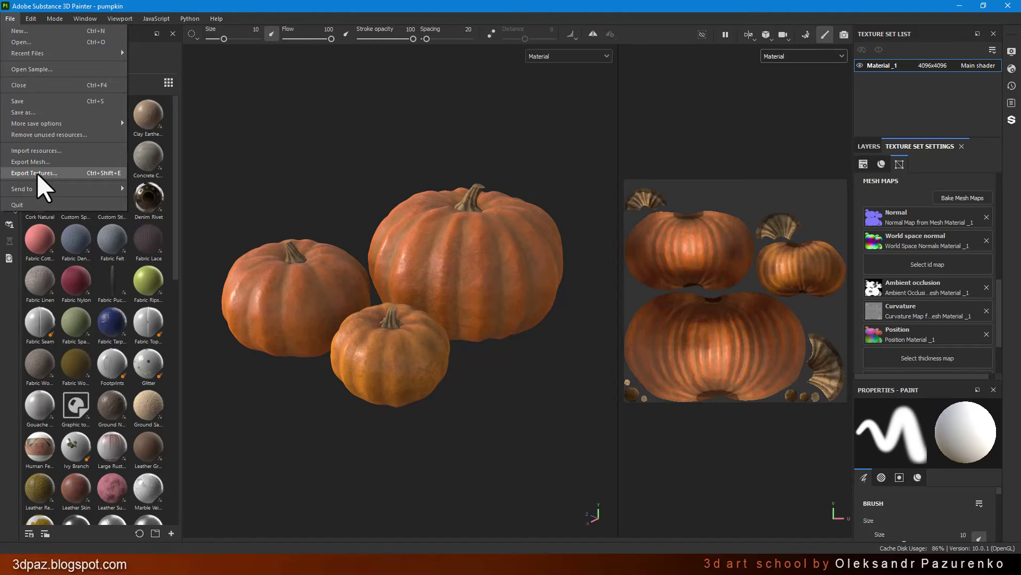
Set the texture export output folder to maps/01 using the PBR Metallic Roughness template.
click(56, 172)
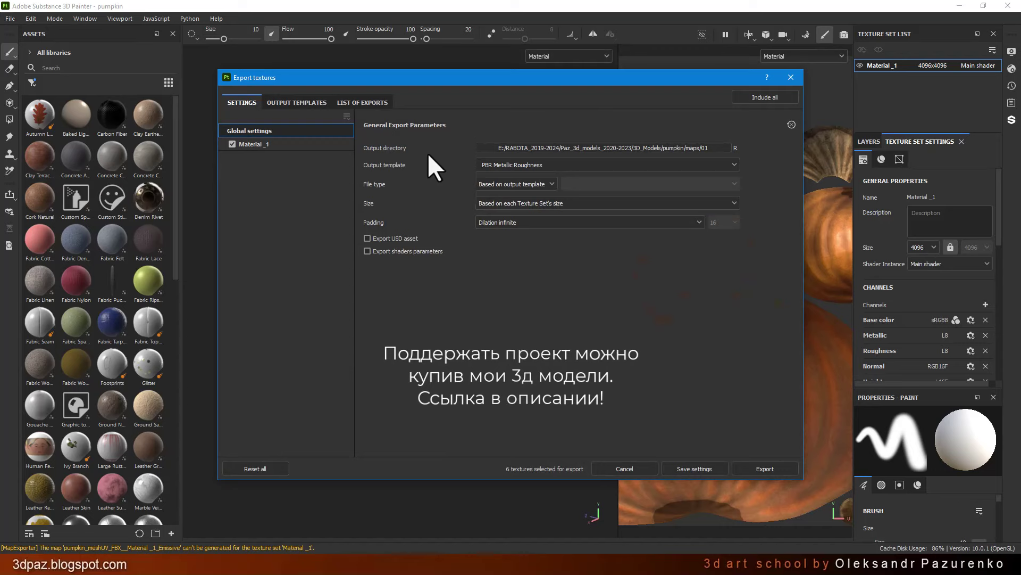
click(707, 145)
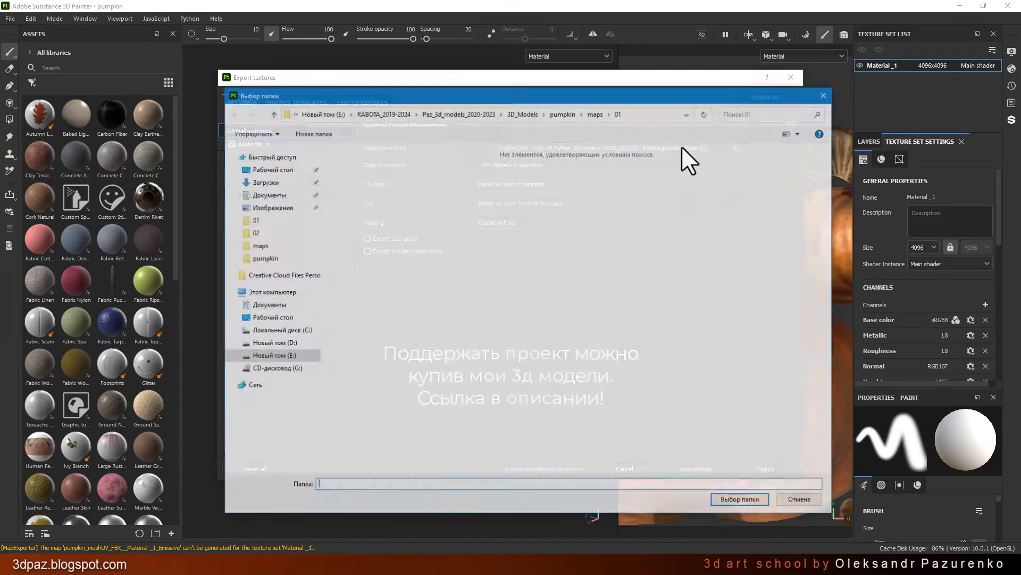
click(741, 499)
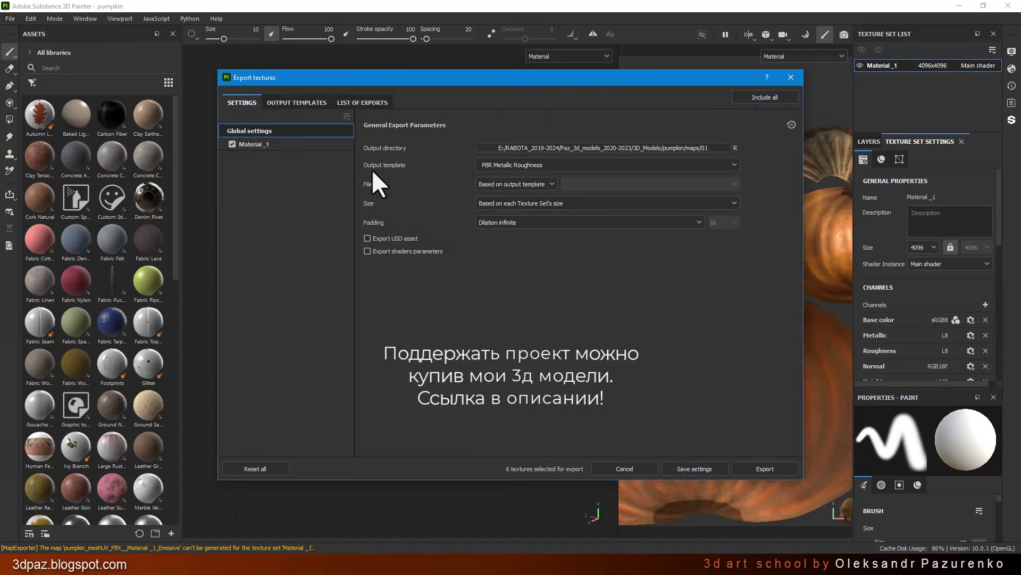
click(536, 165)
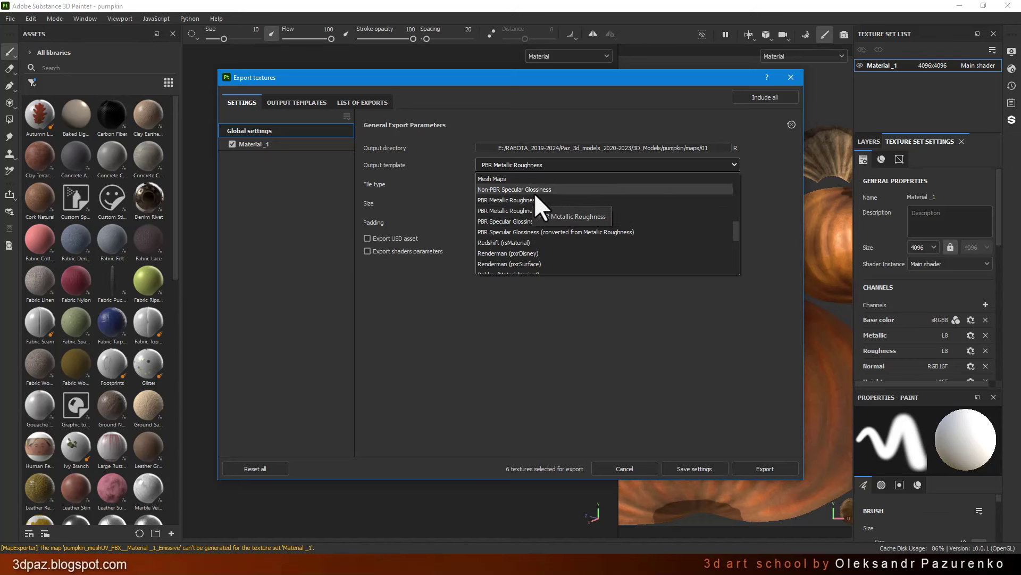
click(520, 200)
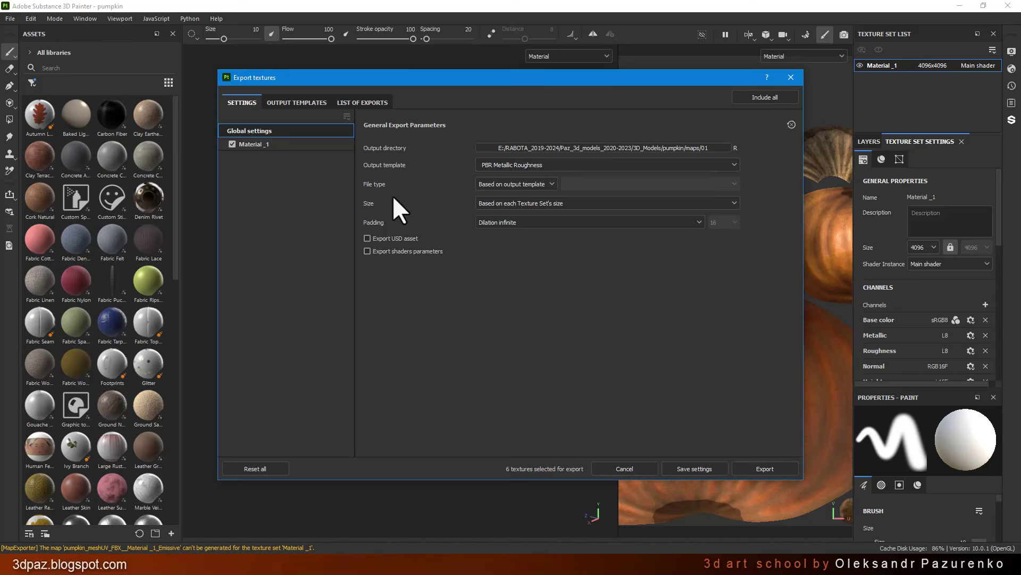
click(526, 184)
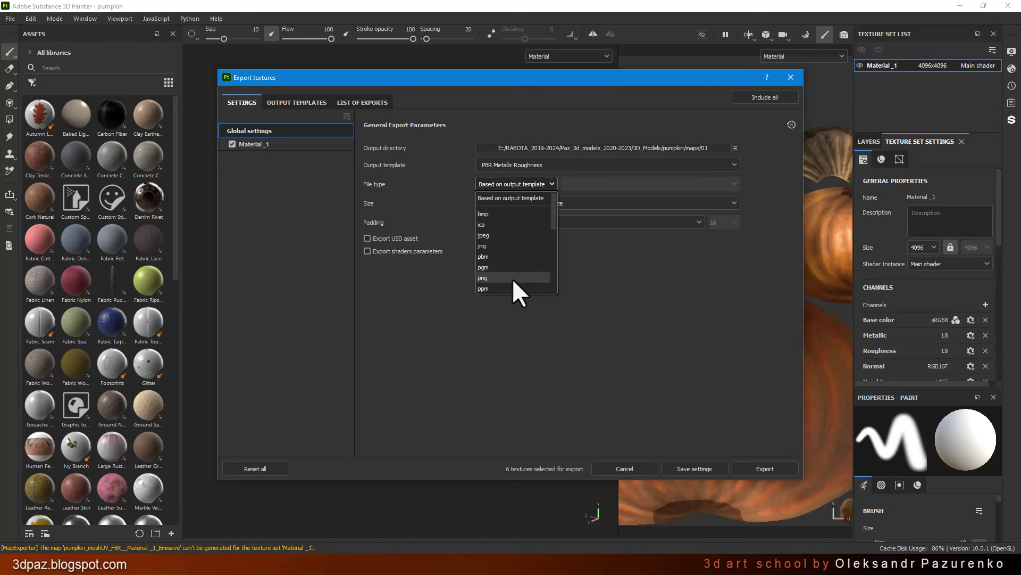
click(677, 285)
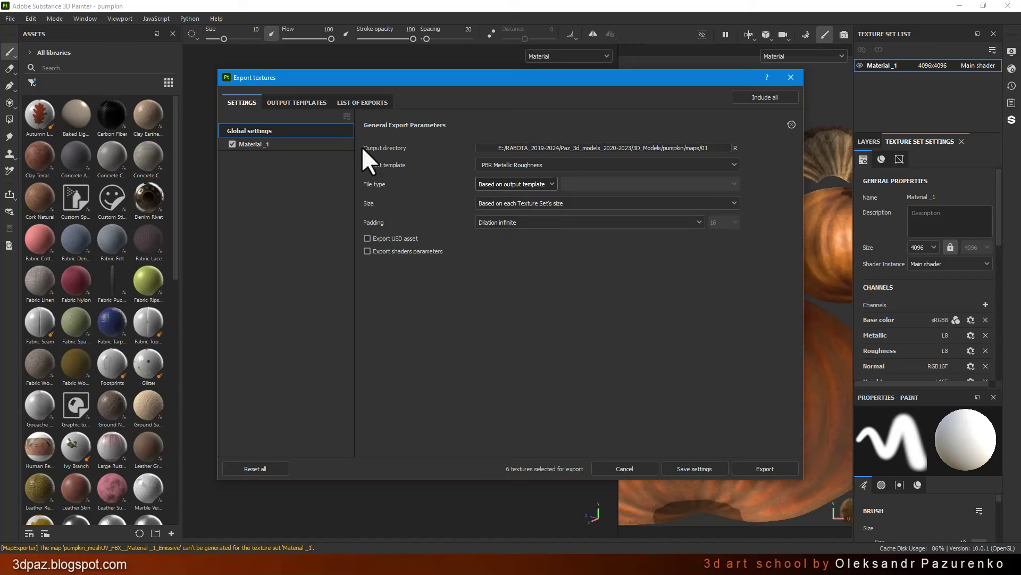
Review the export template definitions and file list, then export the pumpkin textures.
click(298, 105)
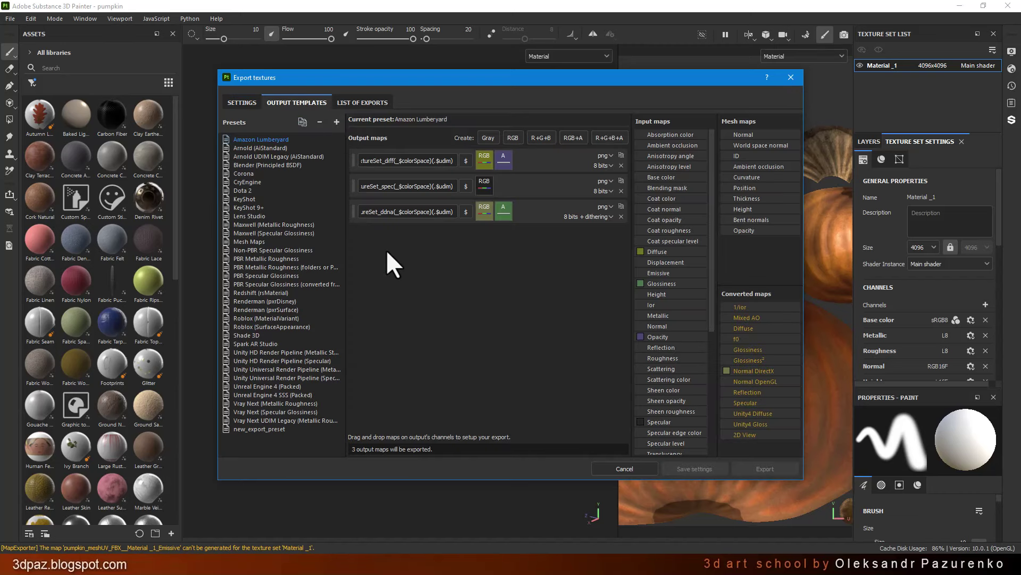
click(256, 173)
click(256, 208)
click(265, 267)
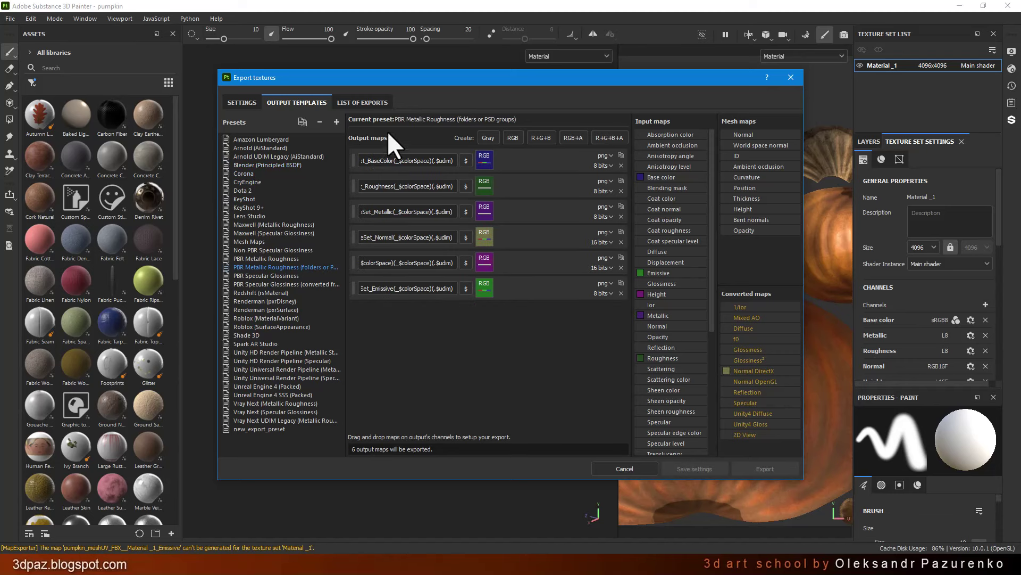
click(359, 102)
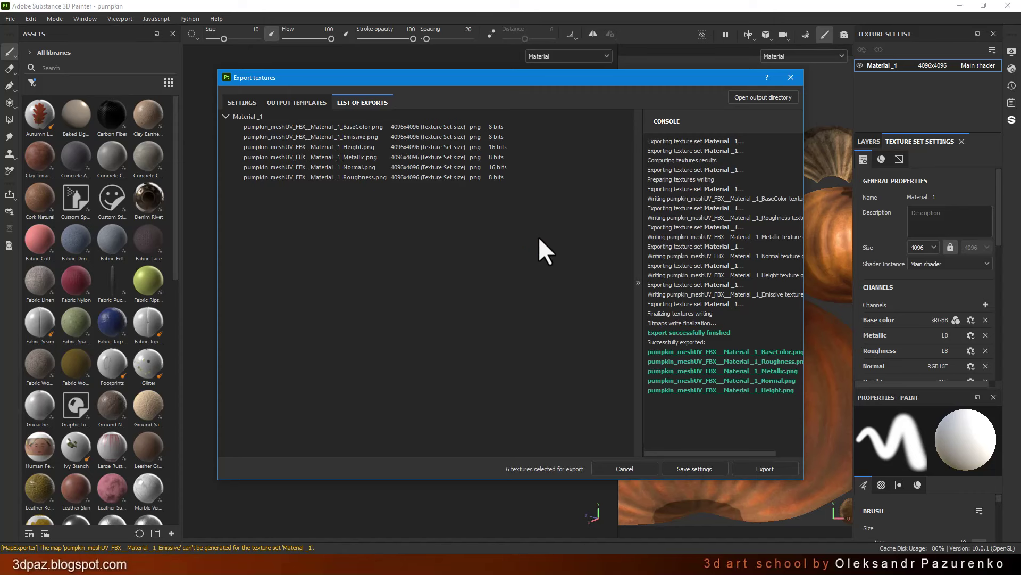
click(242, 103)
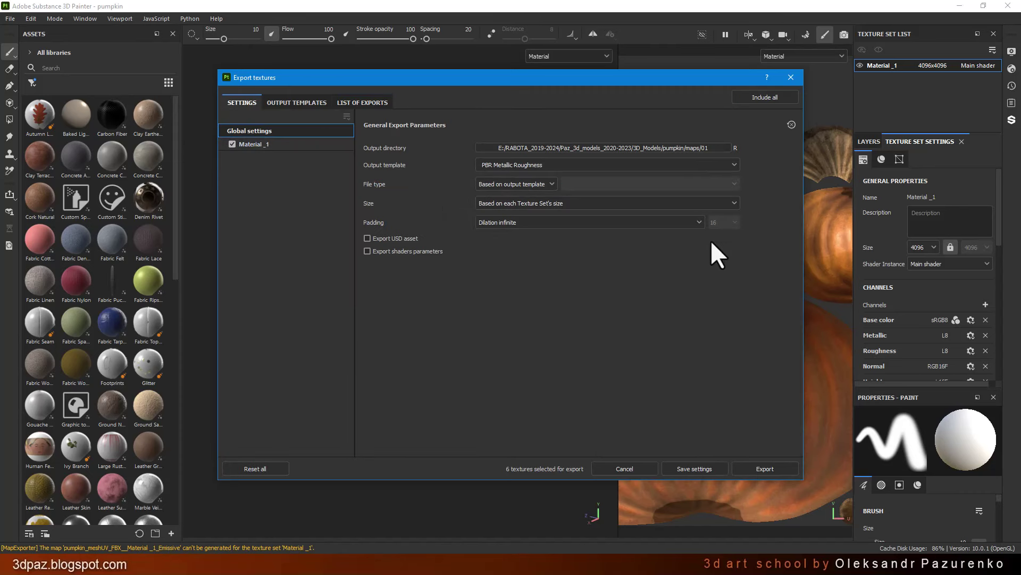
click(767, 465)
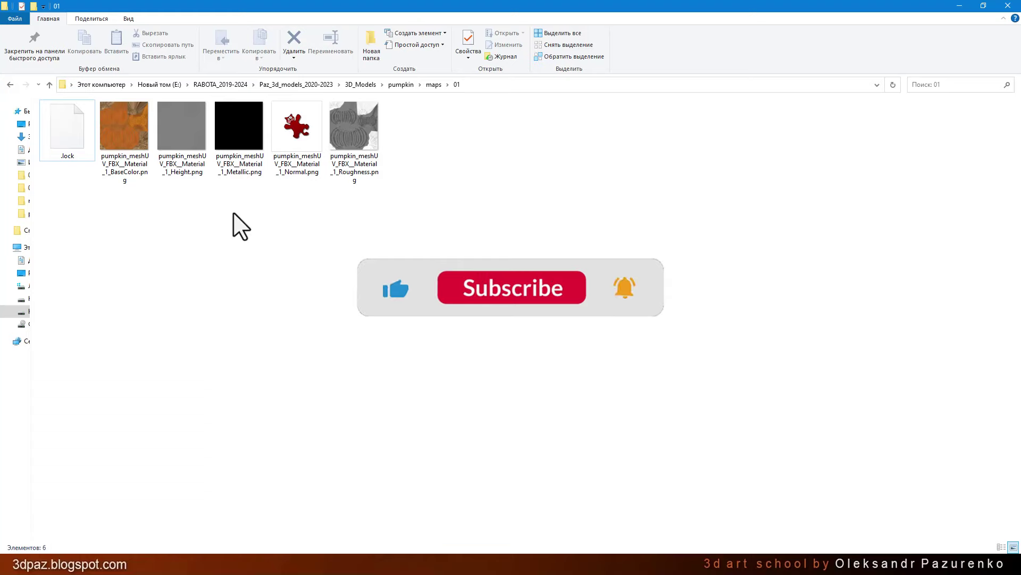
double_click(119, 130)
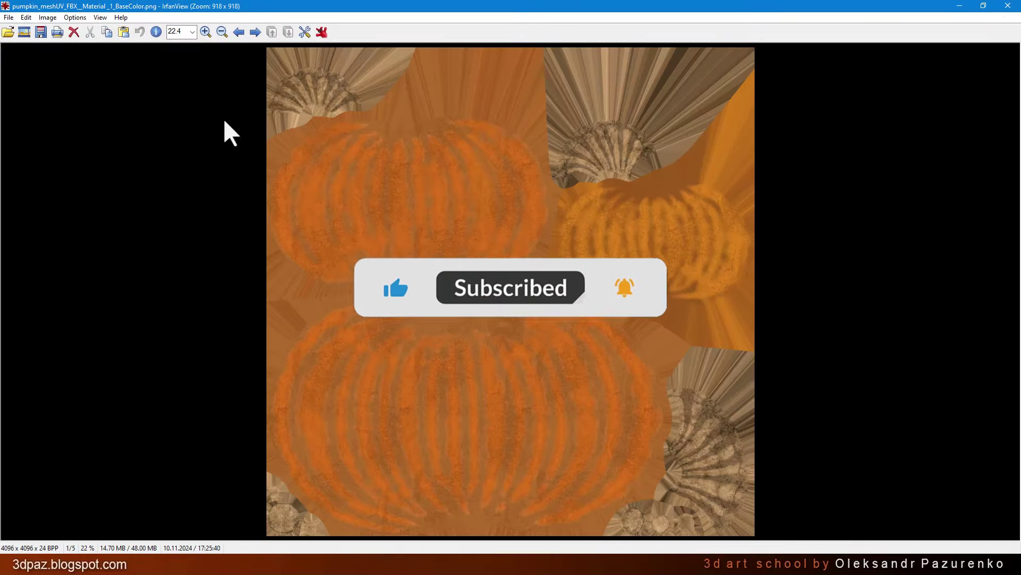
click(1008, 6)
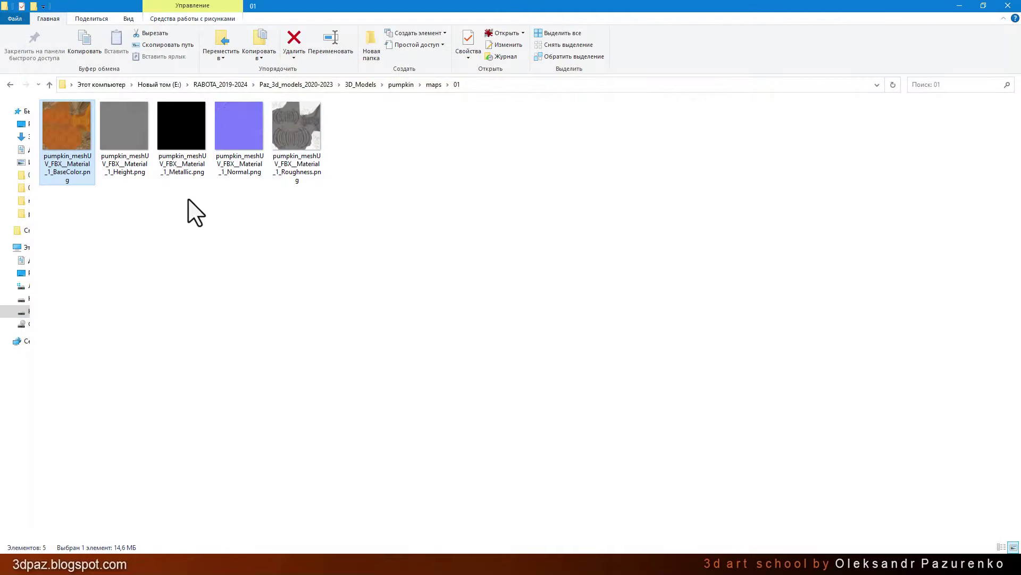
double_click(239, 166)
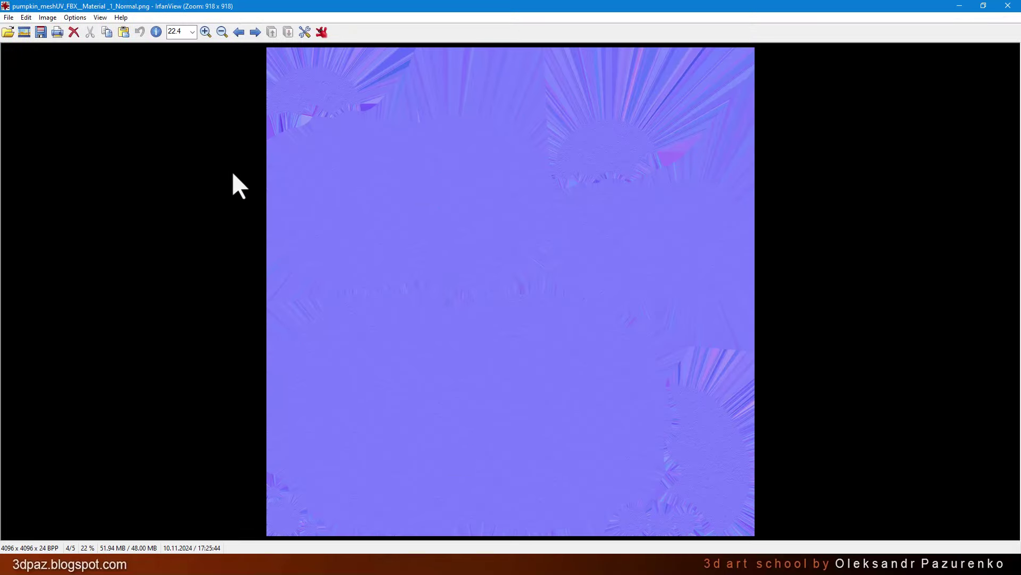
click(1009, 5)
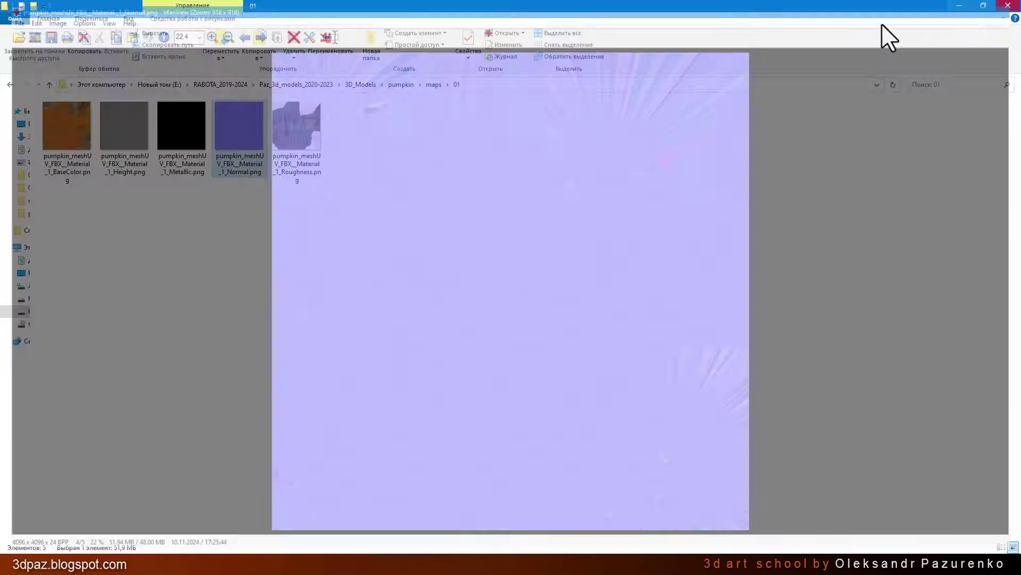
double_click(291, 121)
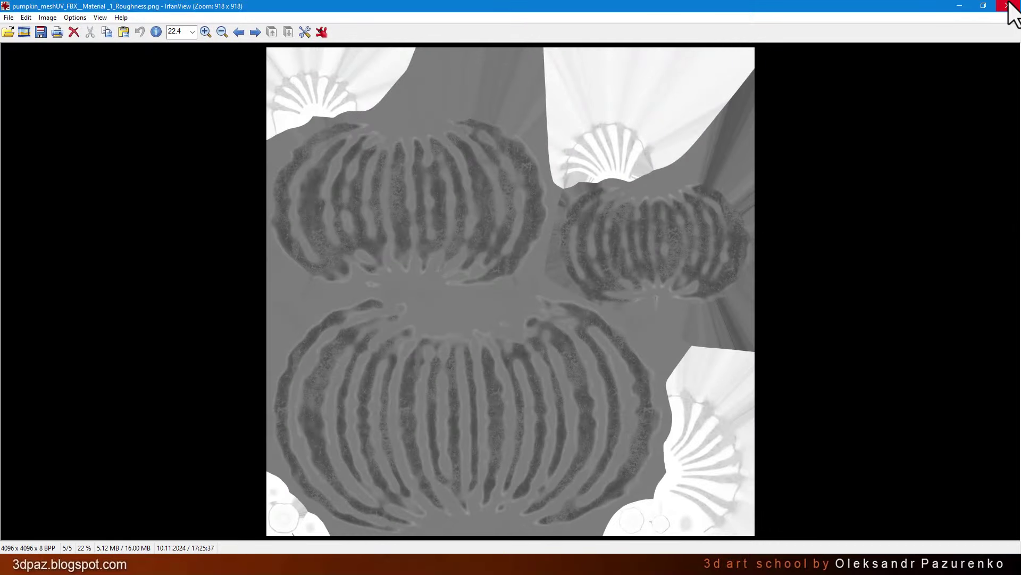
click(1009, 5)
click(531, 330)
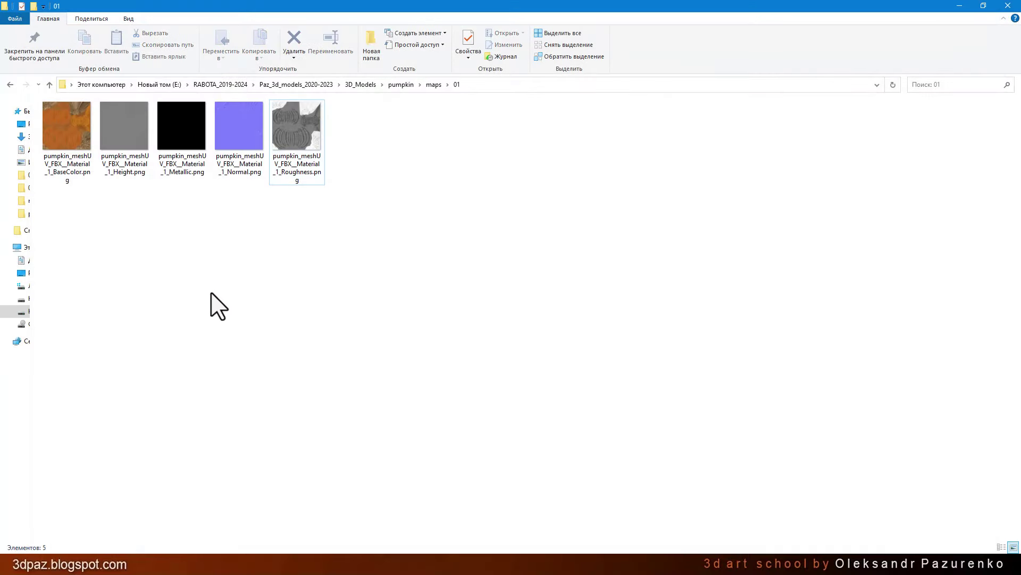
click(69, 141)
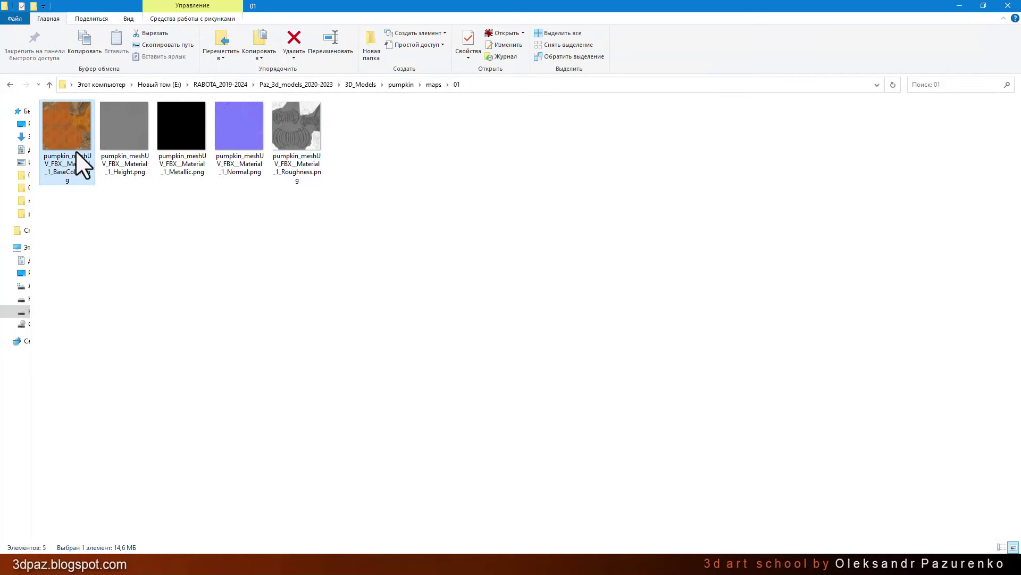
click(308, 143)
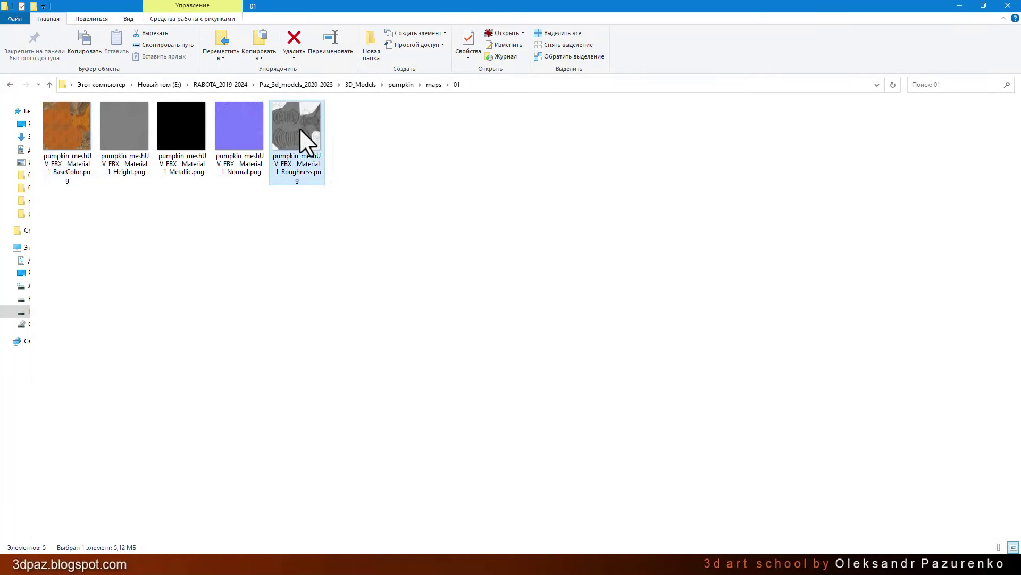
click(552, 235)
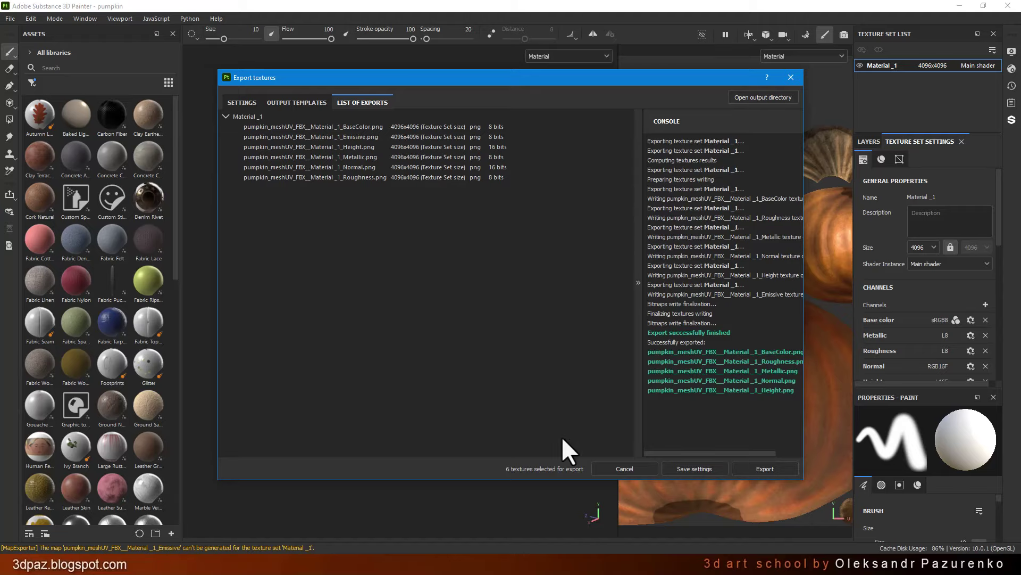
Switch the export template to Corona, show its preset's output maps, and add a Grayscale map.
click(238, 103)
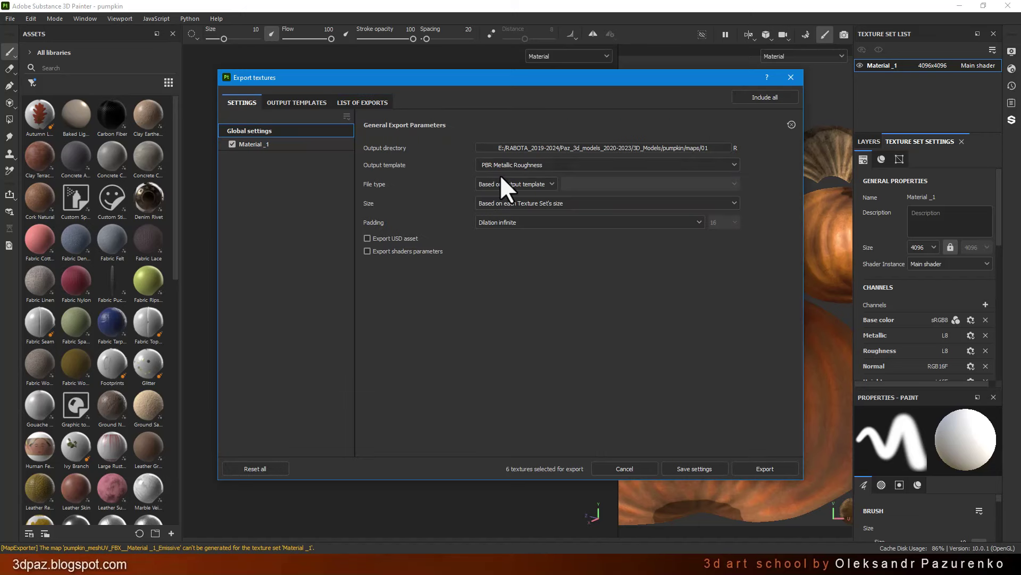
click(515, 165)
scroll(549, 214, up, 3)
scroll(551, 214, up, 3)
scroll(527, 224, up, 3)
click(494, 248)
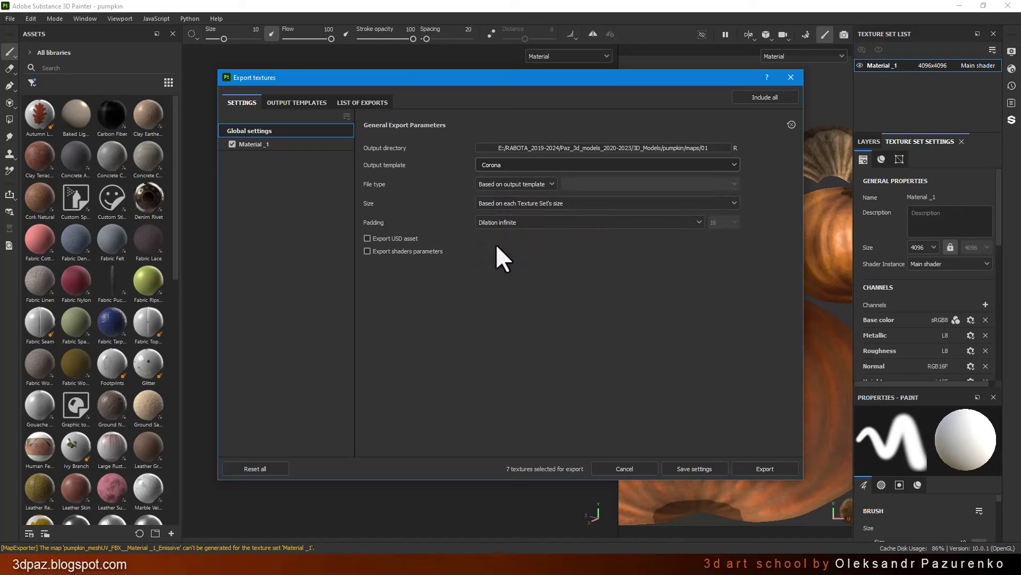
click(292, 103)
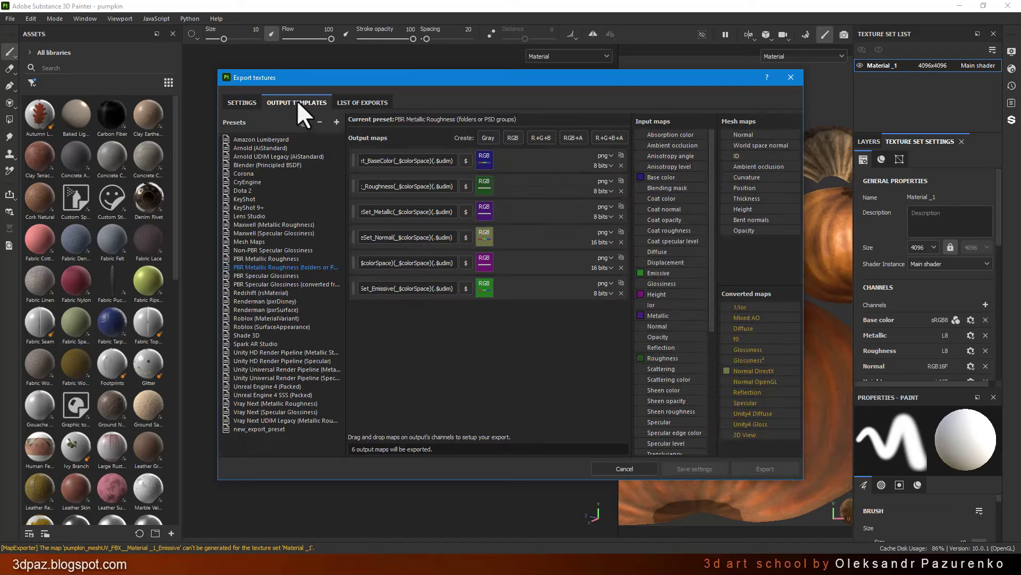
click(243, 174)
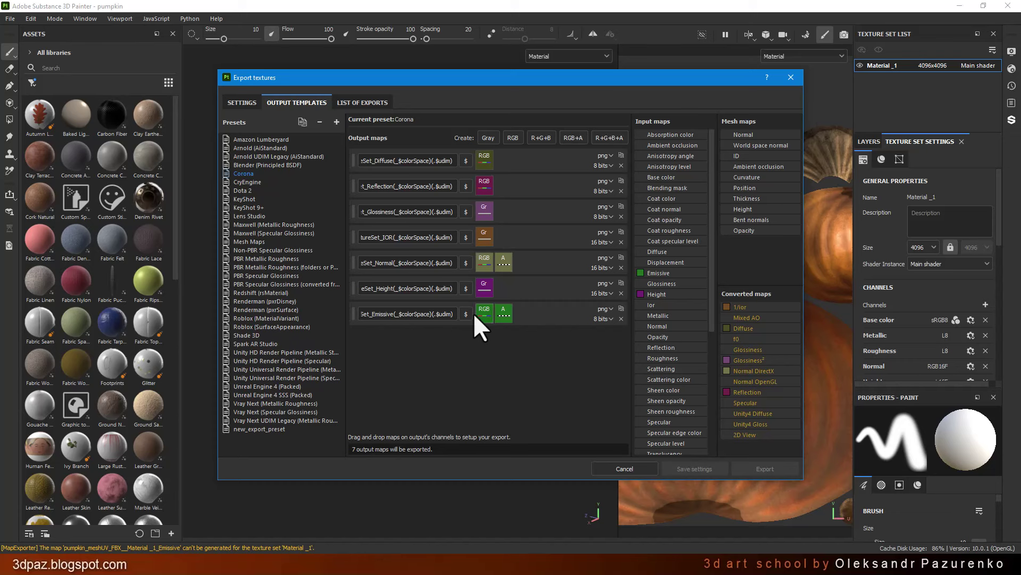
click(488, 139)
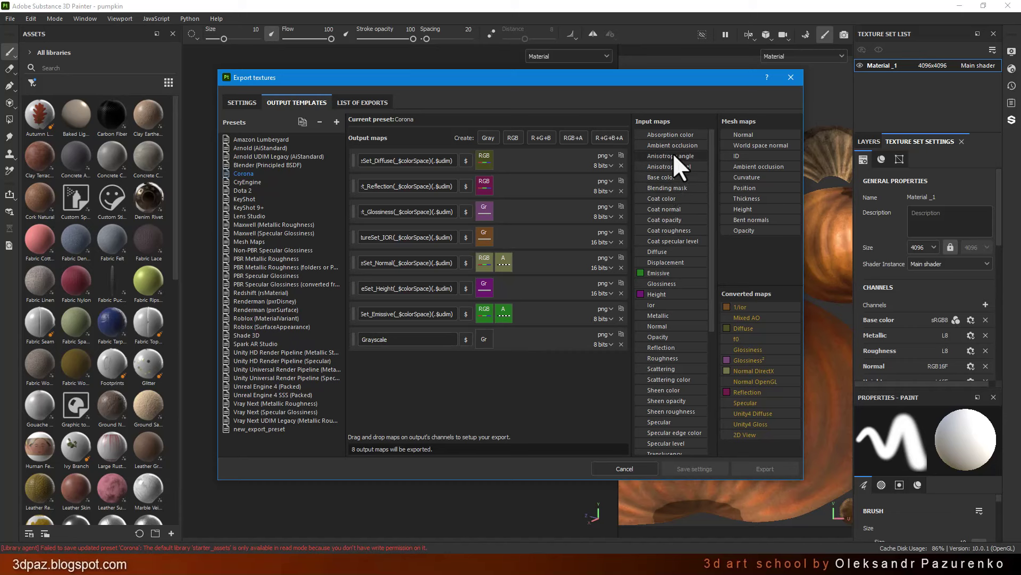
Feed the new Grayscale map from Ambient occlusion's gray channel and name it AO.
drag(686, 150, 477, 343)
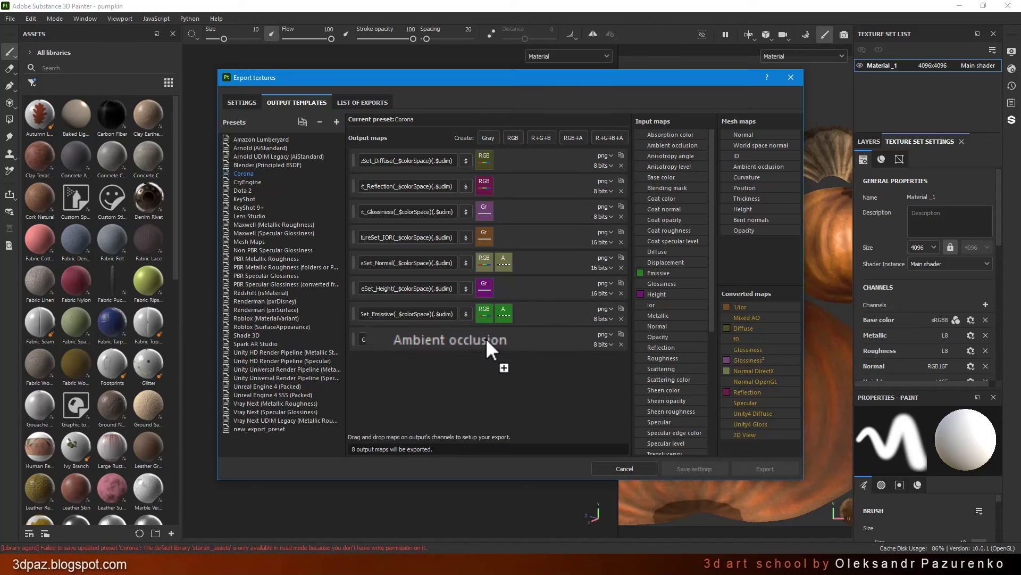
drag(478, 343, 485, 338)
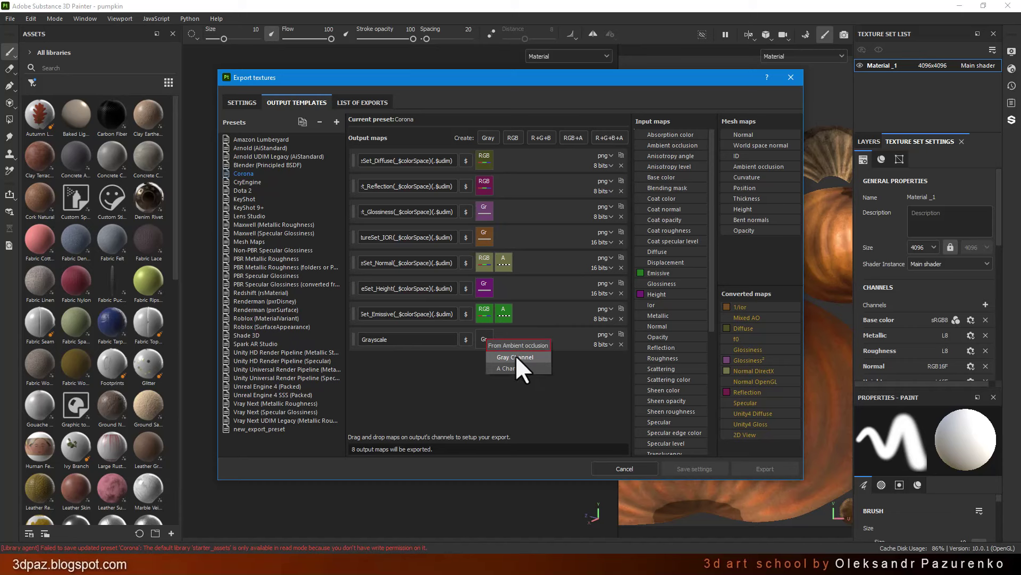
click(505, 357)
click(434, 346)
drag(414, 347, 296, 359)
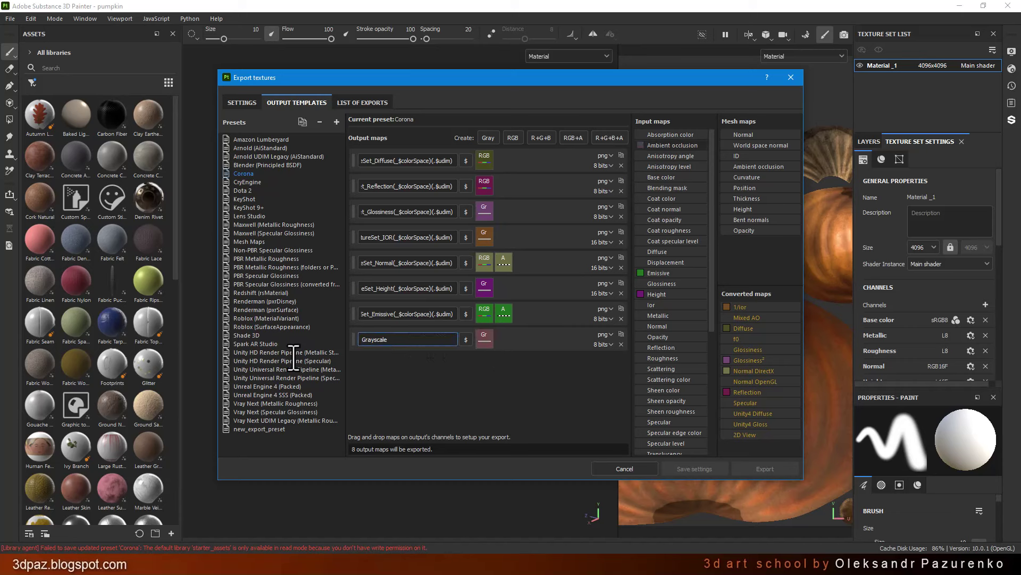
text(AO)
click(469, 366)
Add another Grayscale map fed by Roughness's gray channel and name it Roughness.
click(512, 138)
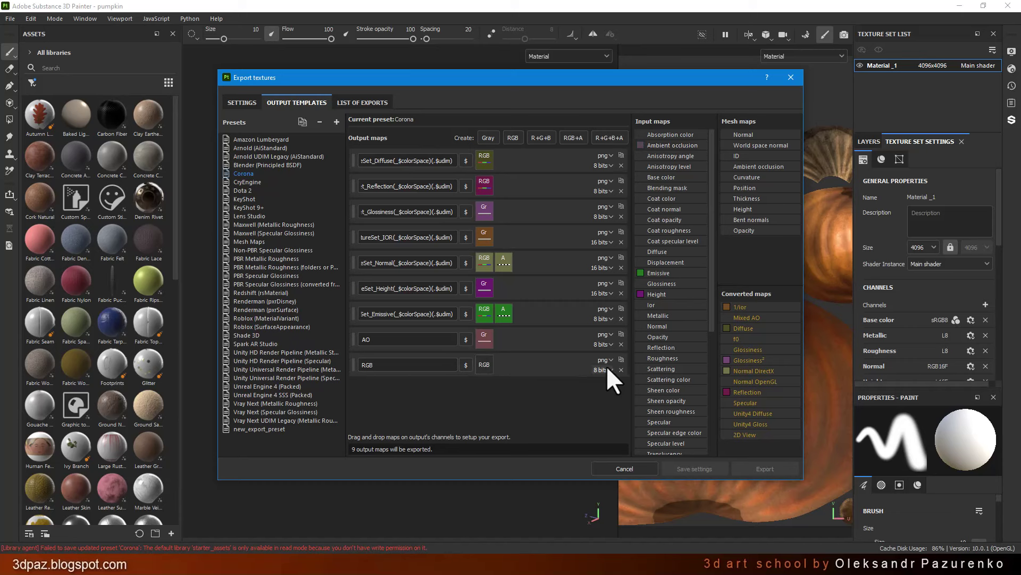
click(621, 370)
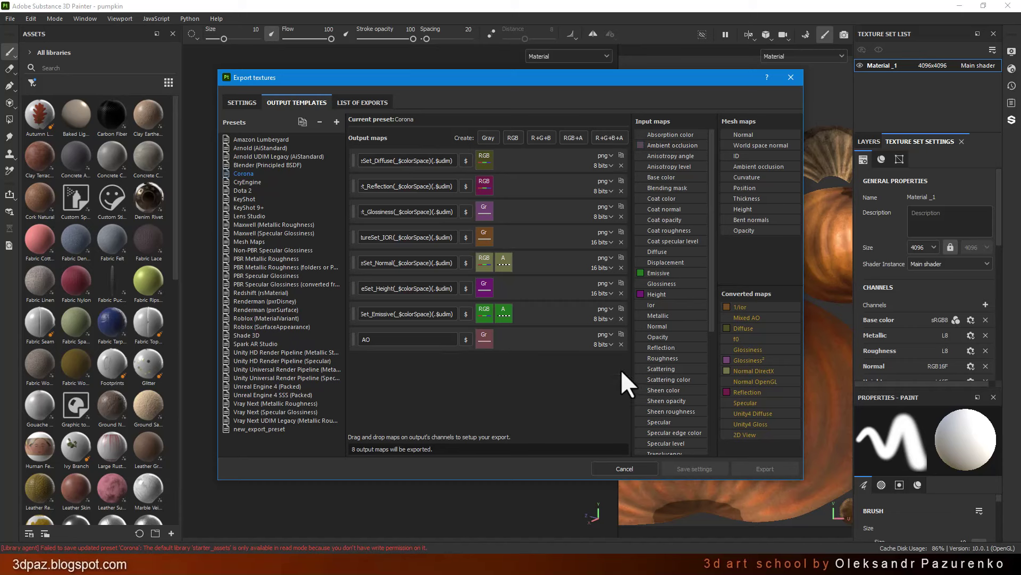
click(484, 140)
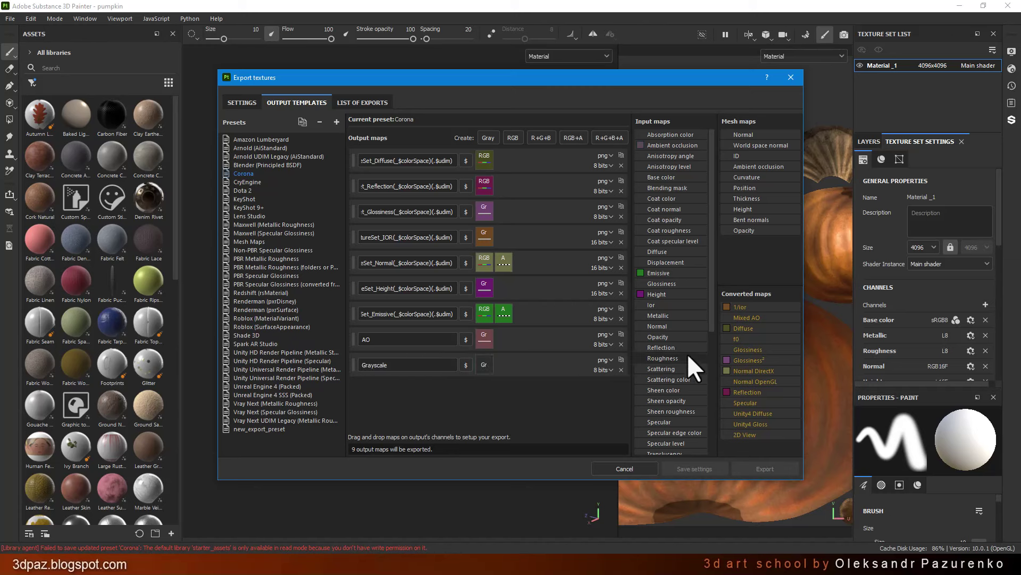
drag(669, 359, 486, 363)
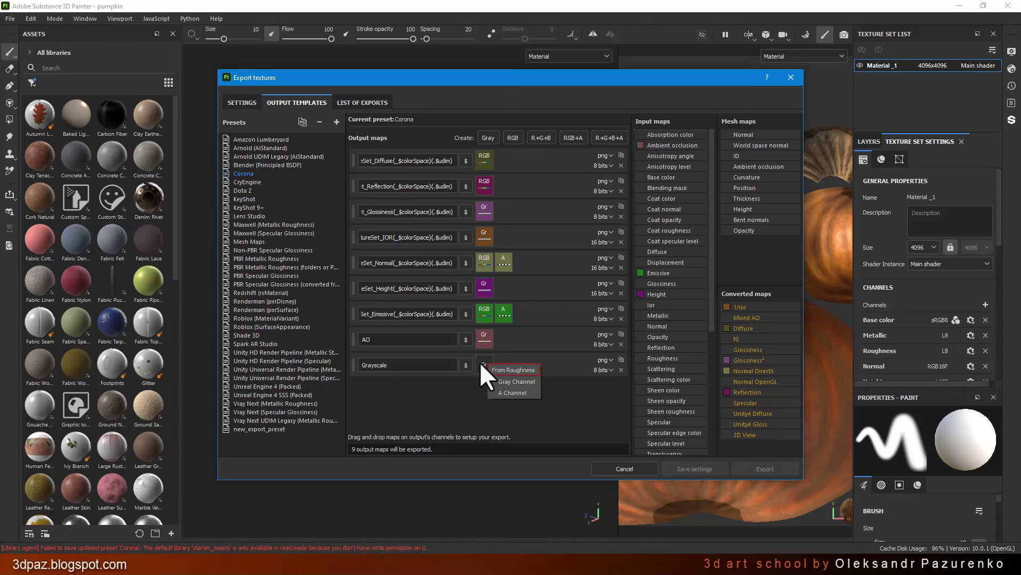
click(517, 381)
double_click(409, 365)
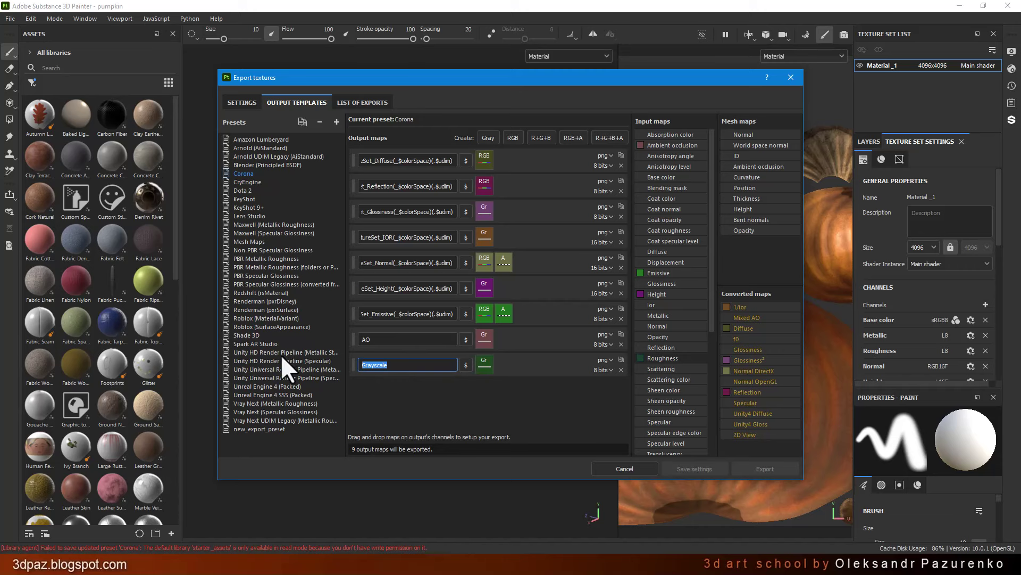
text(Roughness)
click(250, 102)
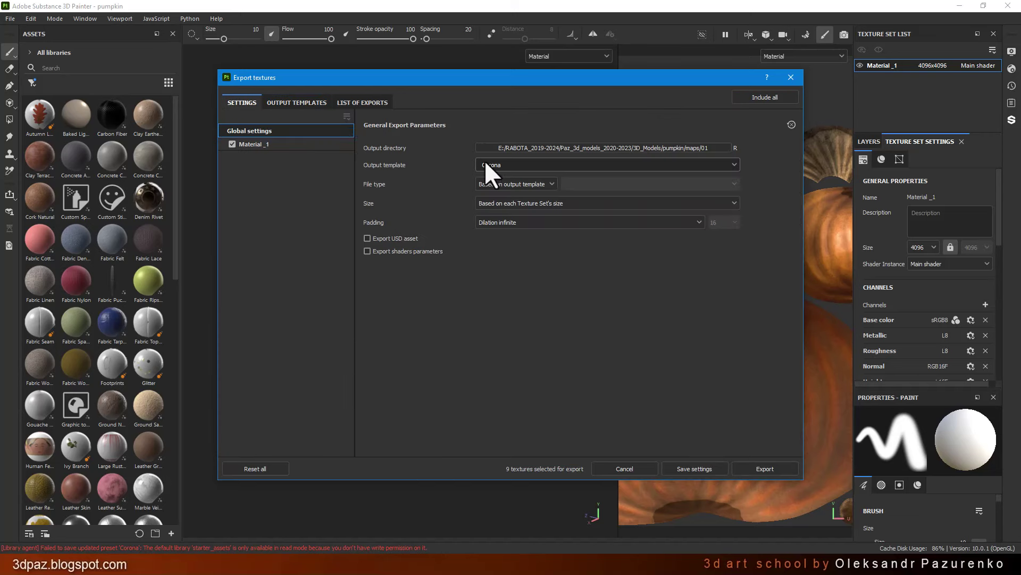
Export the pumpkin textures with the Corona output template into the maps/02 folder.
click(530, 166)
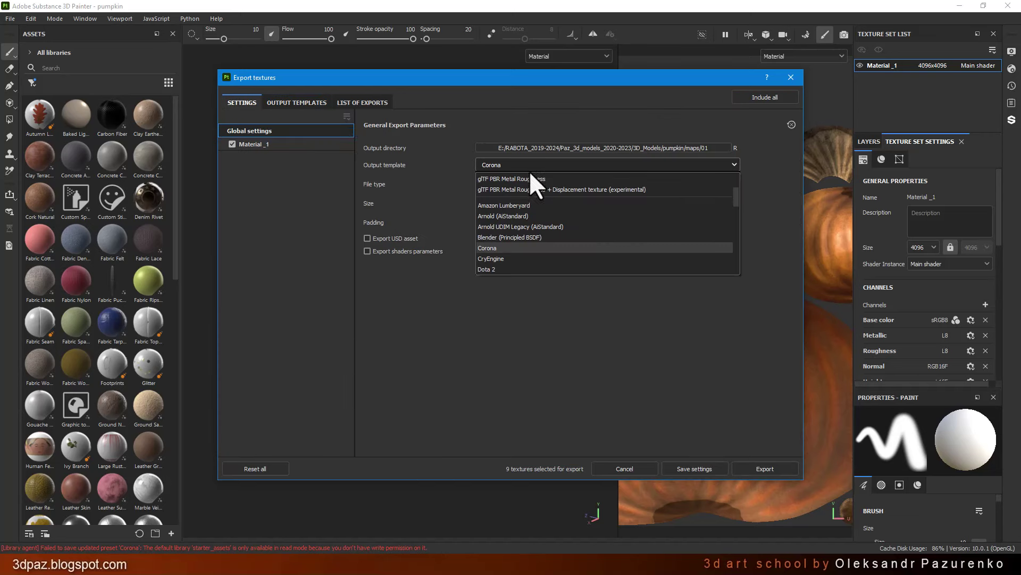
click(499, 247)
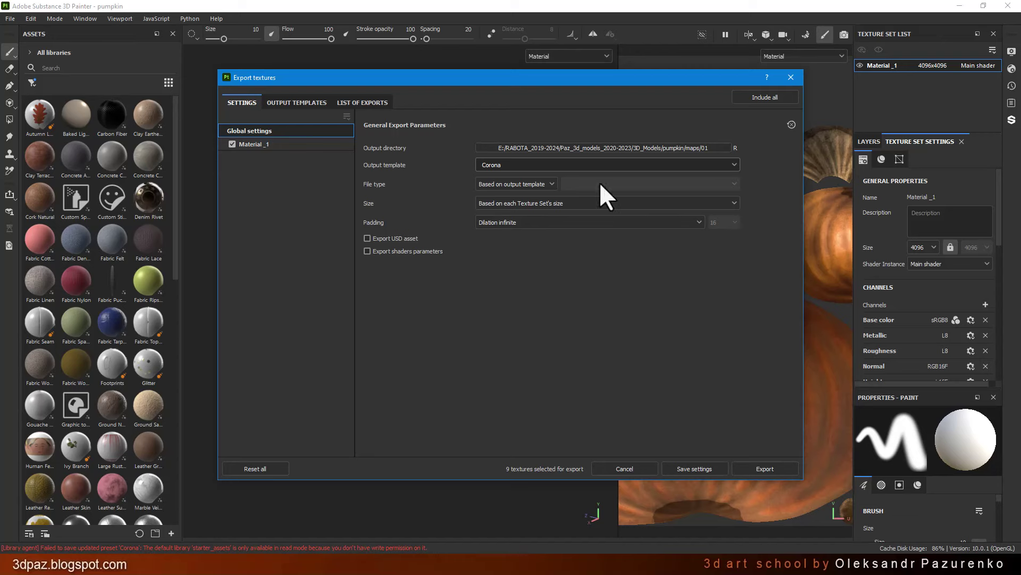
click(666, 147)
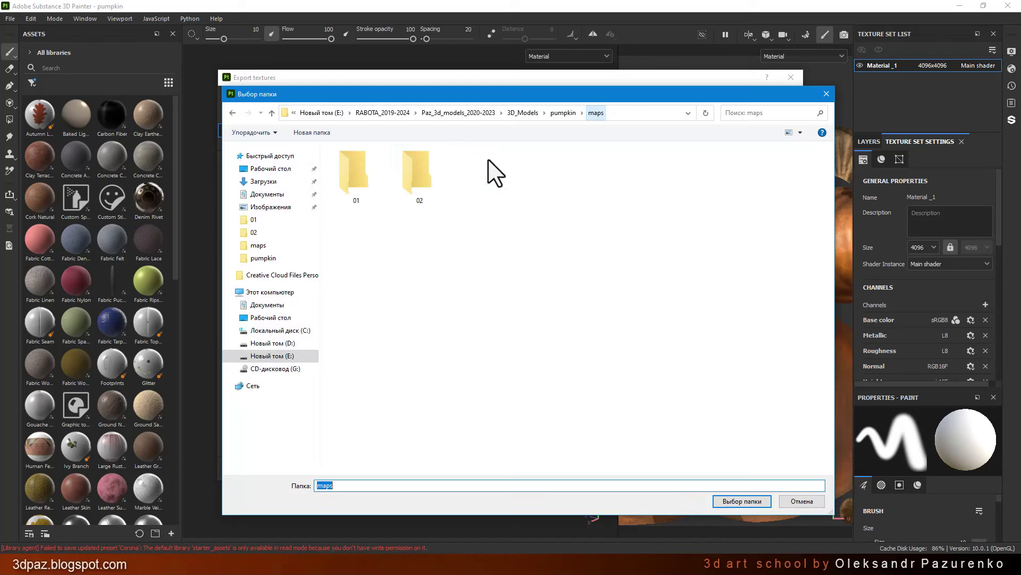
double_click(419, 170)
click(743, 497)
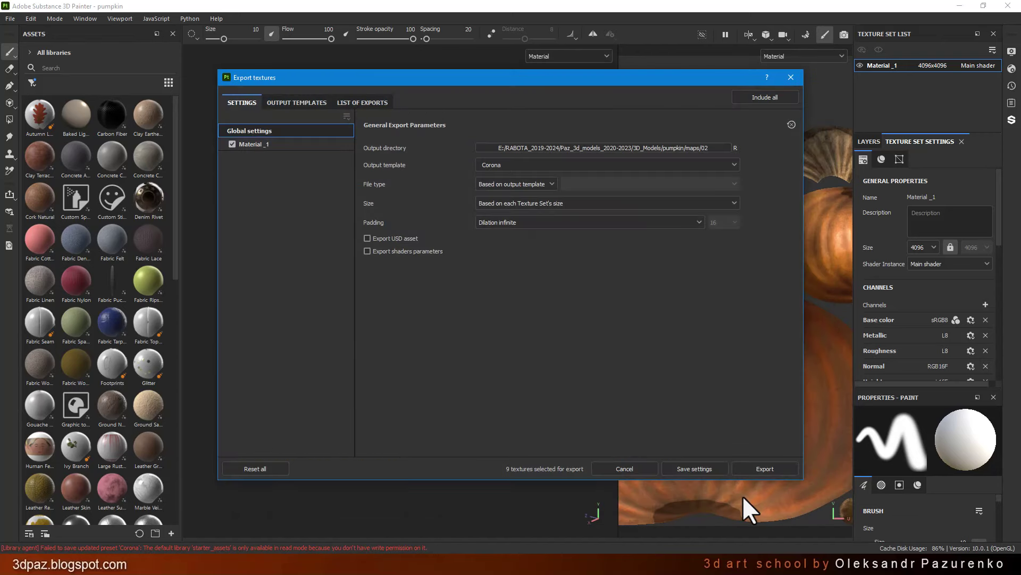
click(764, 468)
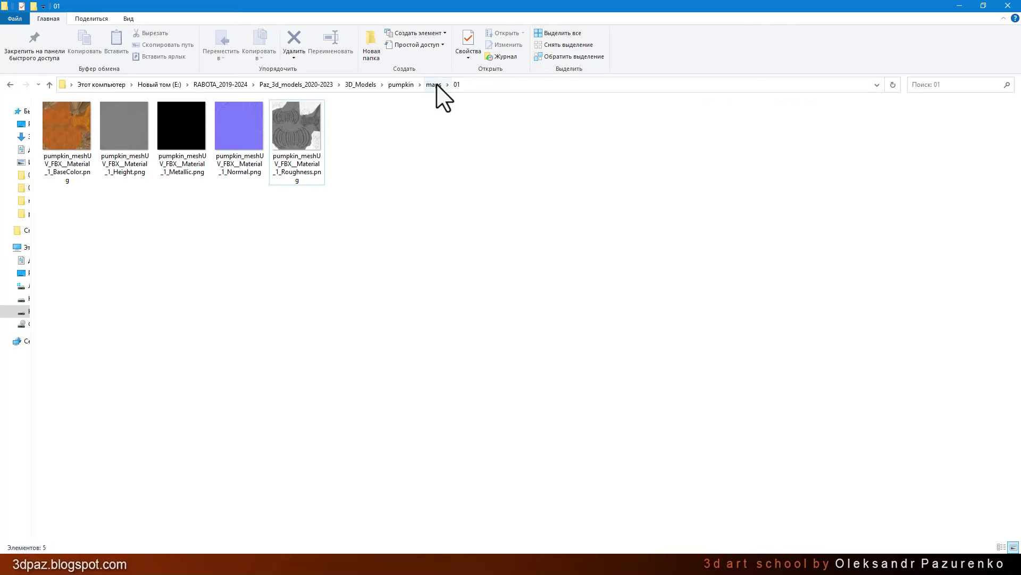
Go up to the maps folder and open folder 02 of exported maps.
click(433, 84)
click(272, 157)
double_click(271, 156)
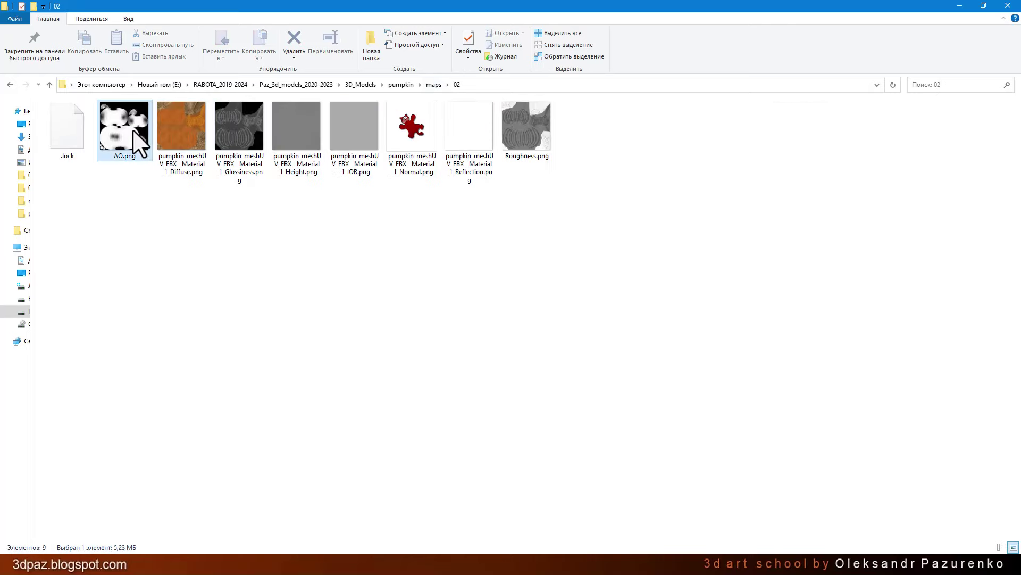
Preview the AO, Glossiness and Roughness maps in IrfanView, closing each one.
double_click(133, 140)
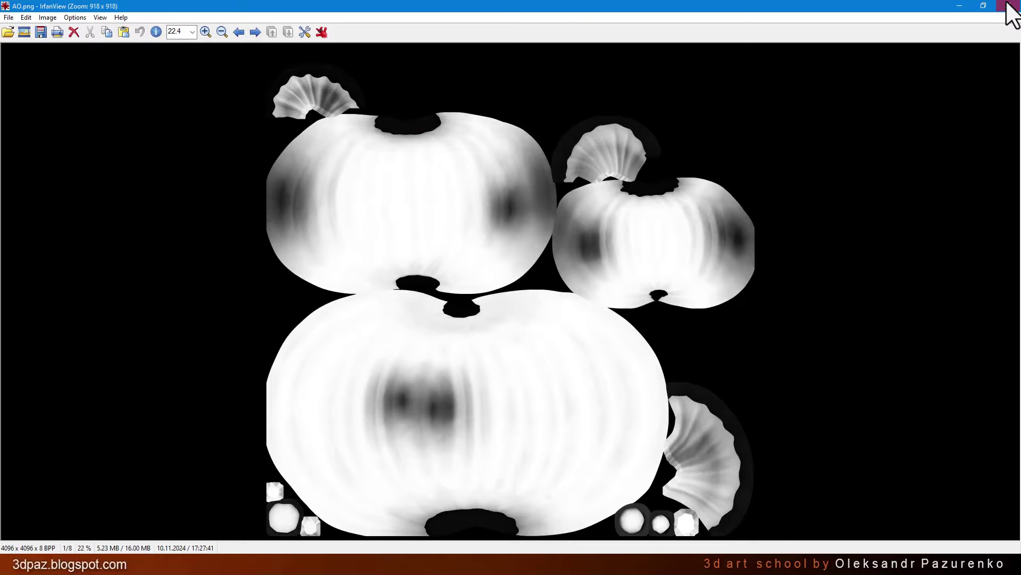
click(1007, 6)
double_click(227, 146)
click(1008, 5)
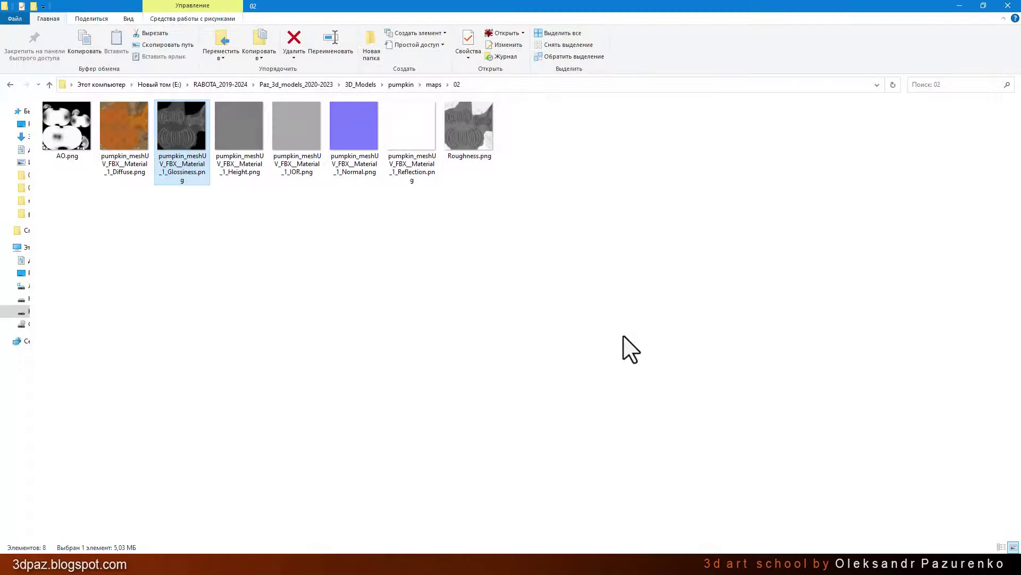
double_click(460, 103)
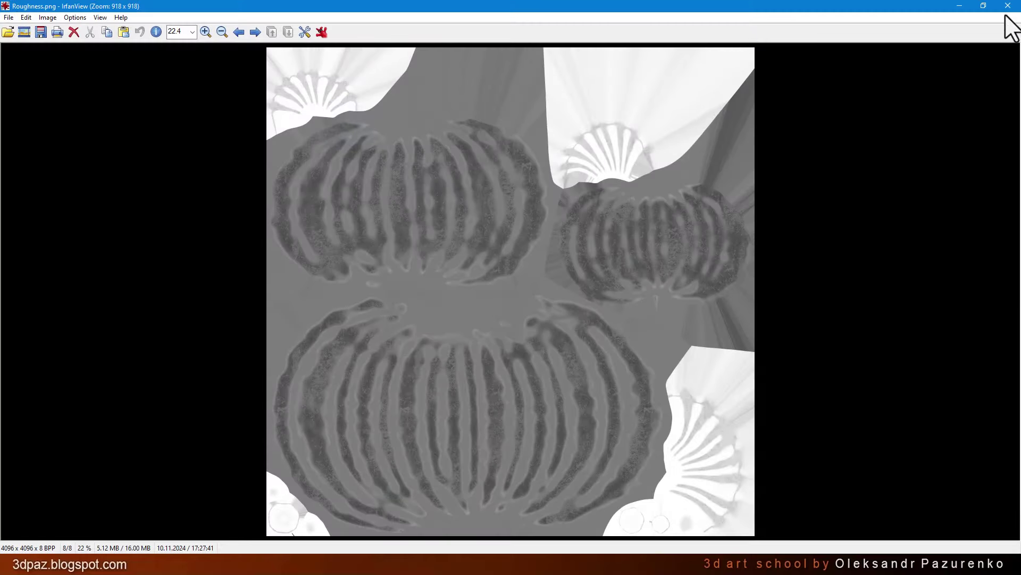
click(1008, 6)
click(730, 355)
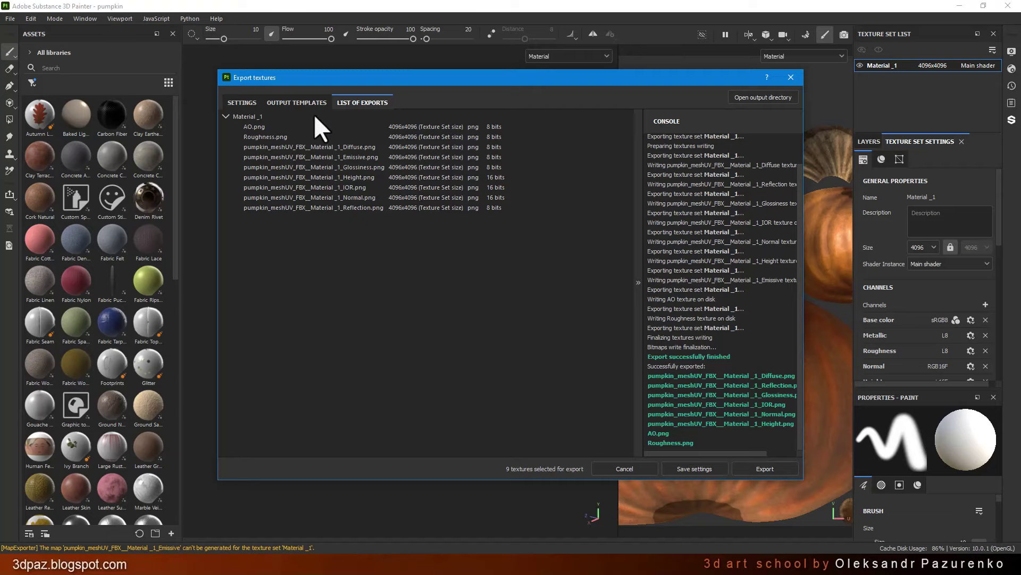
Create new_export_preset_1 with an RGB output map fed by Base color RGB channels.
click(296, 102)
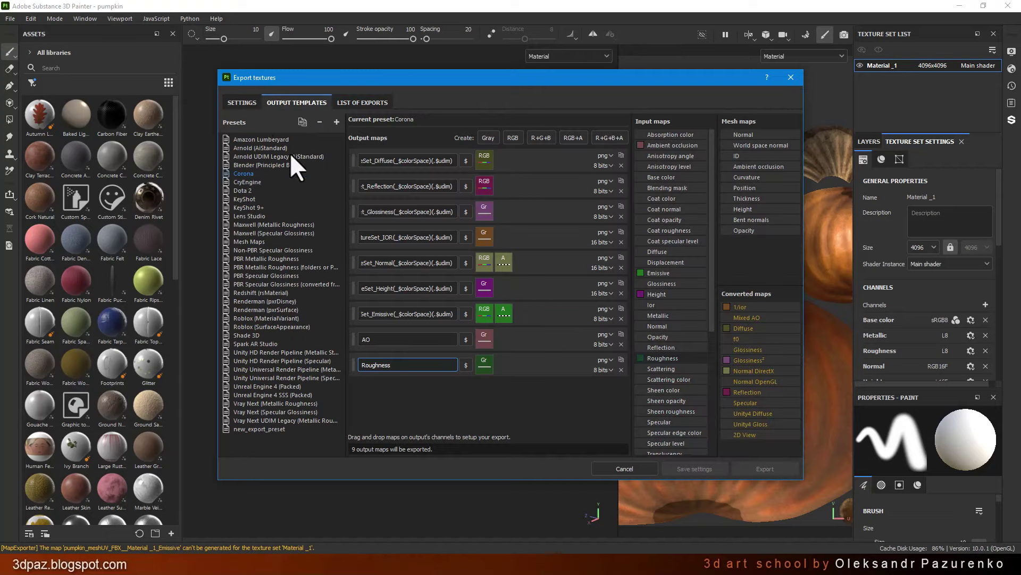
click(336, 121)
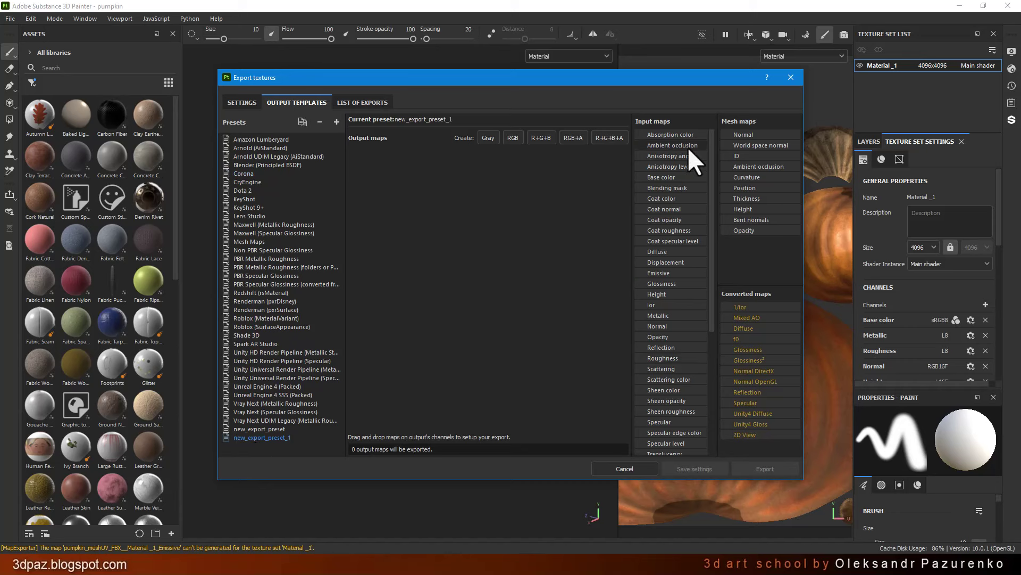
click(513, 138)
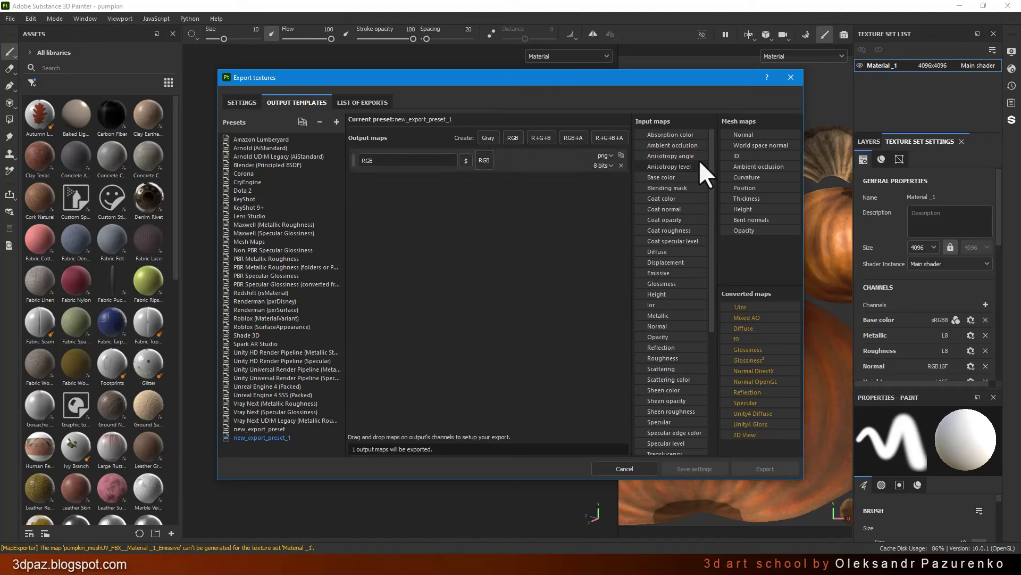
drag(668, 175, 485, 159)
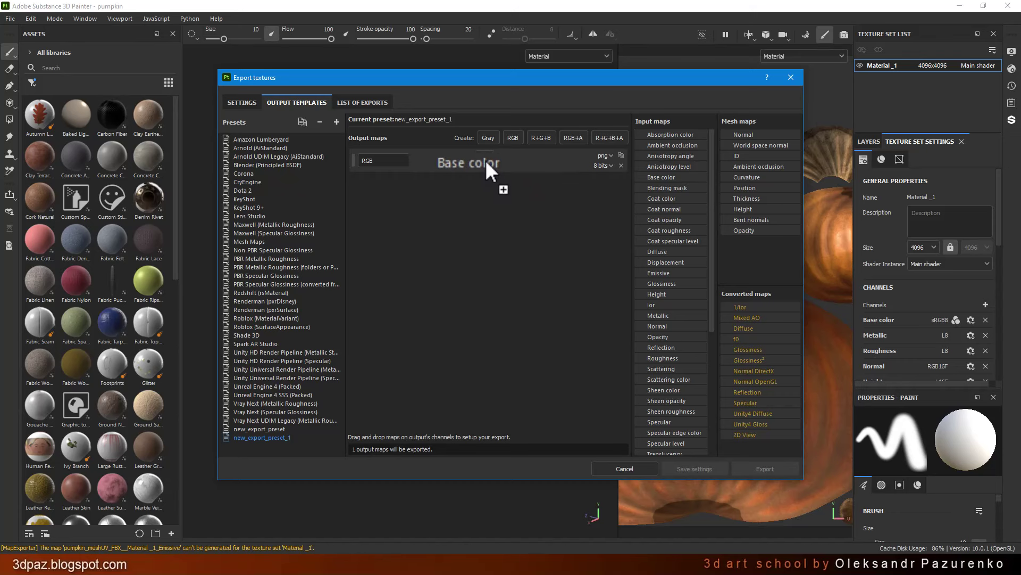
drag(486, 159, 486, 159)
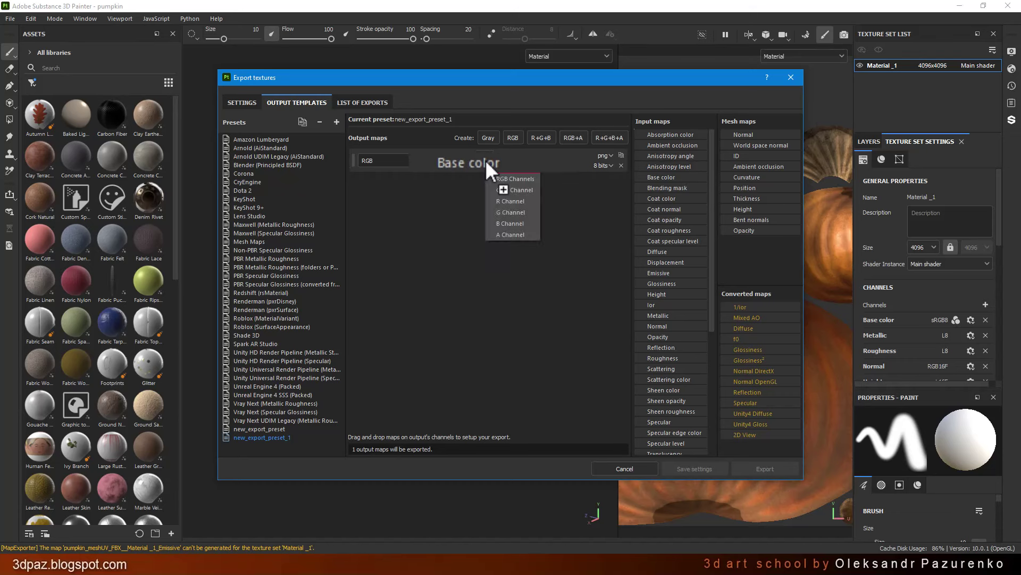
click(518, 178)
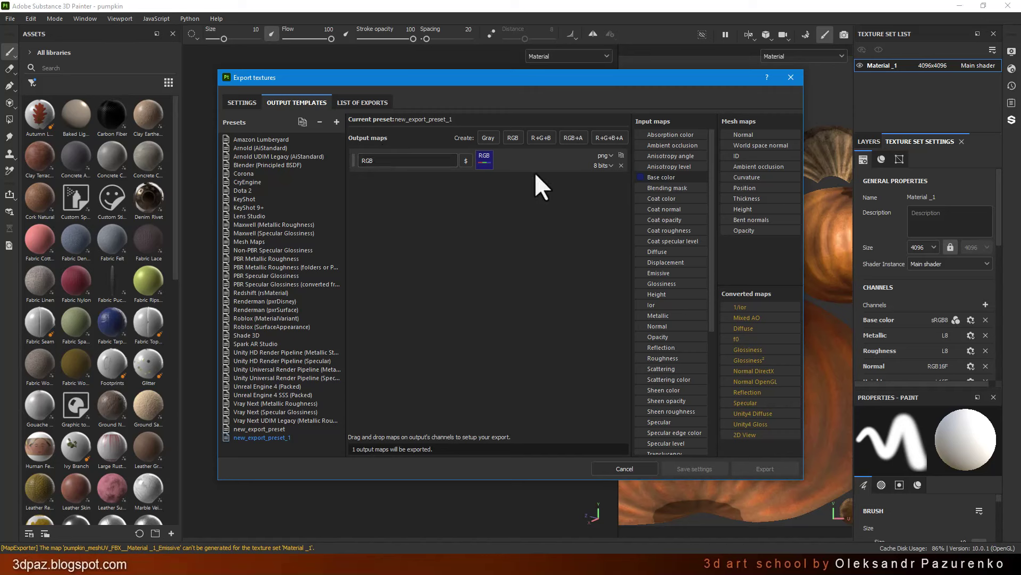
Add a grayscale output map using the Glossiness gray channel, then close the Export window.
click(488, 137)
mouse_move(662, 283)
mouse_down()
mouse_move(675, 281)
mouse_move(489, 189)
mouse_up()
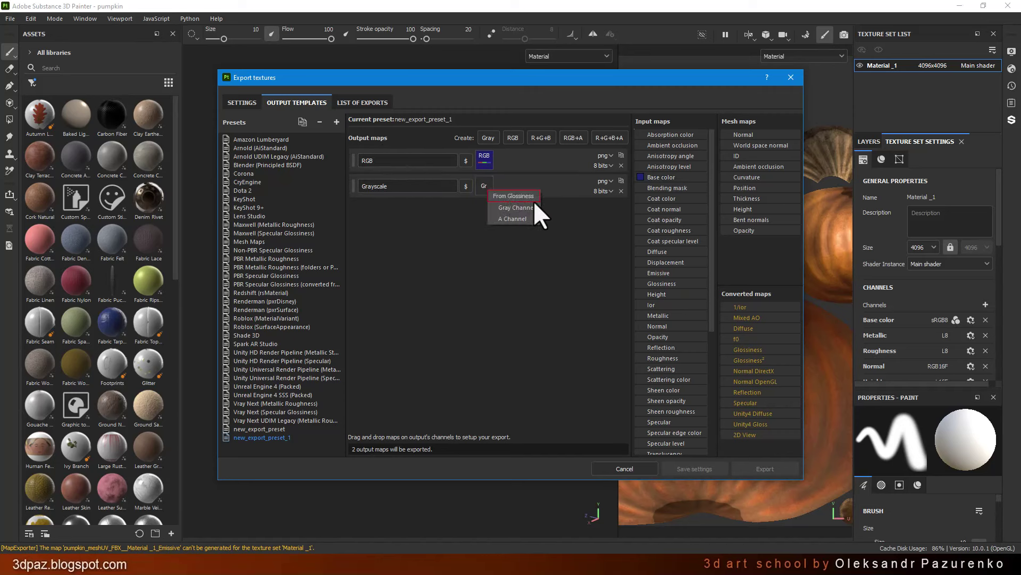
click(511, 207)
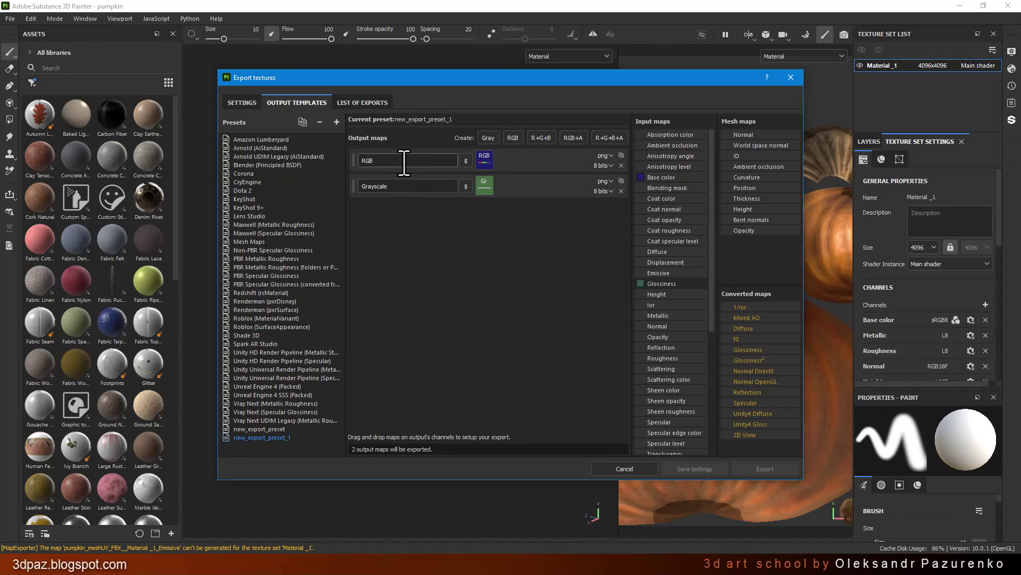
double_click(375, 186)
double_click(372, 160)
click(791, 77)
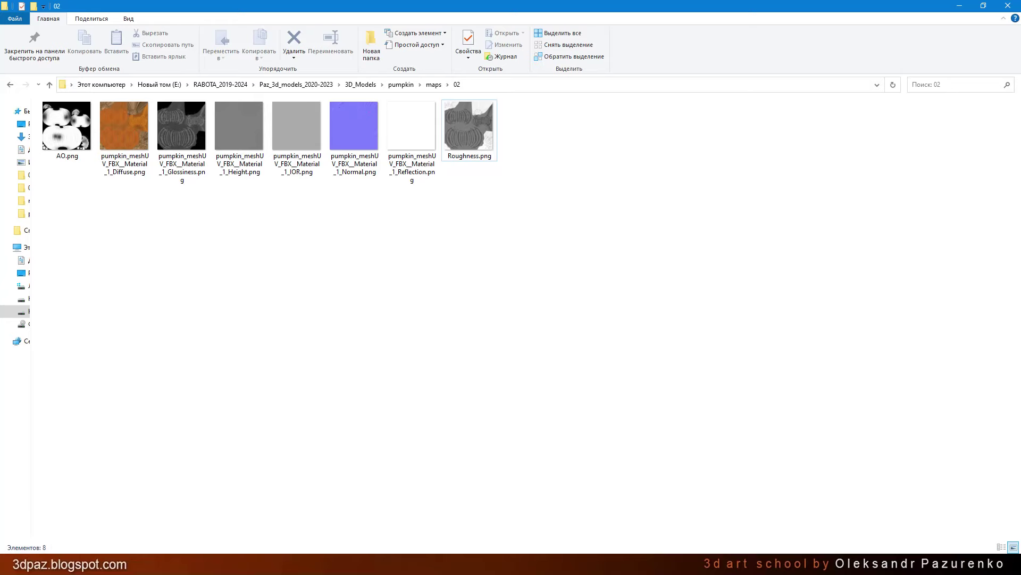